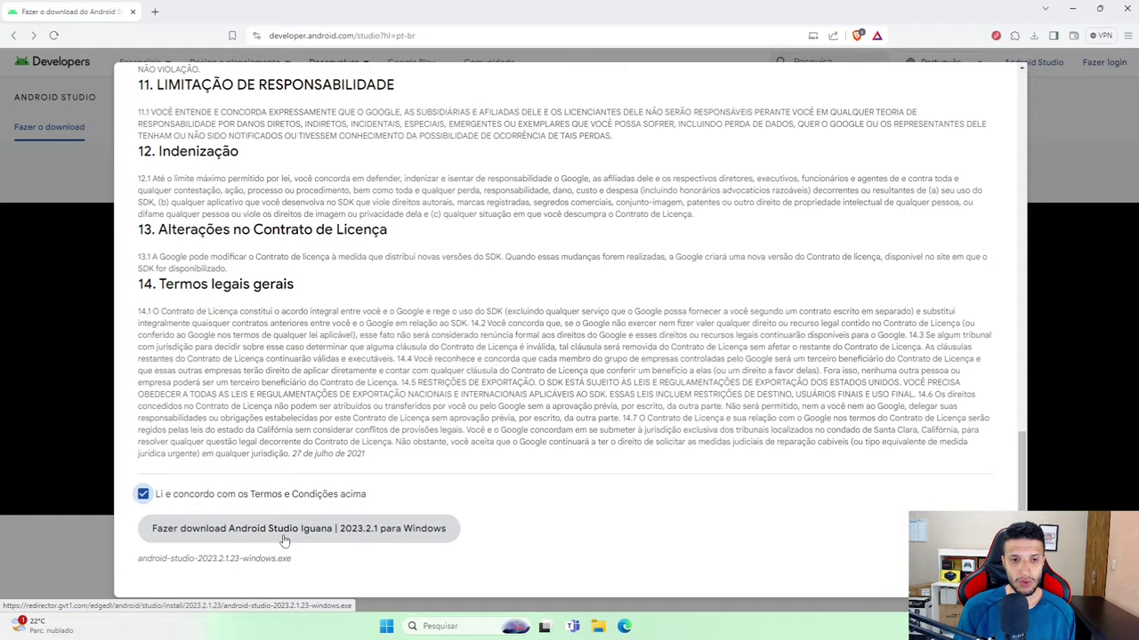
- Download the Android Studio Iguana 2023.2.1 installer for Windows and save it in the Downloads folder
click(278, 539)
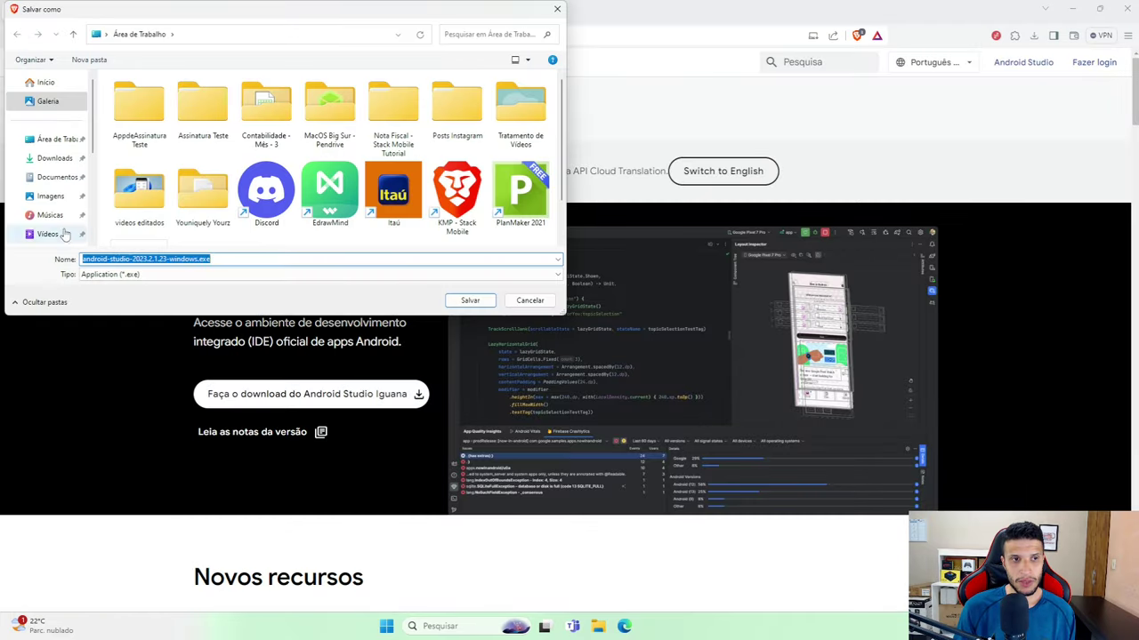
click(58, 158)
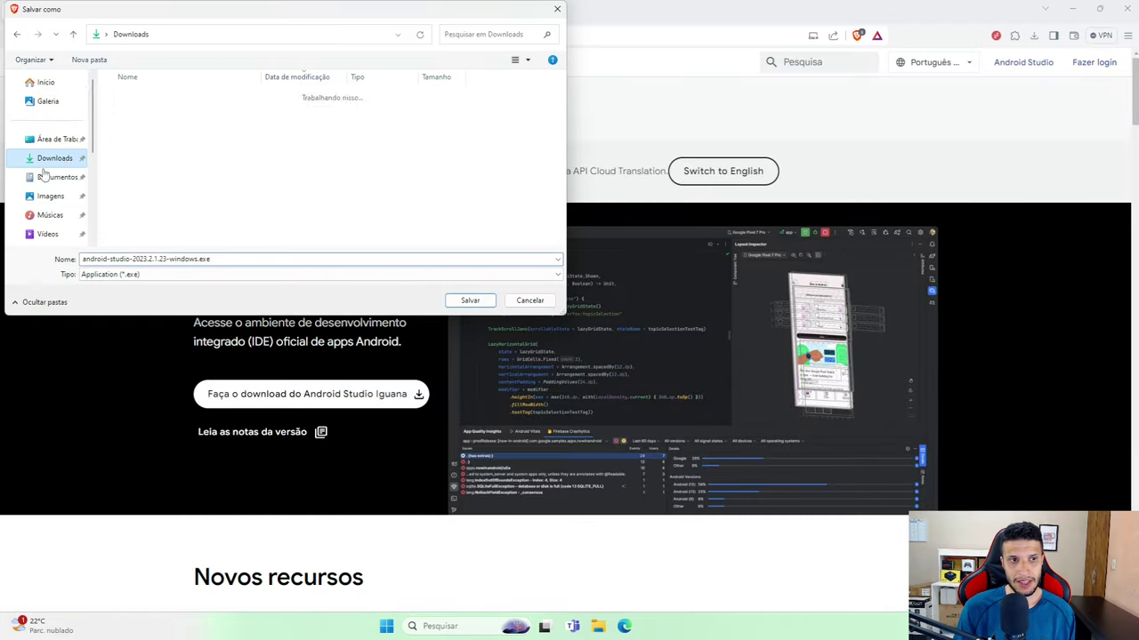
click(470, 301)
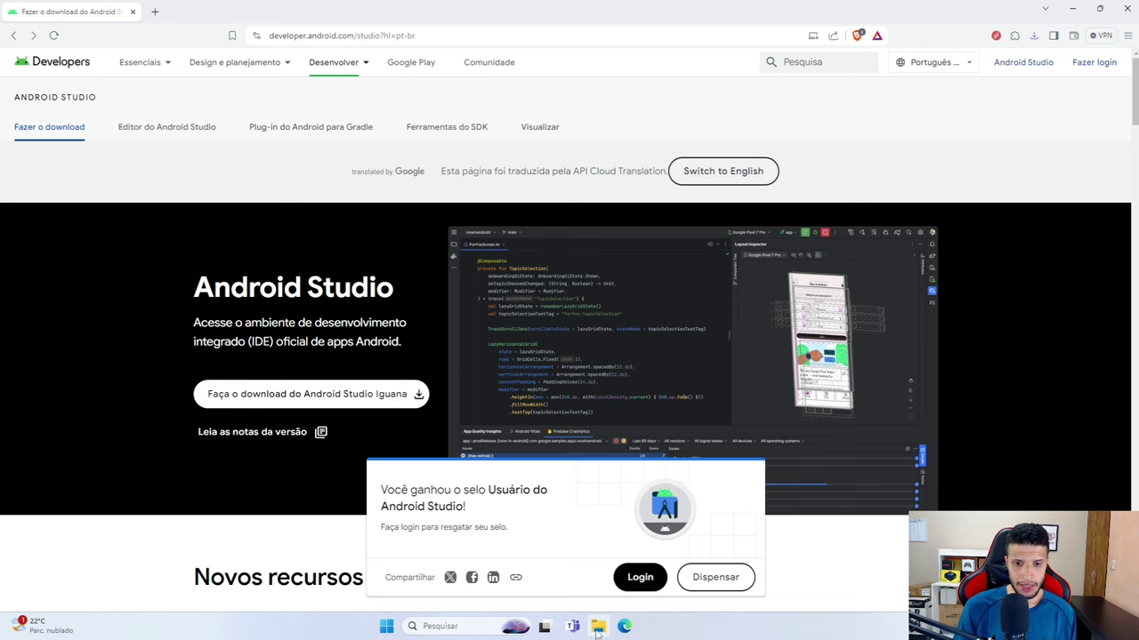
- Run android-studio-2023.2.1.23-windows.exe from the Downloads folder as administrator
click(599, 628)
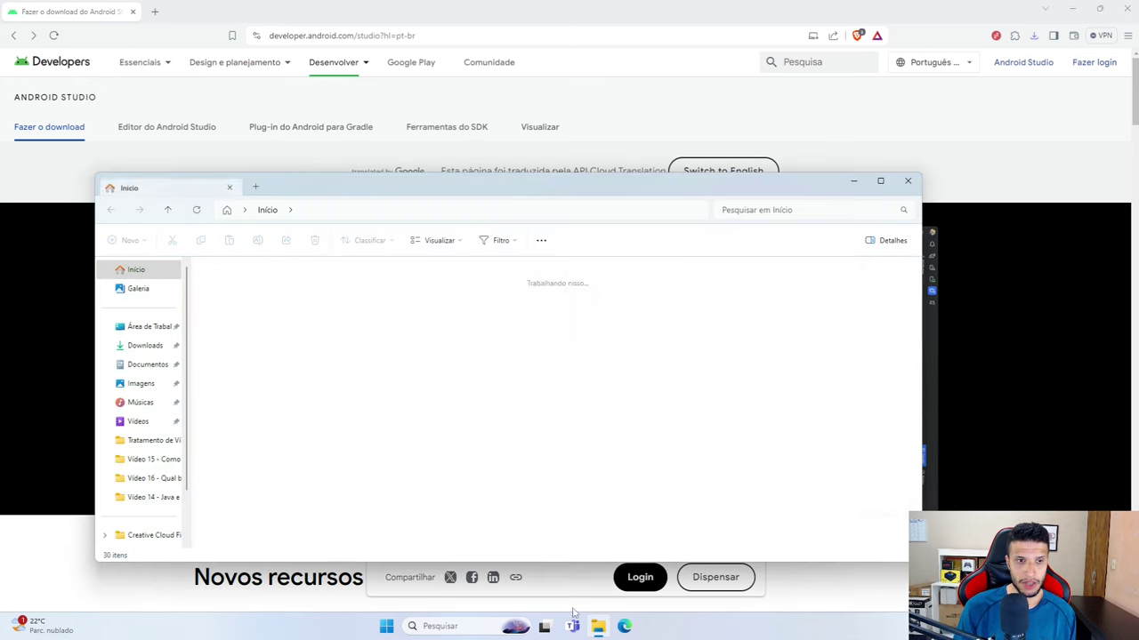
click(149, 347)
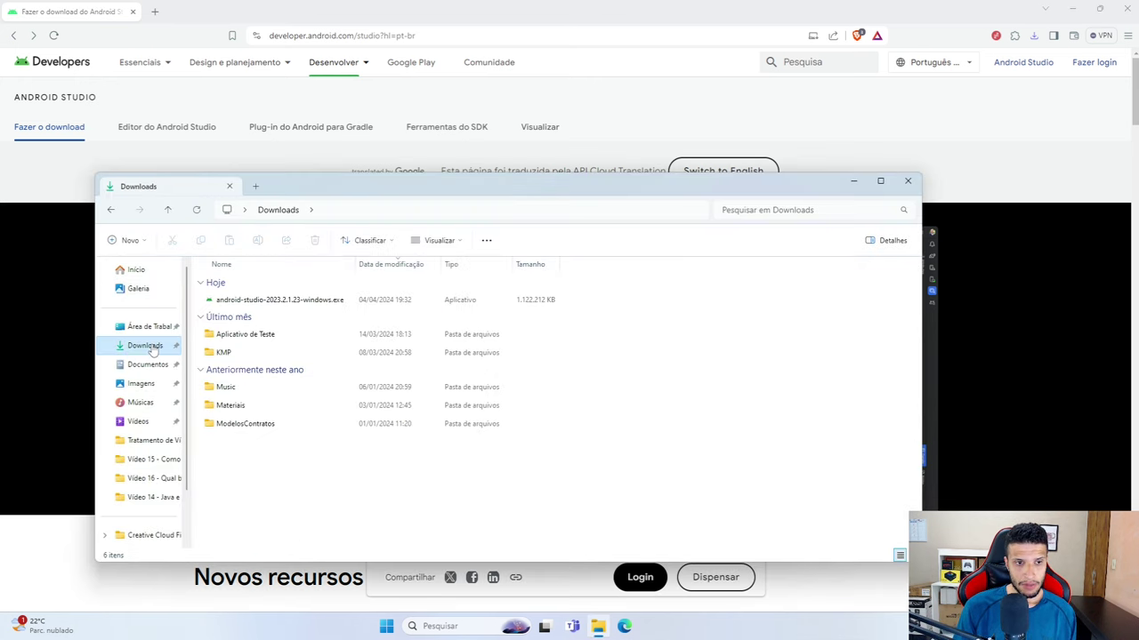
click(284, 305)
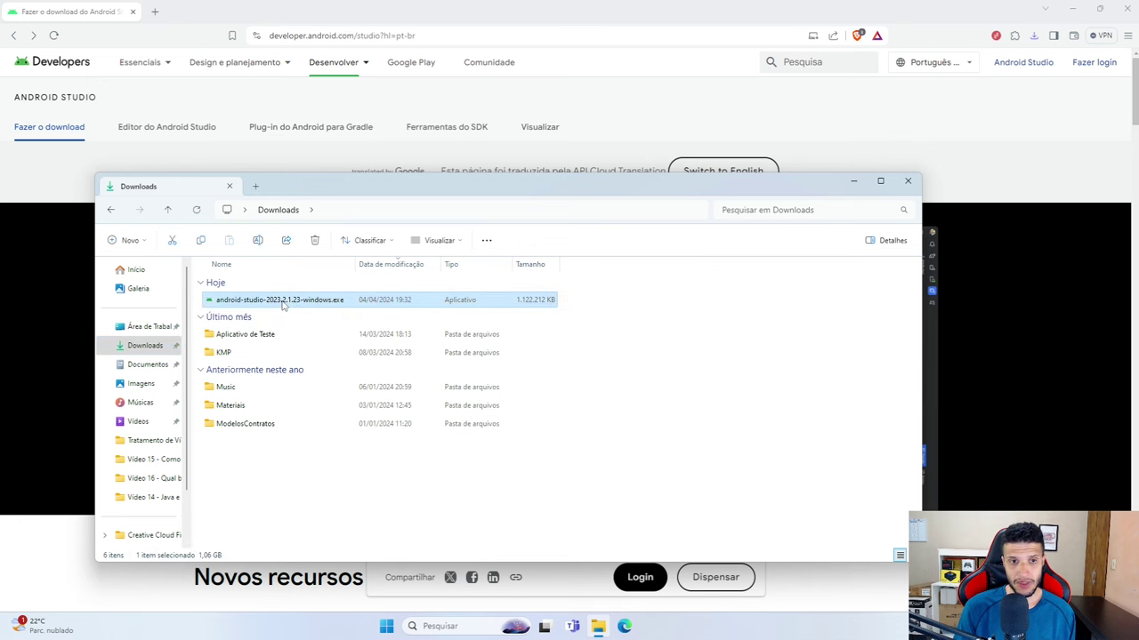
right_click(284, 306)
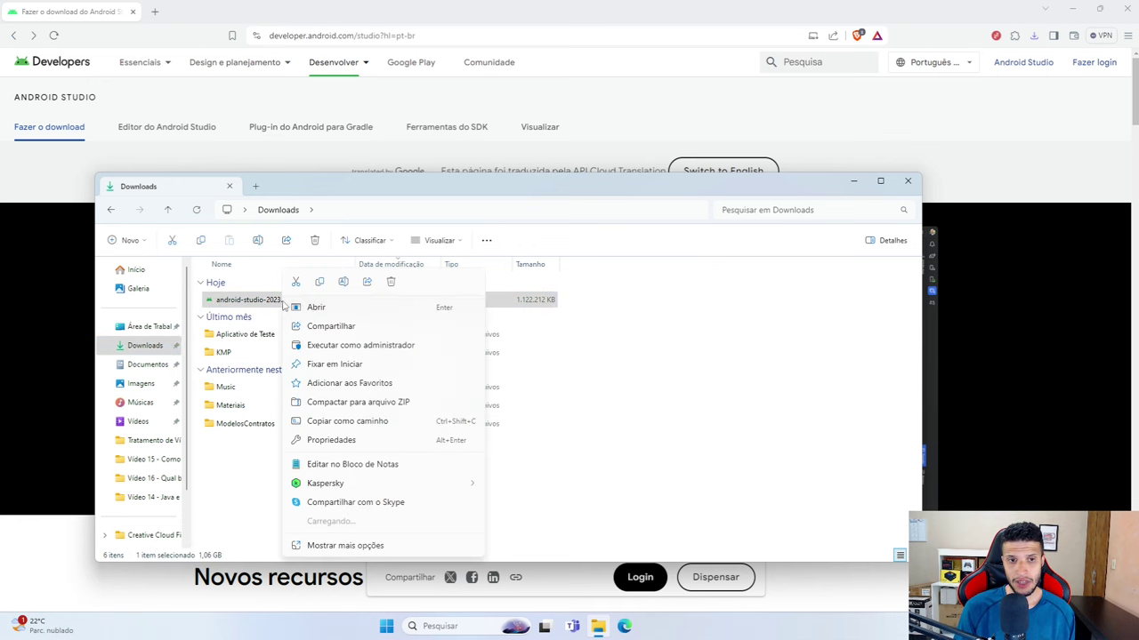
click(343, 347)
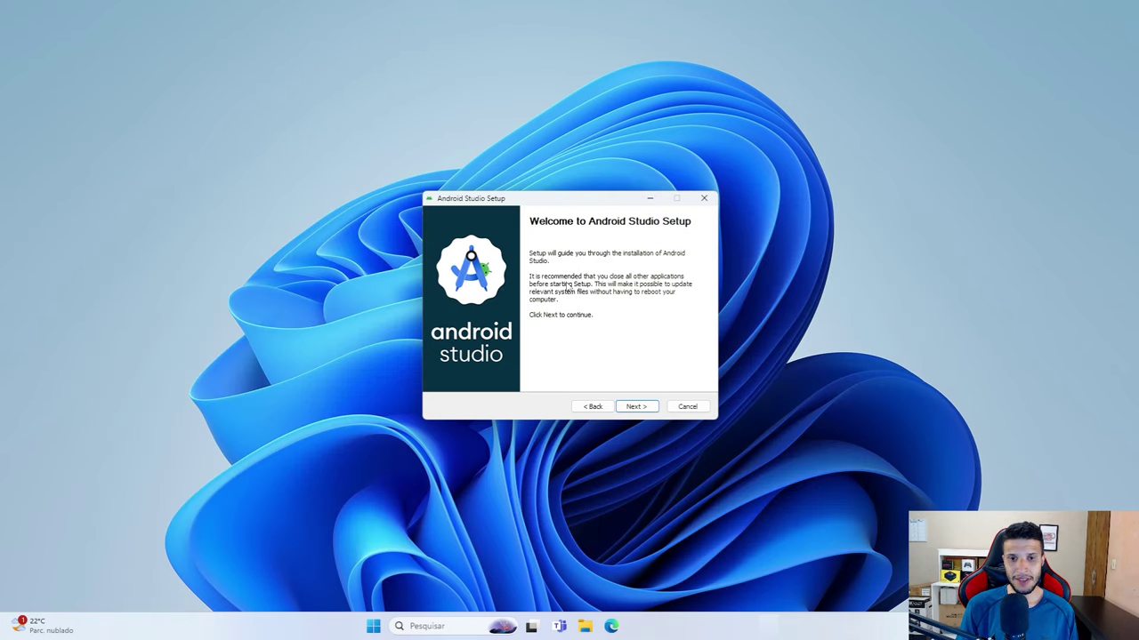
- Start the setup and proceed with both the Android Studio and Android Virtual Device components selected
click(640, 408)
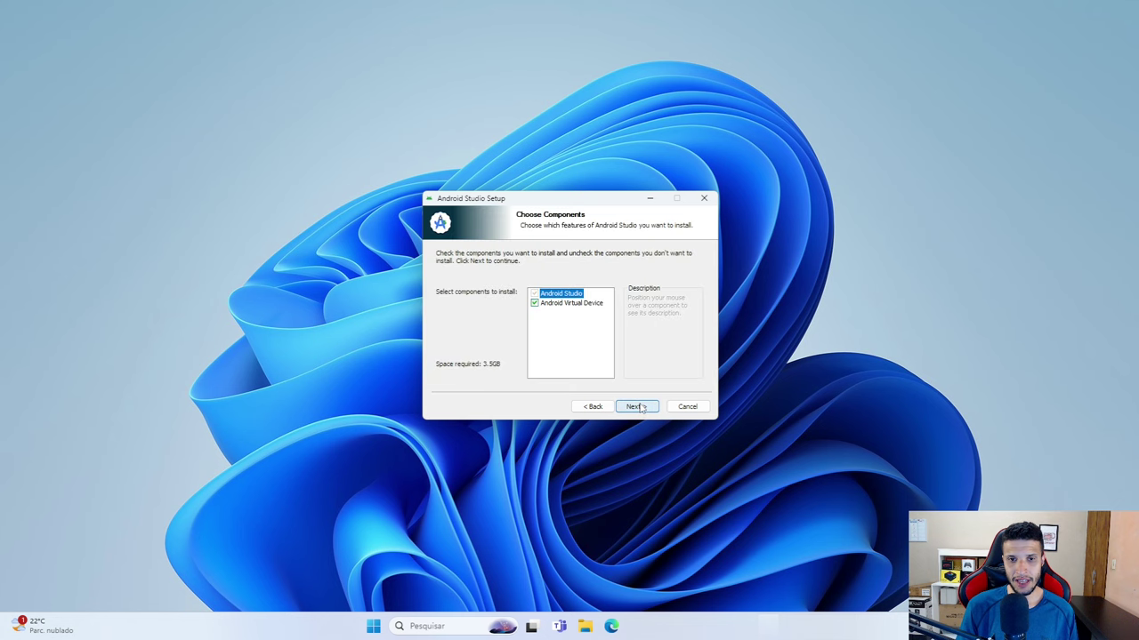
mouse_move(540, 308)
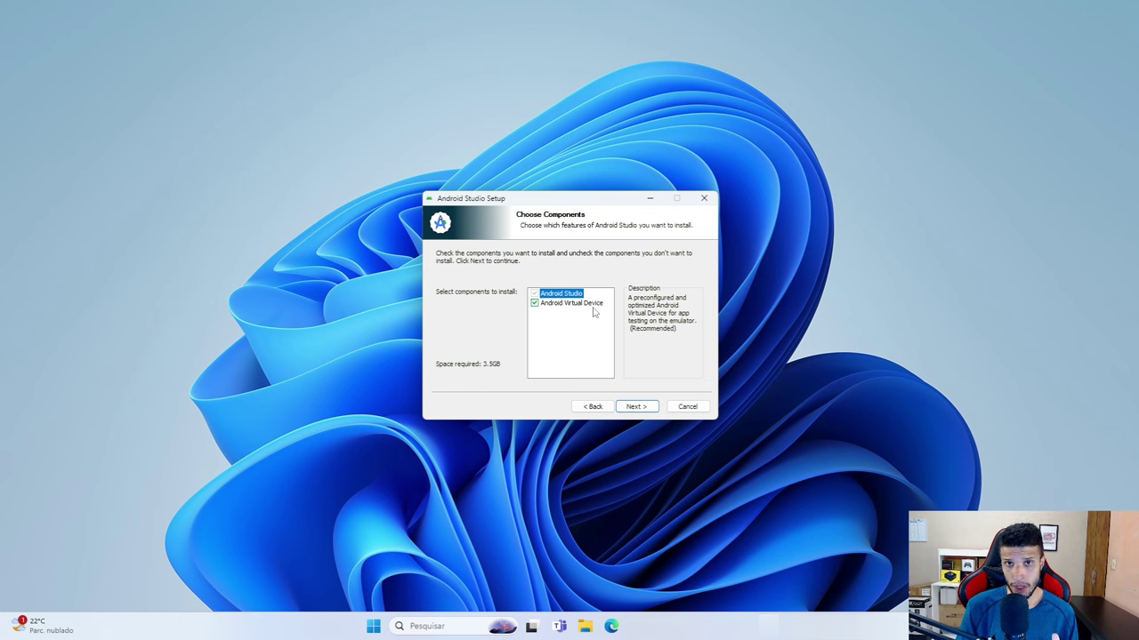
click(574, 304)
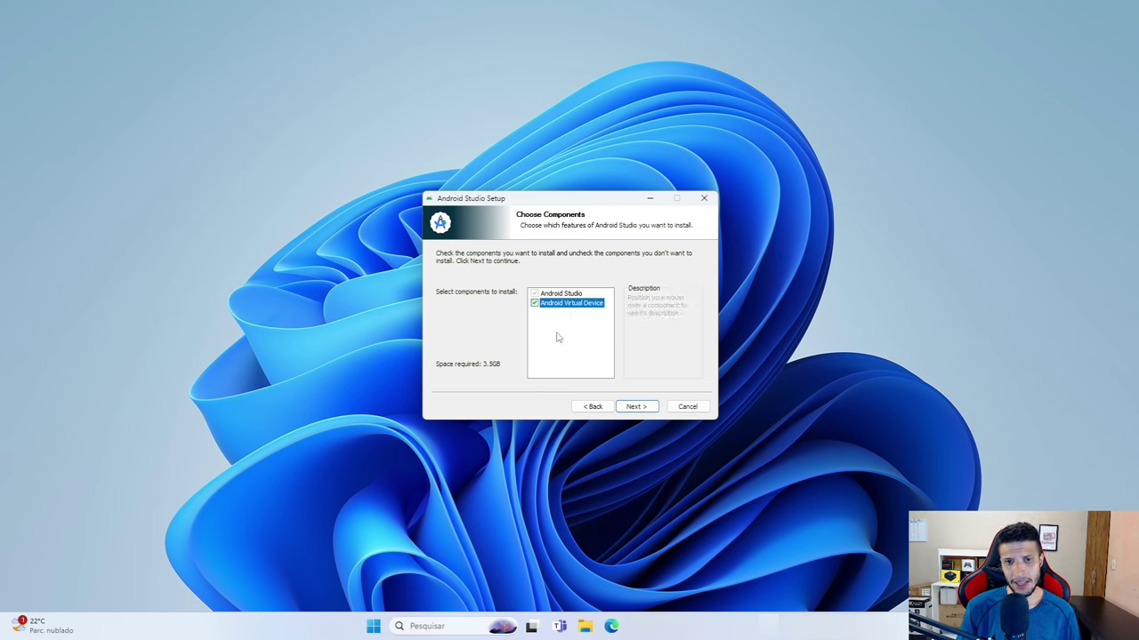
click(533, 304)
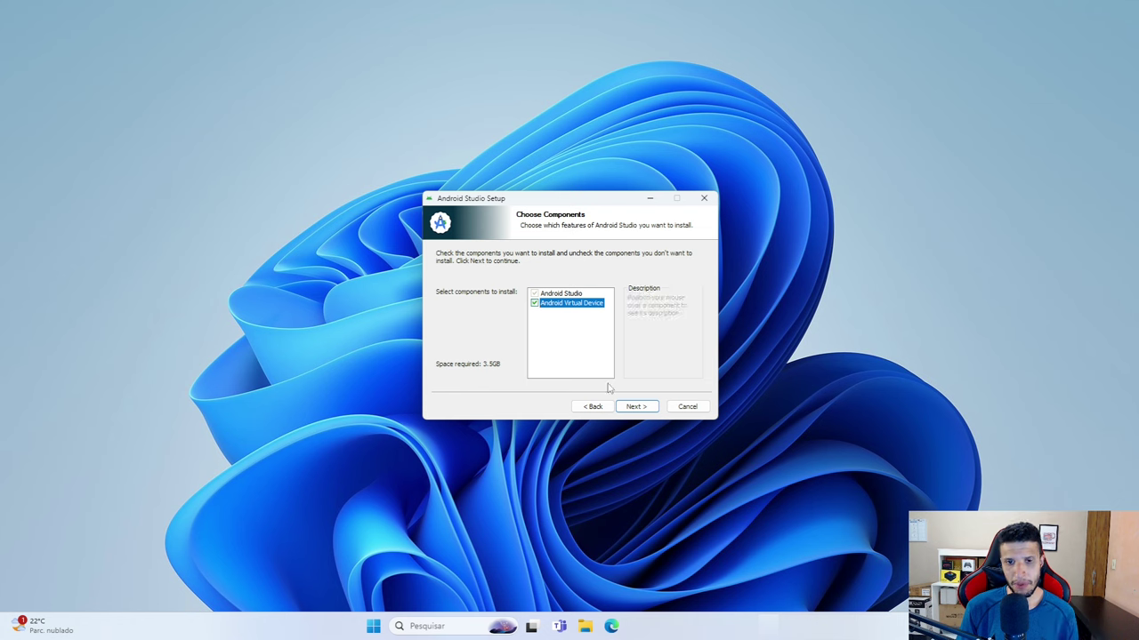
click(637, 407)
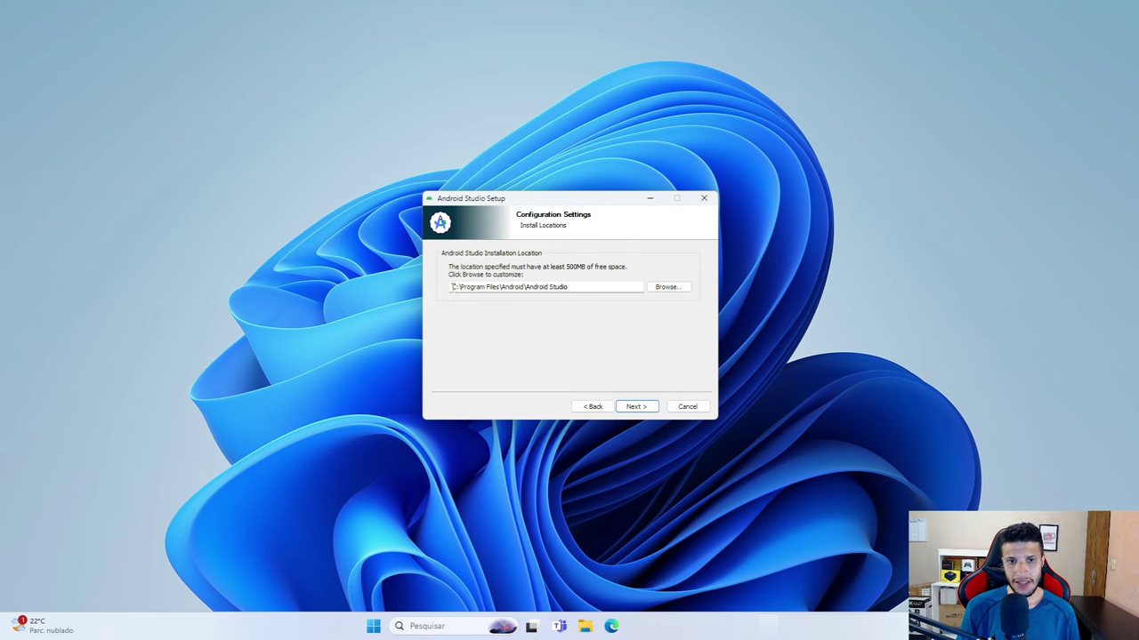
drag(453, 288, 454, 287)
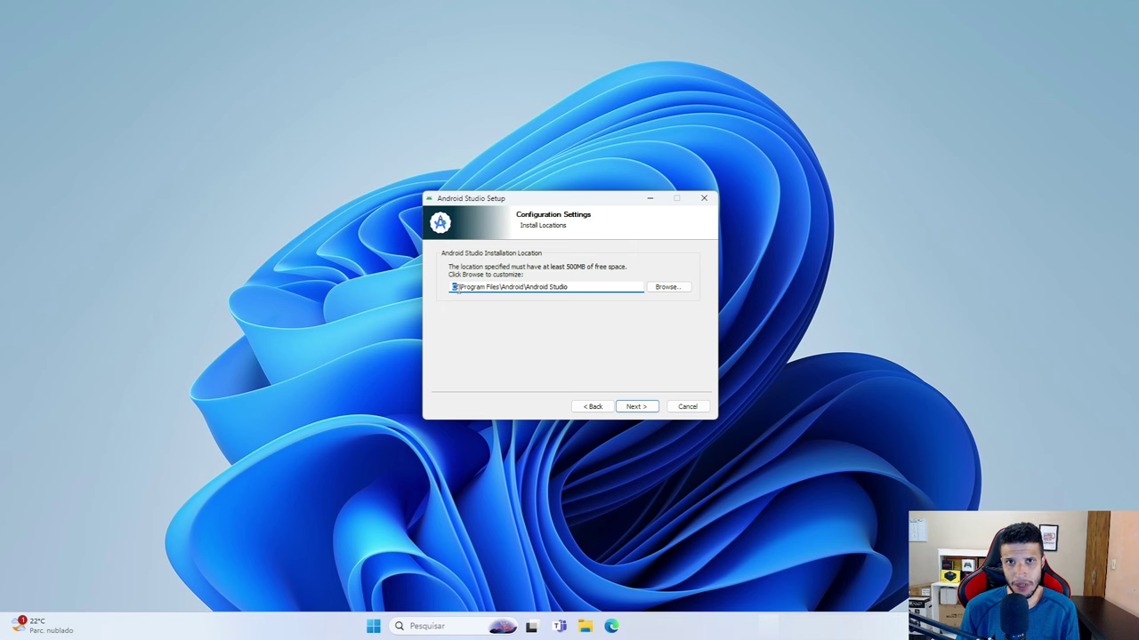
click(458, 289)
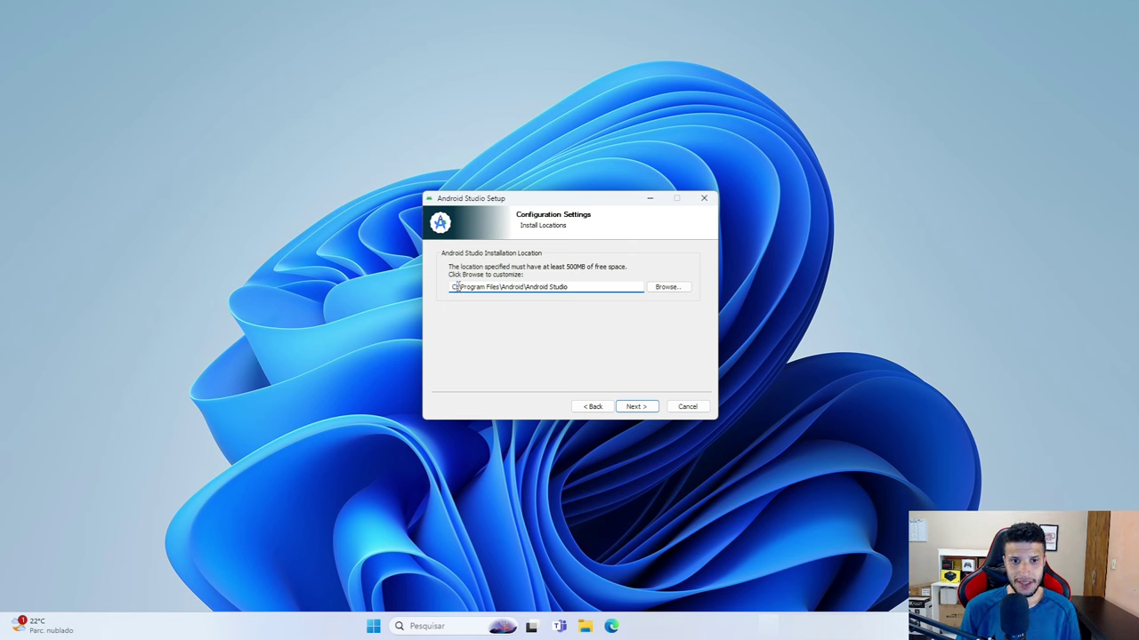
drag(460, 289, 564, 298)
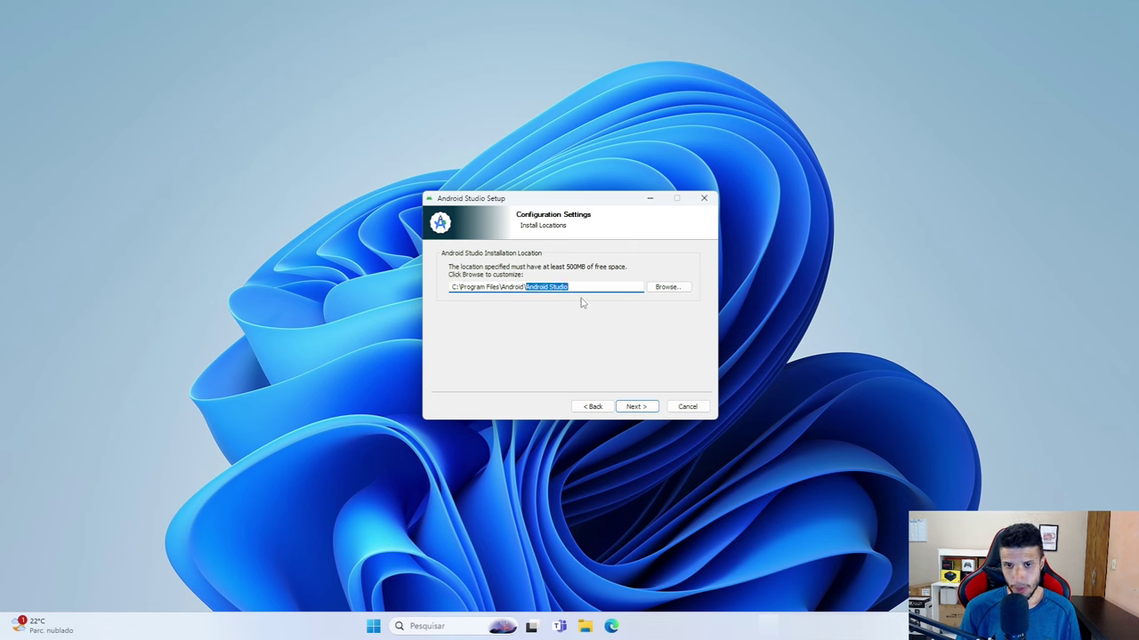
click(667, 287)
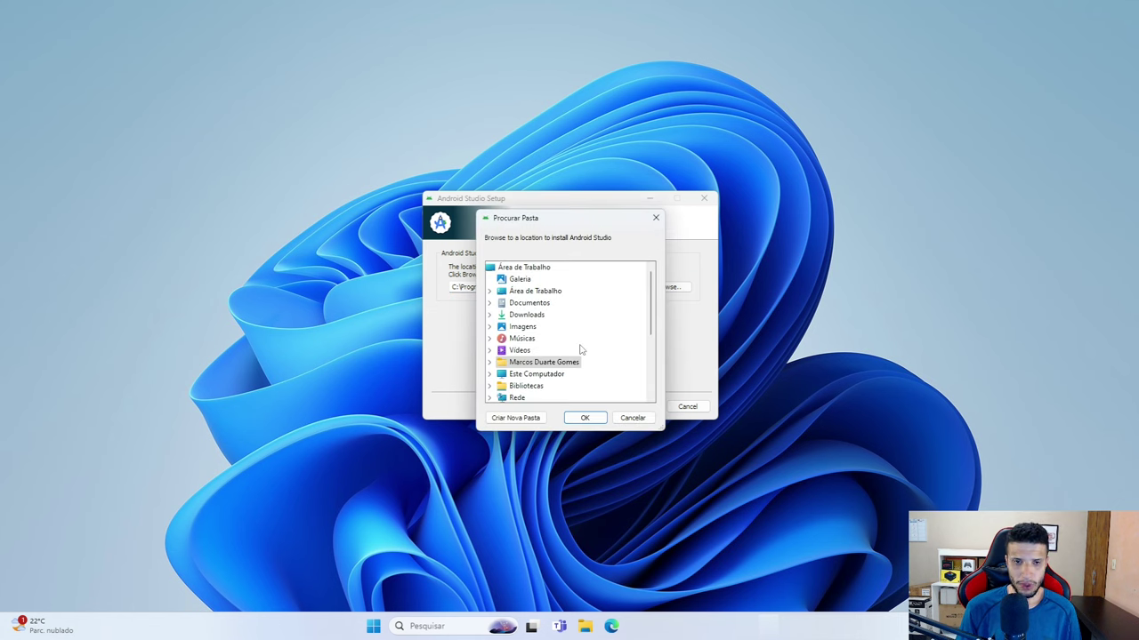
click(656, 217)
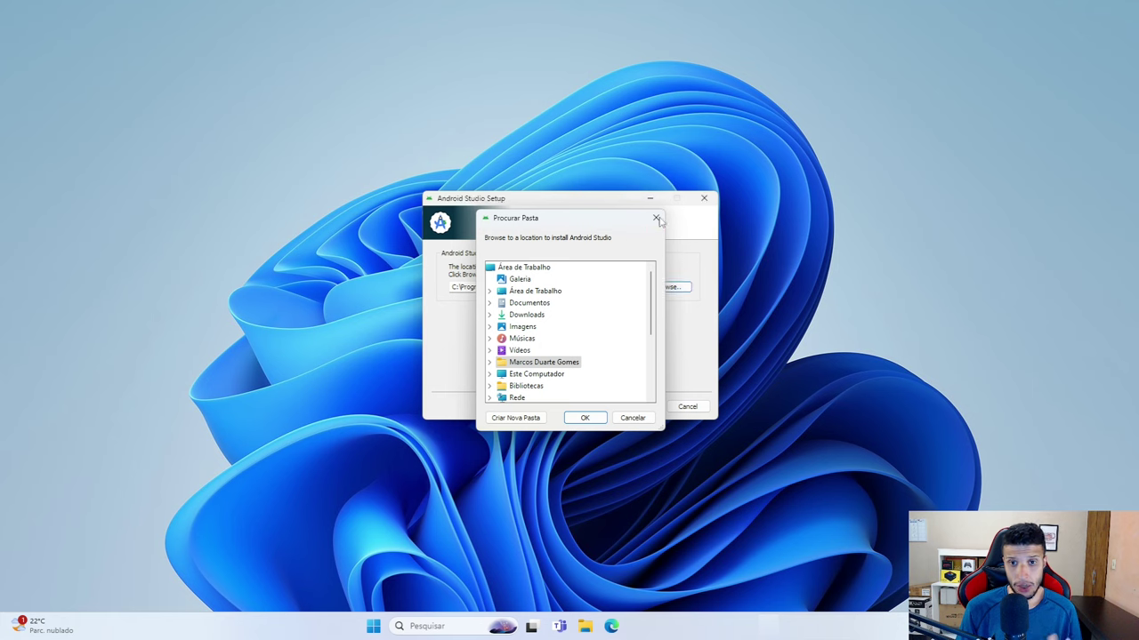
drag(569, 286, 478, 344)
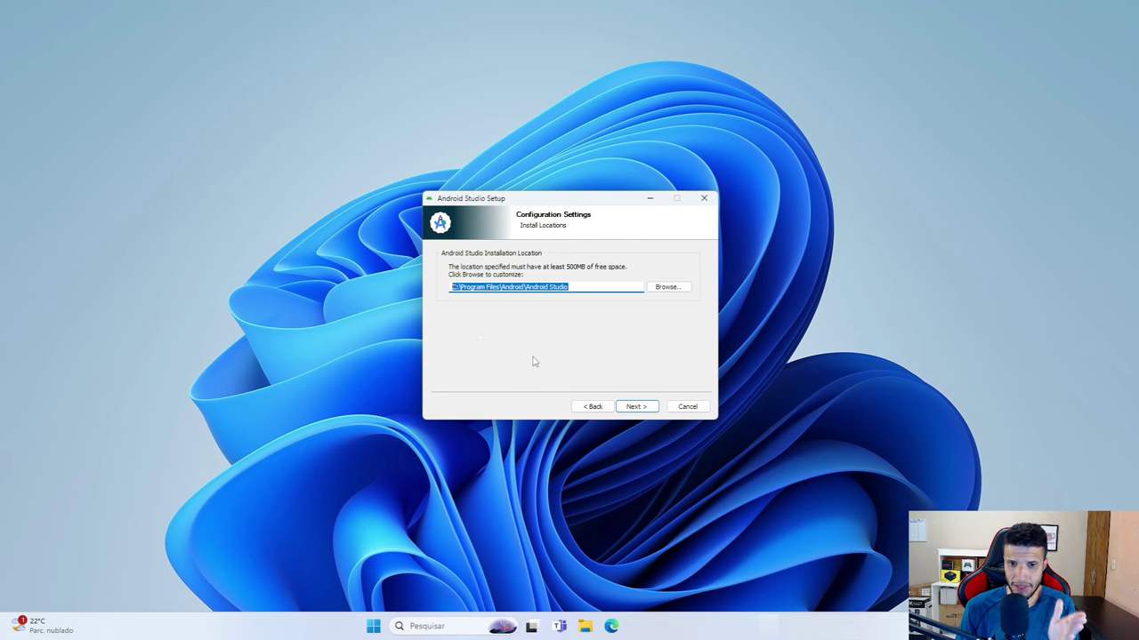
- Install Android Studio with the default location and Start Menu folder, and finish setup with Start Android Studio enabled
click(635, 406)
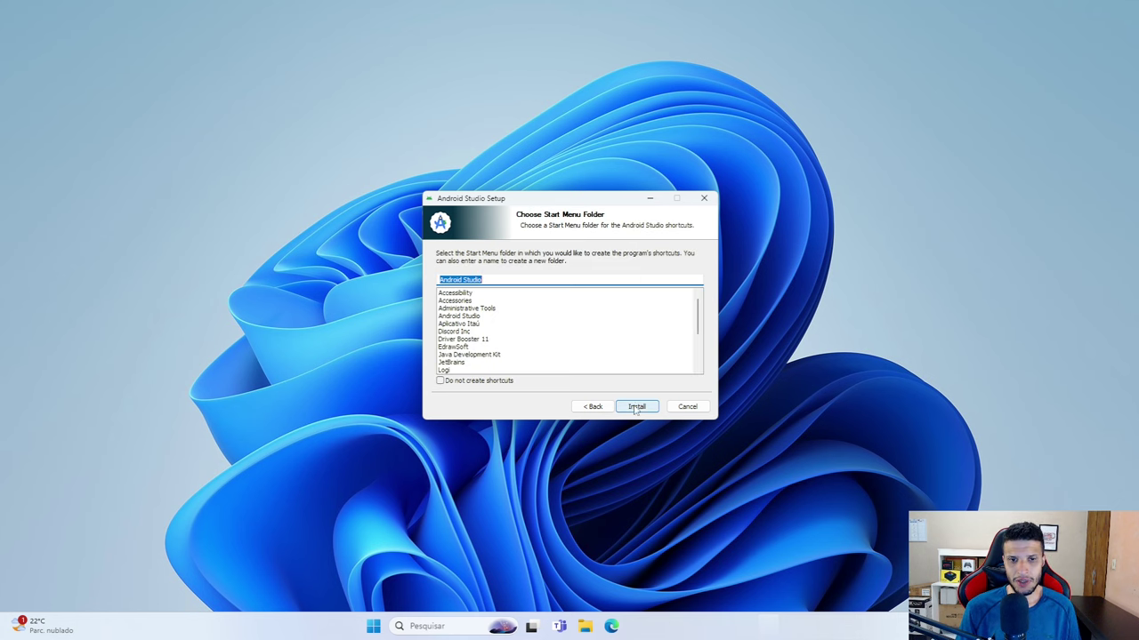
click(636, 407)
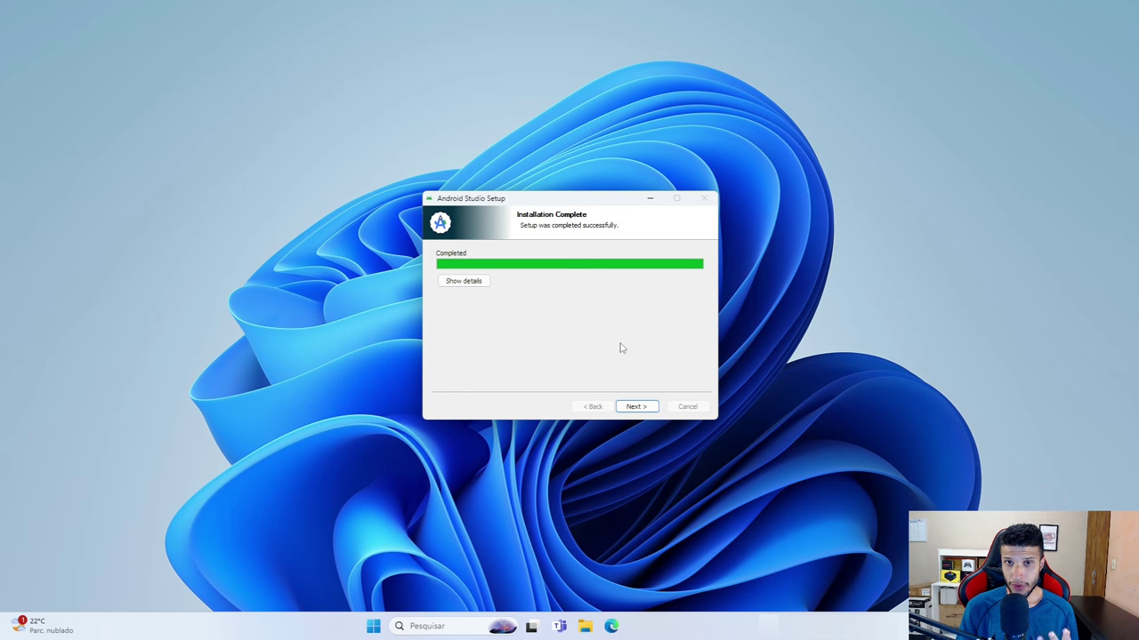
click(635, 408)
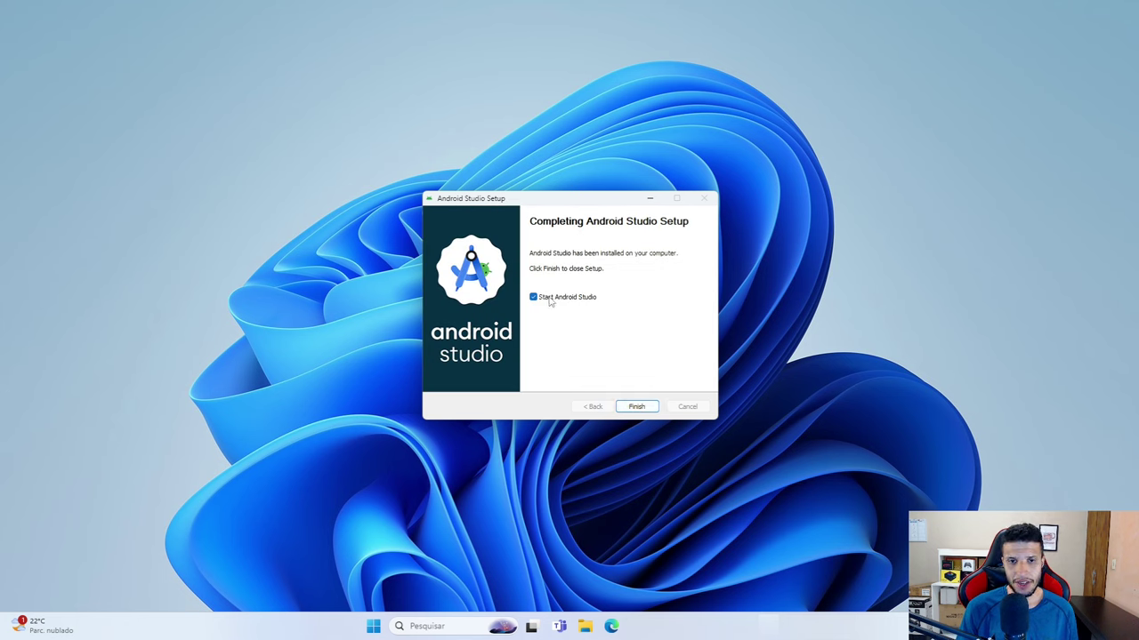
click(635, 405)
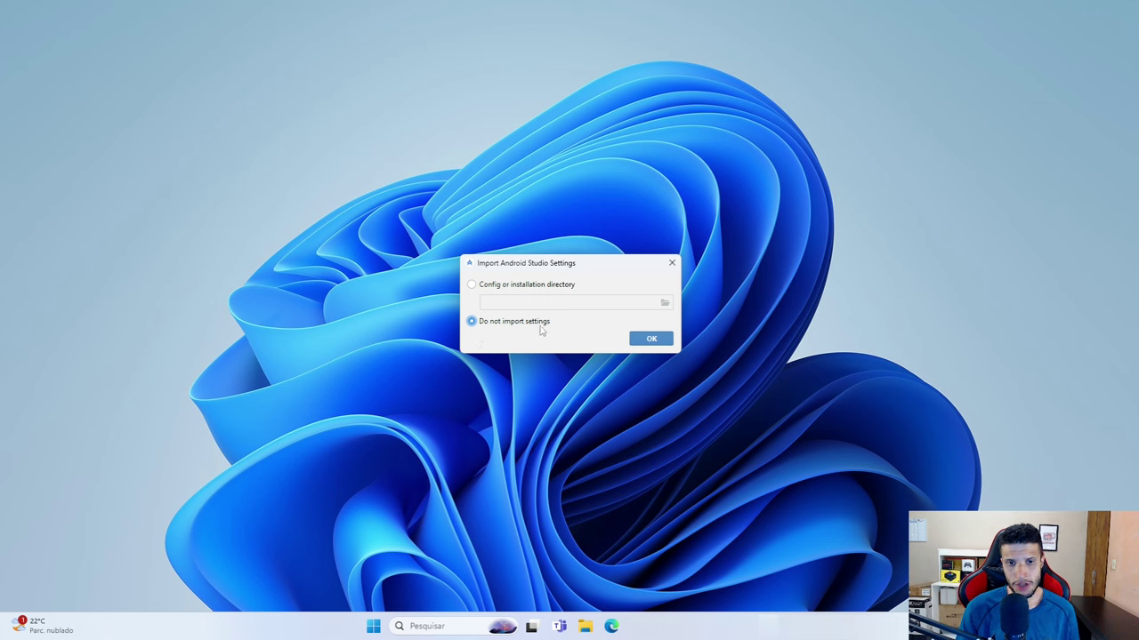
- Start without importing settings, decline sending usage statistics to Google, and begin the setup wizard
click(655, 339)
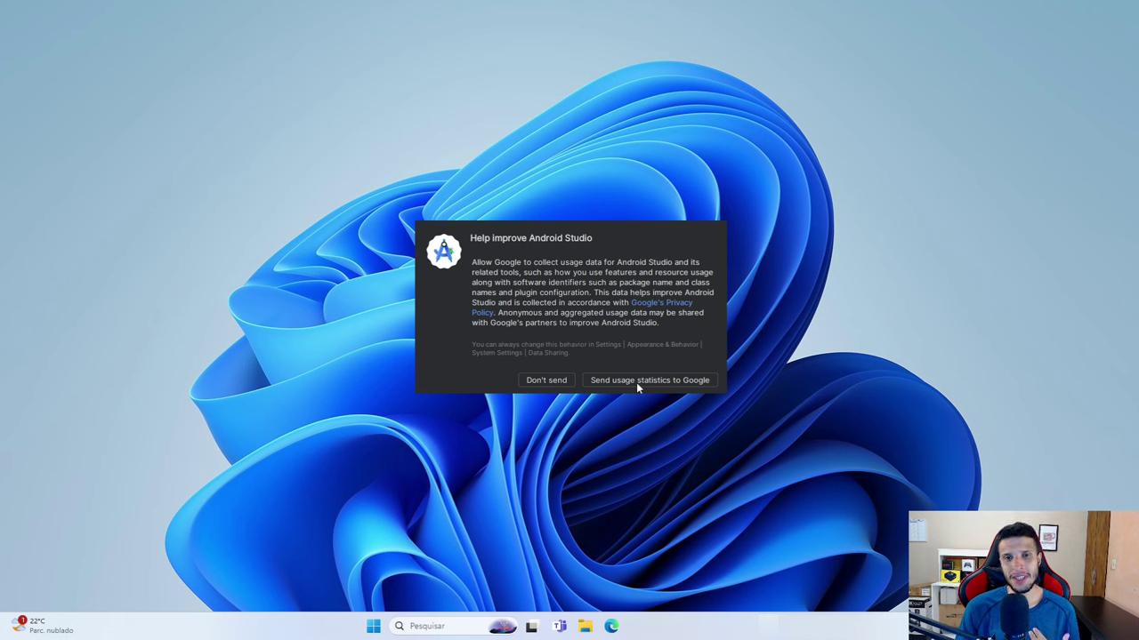
click(544, 380)
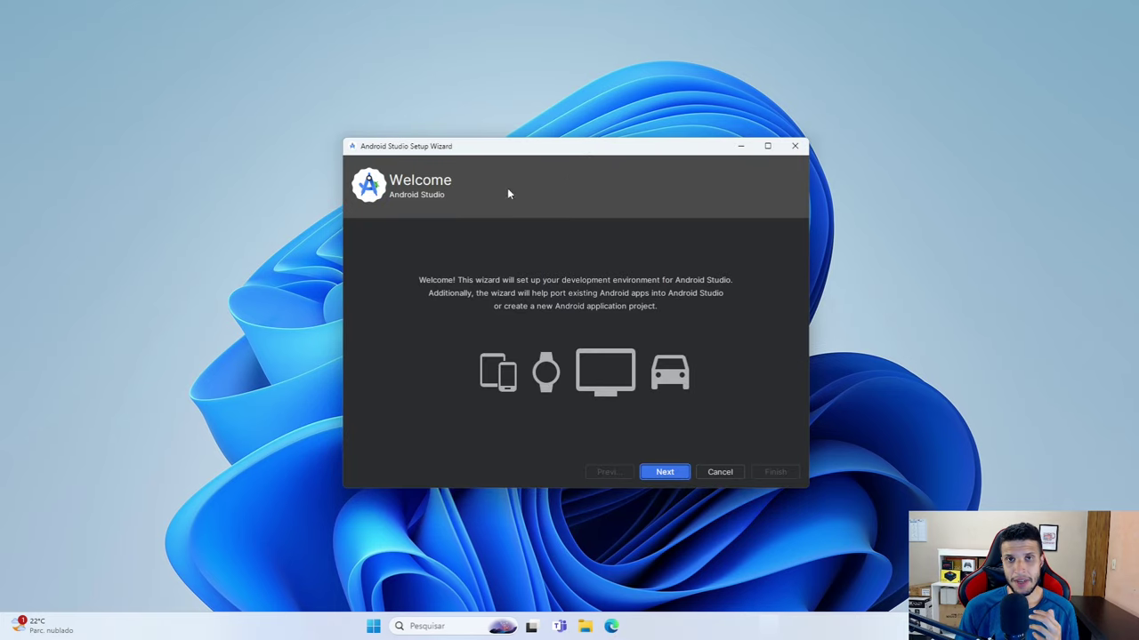
click(666, 473)
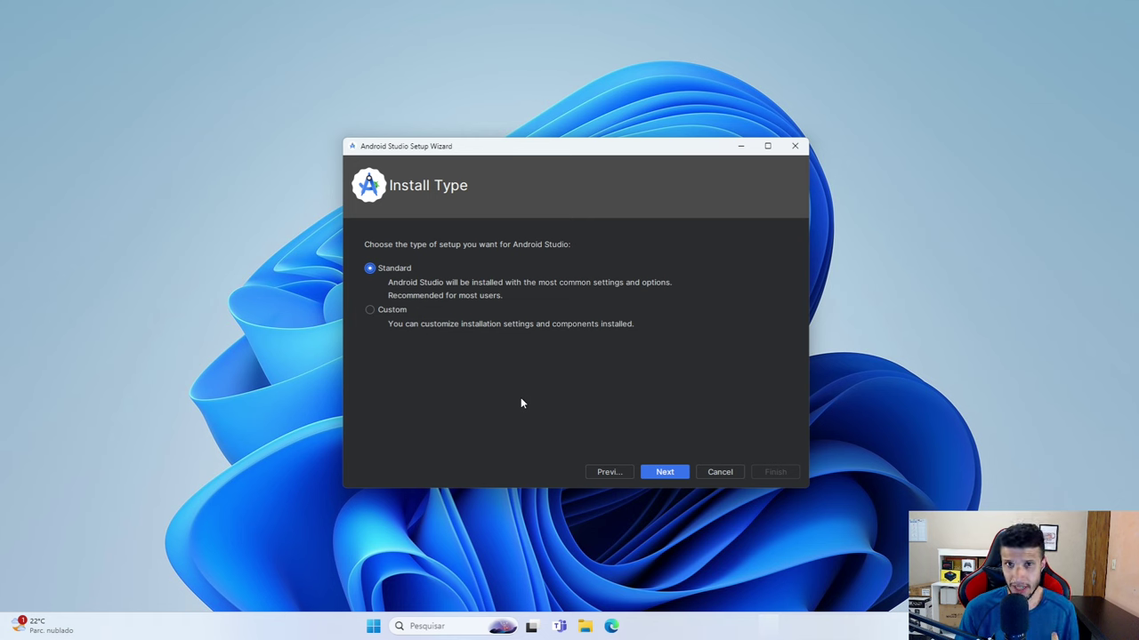
- Choose the Standard install type after trying the Custom option, and continue to the settings verification
click(372, 310)
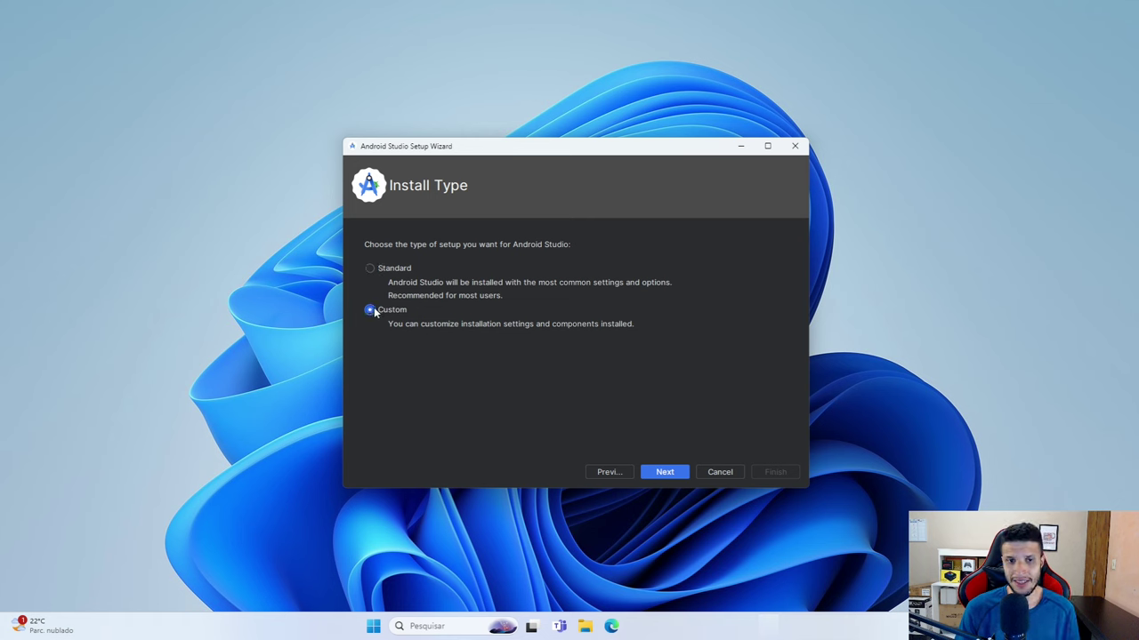
click(372, 268)
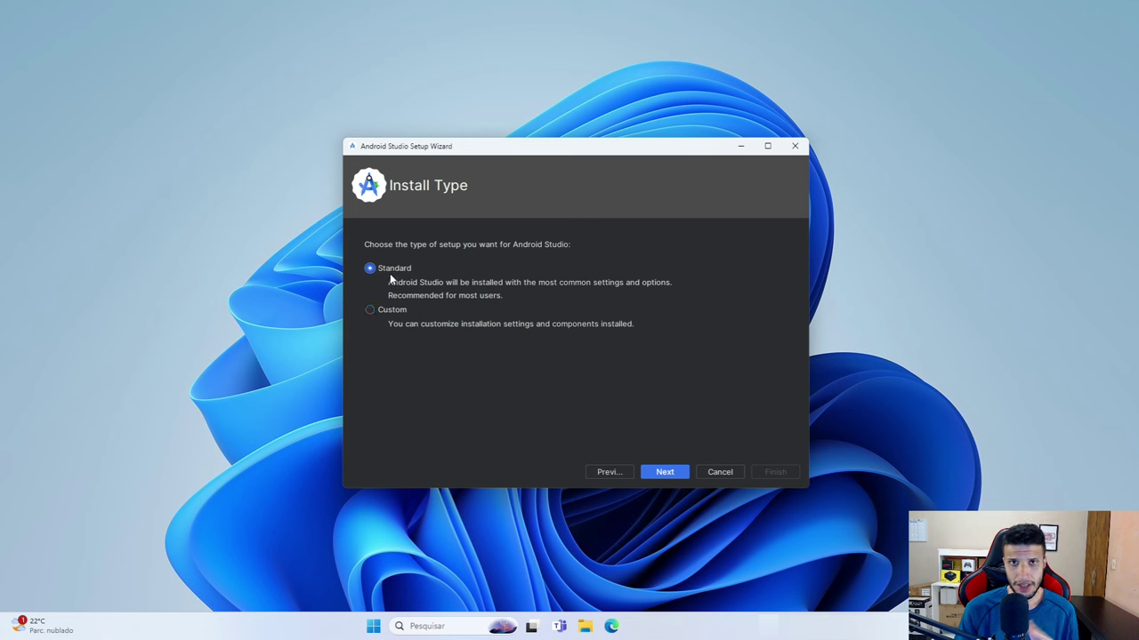
click(389, 308)
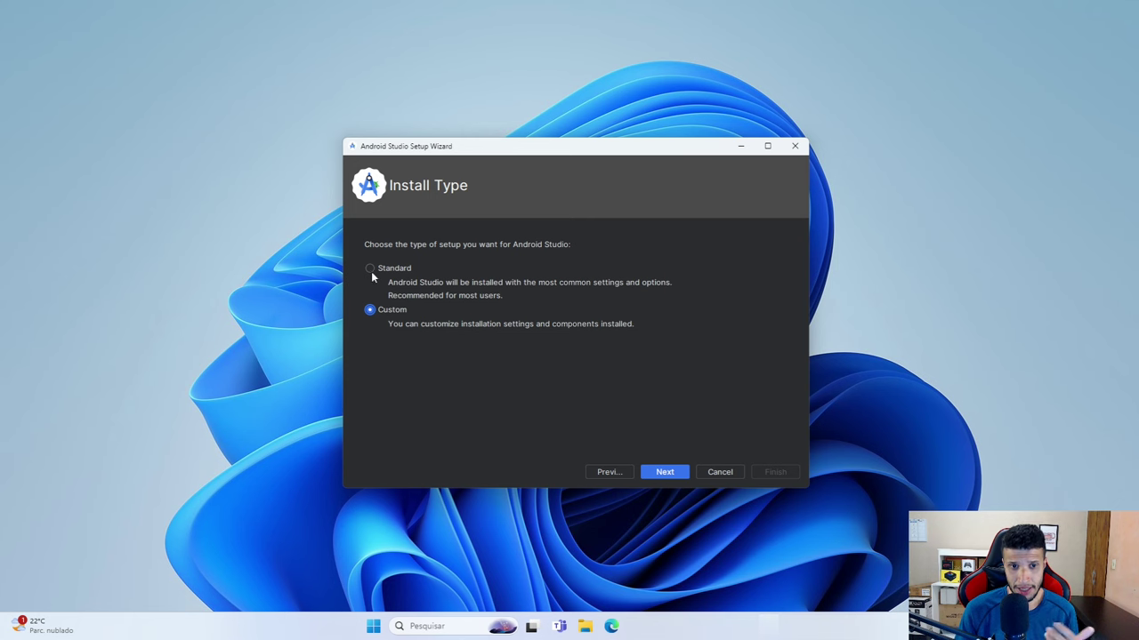
click(369, 311)
click(367, 267)
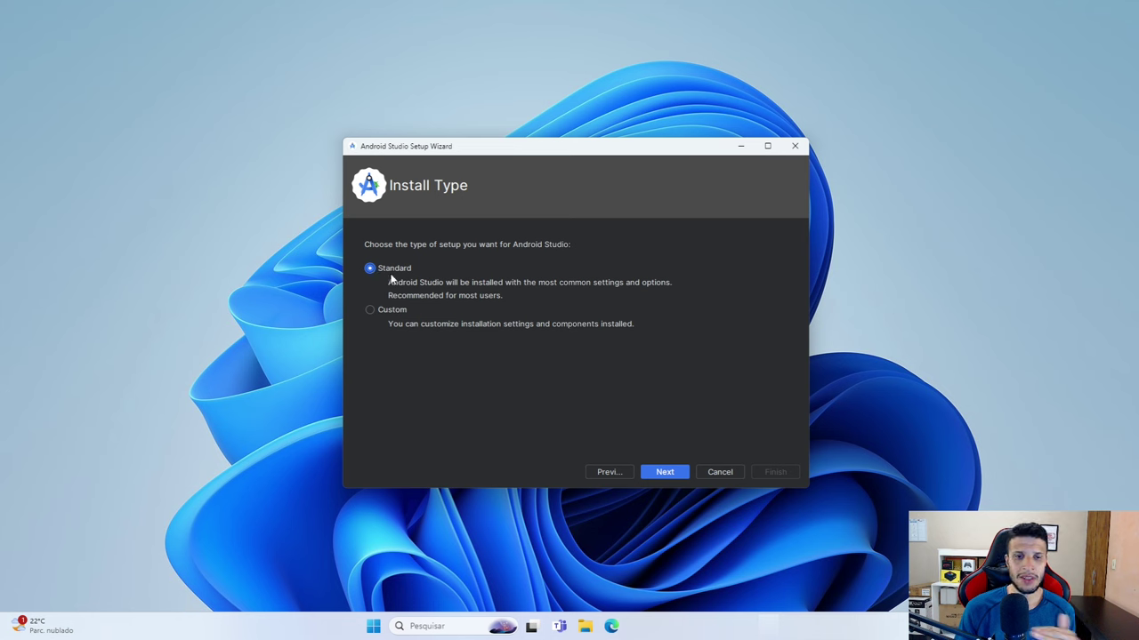
click(665, 472)
- Review the current settings and the SDK components to download, and proceed to the license agreement
scroll(763, 365, up, 3)
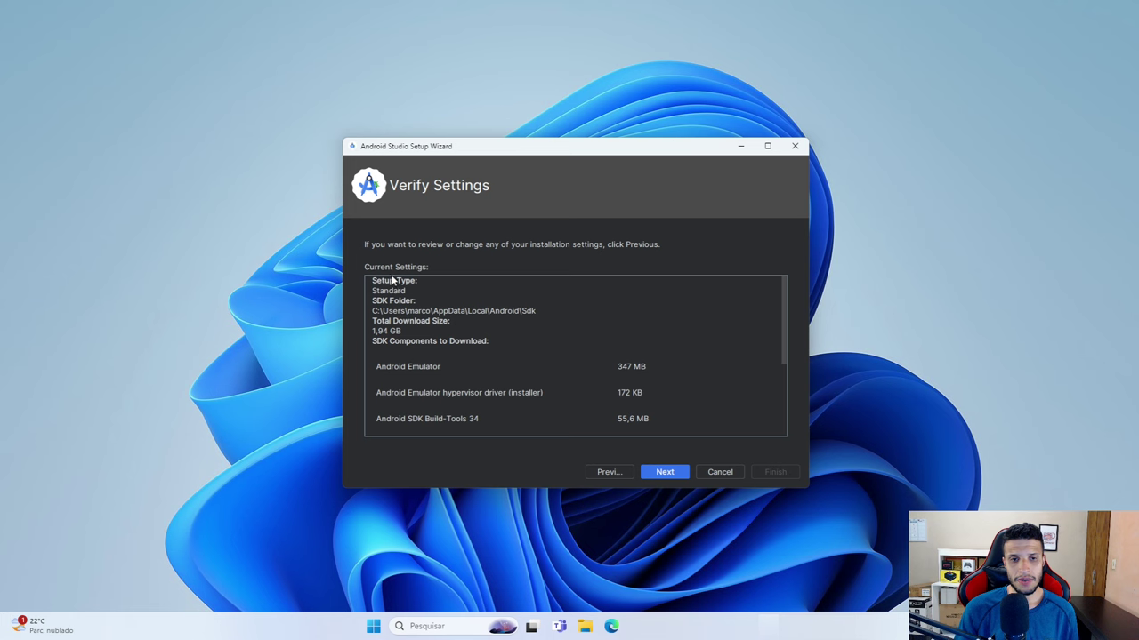
drag(777, 285, 780, 324)
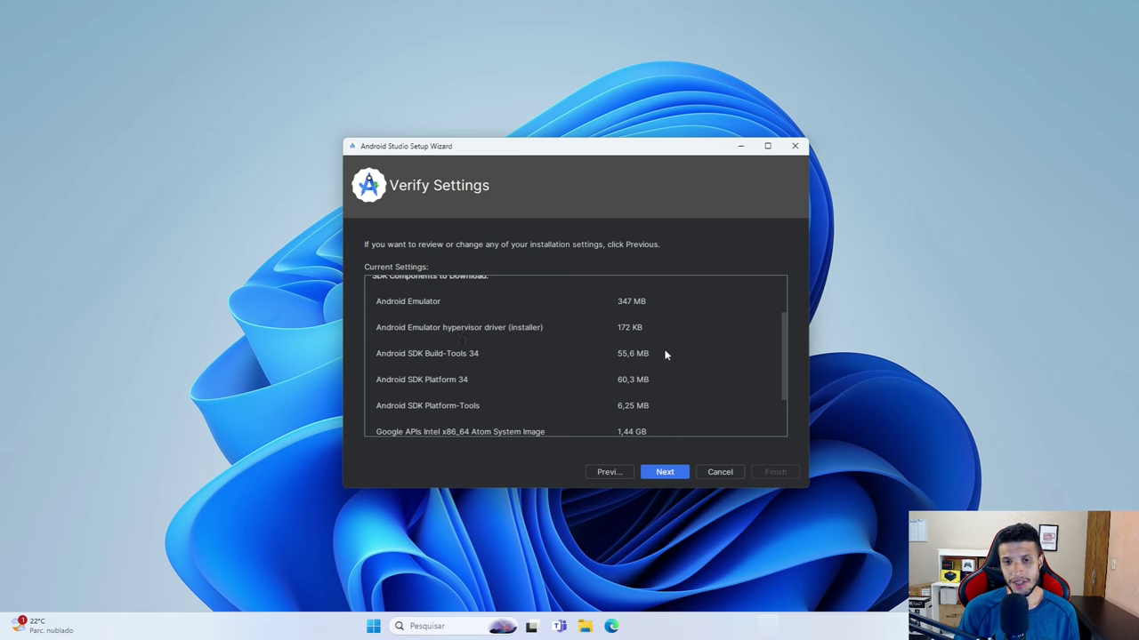
scroll(418, 328, down, 2)
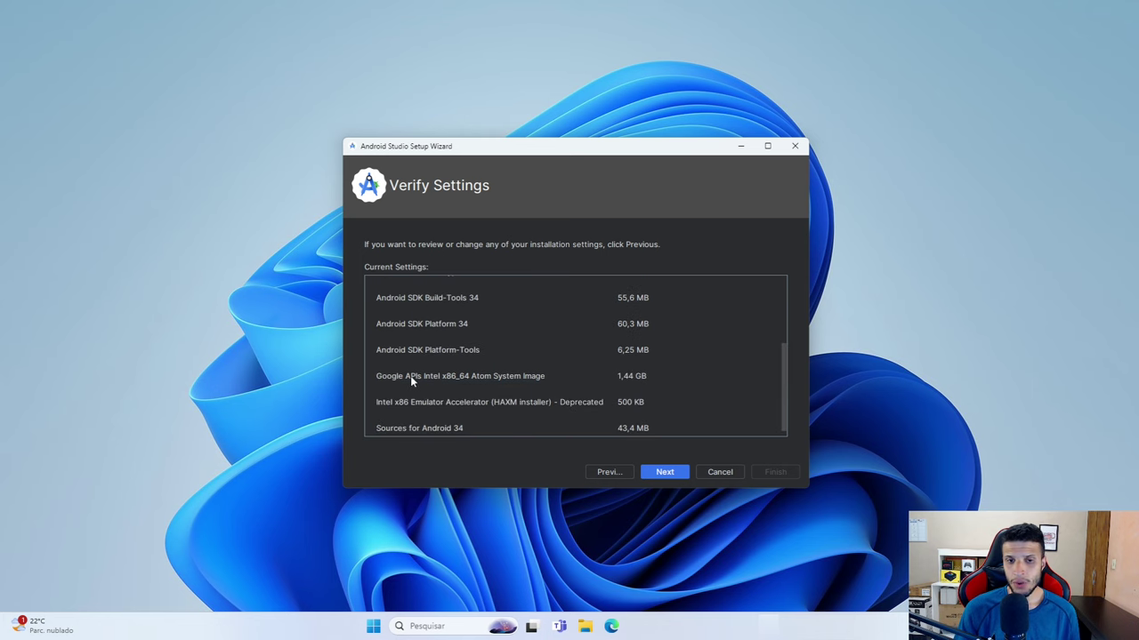
click(664, 471)
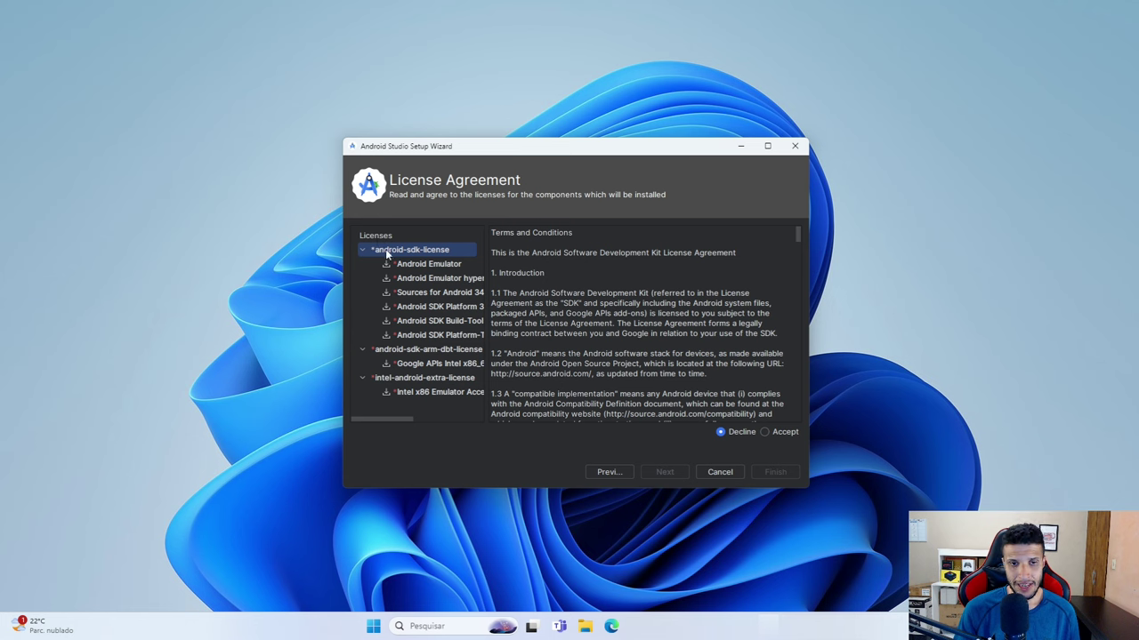
- Review the components listed under android-sdk-license and accept that license
mouse_move(427, 265)
mouse_down()
mouse_move(428, 307)
mouse_move(422, 269)
mouse_up()
click(425, 279)
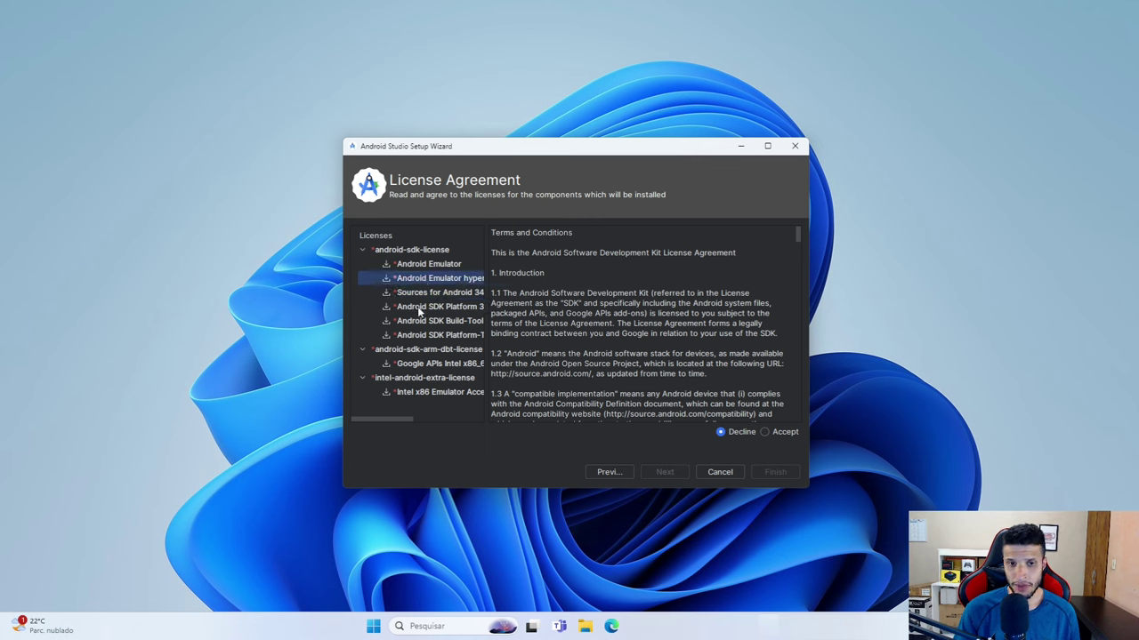
click(425, 308)
click(428, 320)
click(428, 334)
click(426, 306)
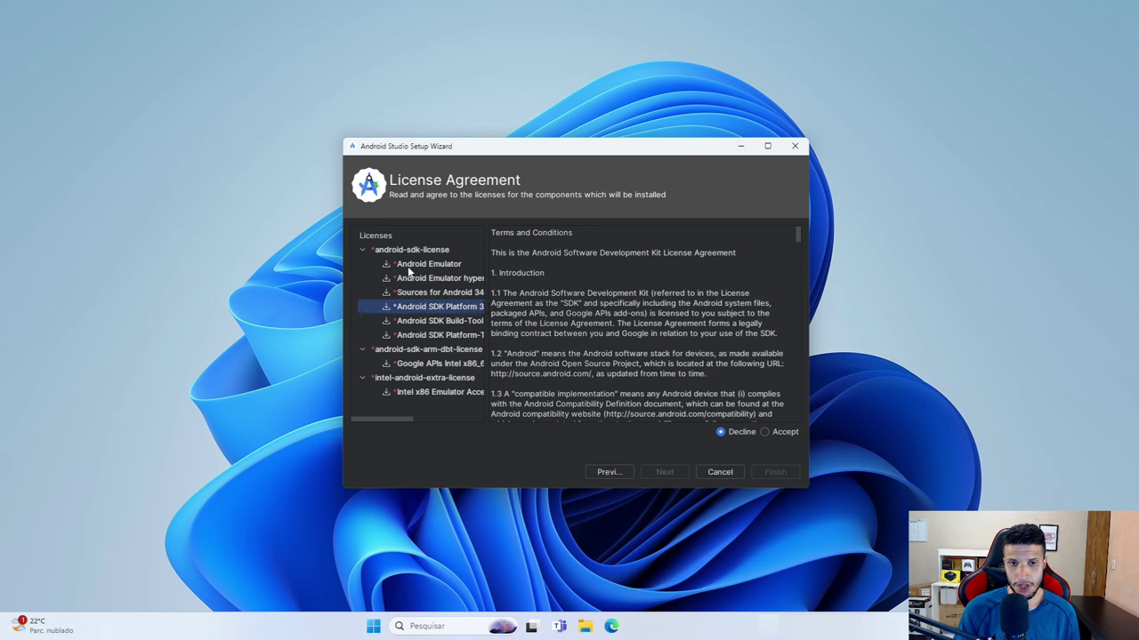
click(423, 264)
click(412, 251)
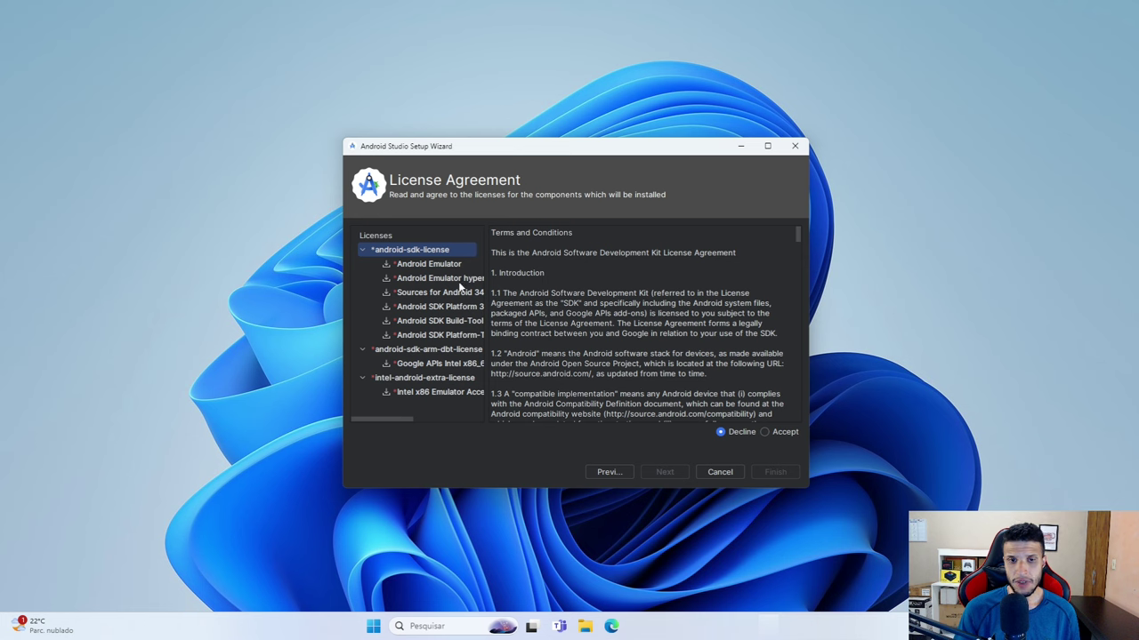
click(765, 432)
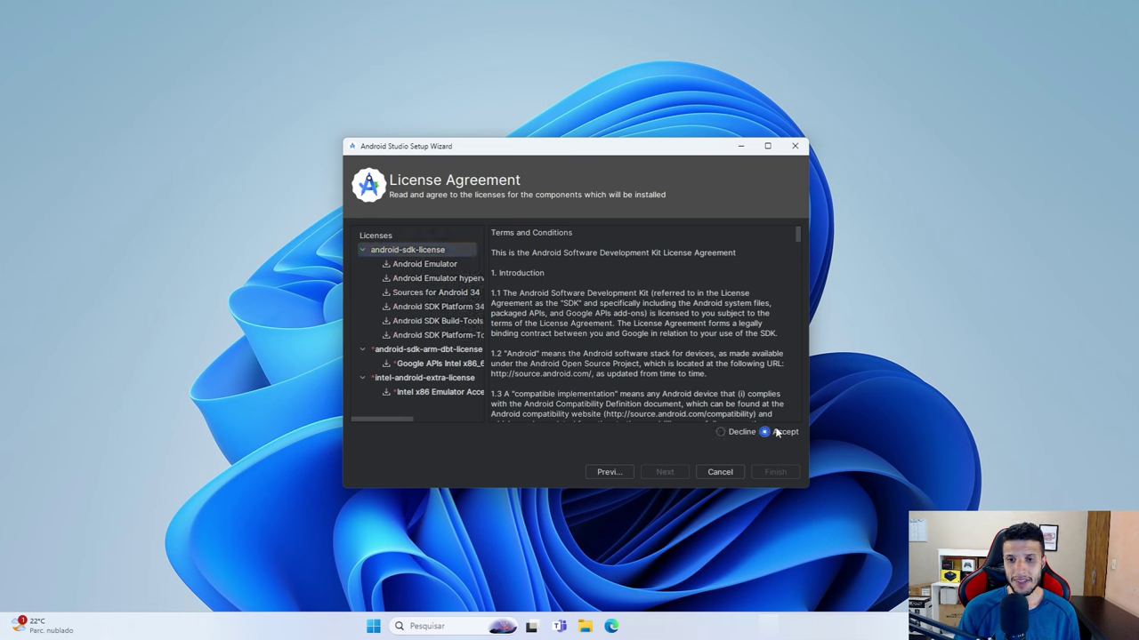
click(406, 254)
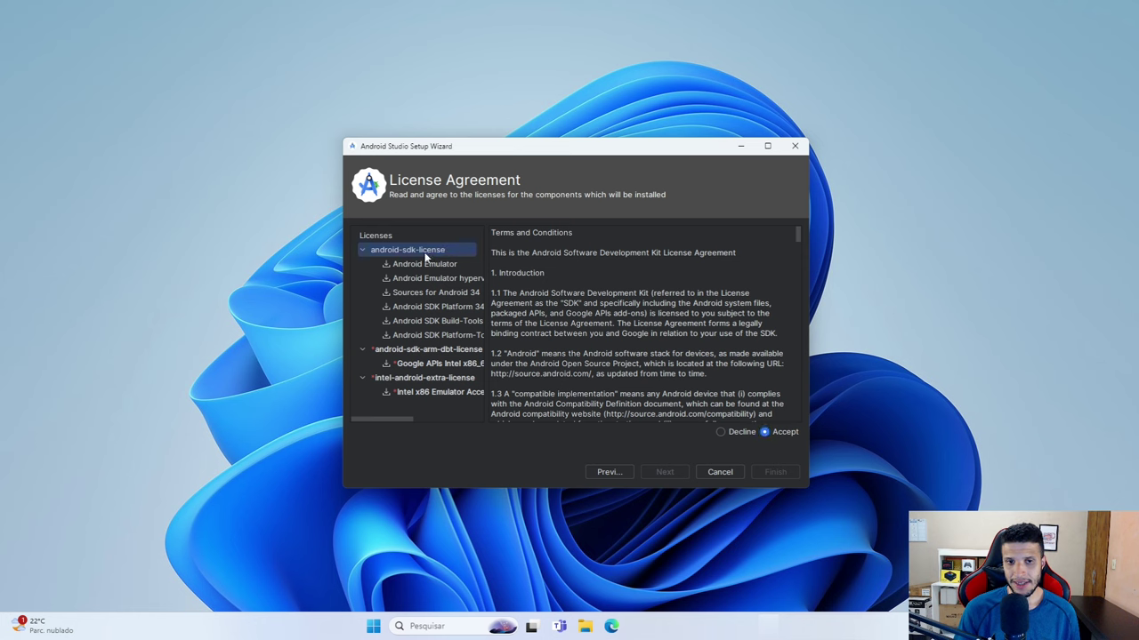
click(433, 266)
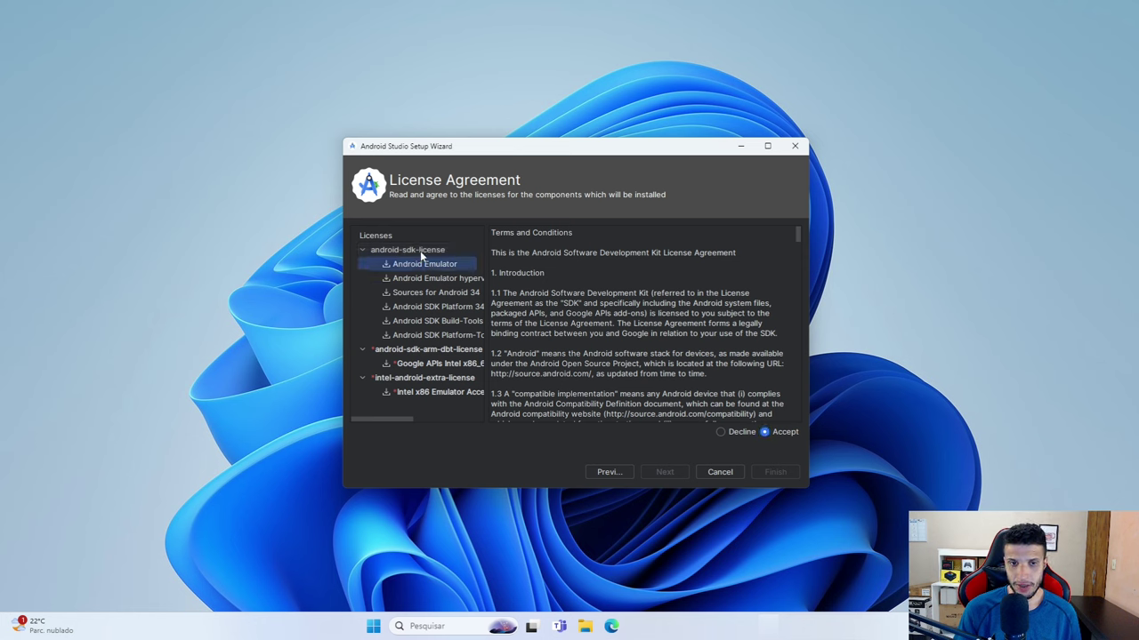
click(420, 251)
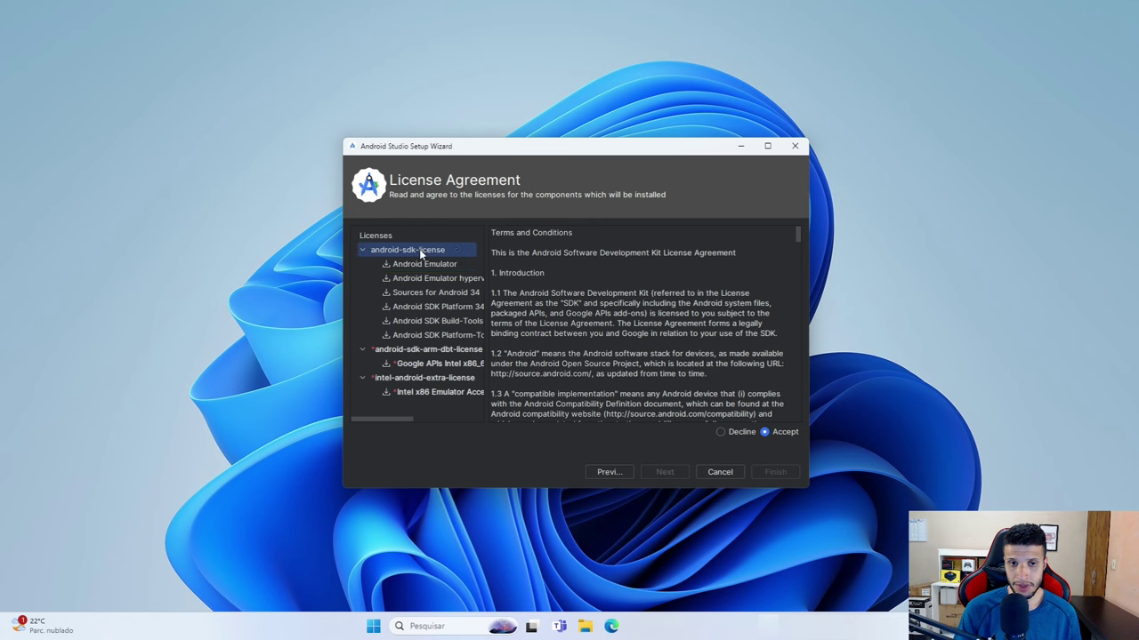
- Check the Google APIs system image covered by android-sdk-arm-dbt-license and accept that license
click(429, 351)
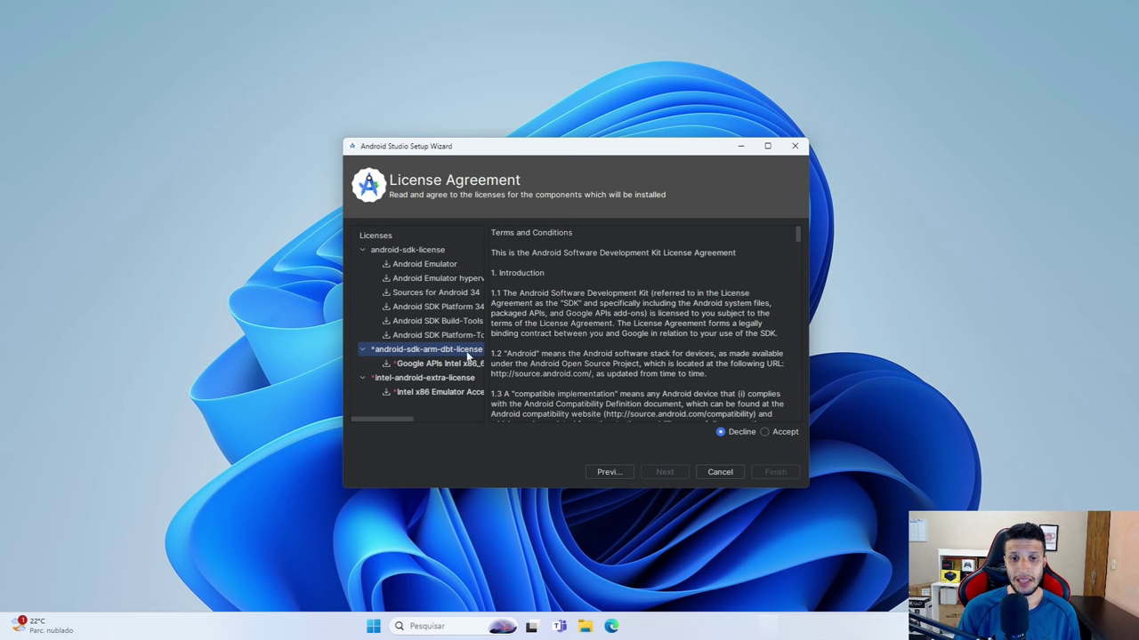
click(431, 365)
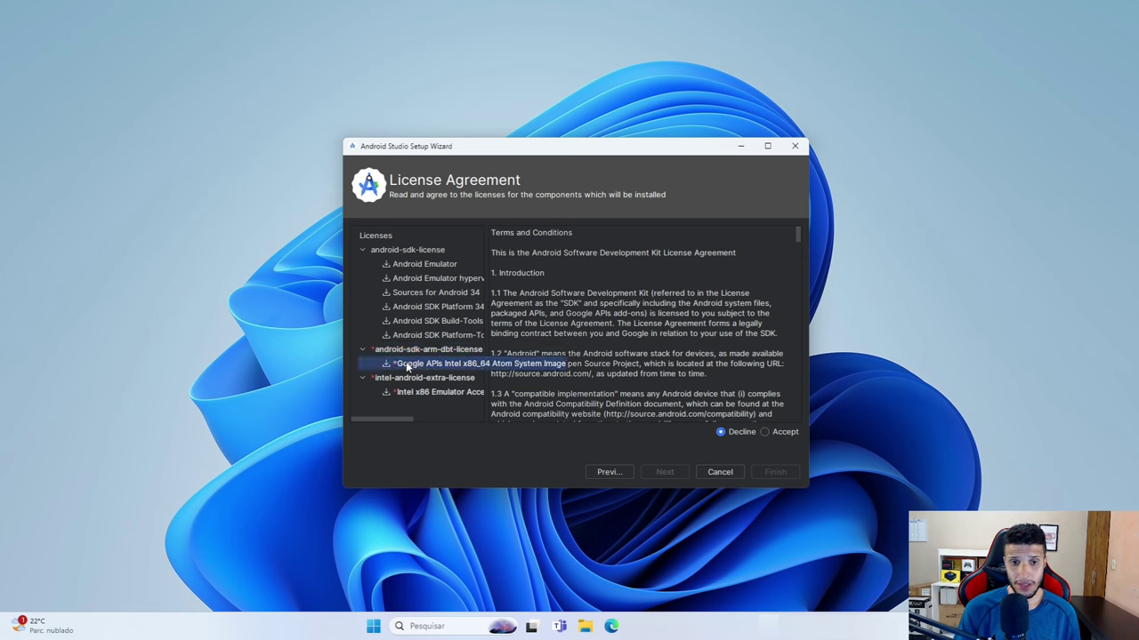
click(451, 351)
click(765, 433)
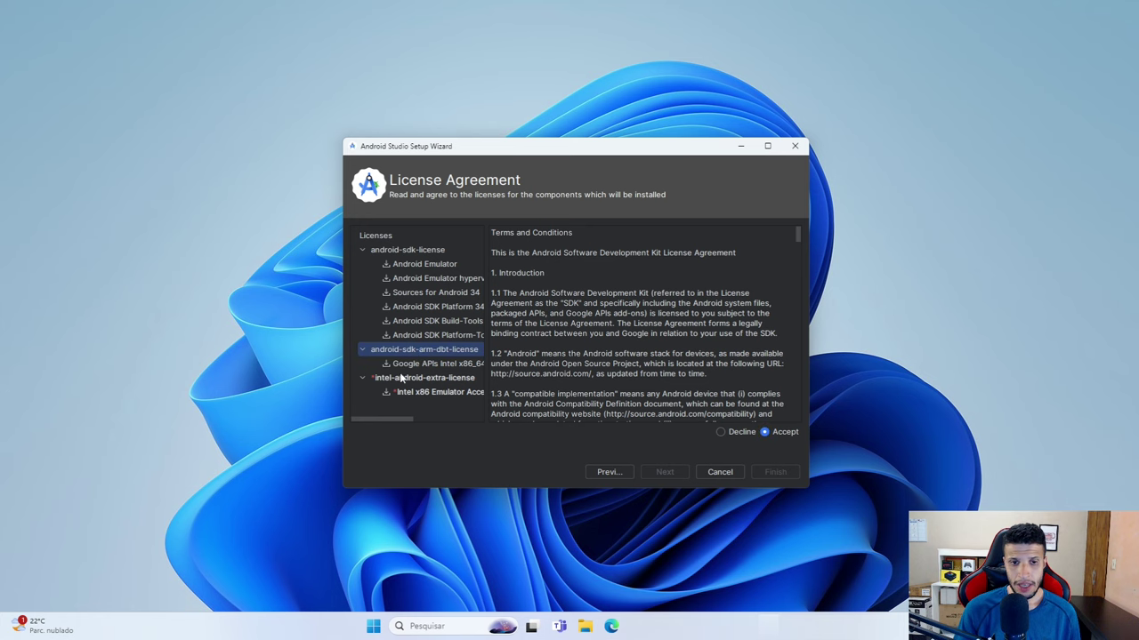
- Accept intel-android-extra-license, and run the component download through to the end of the setup wizard
click(441, 380)
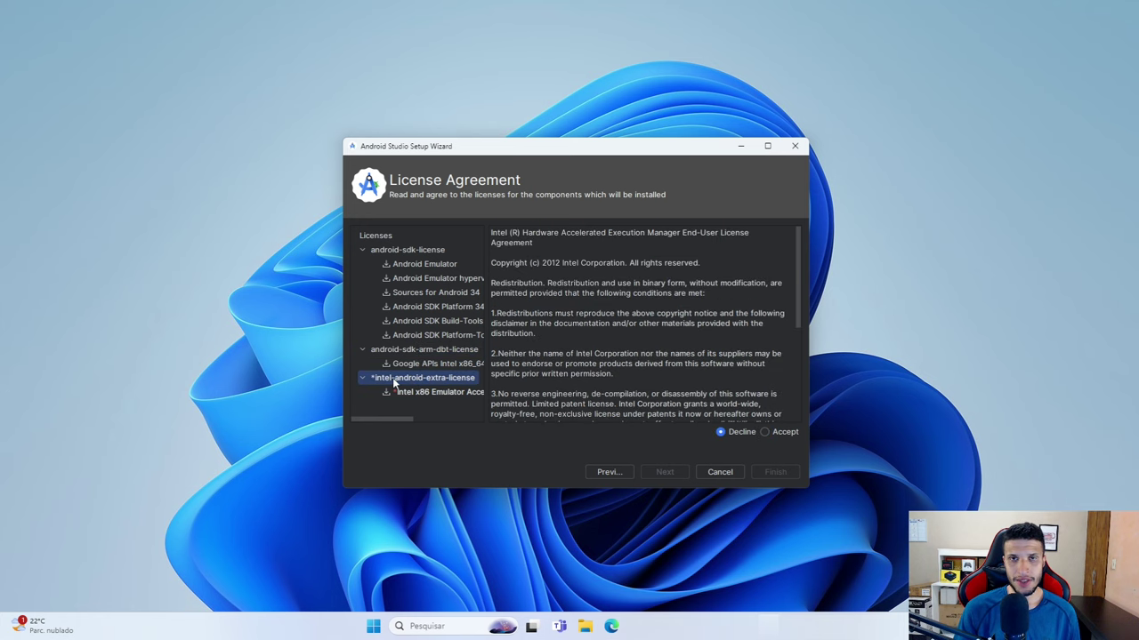
click(763, 433)
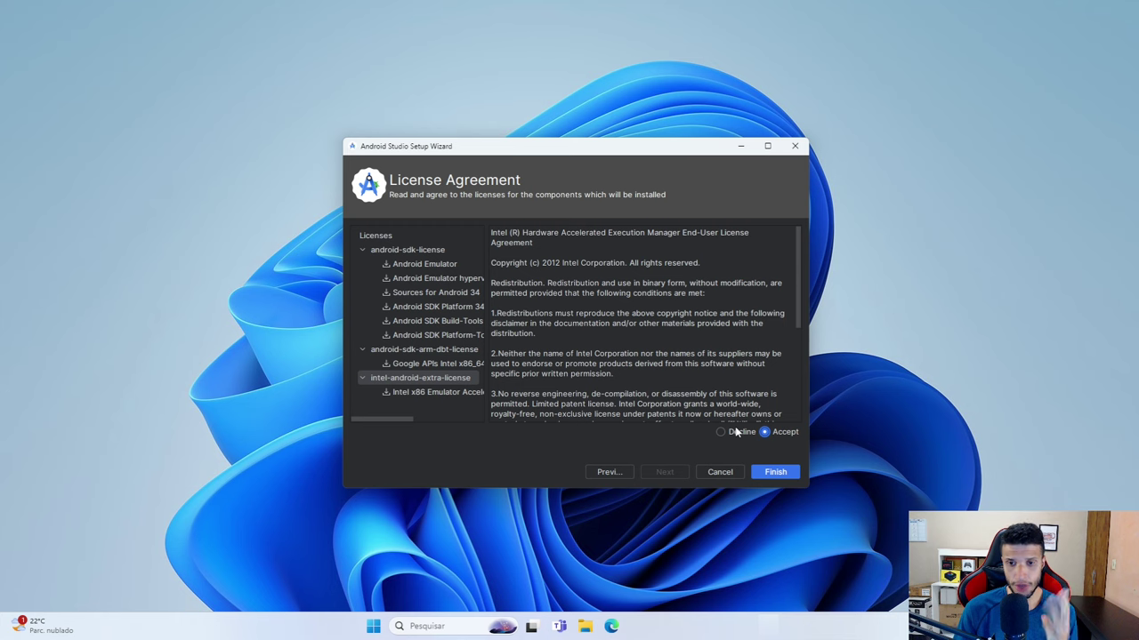
click(778, 472)
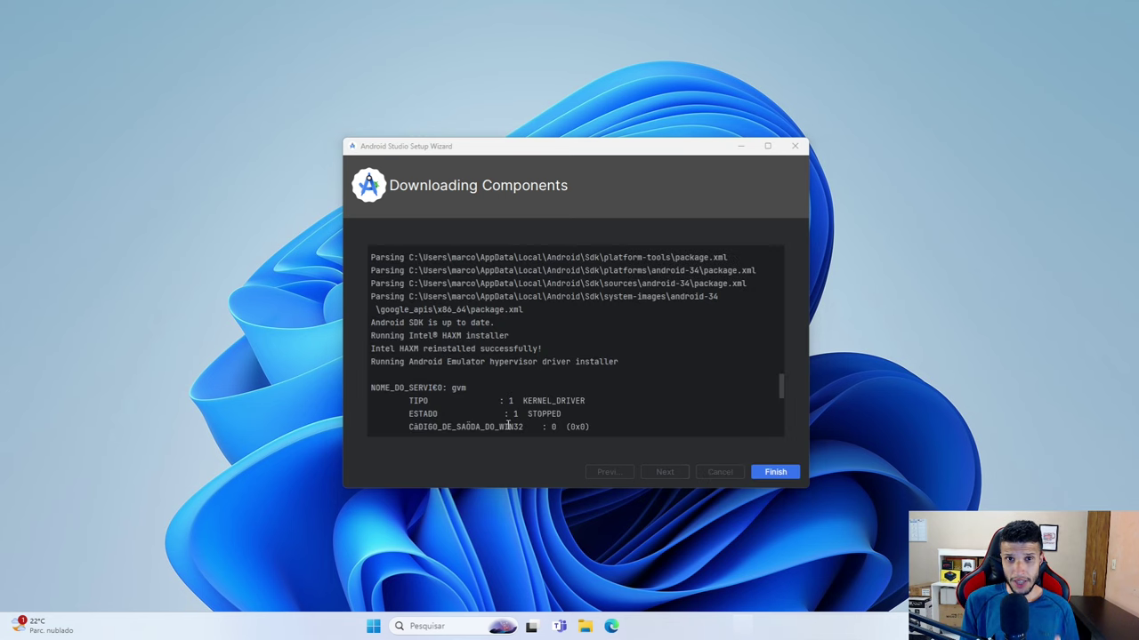
click(773, 472)
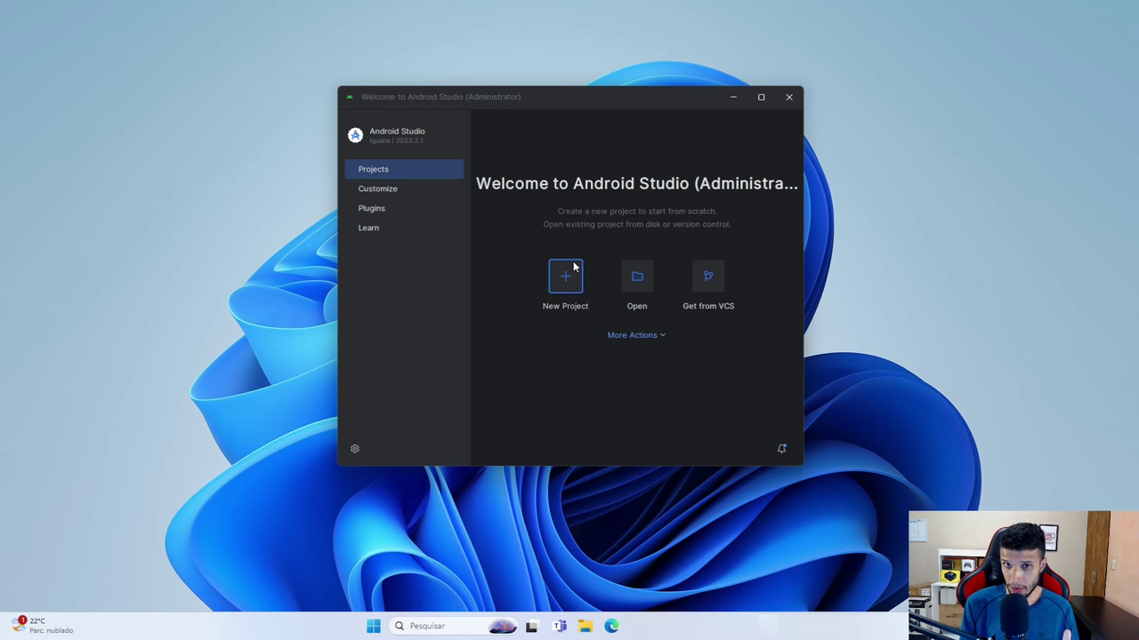
- Open the SDK Manager from the welcome window's additional actions
drag(548, 101, 584, 103)
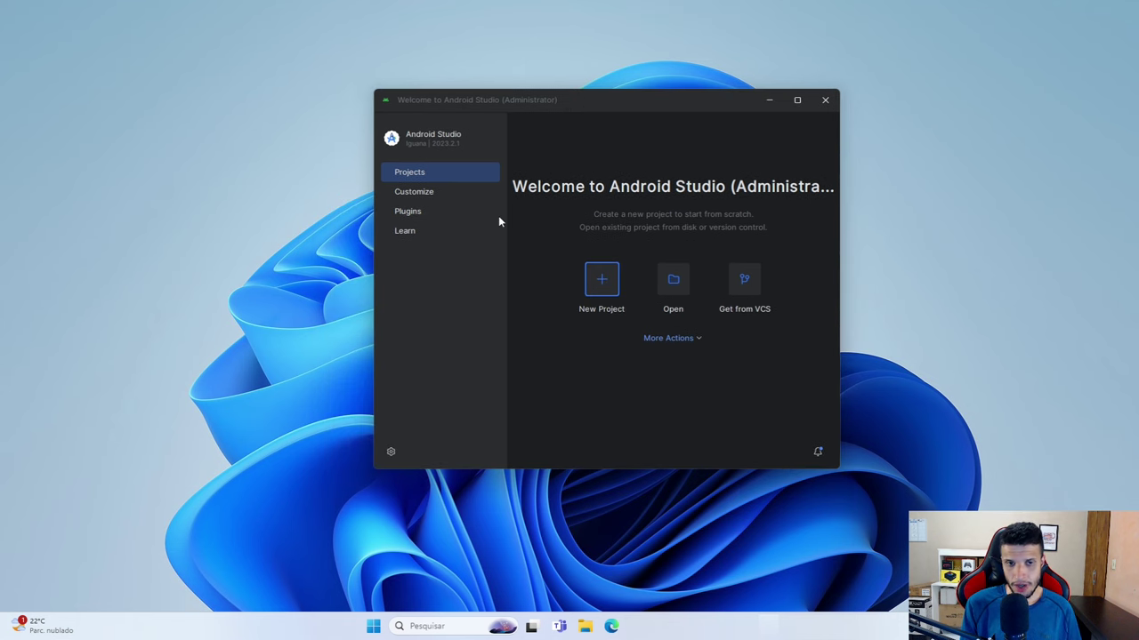
click(693, 342)
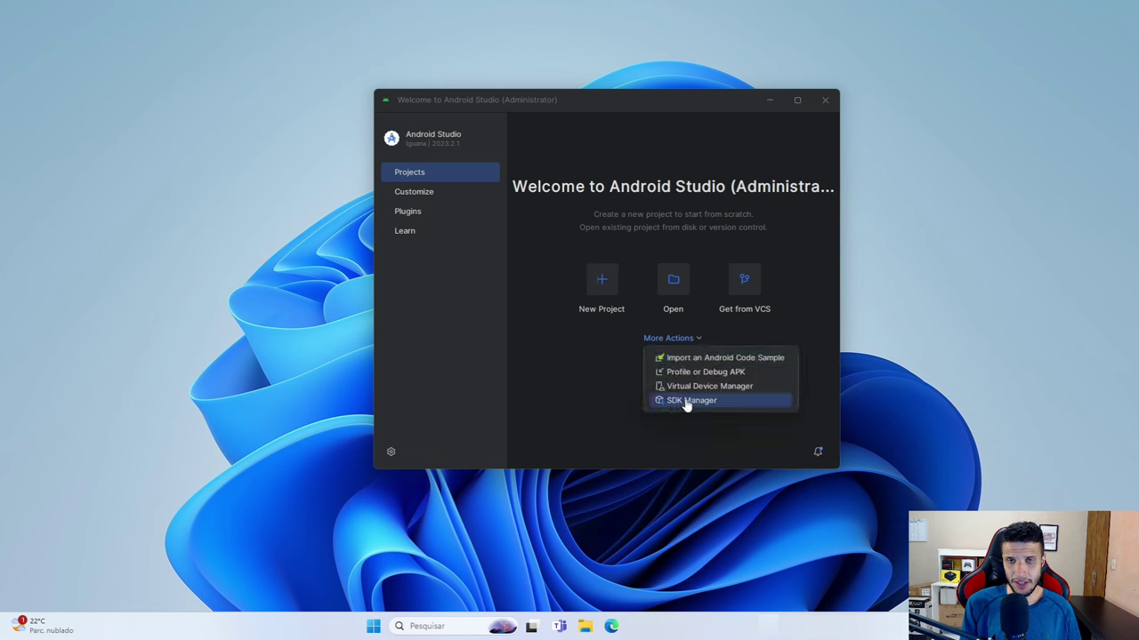
click(686, 402)
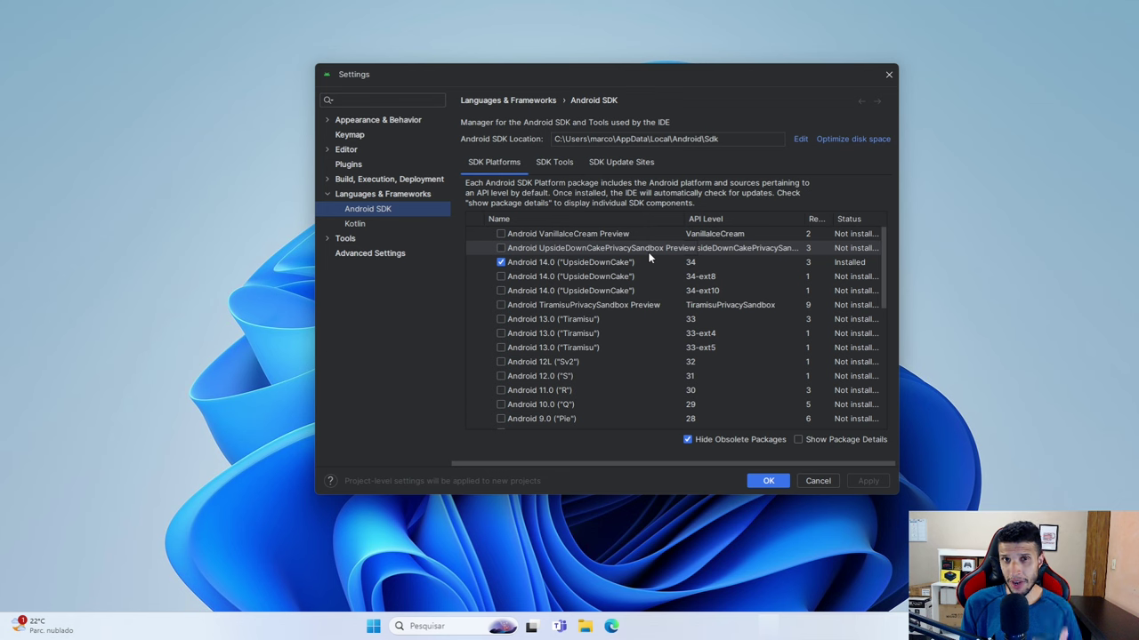
- Mark the Android 13.0 ("Tiramisu") API 33 and Android 12L ("Sv2") API 32 platforms for installation
click(500, 319)
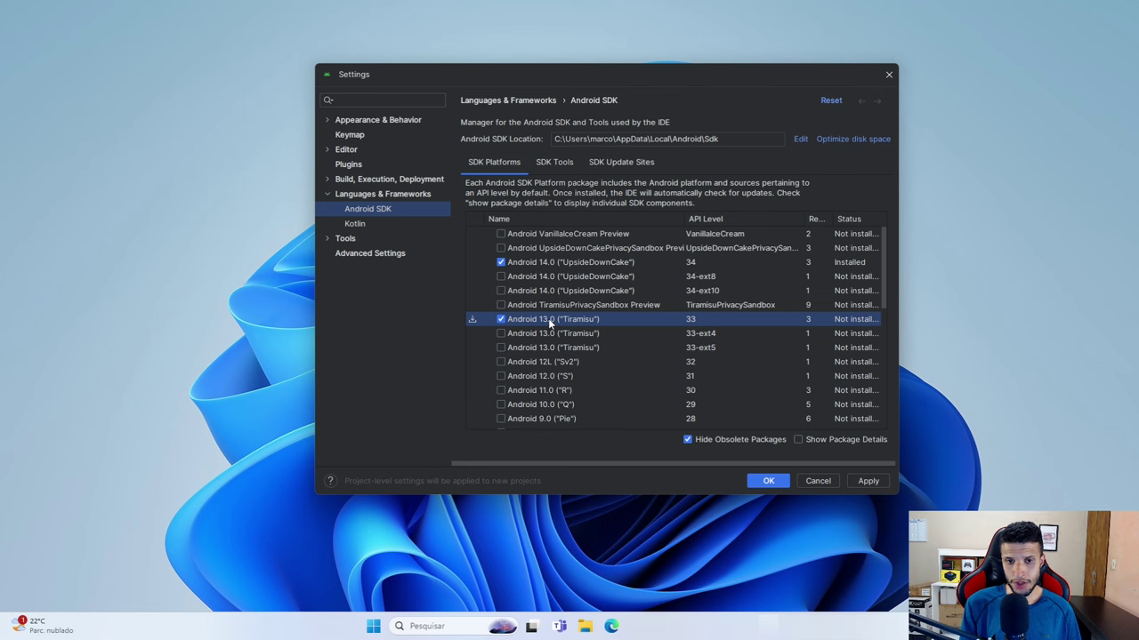
click(501, 362)
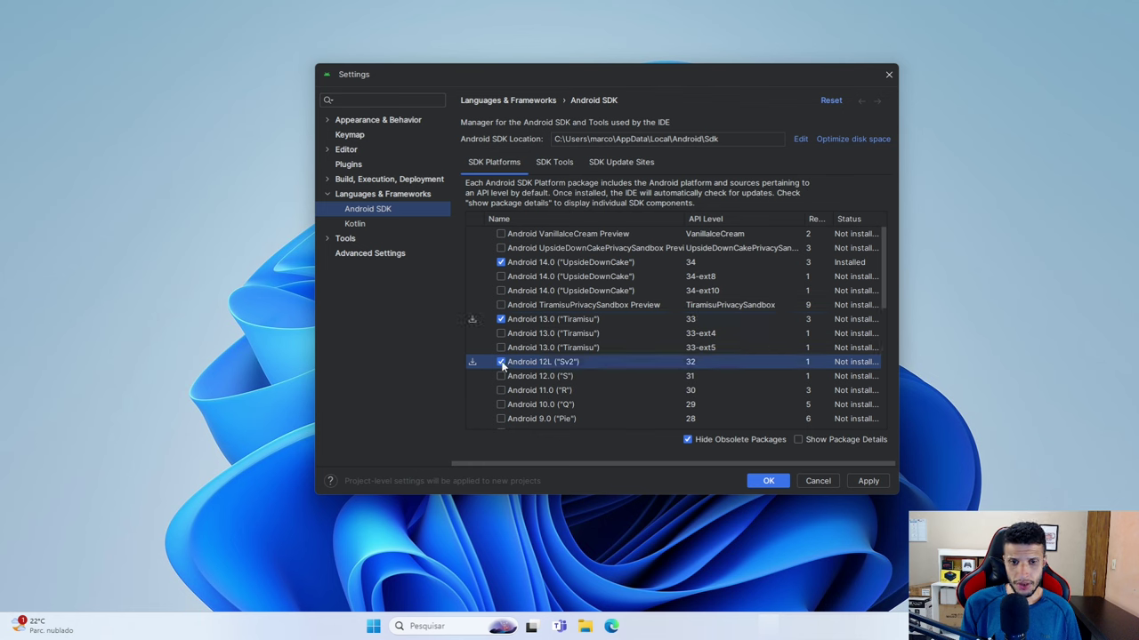
click(532, 264)
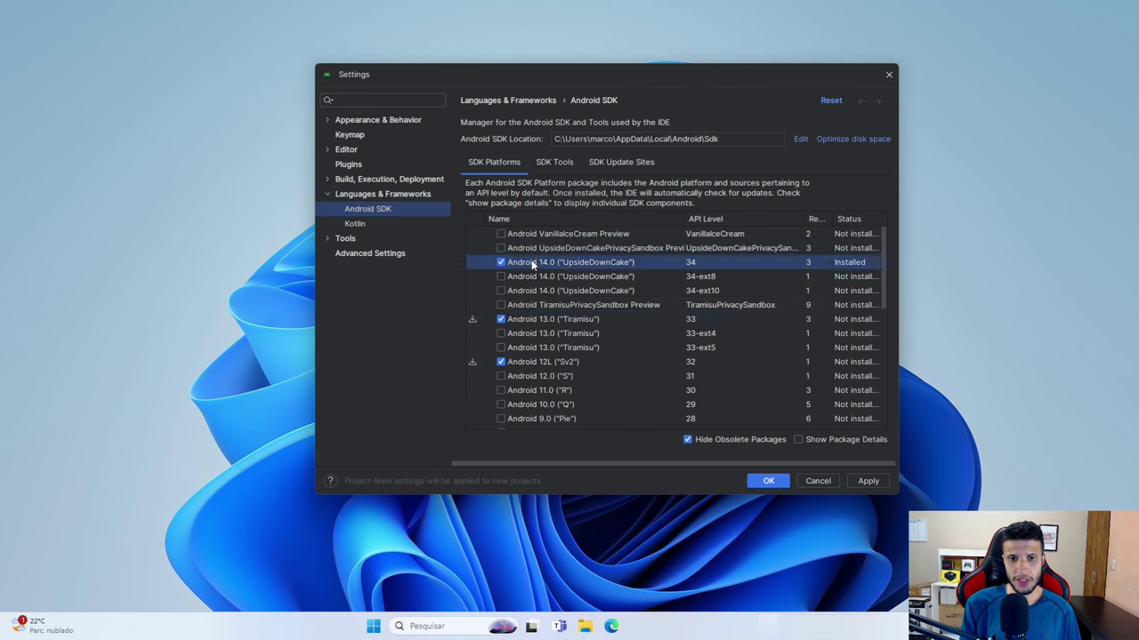
click(548, 322)
click(546, 363)
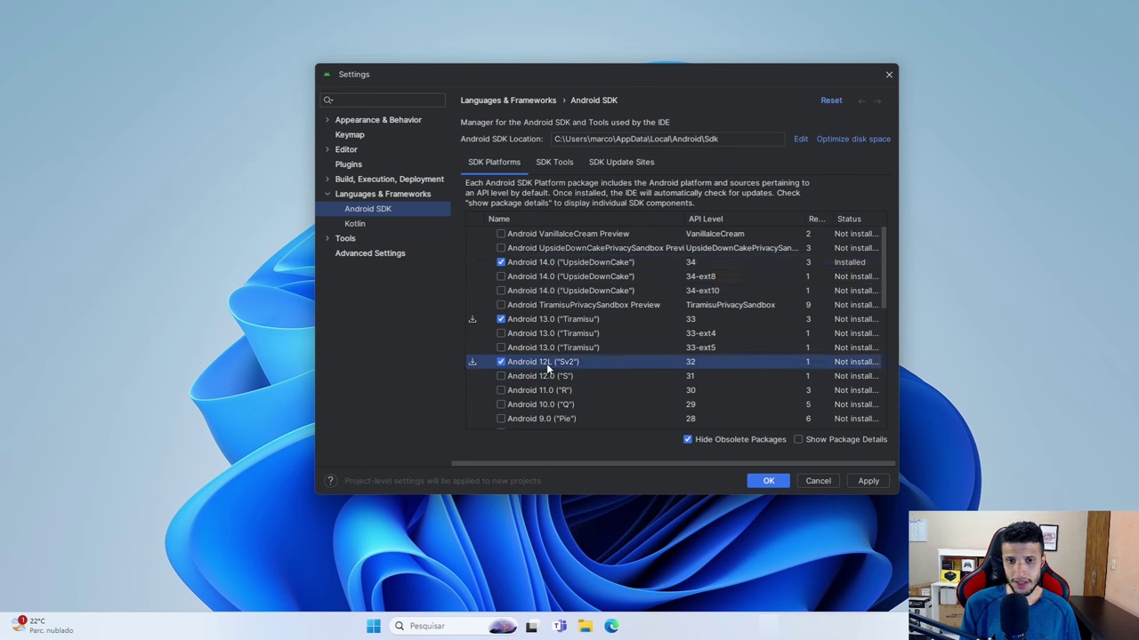
- Examine the list of SDK platforms from the newest to the oldest versions and recheck the ones marked for installation
scroll(551, 329, down, 5)
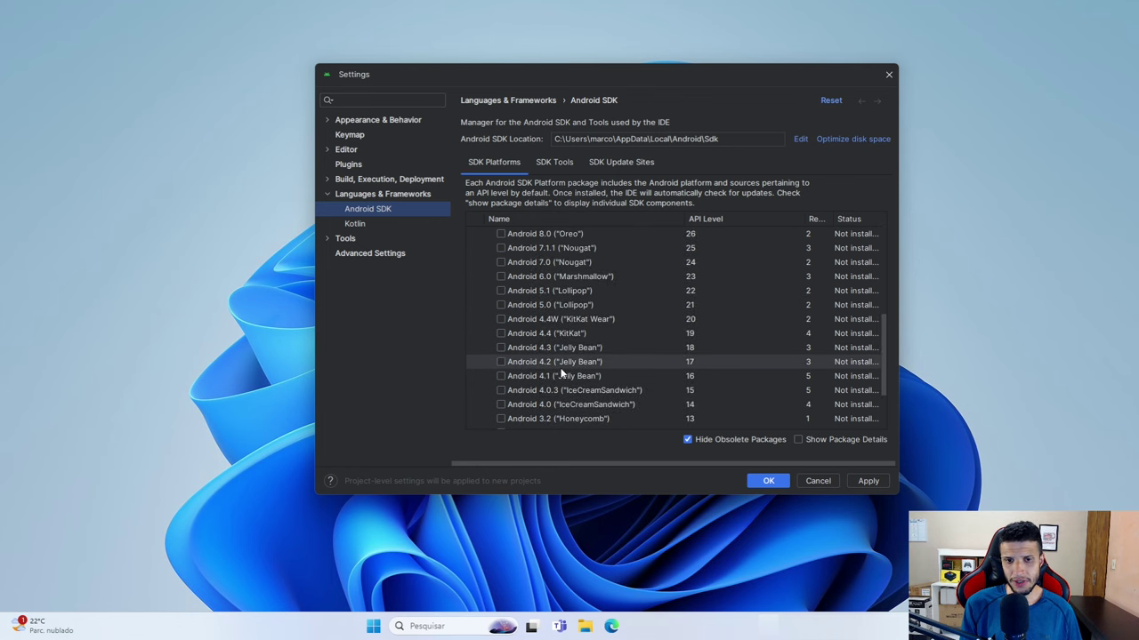
scroll(562, 369, up, 1)
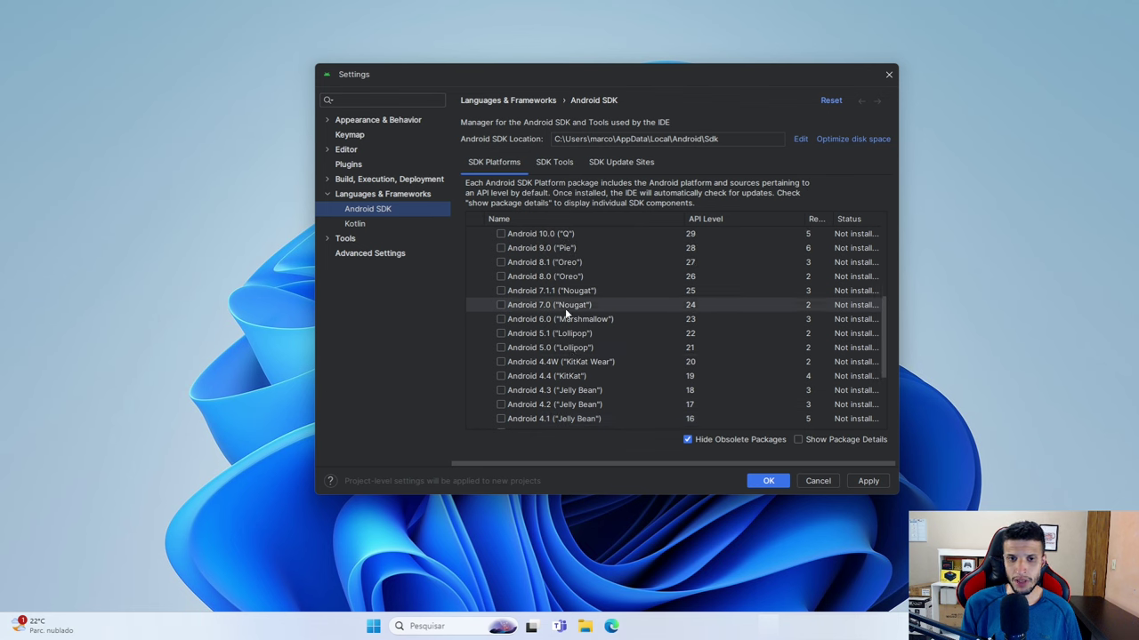
scroll(574, 320, up, 2)
scroll(576, 336, up, 1)
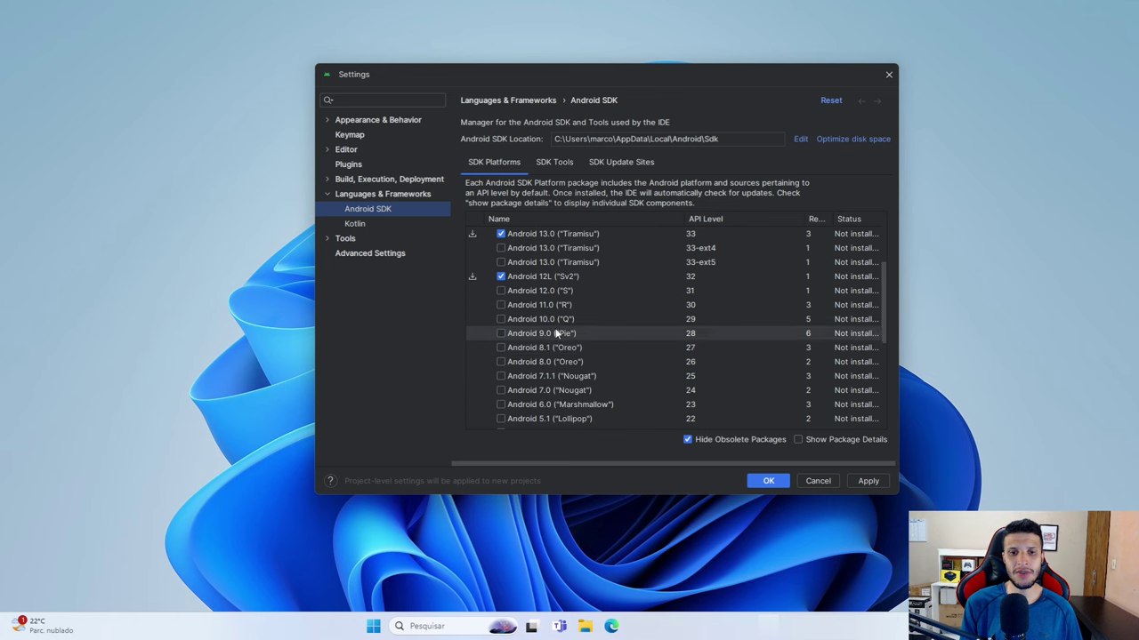
click(501, 305)
click(501, 306)
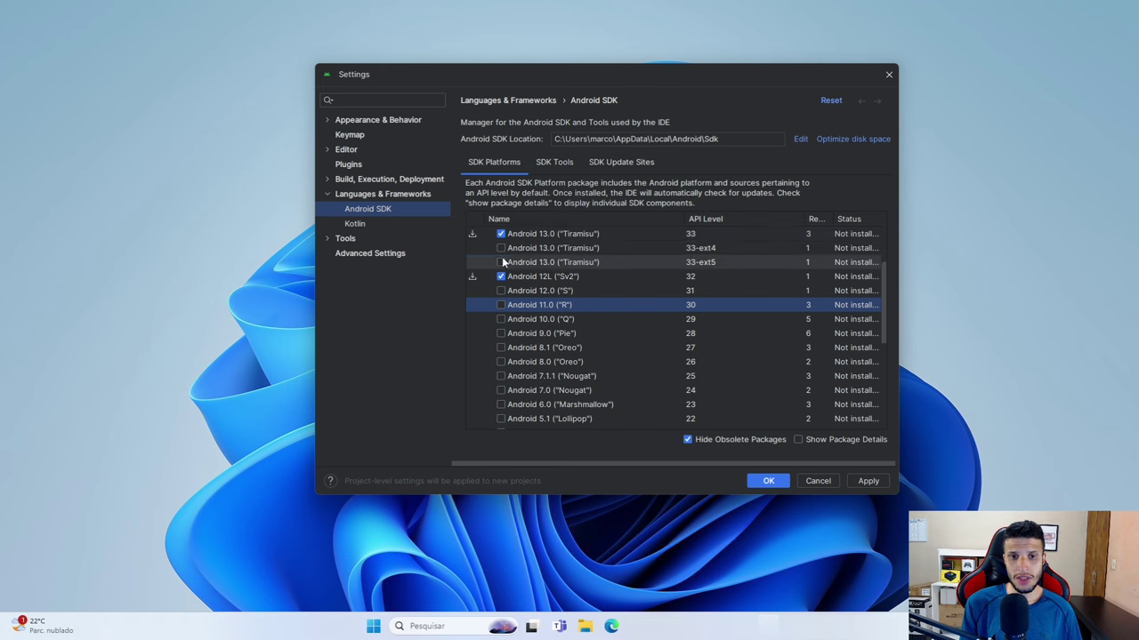
scroll(506, 377, down, 5)
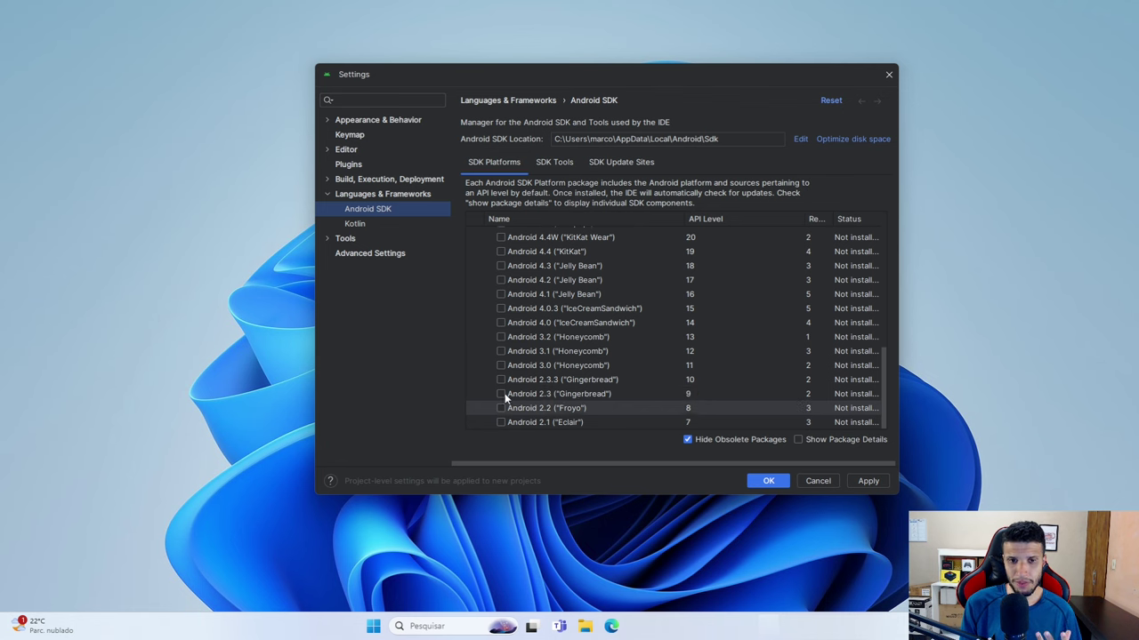
scroll(512, 324, up, 2)
scroll(513, 330, up, 10)
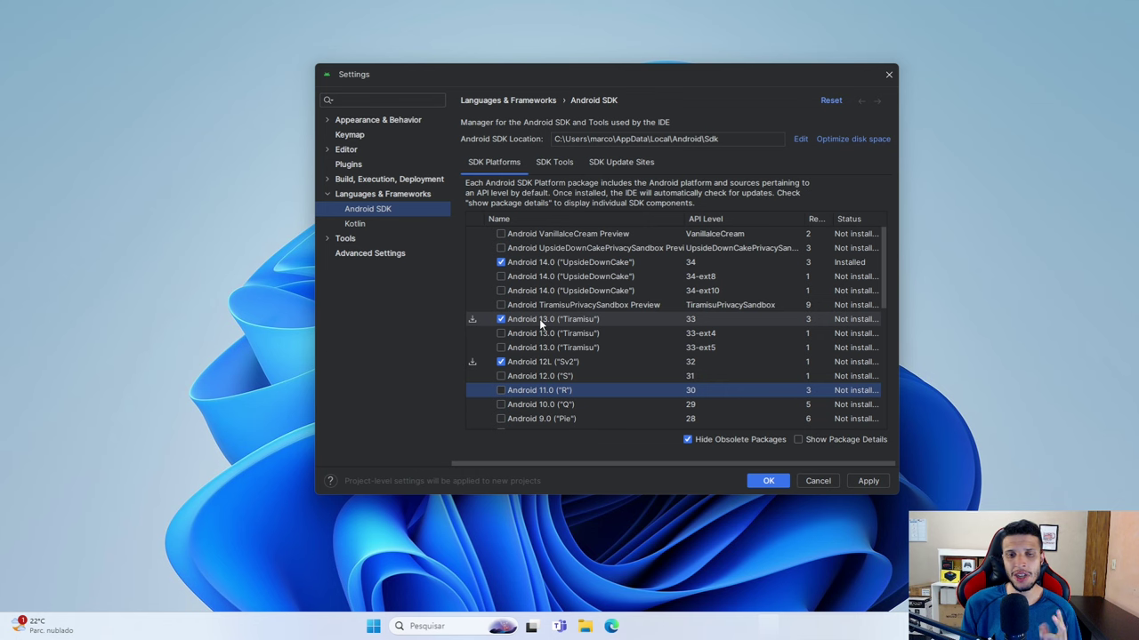
click(539, 318)
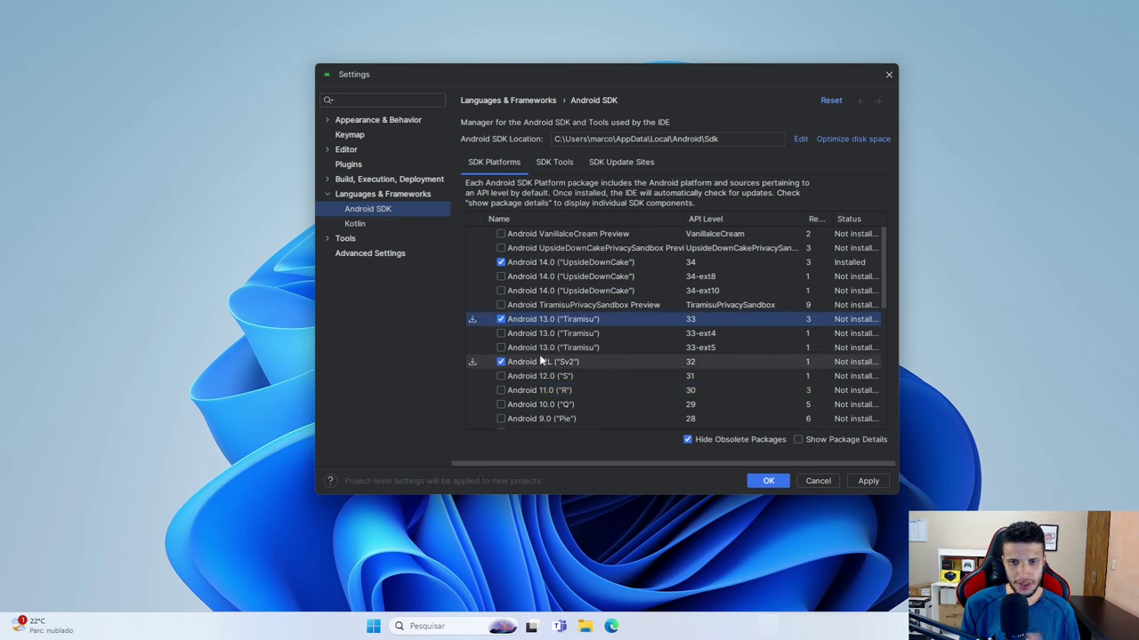
click(539, 358)
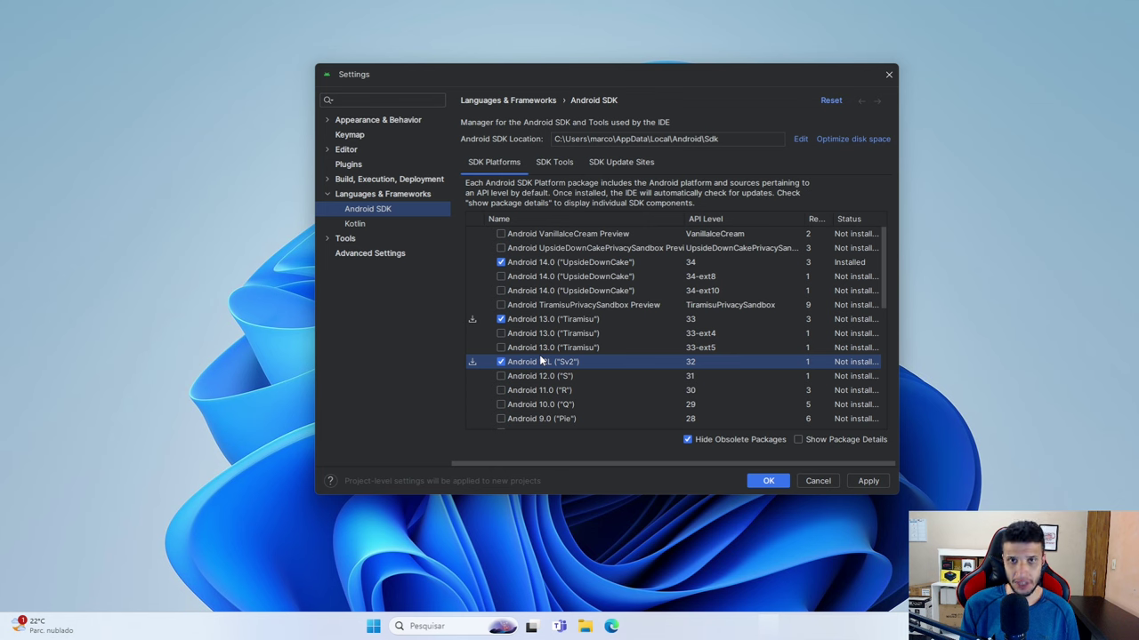
- Review the installed SDK tools, and mark Google Web Driver and Google USB Driver for installation
click(554, 163)
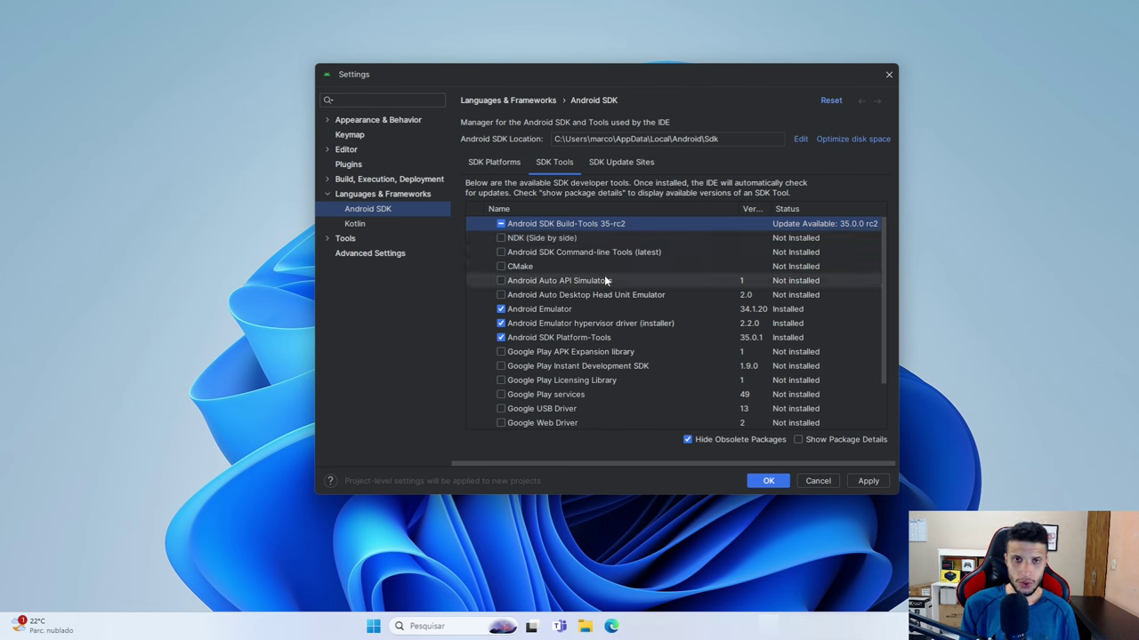
click(522, 311)
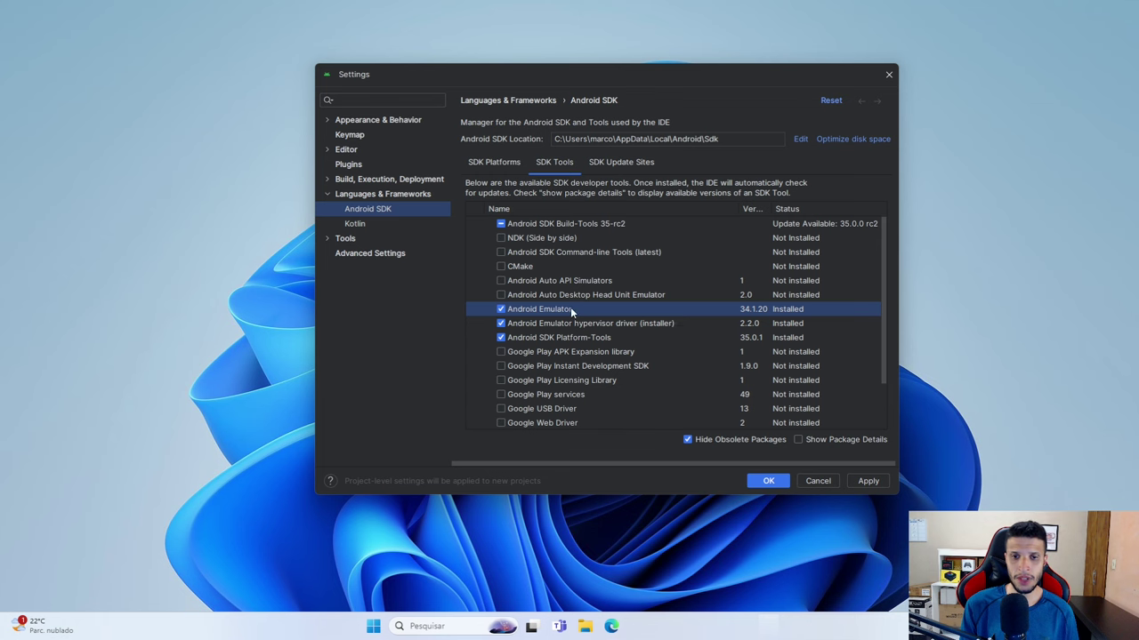
click(516, 326)
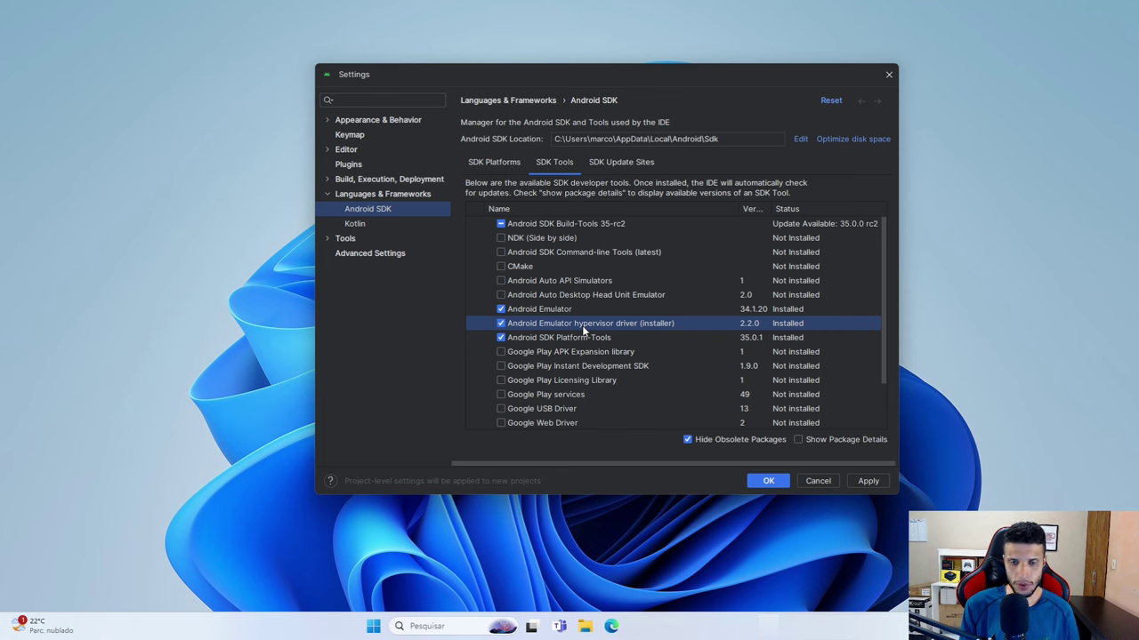
click(534, 339)
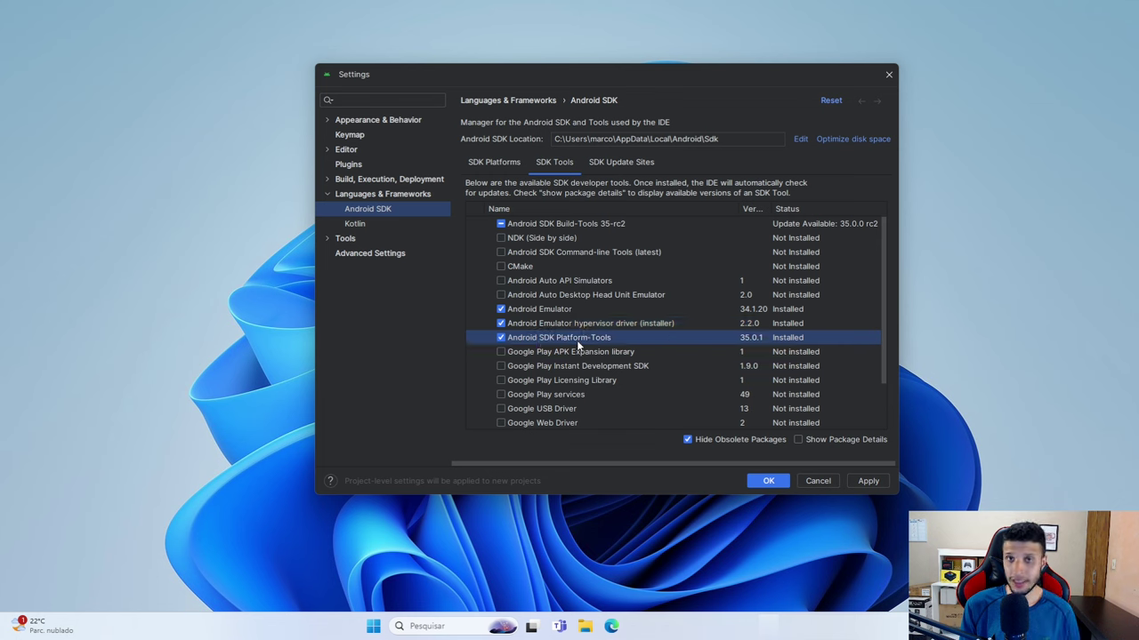
scroll(524, 351, down, 2)
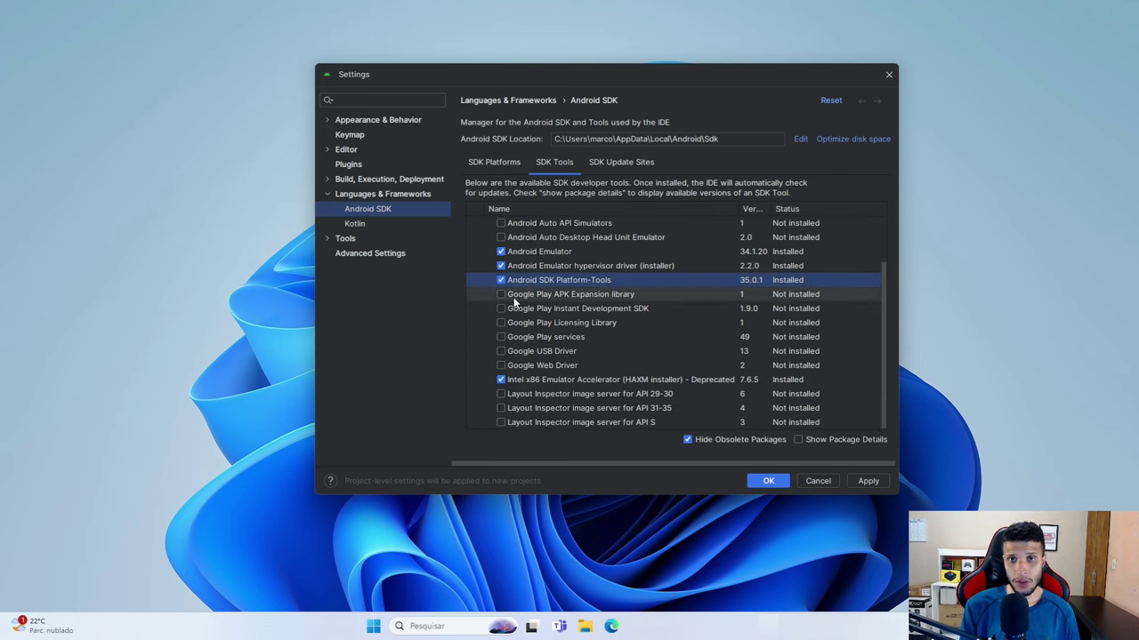
click(500, 366)
click(500, 350)
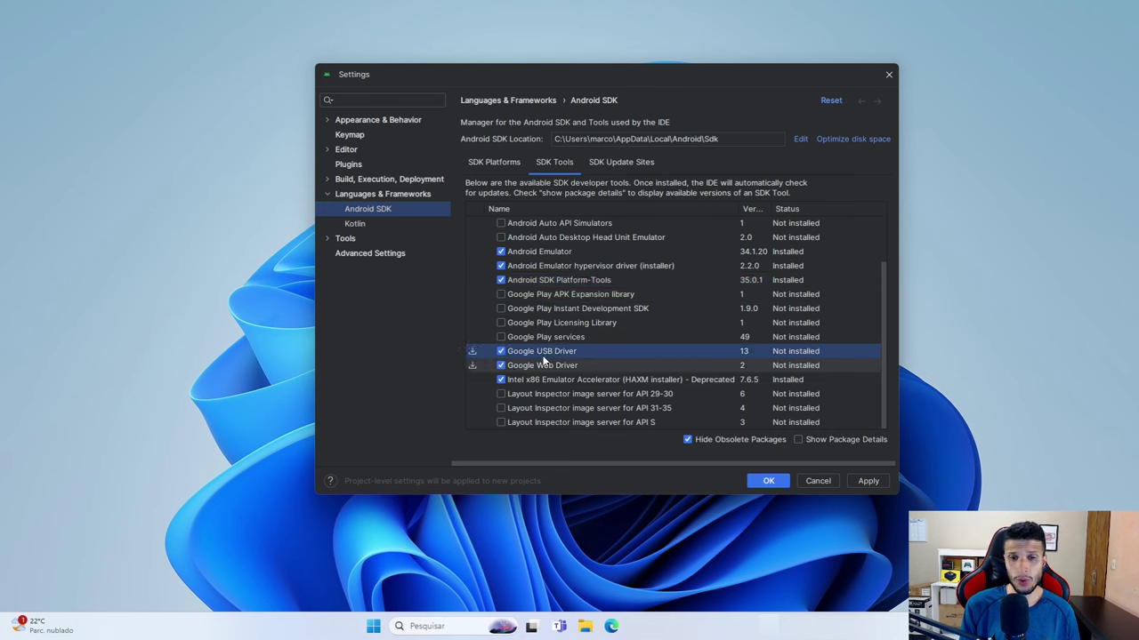
- Mark Google Play services, Google Play Licensing Library, Google Play Instant Development SDK and Google Play APK Expansion library for installation
click(533, 336)
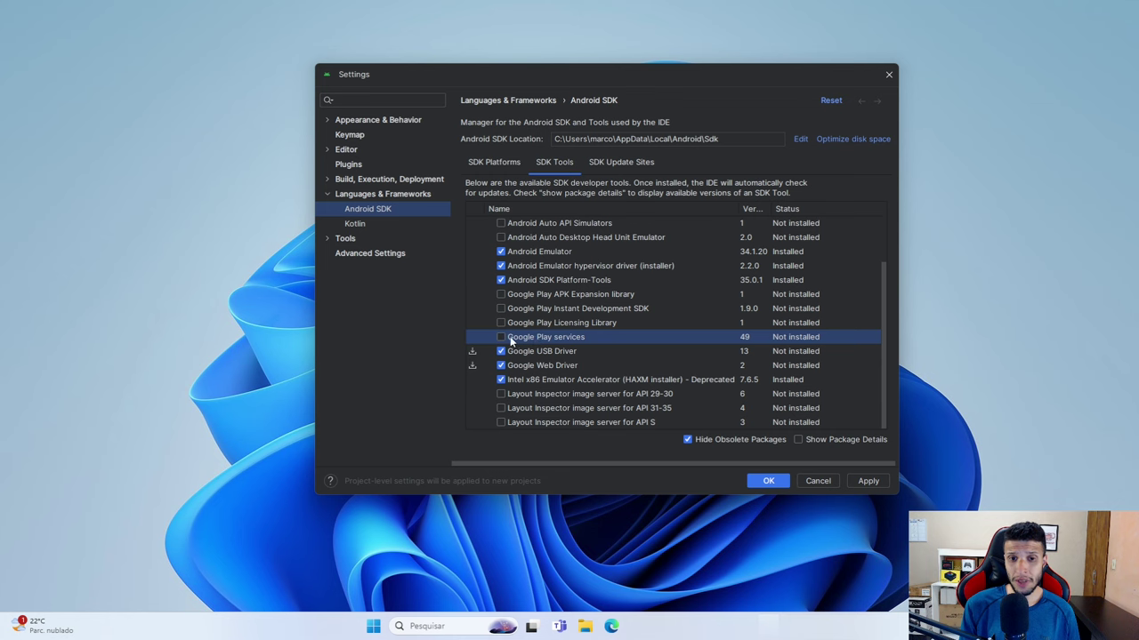
click(501, 337)
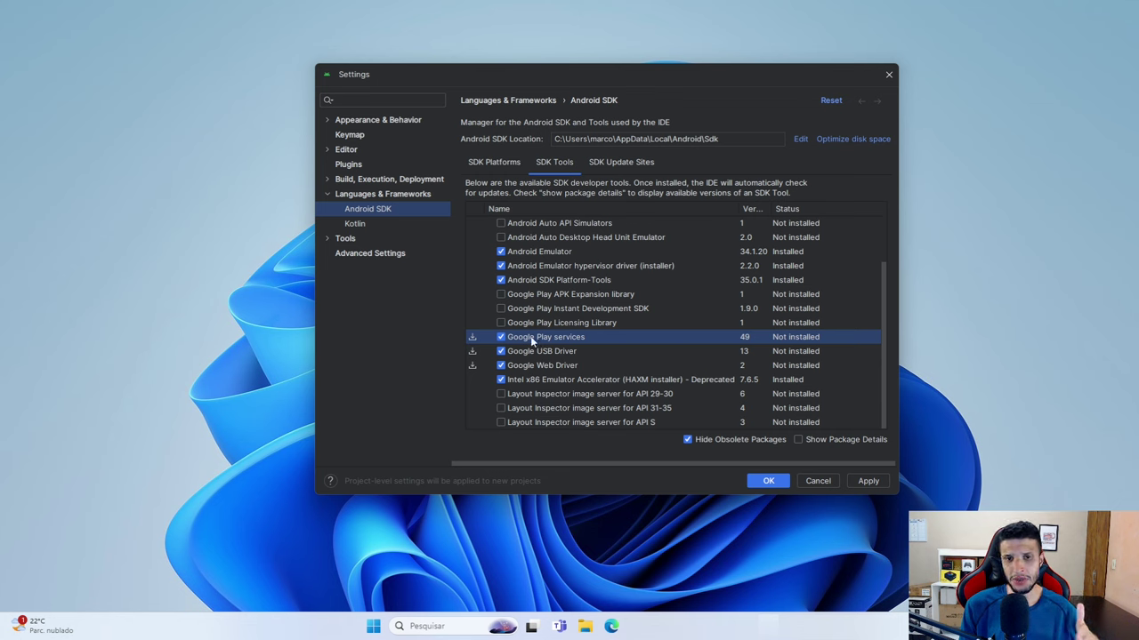
click(500, 323)
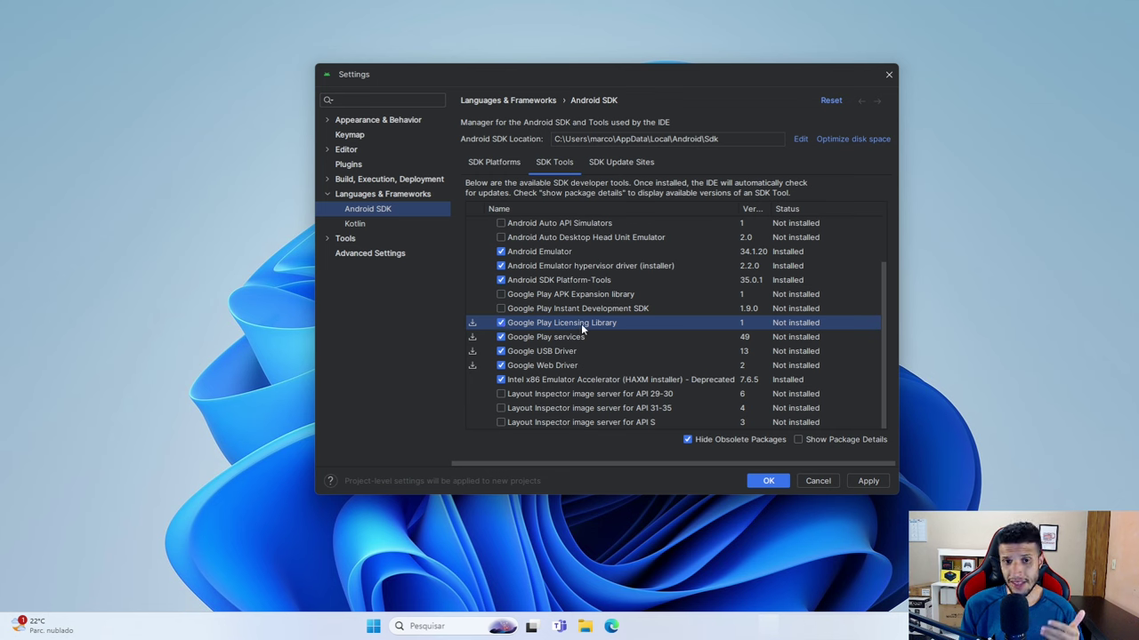
click(501, 308)
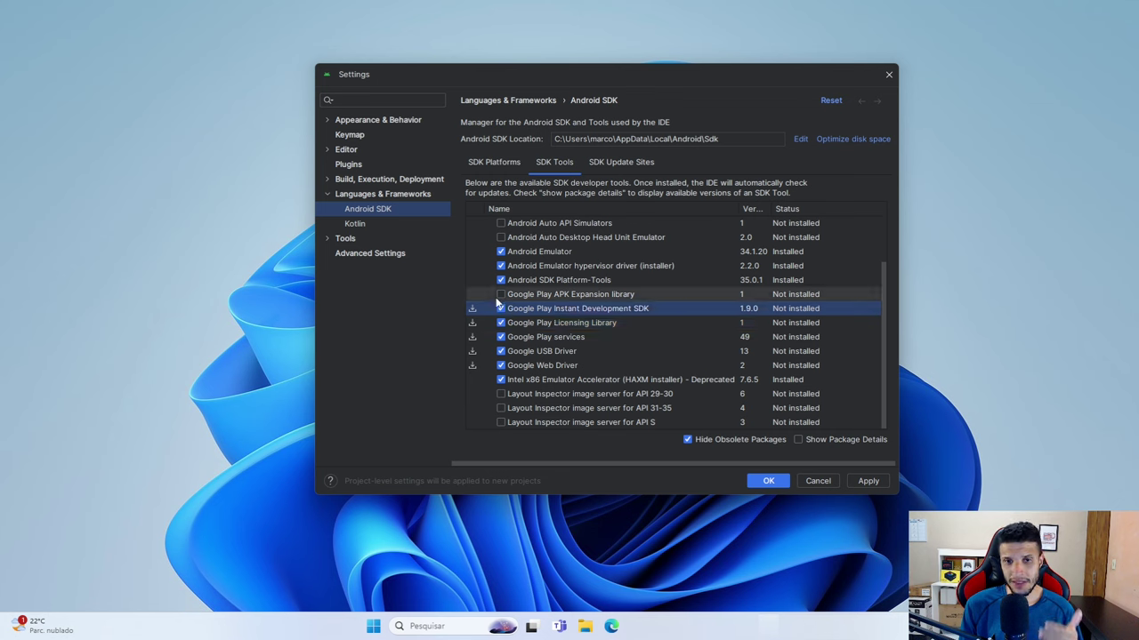
click(501, 295)
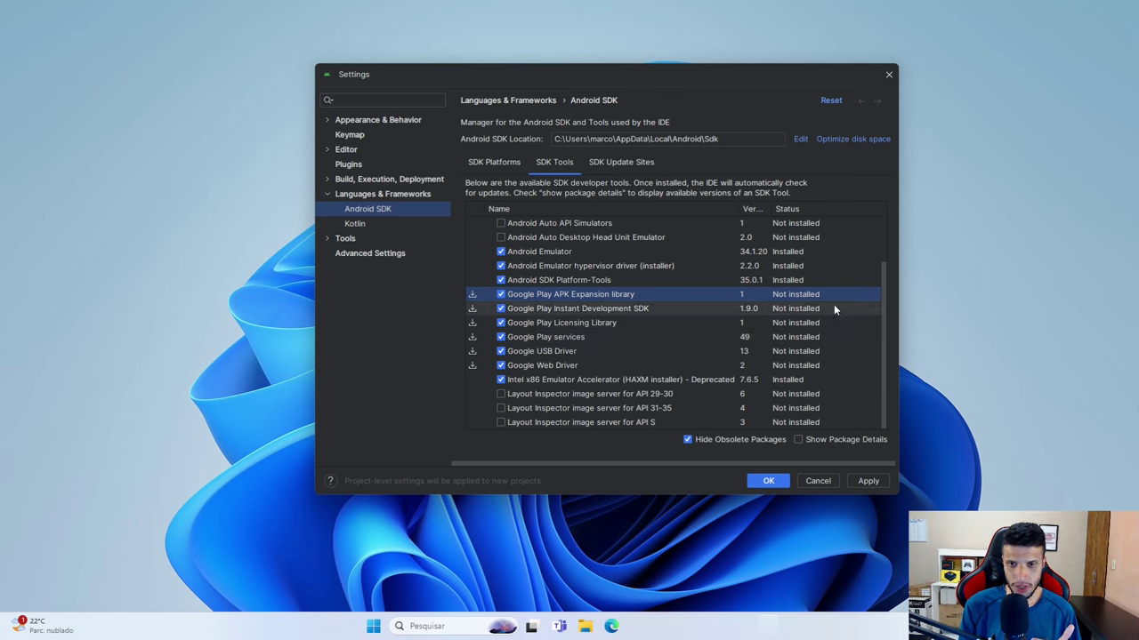
- Apply and confirm the marked SDK changes, wait for the component installer to complete, and close it
click(870, 480)
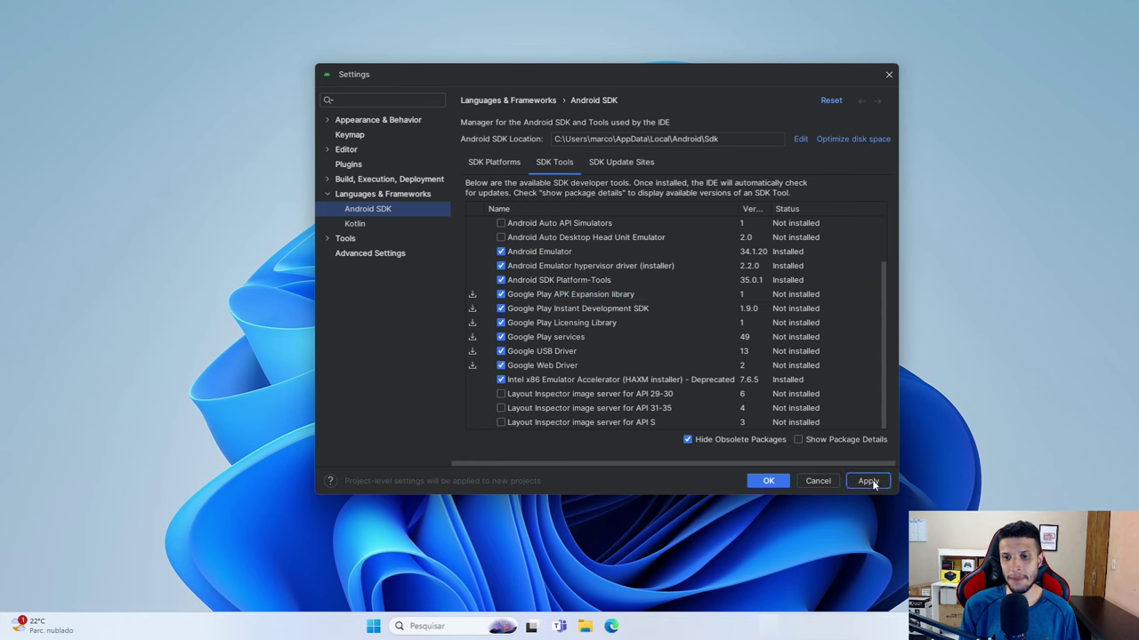
click(704, 333)
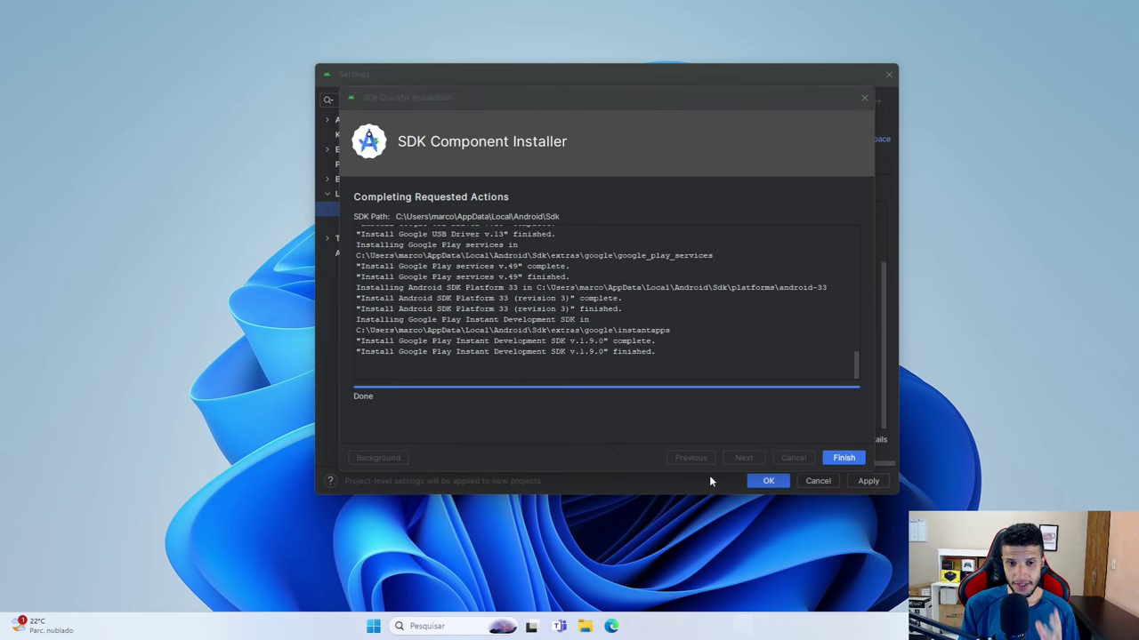
click(843, 457)
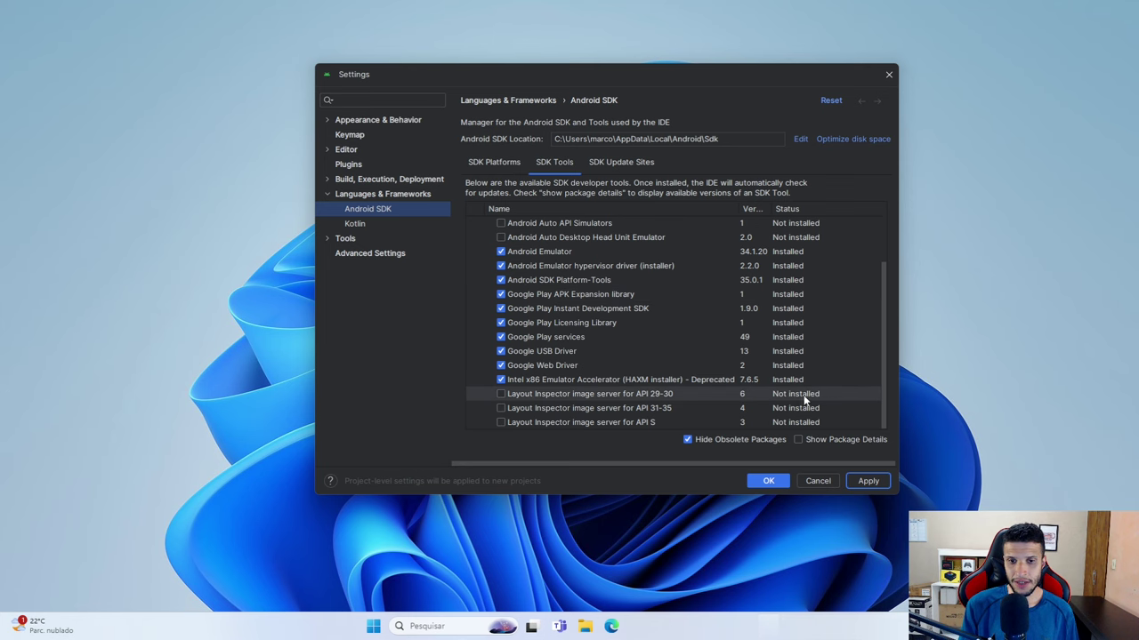
- Check the installation status of the Android 13.0 and Android 12L platforms and close the SDK settings
click(495, 161)
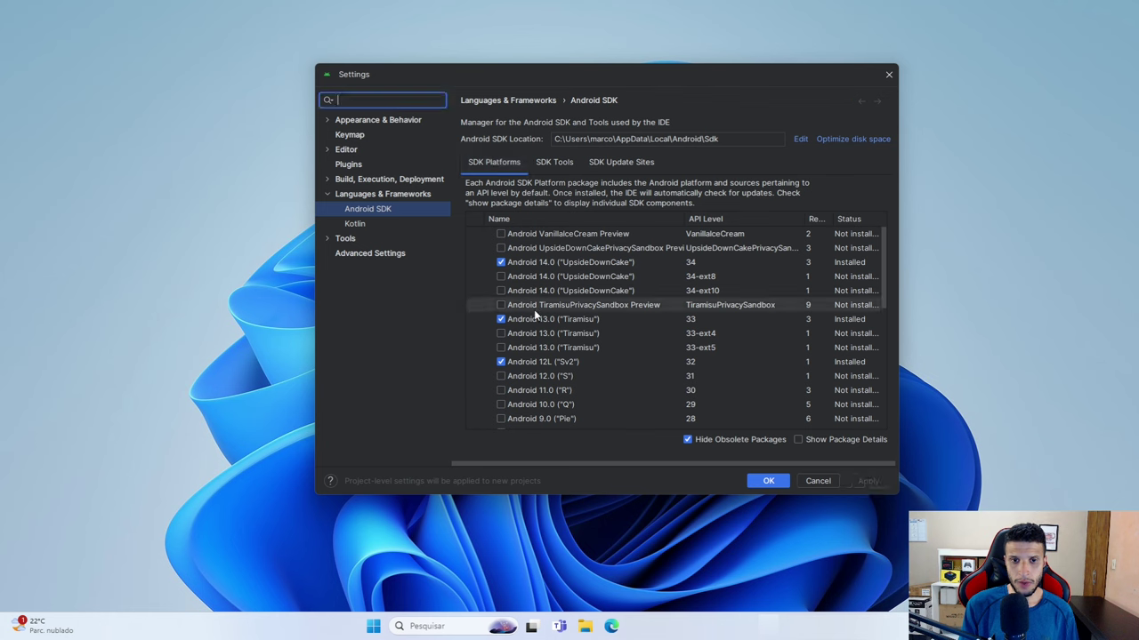
click(537, 361)
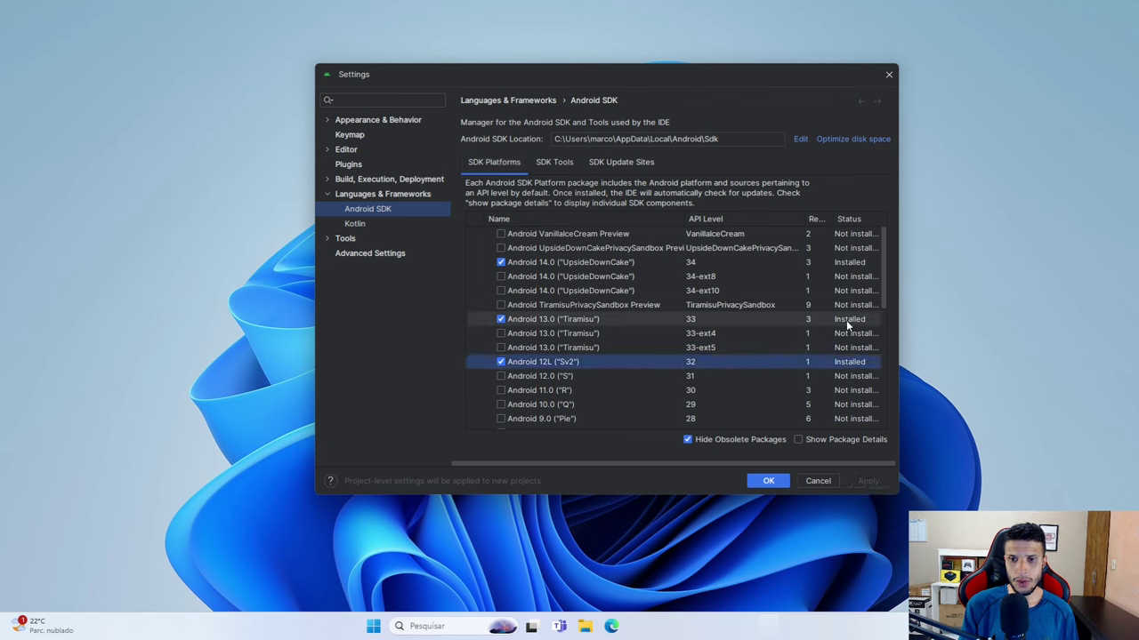
click(768, 481)
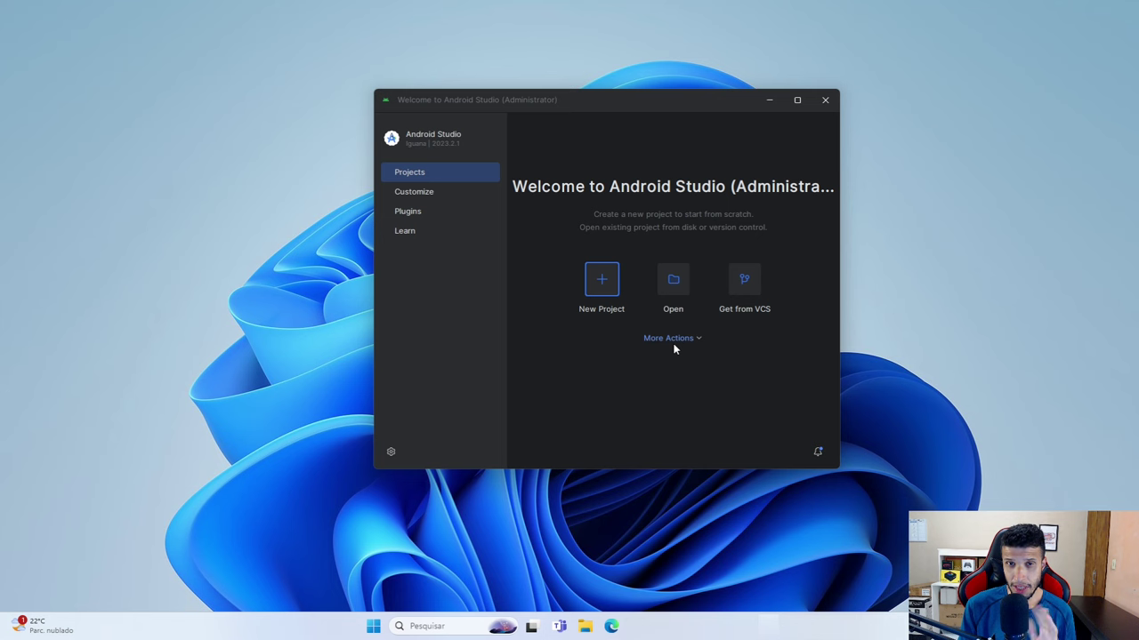
- Try the Light, Light with Light Header, Darcula and High contrast color themes in the customization settings, and restore Dark
click(423, 192)
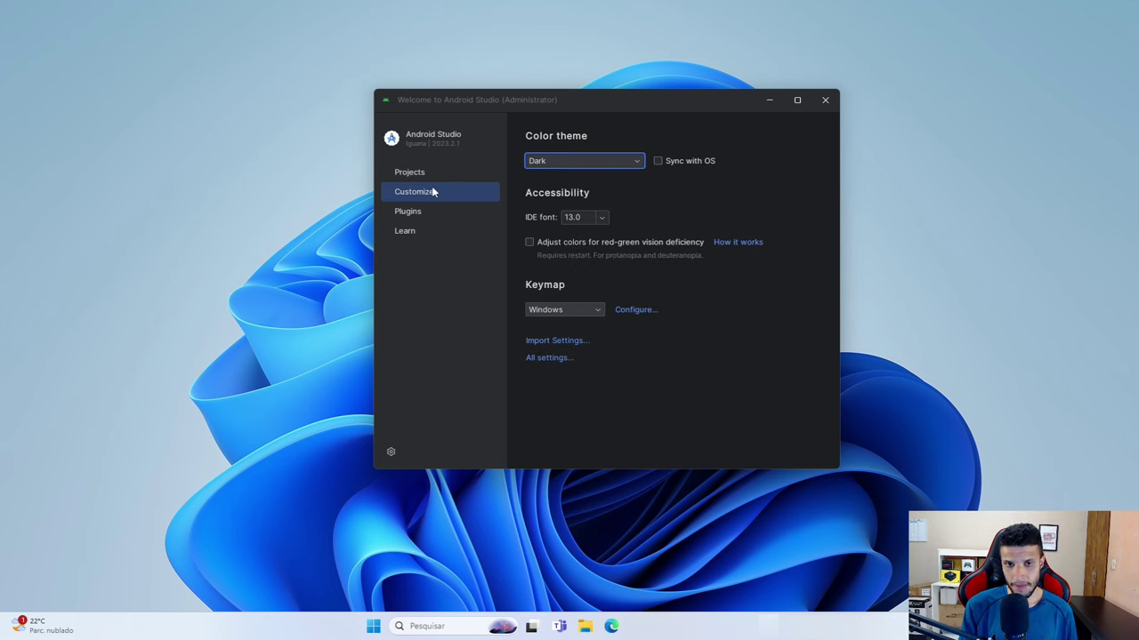
click(632, 163)
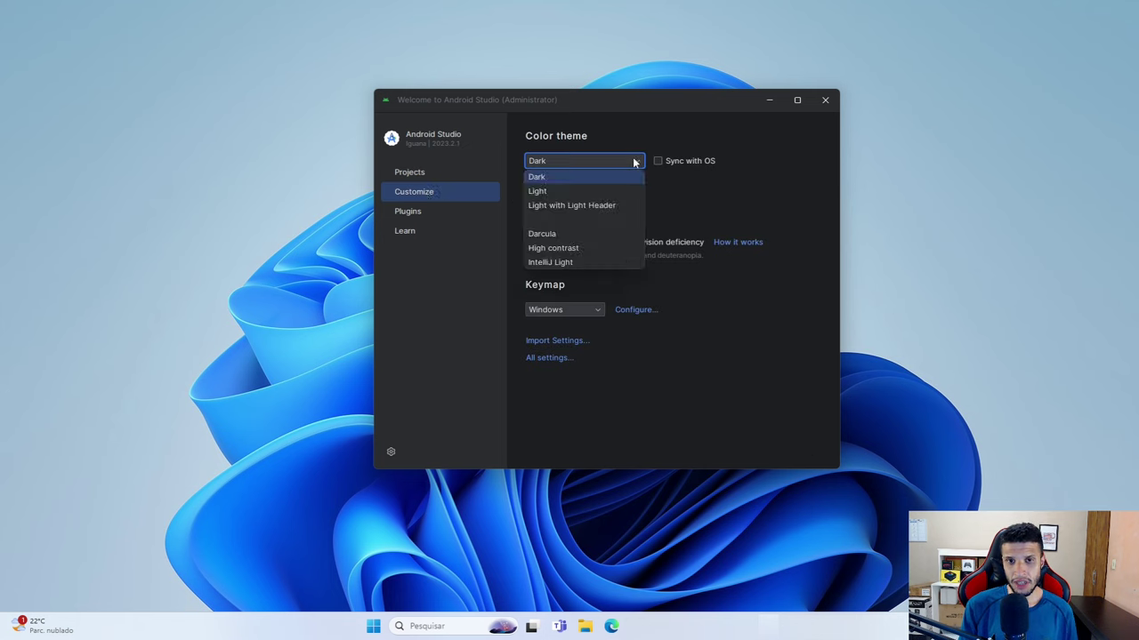
click(544, 191)
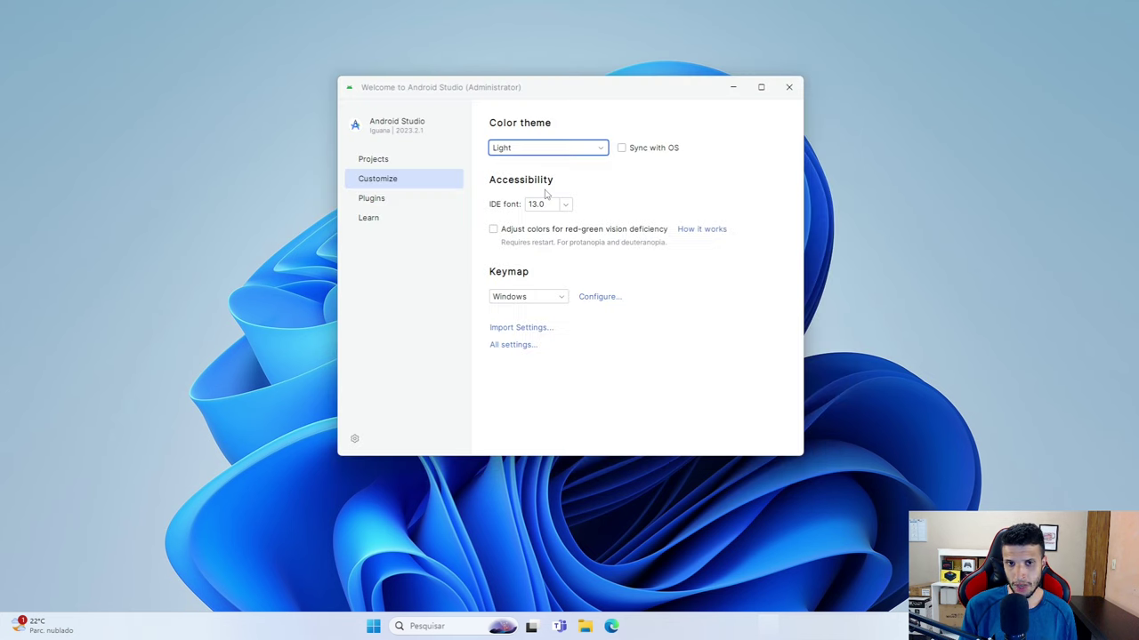
click(601, 149)
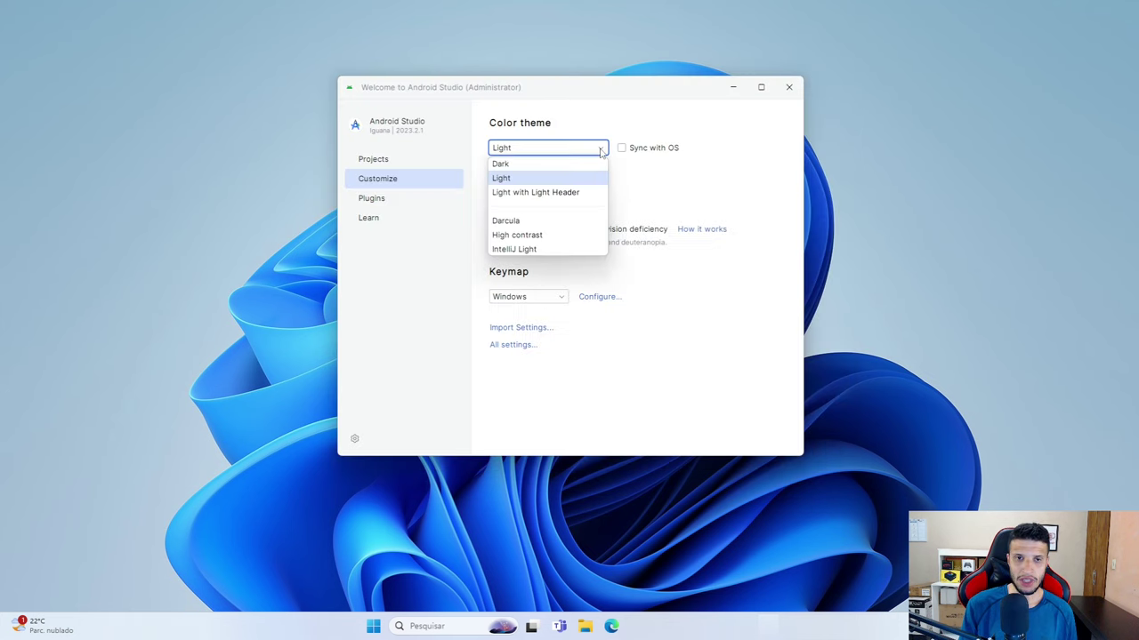
click(553, 194)
click(562, 152)
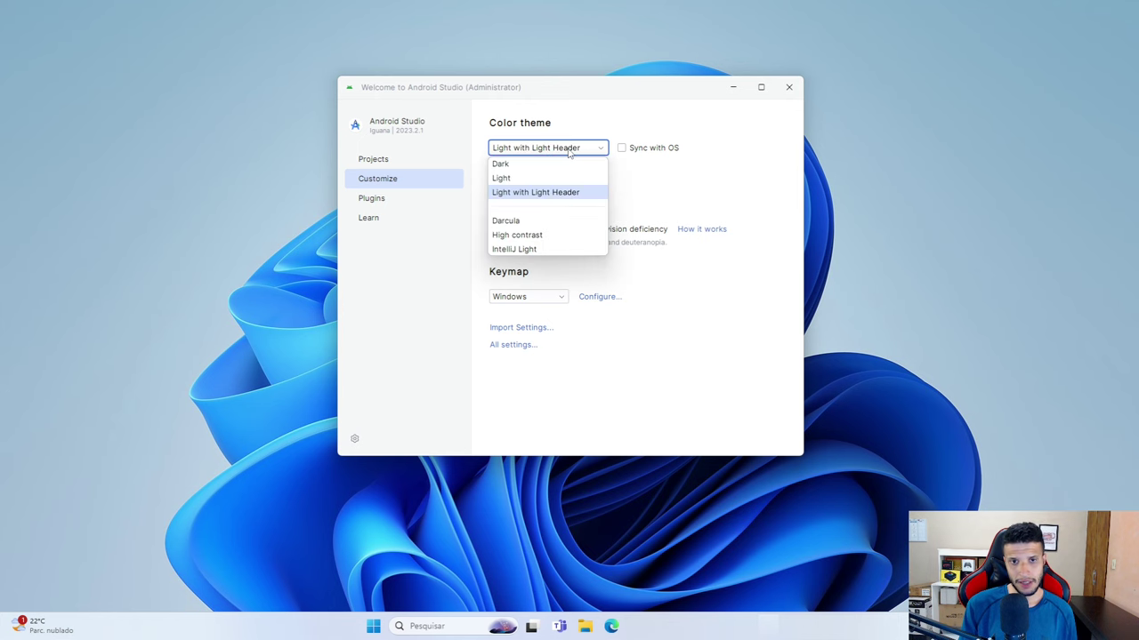
click(501, 222)
click(572, 149)
click(533, 225)
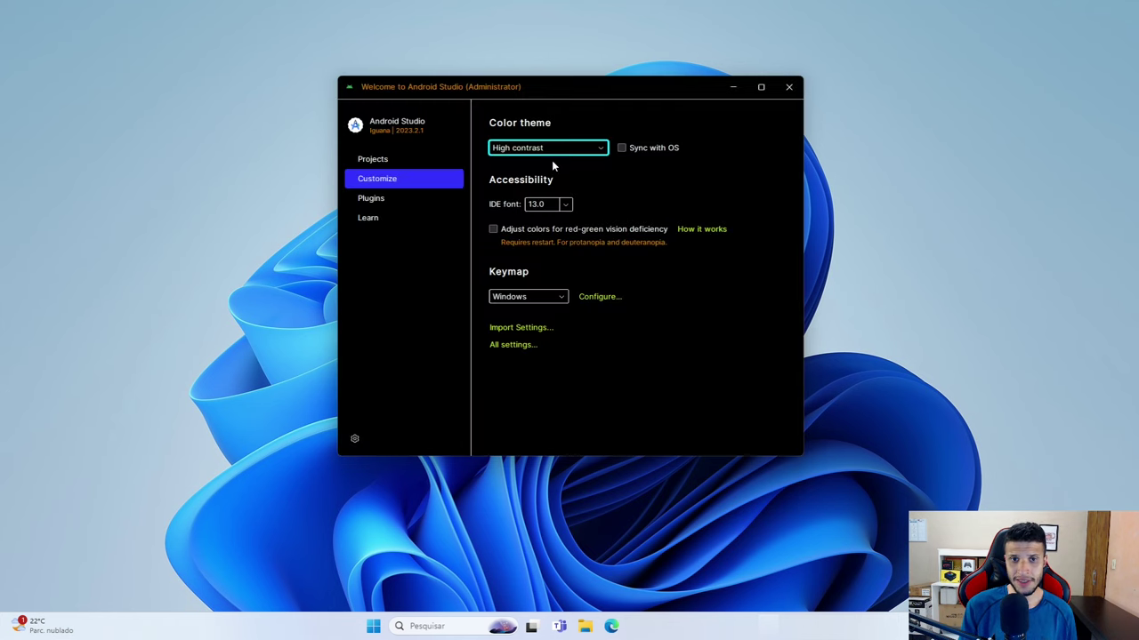
click(551, 149)
click(519, 162)
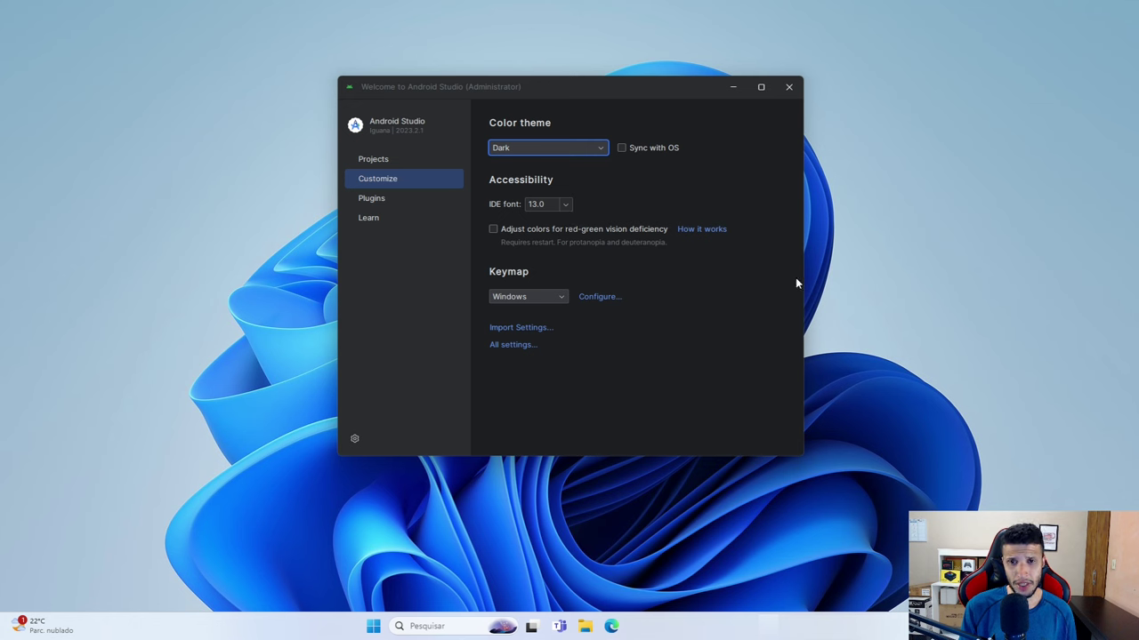
- Try the IDE font sizes 16.0, 18.0, 20.0 and 14.0, and restore 13.0
click(566, 206)
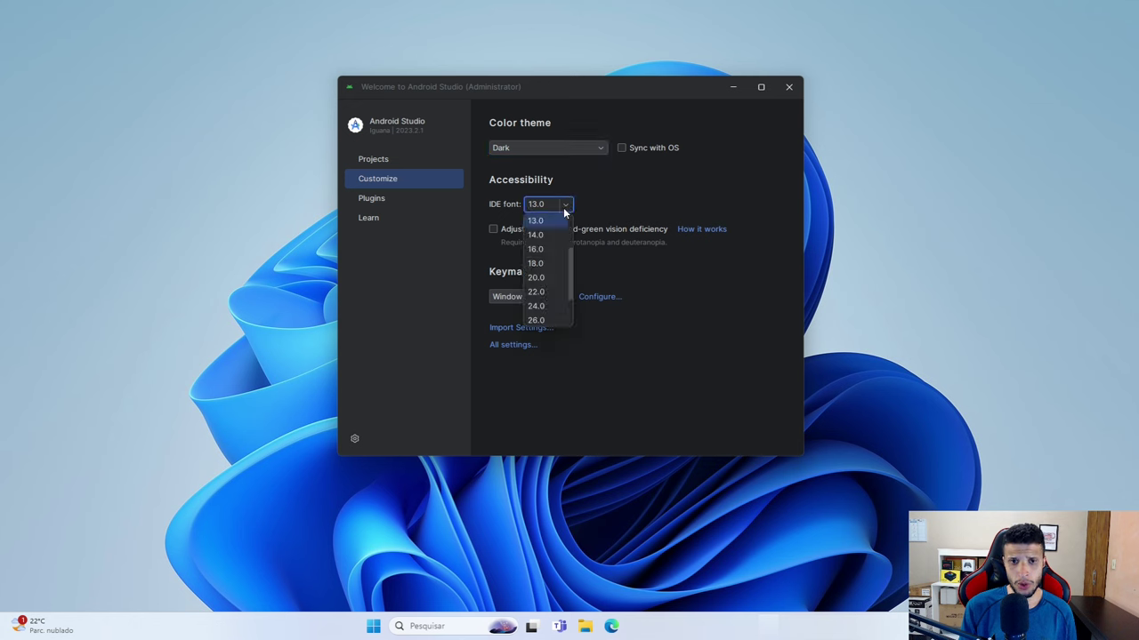
click(547, 253)
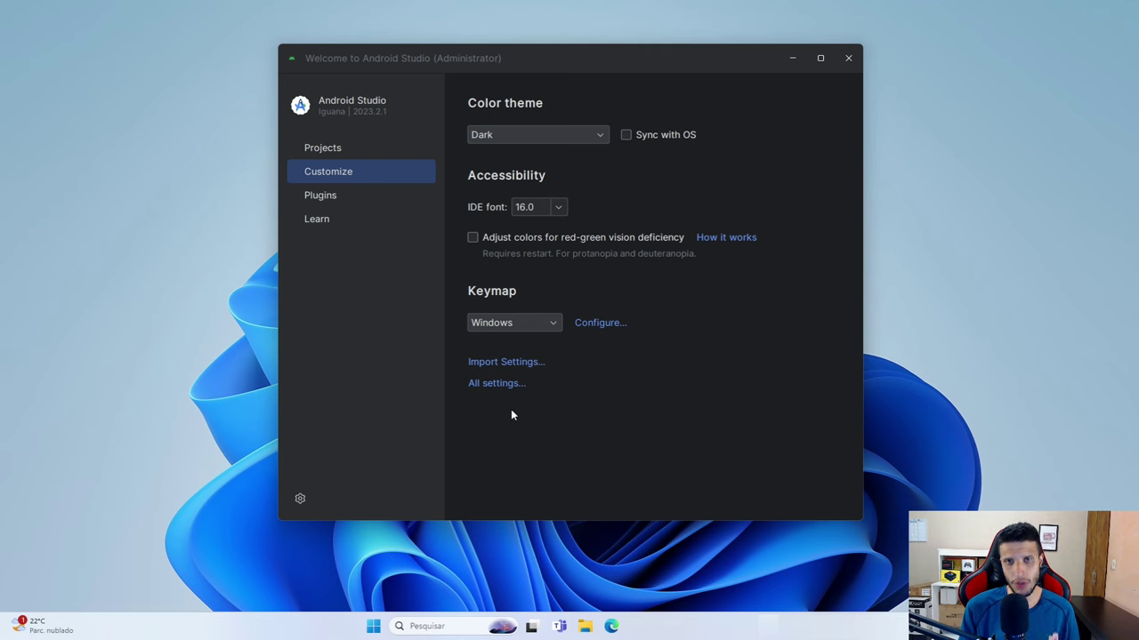
click(538, 207)
click(538, 260)
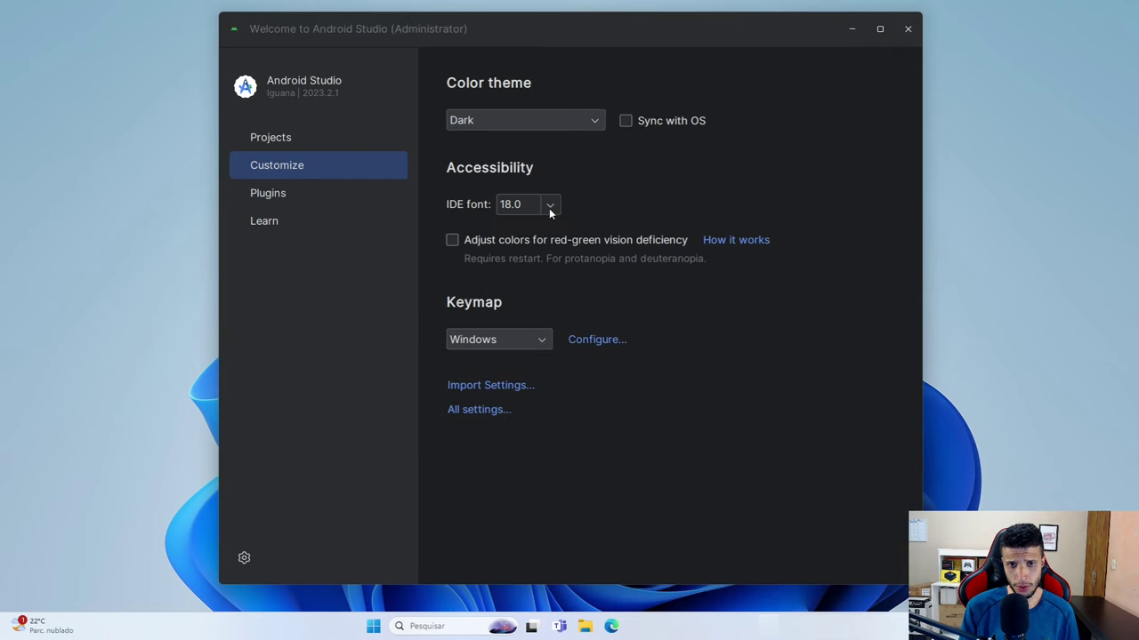
click(557, 206)
scroll(529, 294, up, 3)
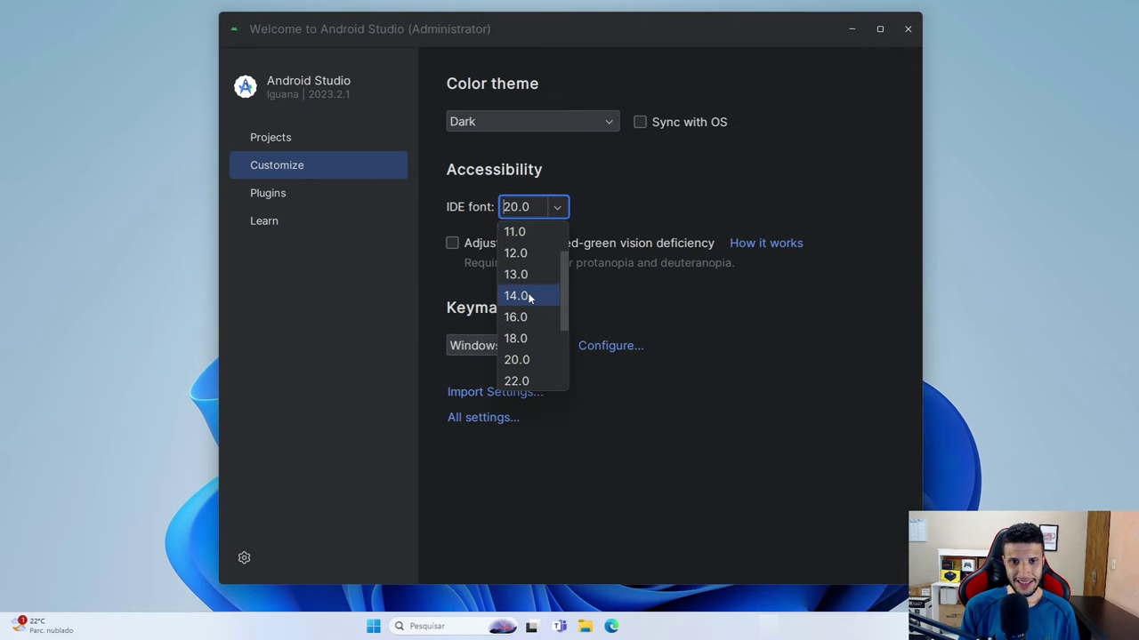
click(525, 294)
click(547, 207)
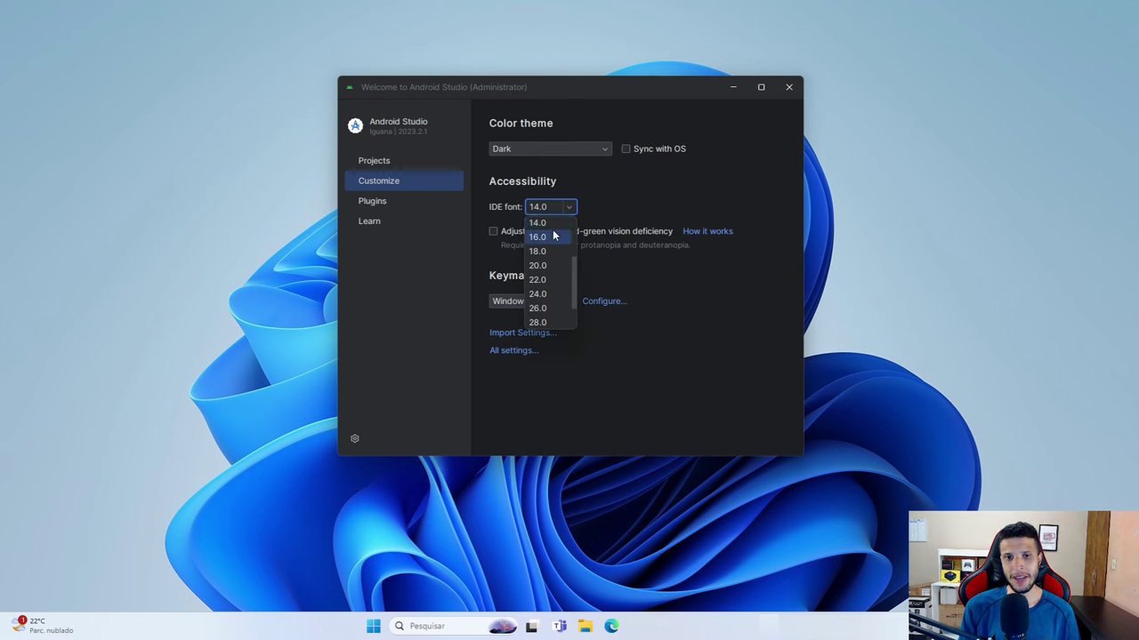
scroll(550, 258, down, 3)
scroll(552, 267, up, 3)
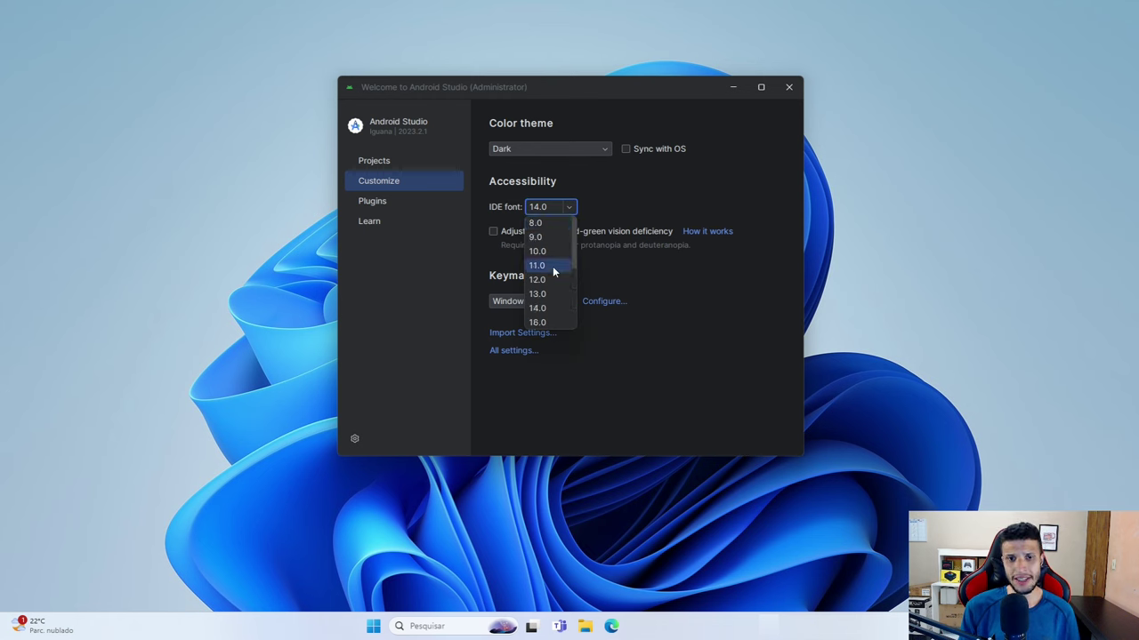
click(543, 293)
- Set the IDE font size to 16.0 and return to the Projects page
click(568, 204)
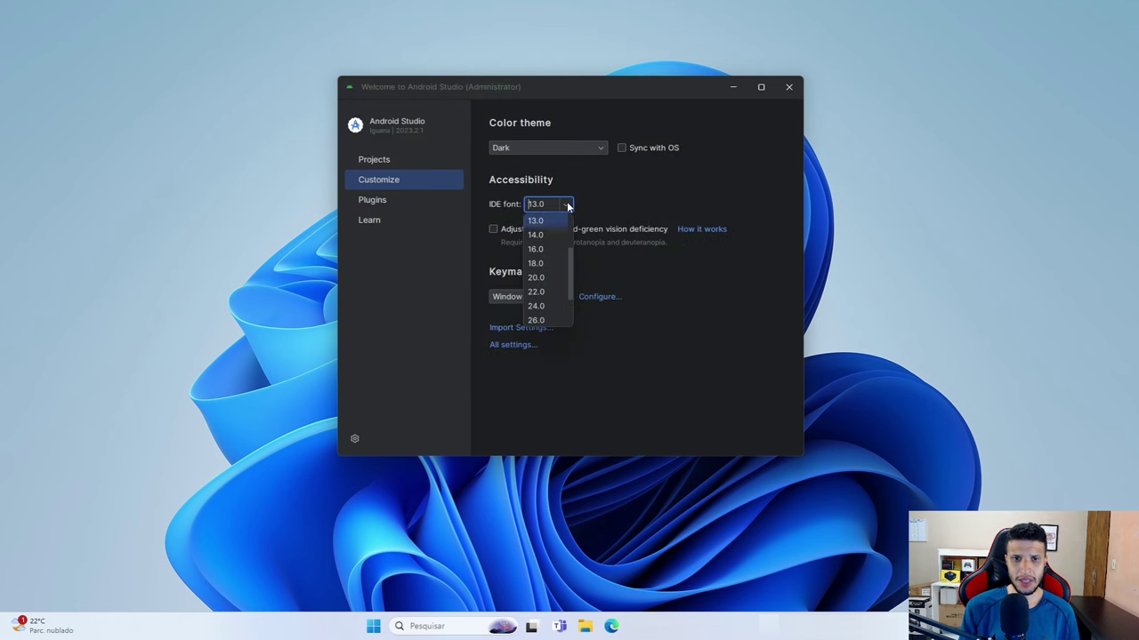
click(548, 254)
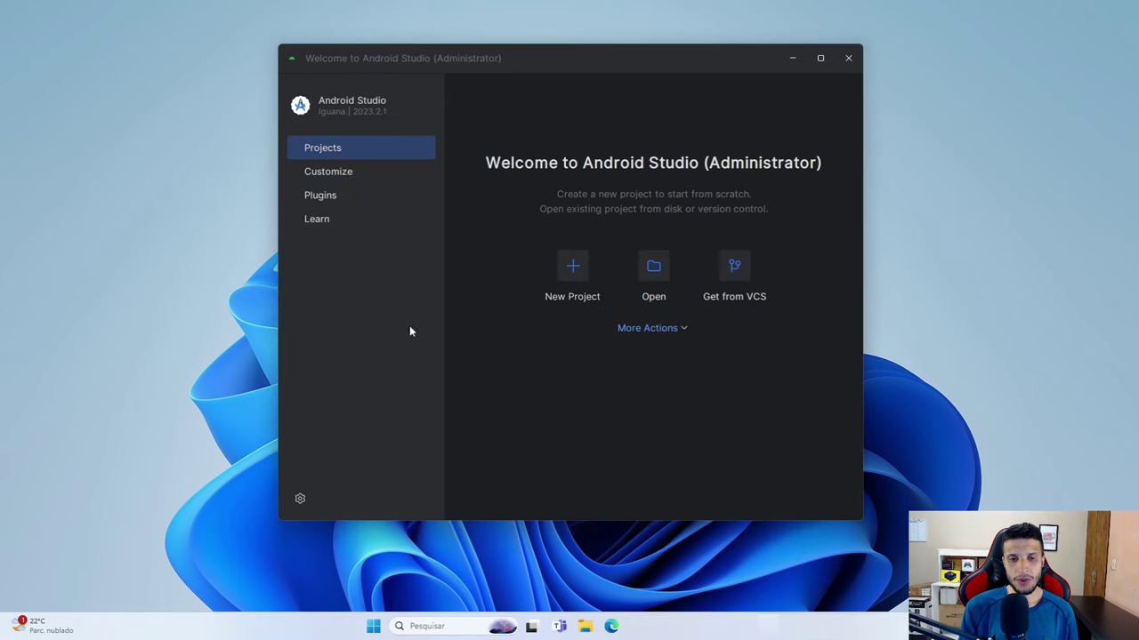
- Check for updates, install the Android Studio Iguana 2023.2.1 Patch 1 update, and restart the IDE to apply it
click(300, 499)
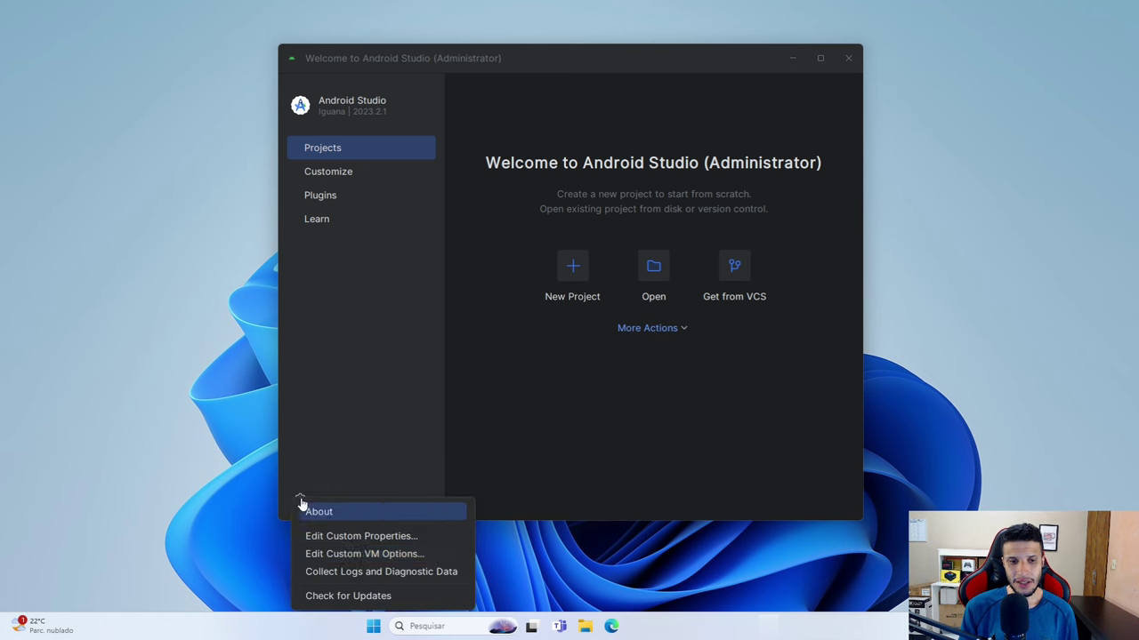
click(383, 596)
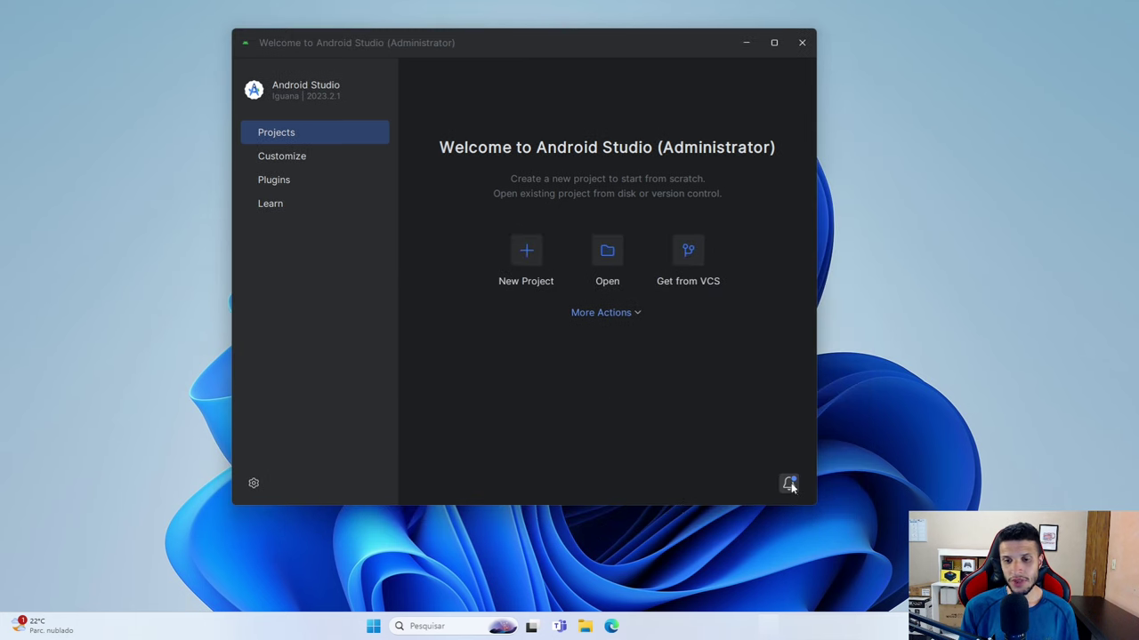
click(789, 486)
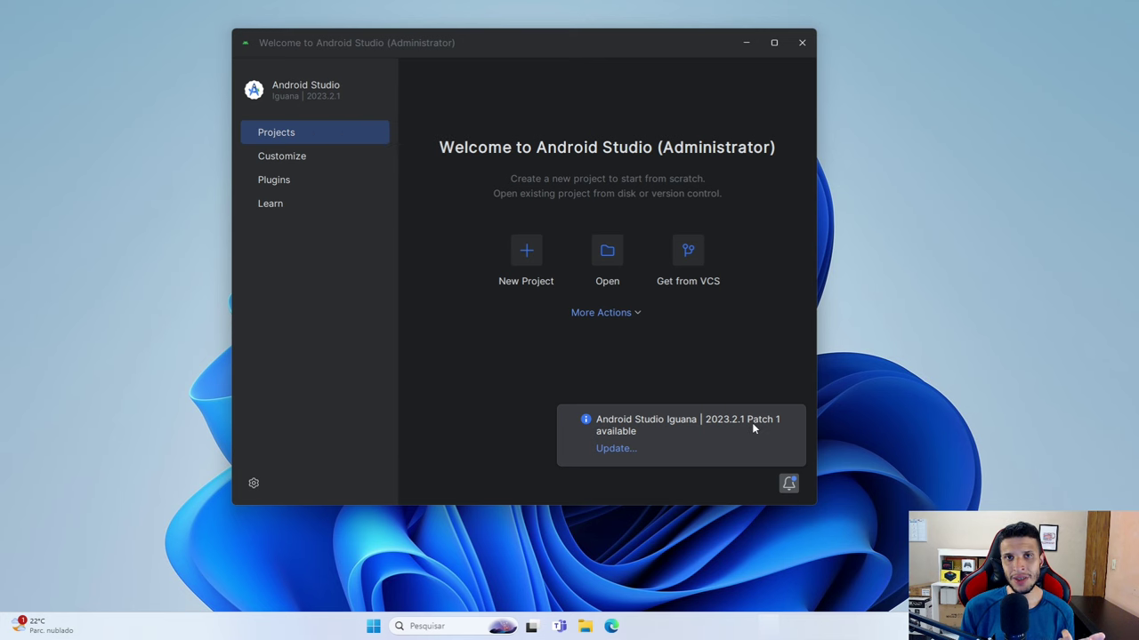
click(612, 450)
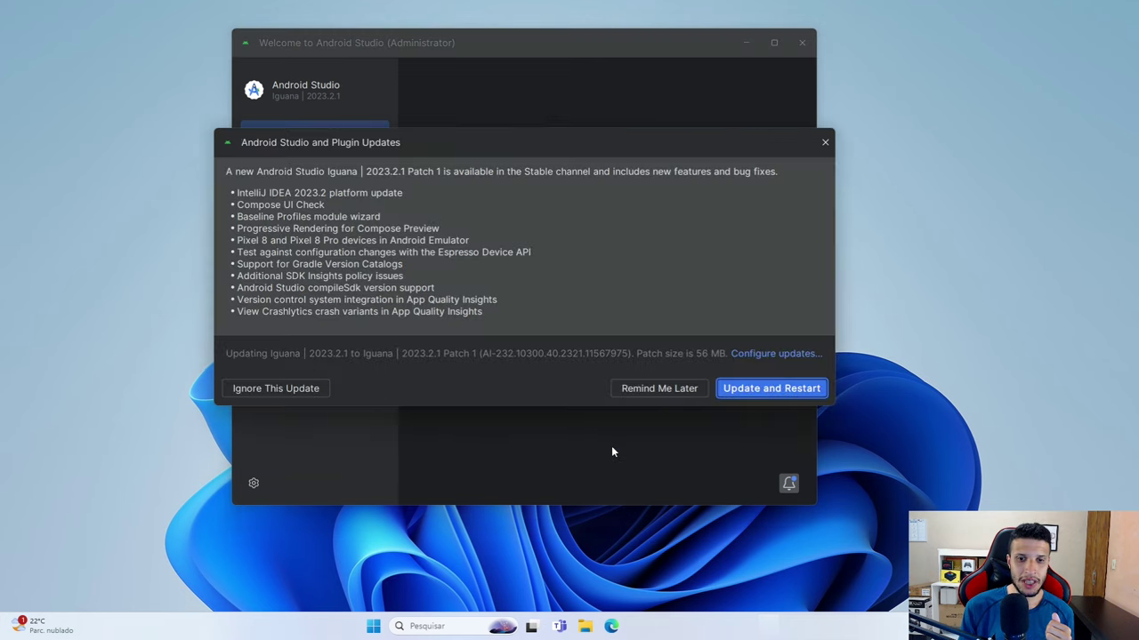
click(761, 389)
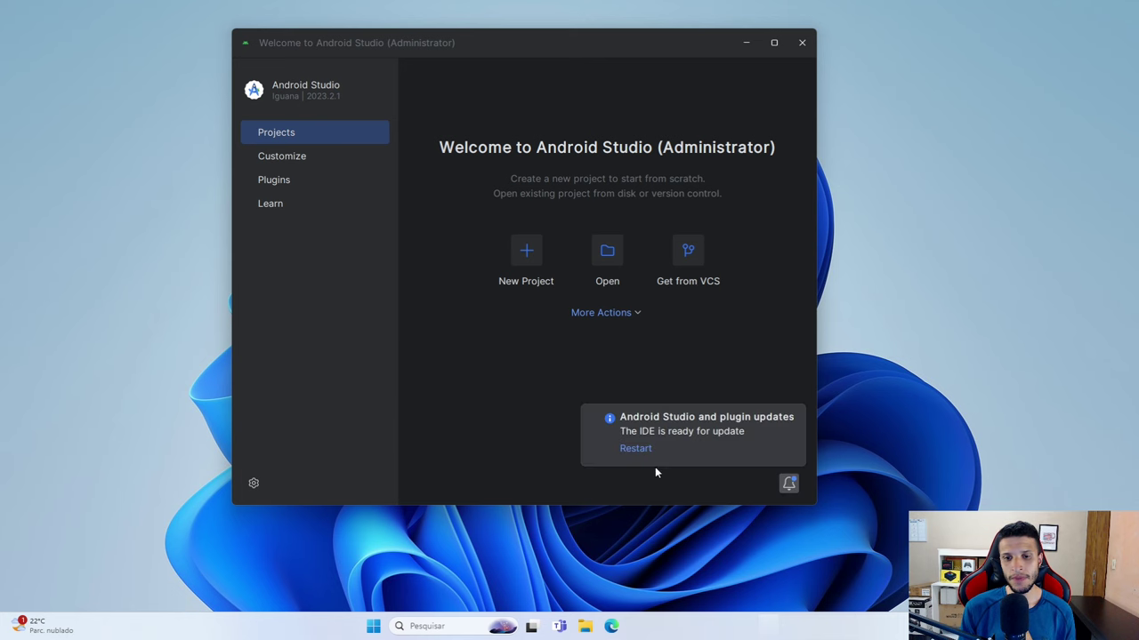
click(635, 448)
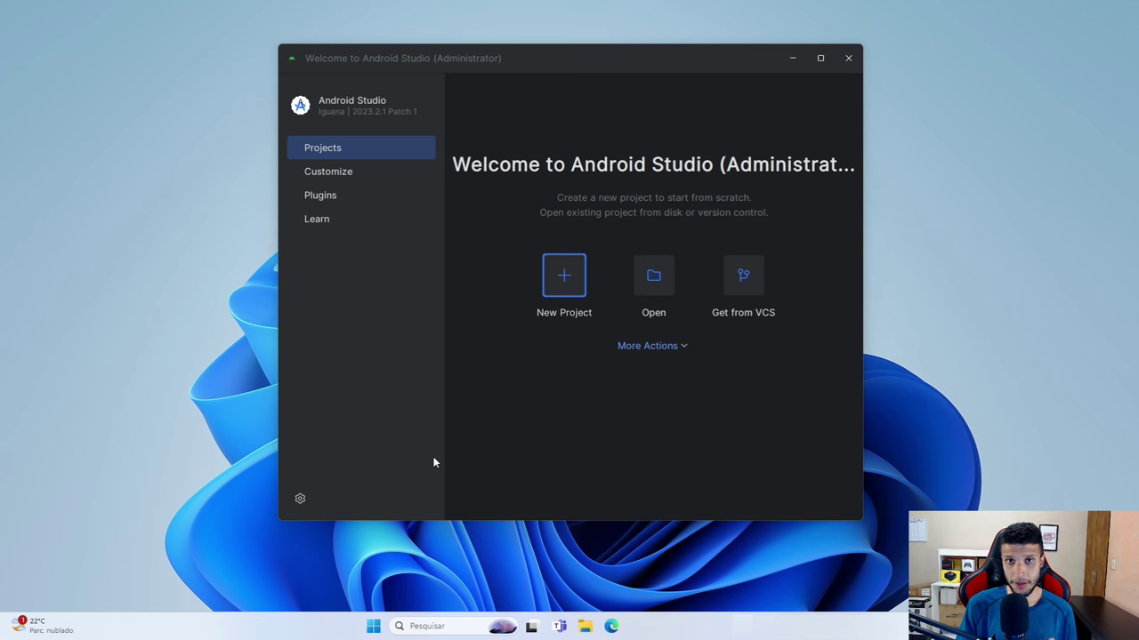
- Check for updates again after the restart and review the resulting notification
click(300, 498)
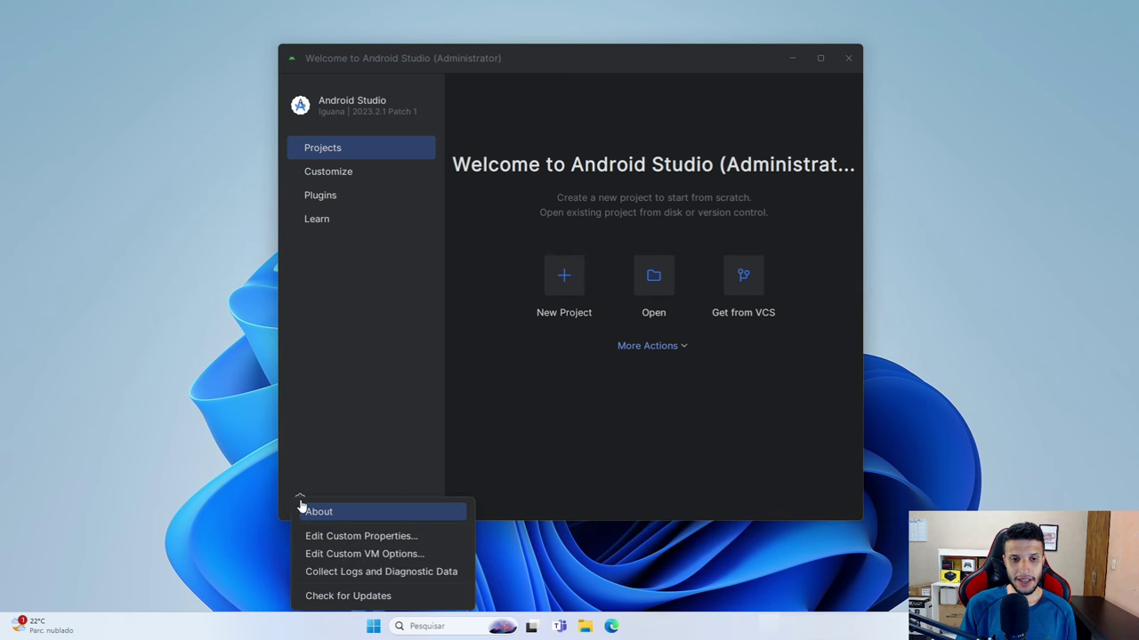
click(318, 593)
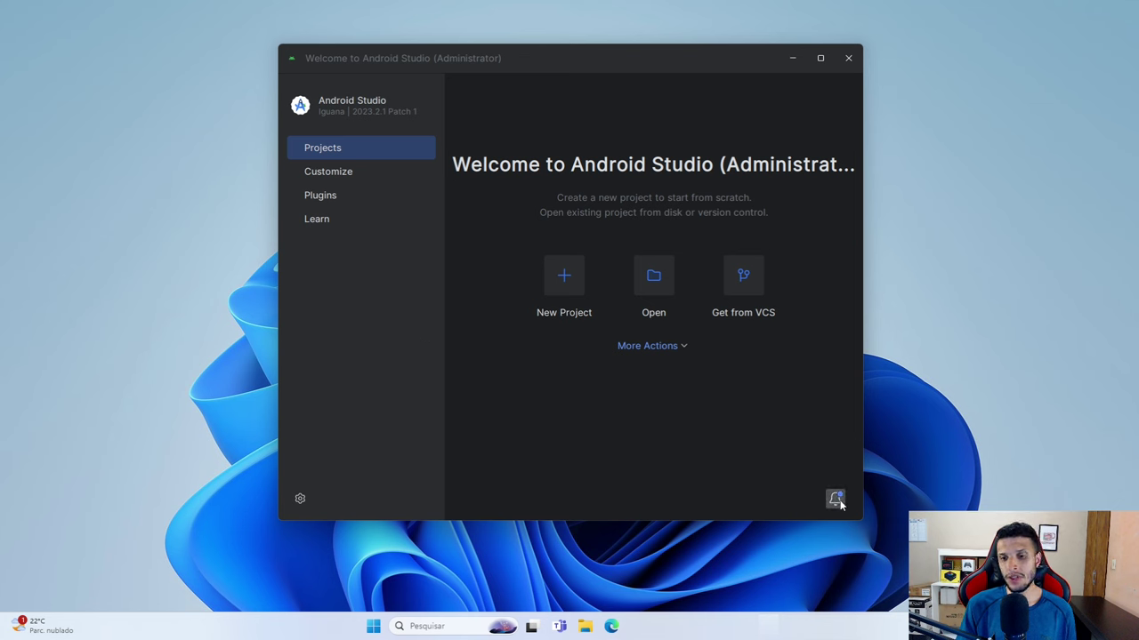
click(837, 501)
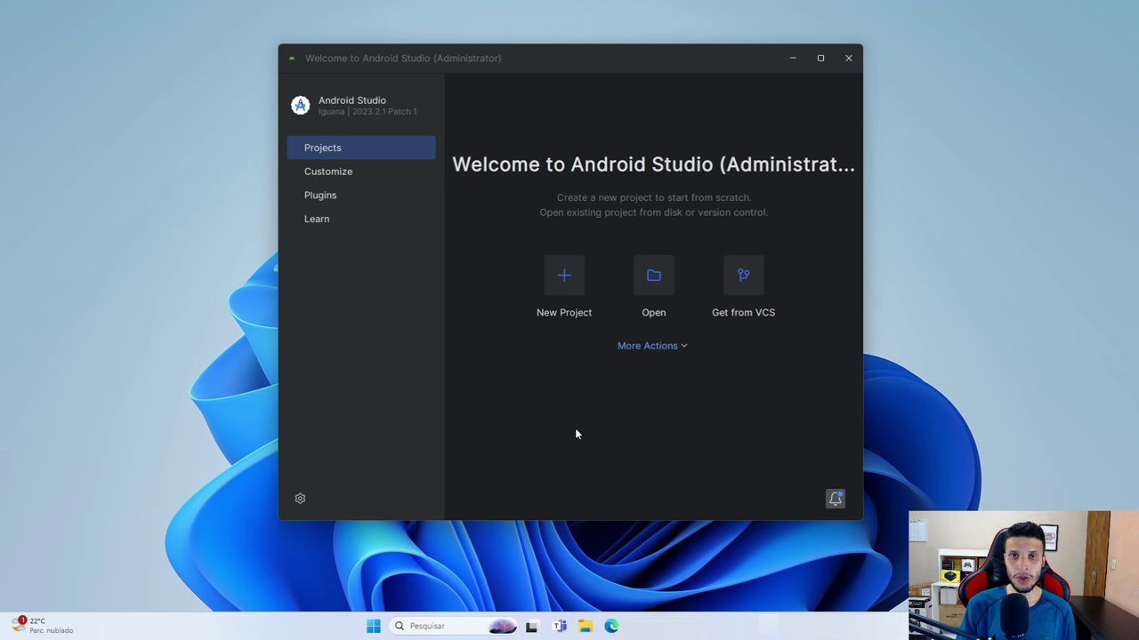
- Start a new project and browse the Wear OS, Television and Automotive templates
click(563, 282)
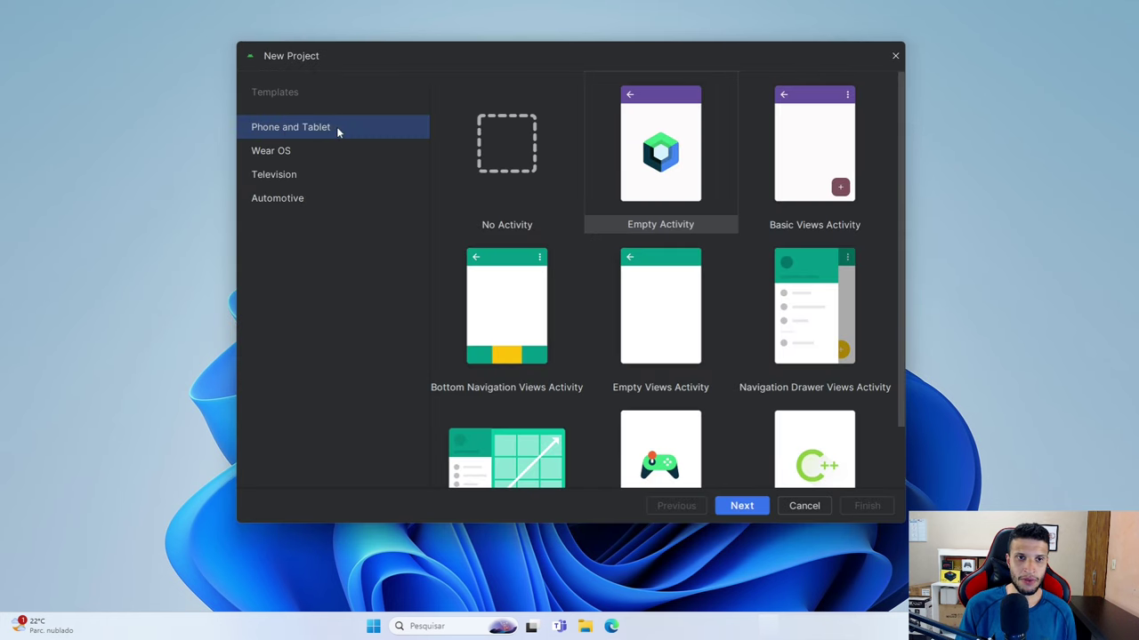
click(271, 143)
click(818, 178)
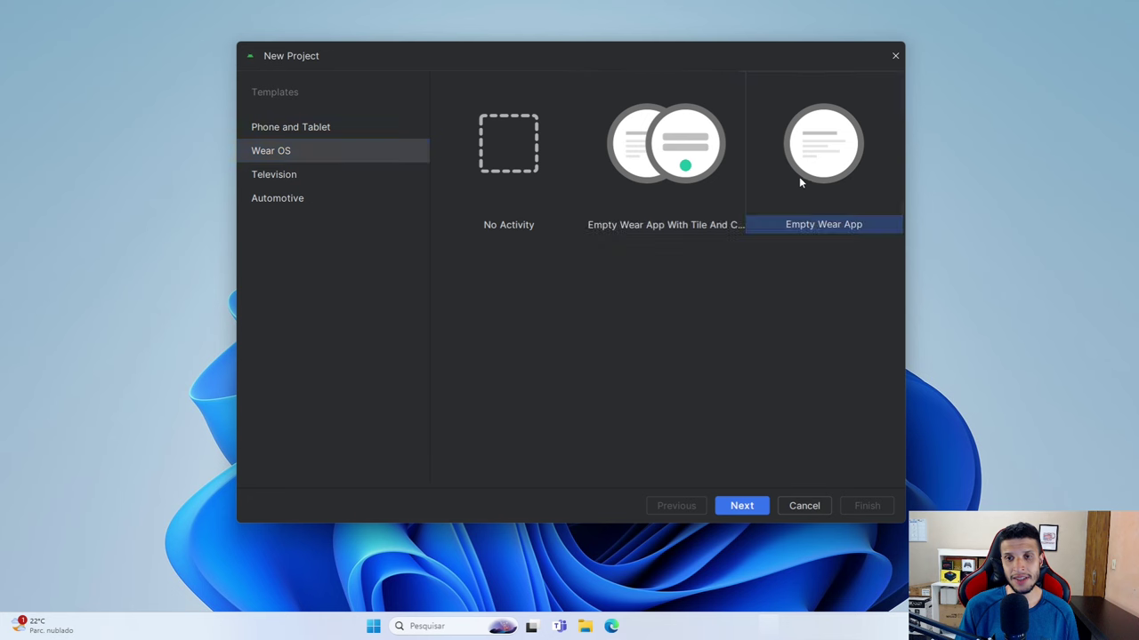
click(619, 180)
click(292, 174)
click(760, 166)
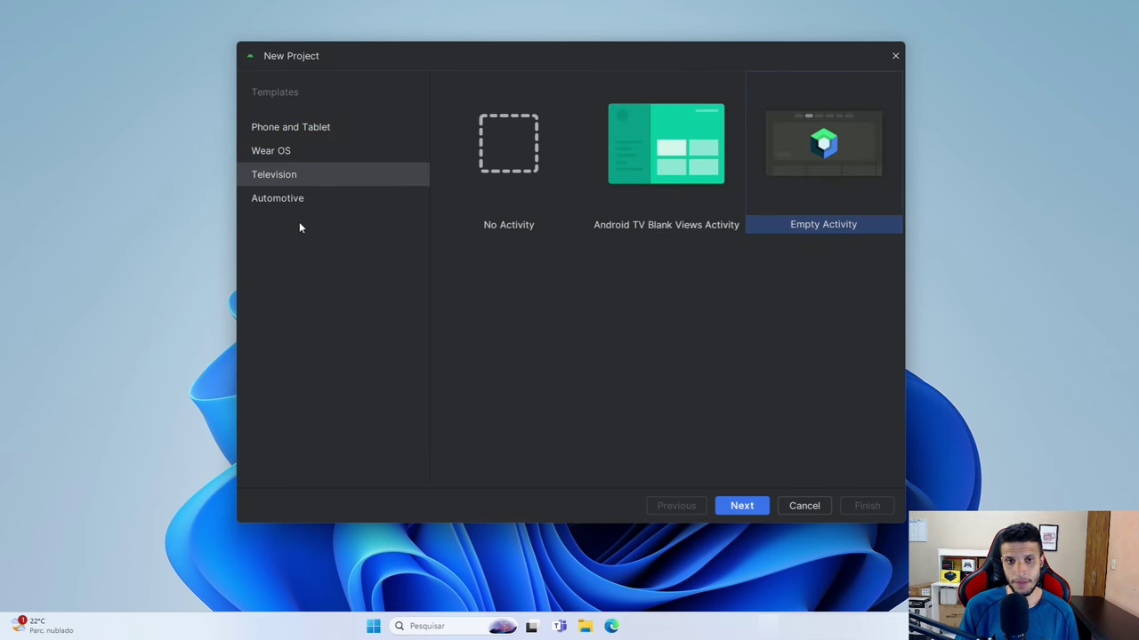
click(299, 206)
click(824, 178)
click(668, 187)
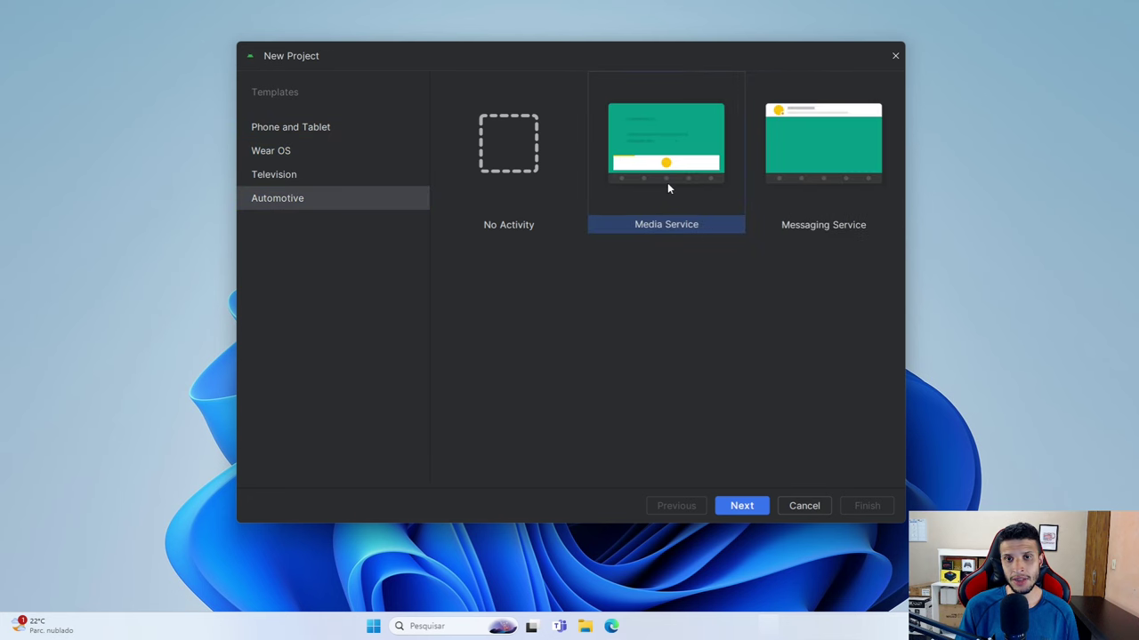
- Look through the Phone and Tablet templates, including the responsive, game and native C++ ones
click(303, 127)
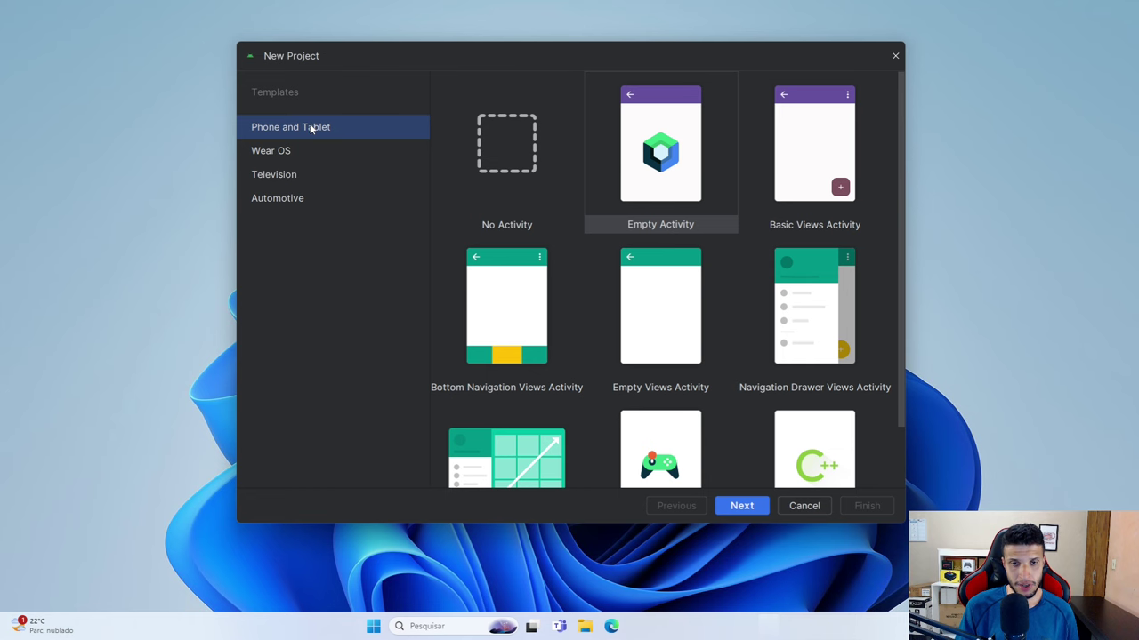
click(674, 160)
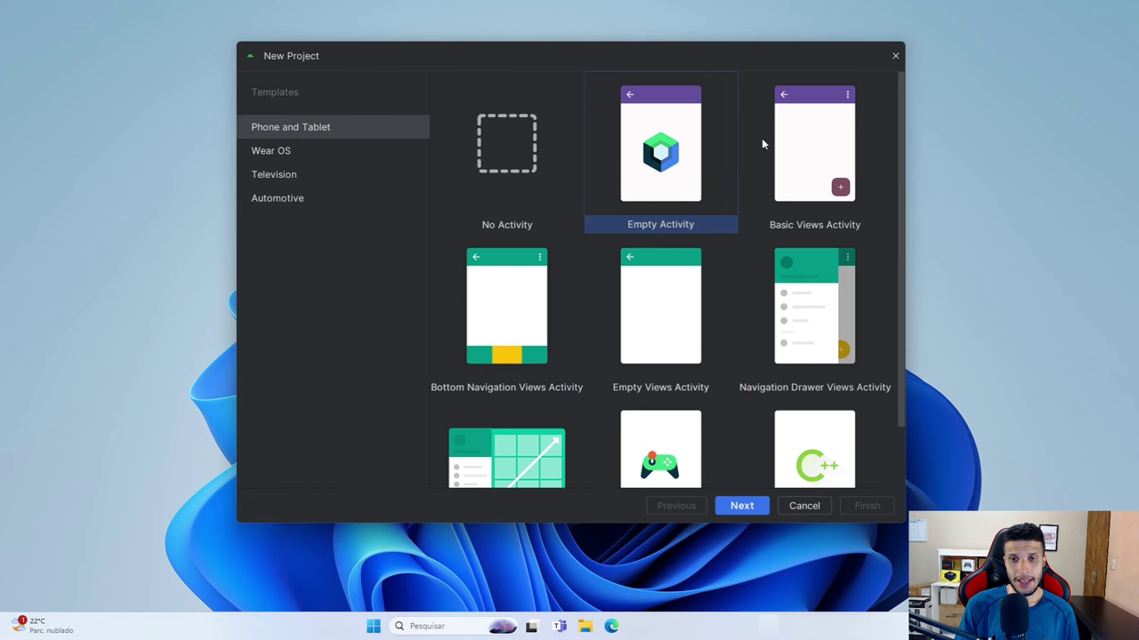
click(796, 142)
click(700, 279)
click(512, 276)
click(507, 458)
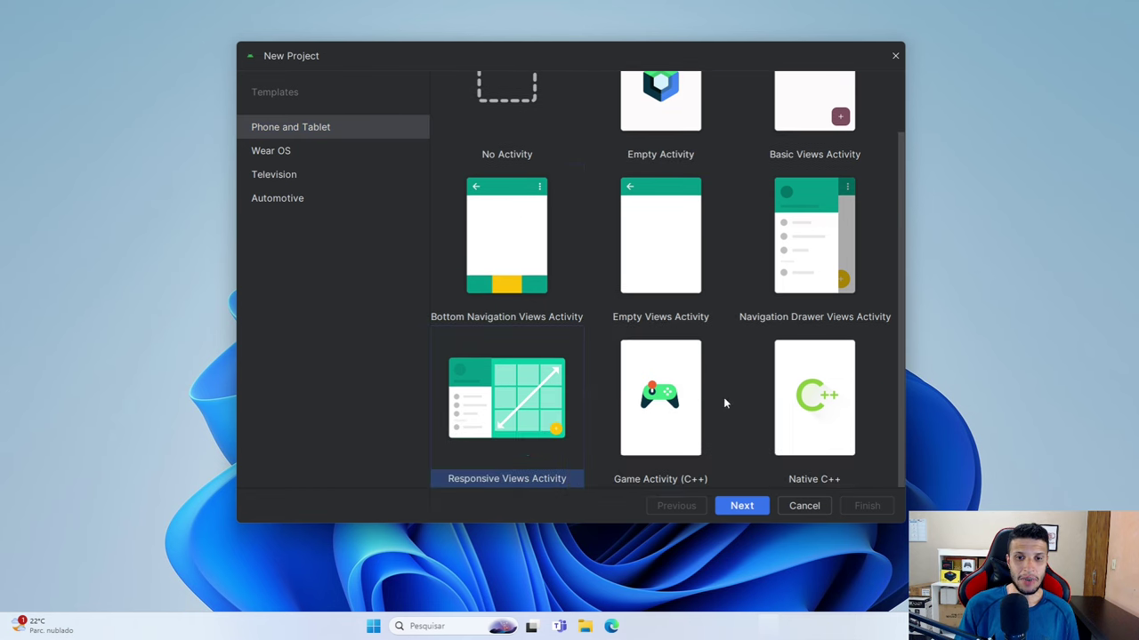
click(677, 390)
click(801, 380)
click(663, 386)
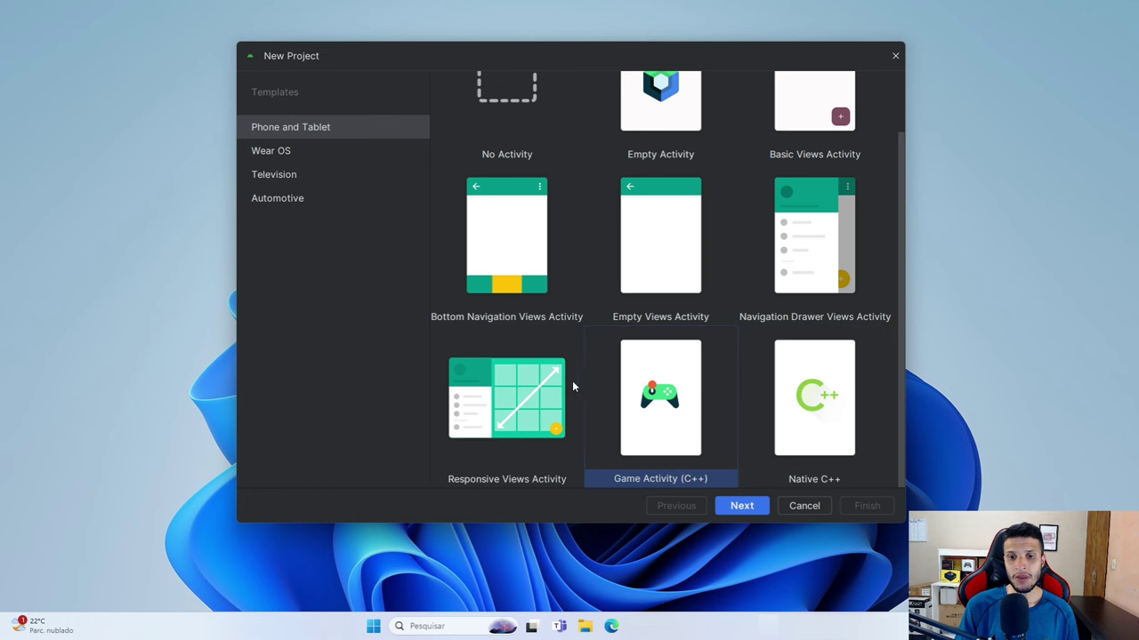
click(570, 383)
click(716, 262)
click(796, 238)
scroll(796, 239, up, 1)
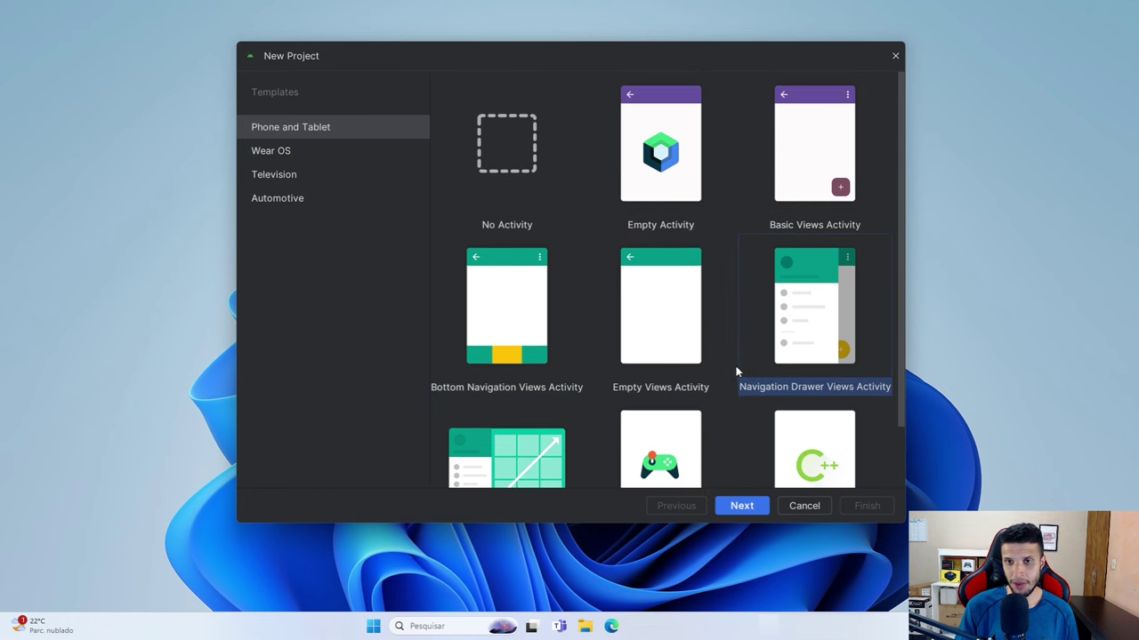
- Compare the No Activity and Empty Activity templates with the Views-based and C++ templates for phones and tablets
click(644, 208)
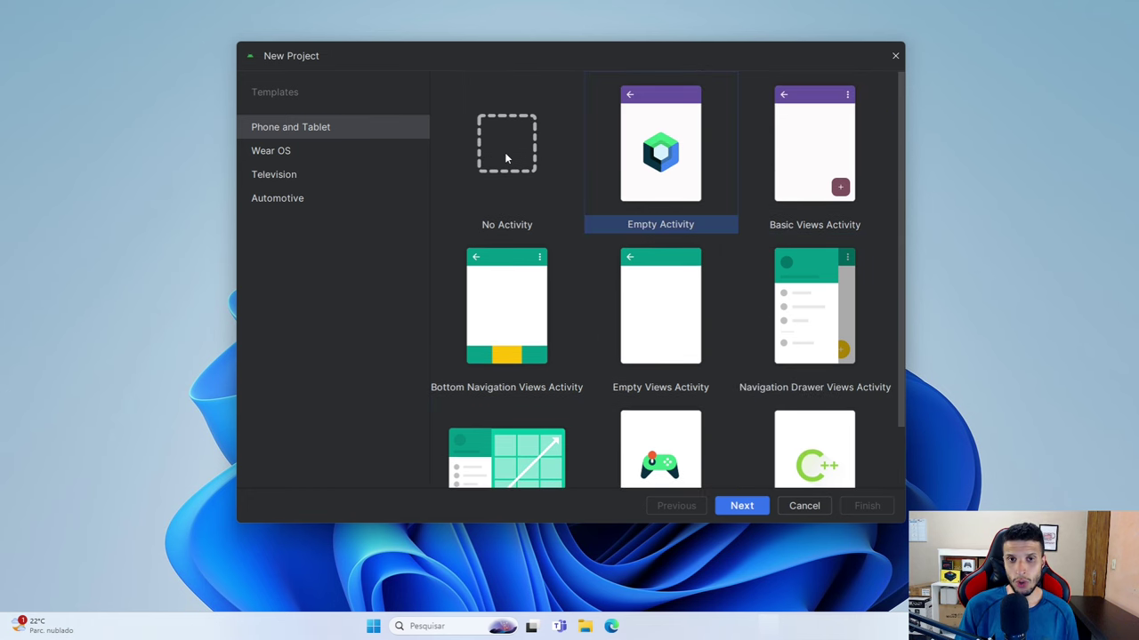
click(505, 157)
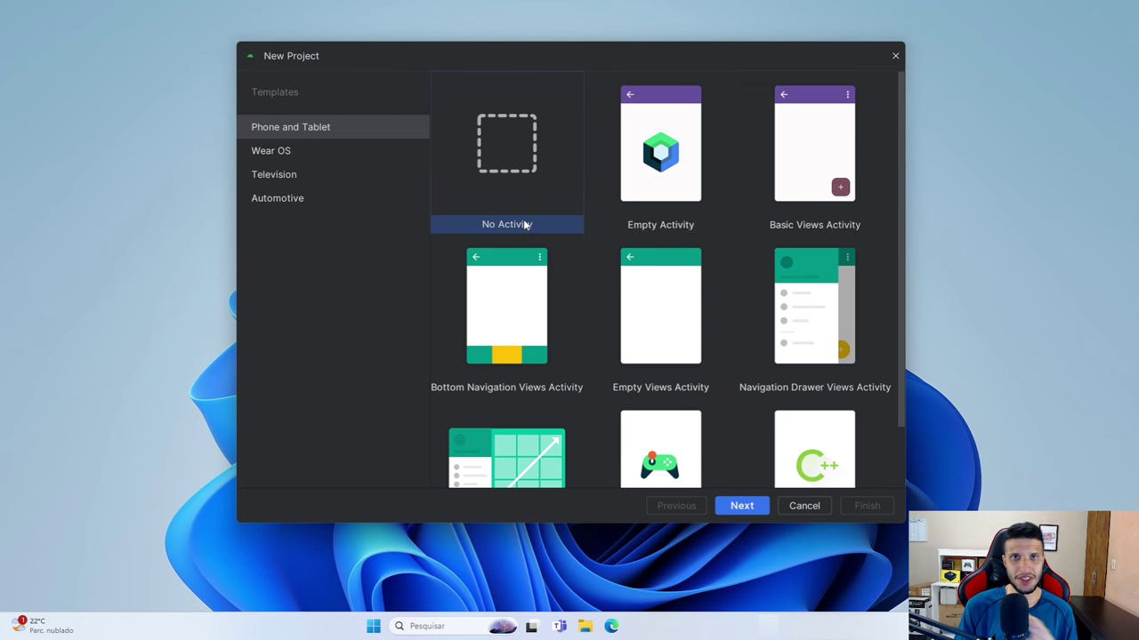
click(636, 209)
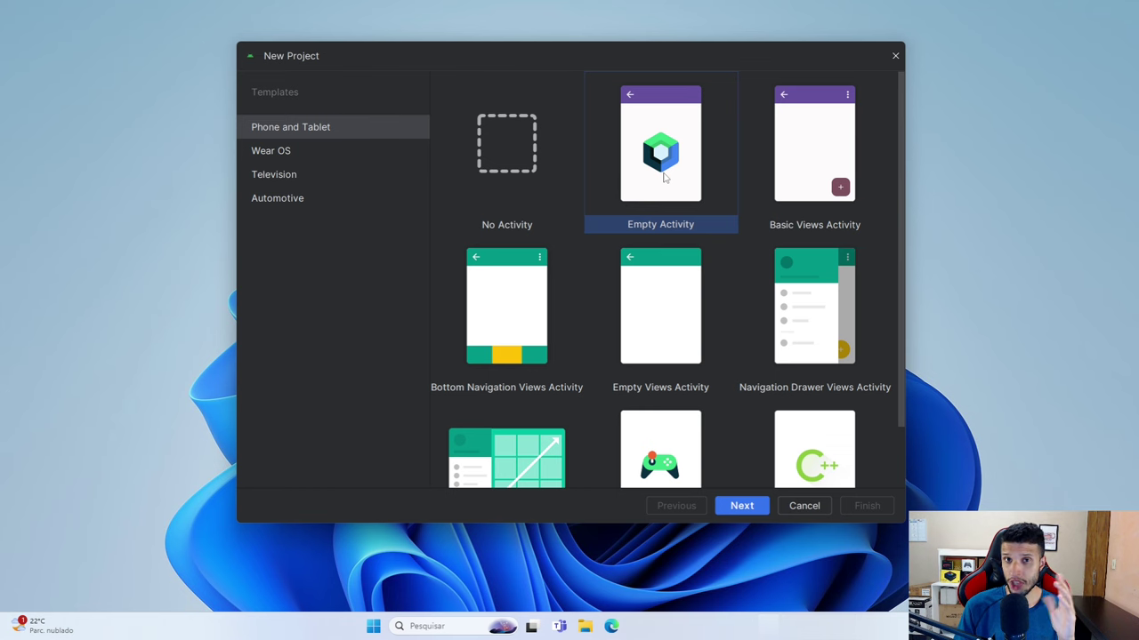
click(797, 167)
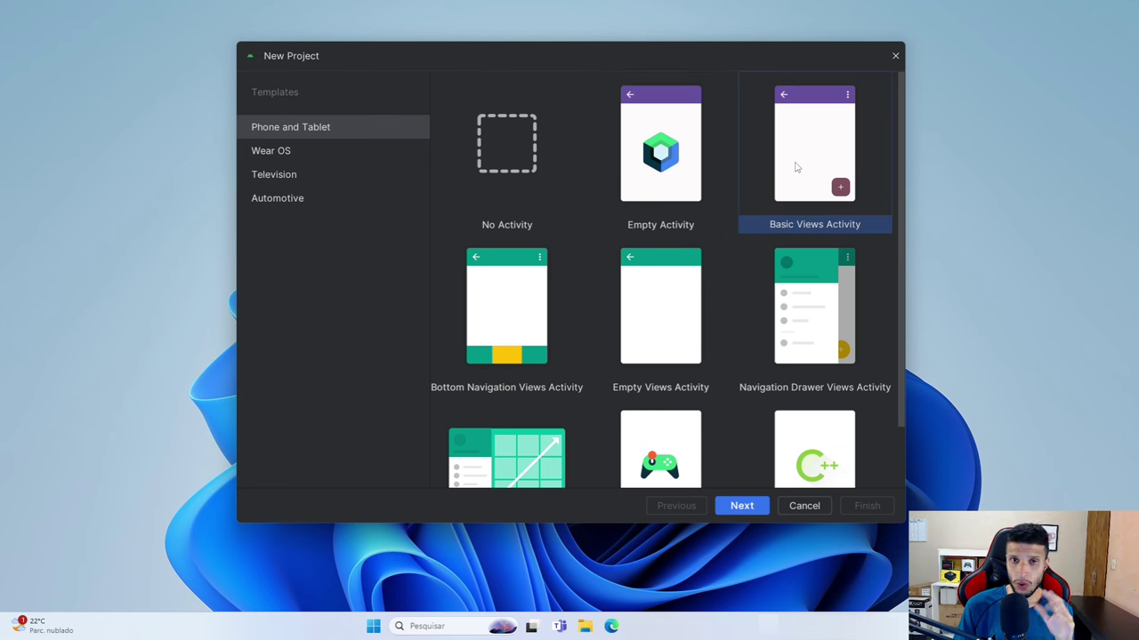
click(797, 277)
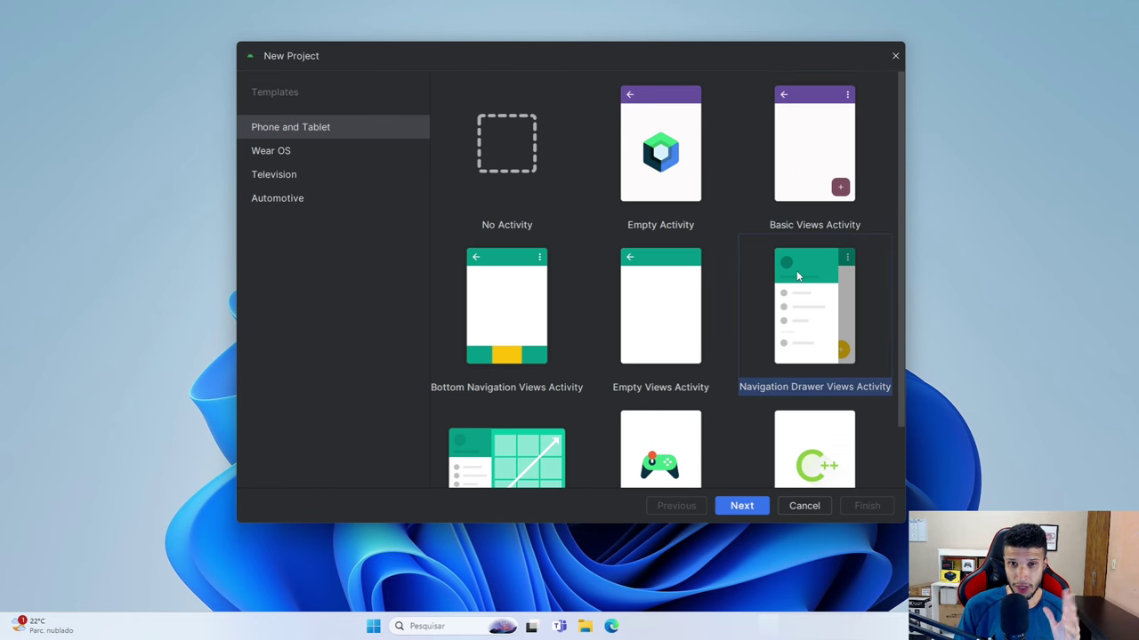
click(803, 156)
click(682, 280)
click(510, 297)
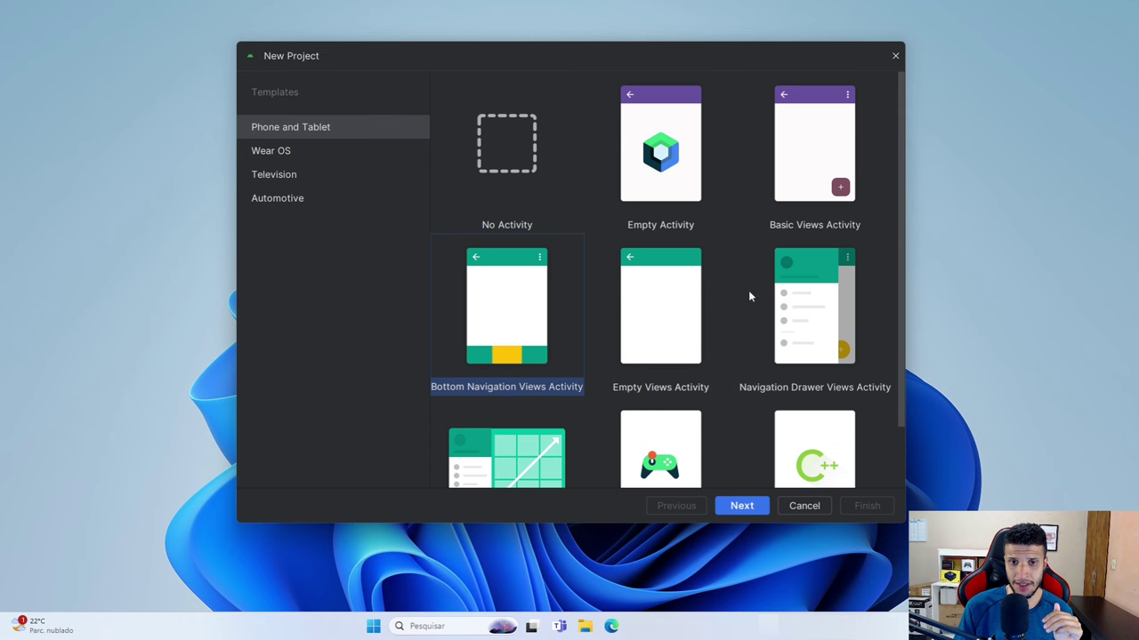
click(811, 178)
click(792, 364)
scroll(765, 383, down, 2)
click(814, 401)
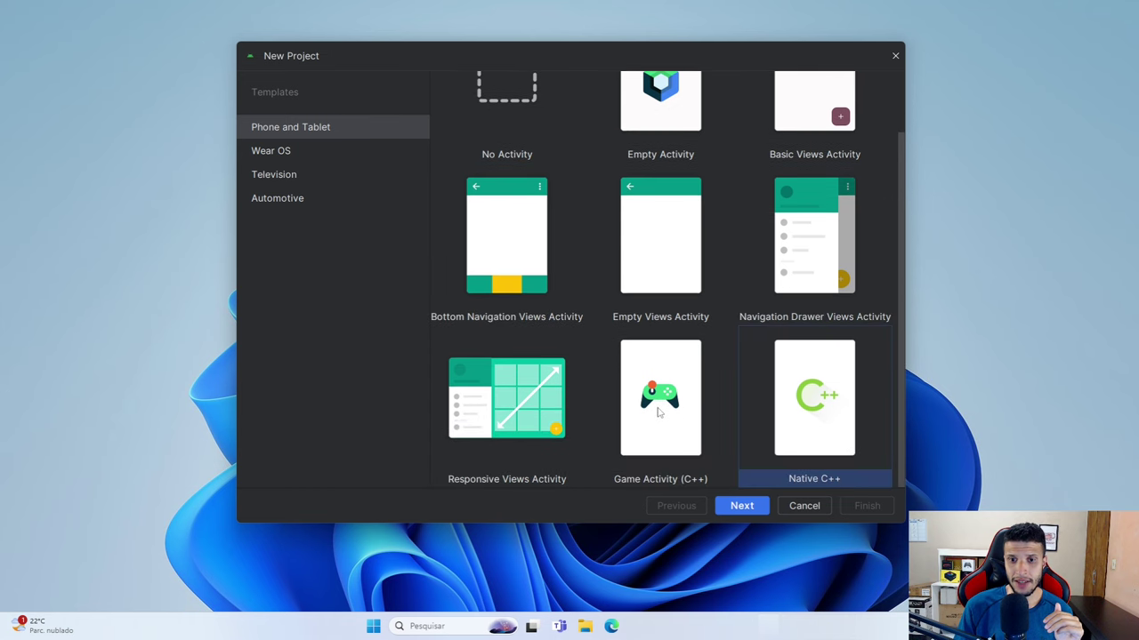
click(659, 412)
click(506, 401)
click(792, 414)
scroll(736, 402, up, 2)
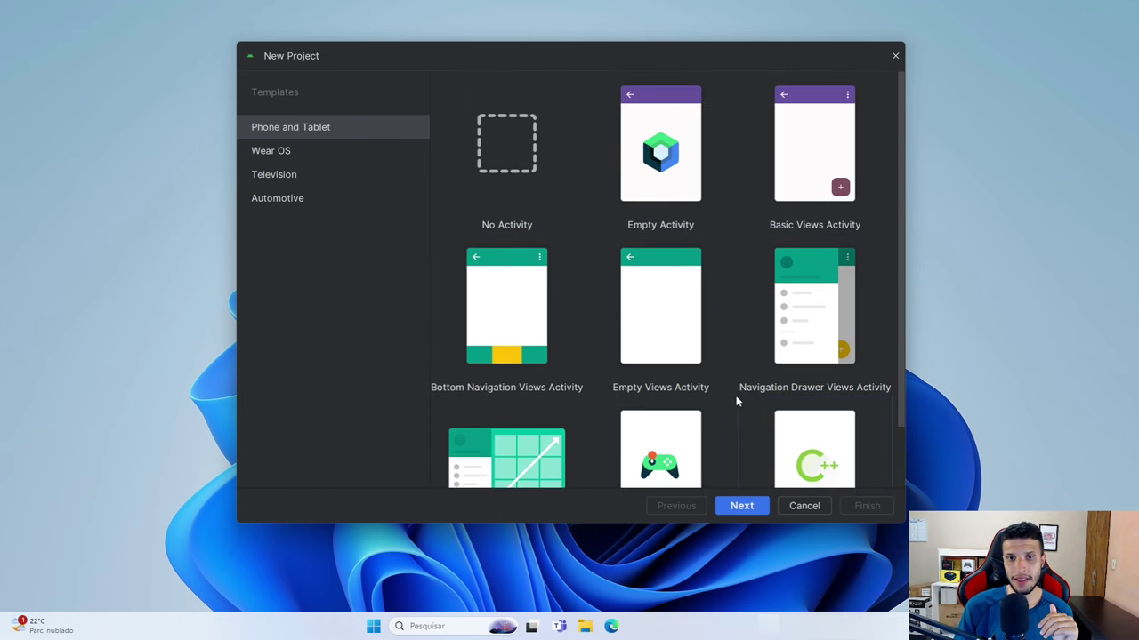
- Choose the Empty Views Activity template and continue to the project settings
click(642, 150)
click(808, 161)
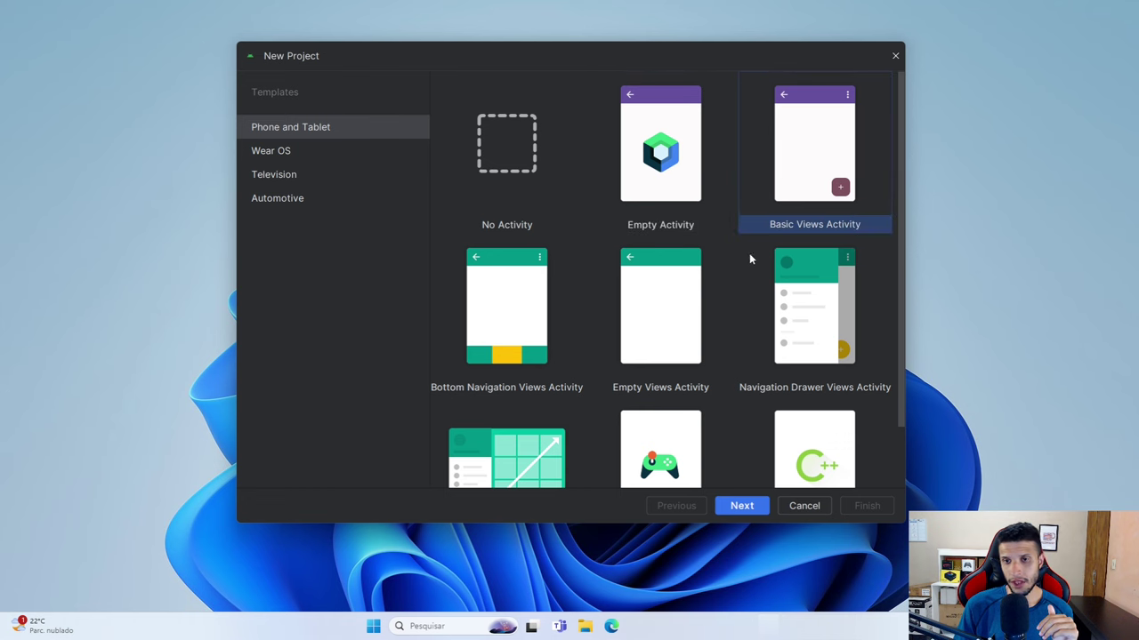
click(790, 292)
click(647, 322)
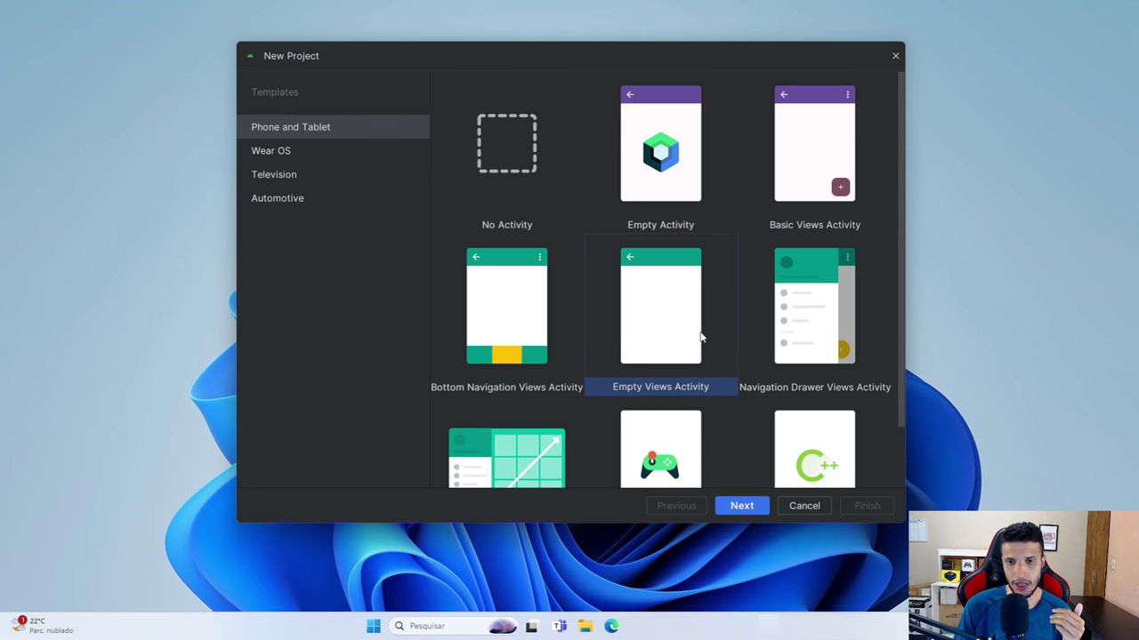
click(747, 506)
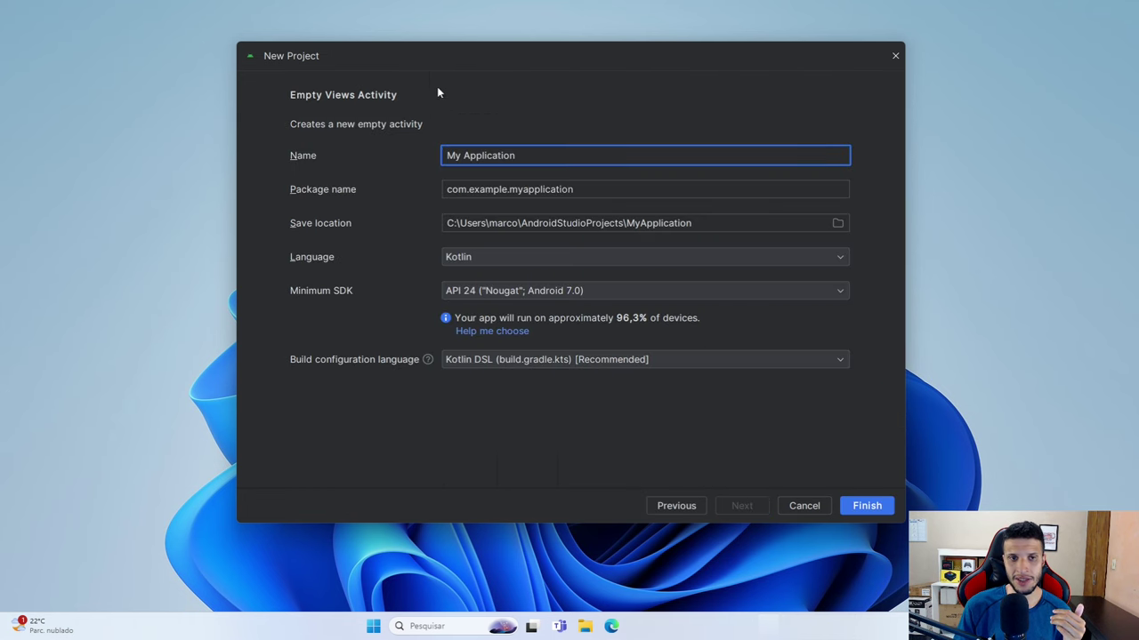
- Name the new project Meu Primeiro App
drag(521, 158, 417, 154)
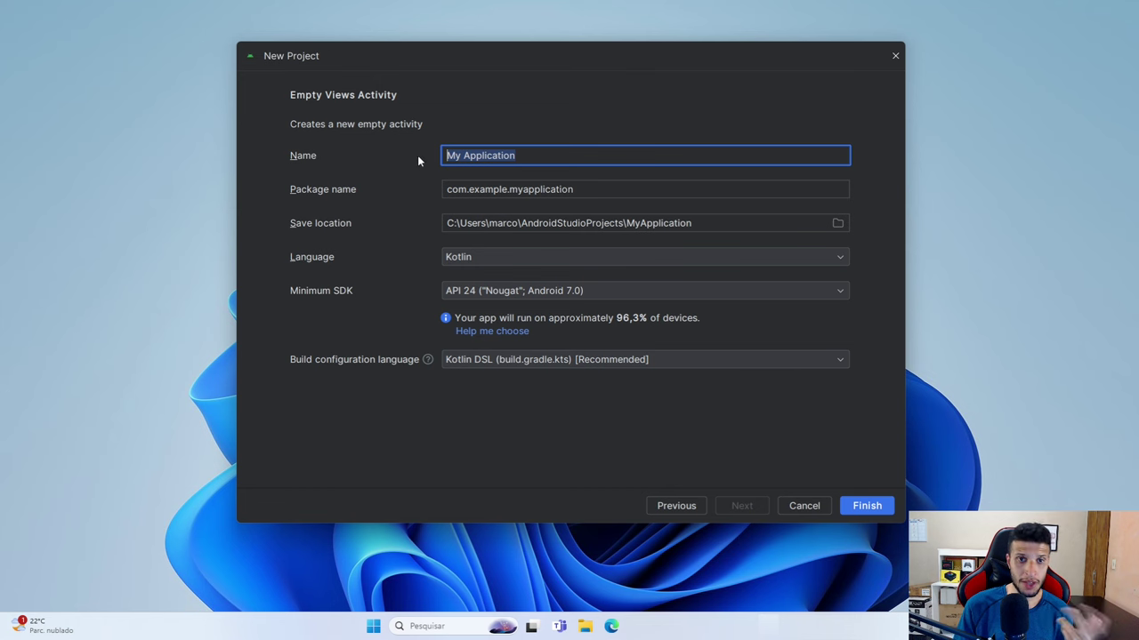
text(Meu)
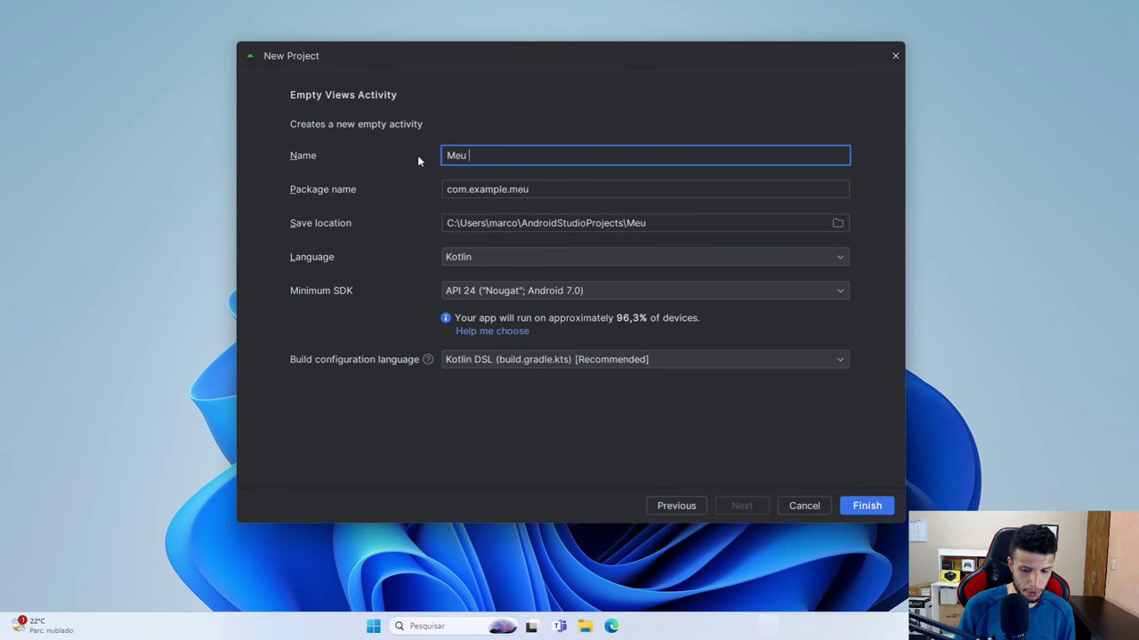
text( Primeiro App)
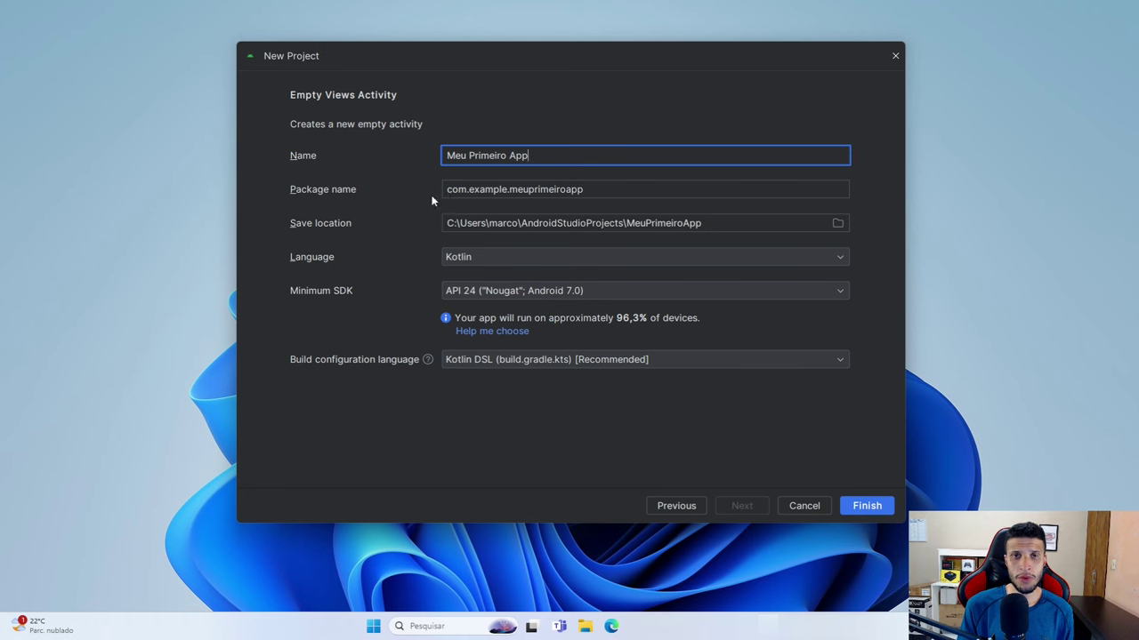
- Change the package name to com.stackmobile.meuprimeiroapp by replacing the company part with stackmobile
double_click(466, 190)
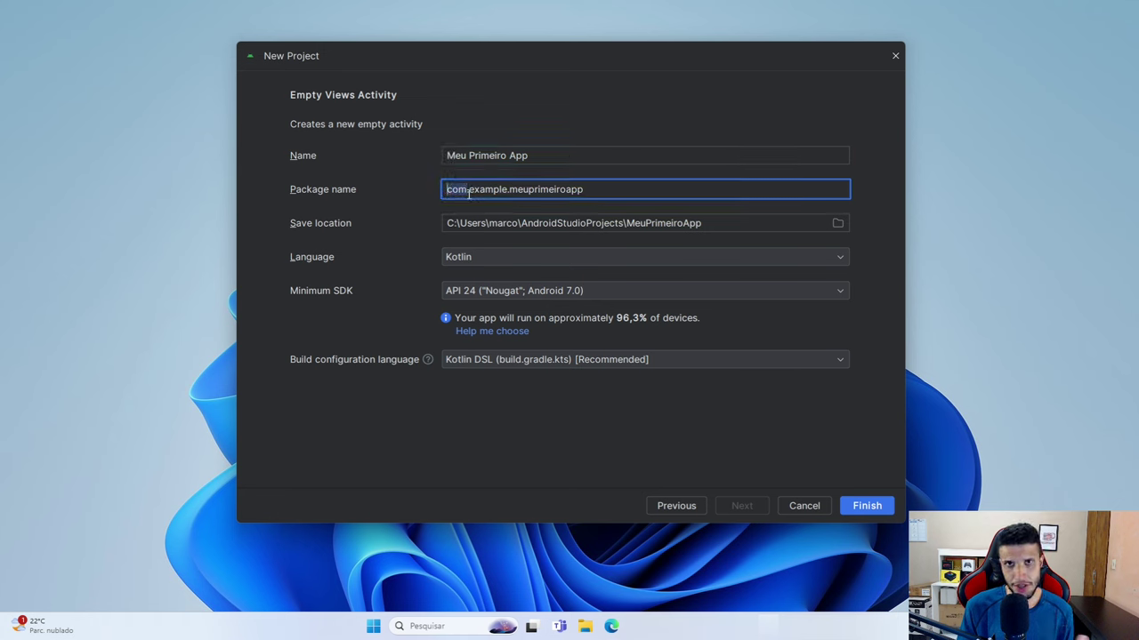
drag(468, 194, 509, 195)
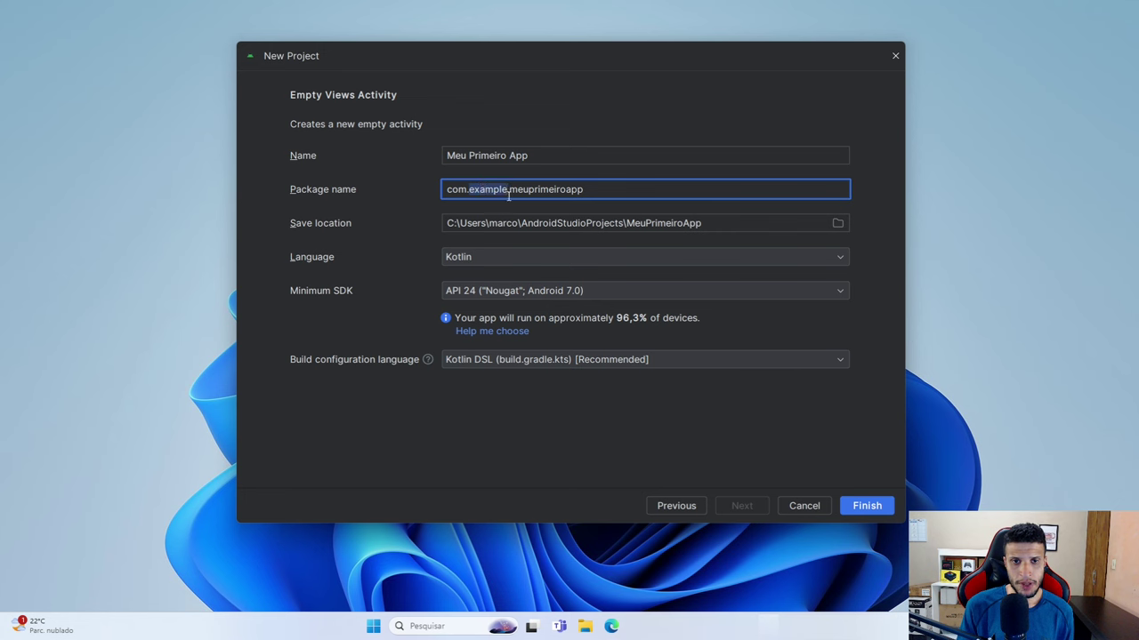
click(509, 194)
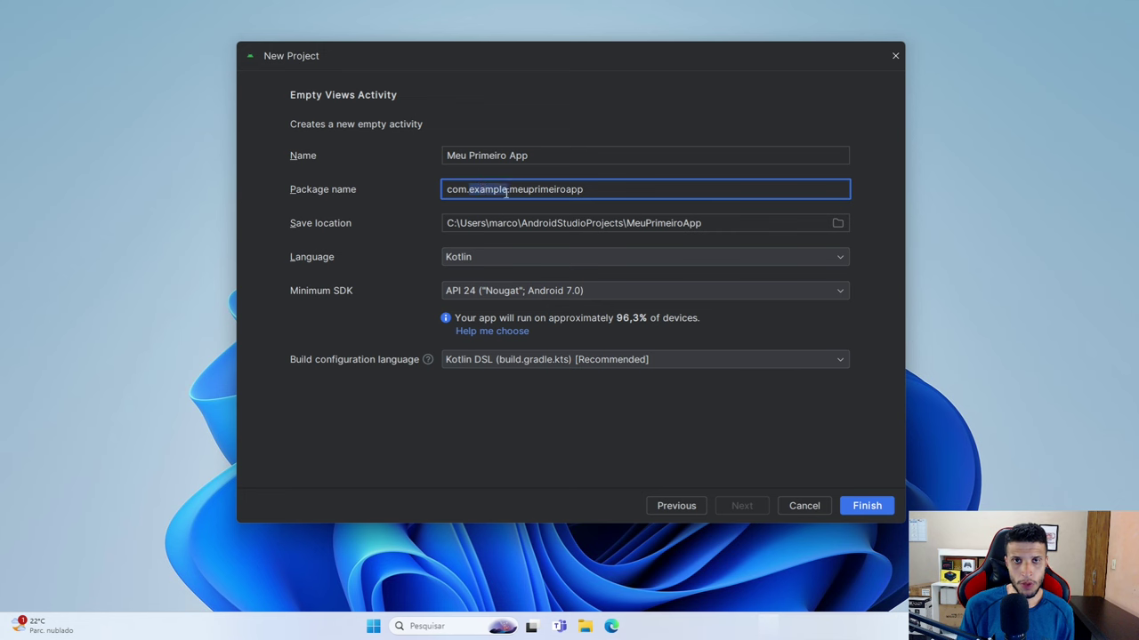
text(stack)
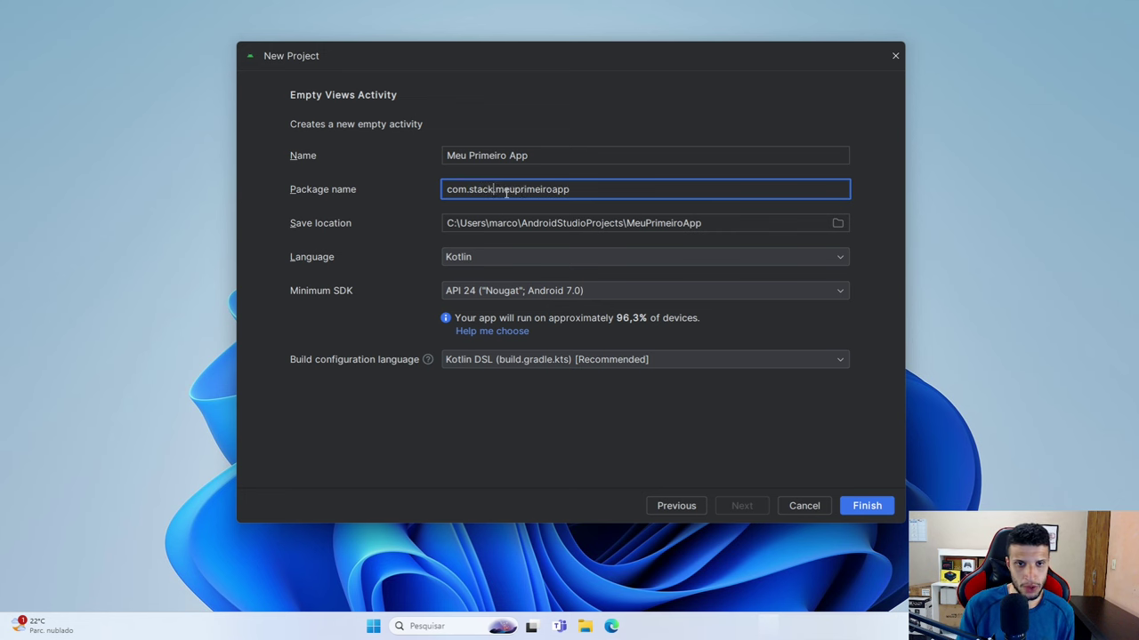
text(mobile)
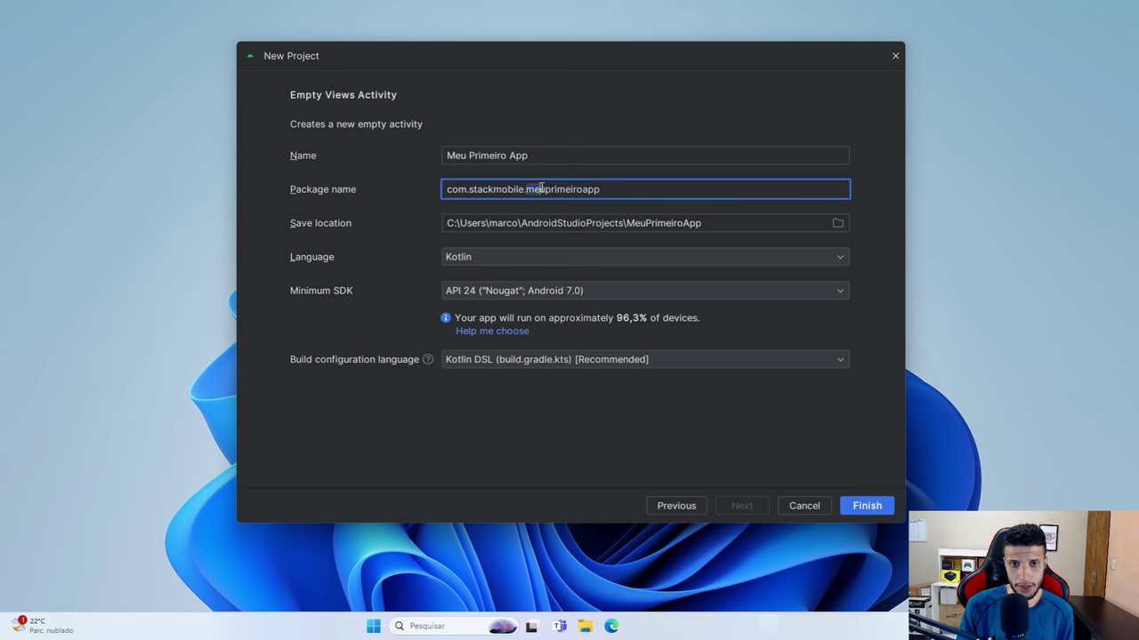
drag(525, 189, 603, 183)
key(Tab)
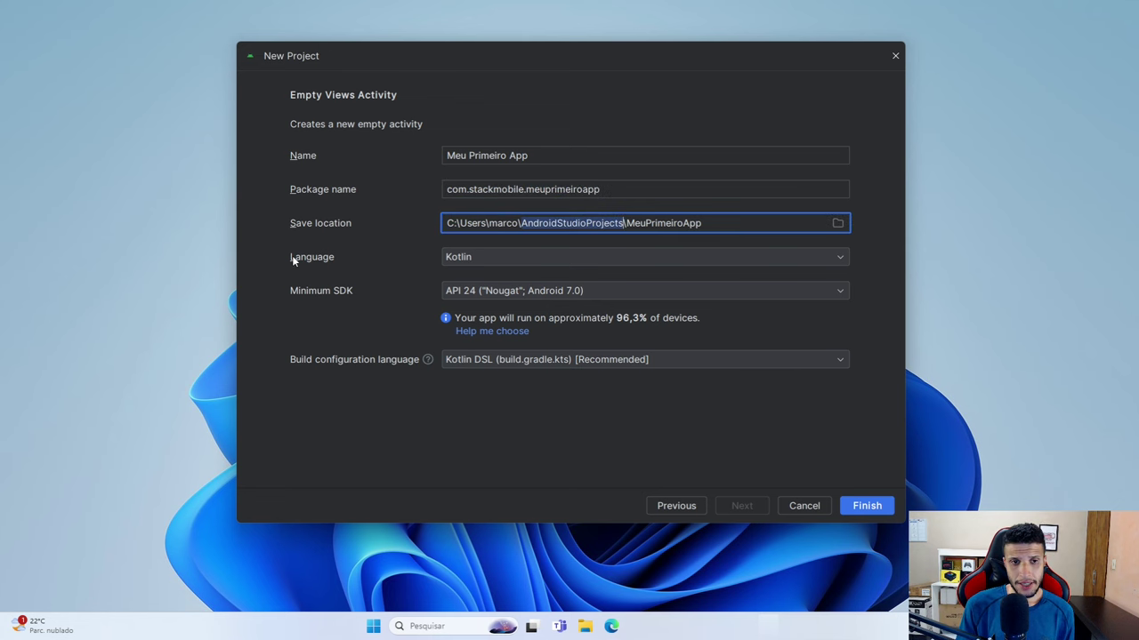
- Try Java as the project language and restore Kotlin
click(461, 258)
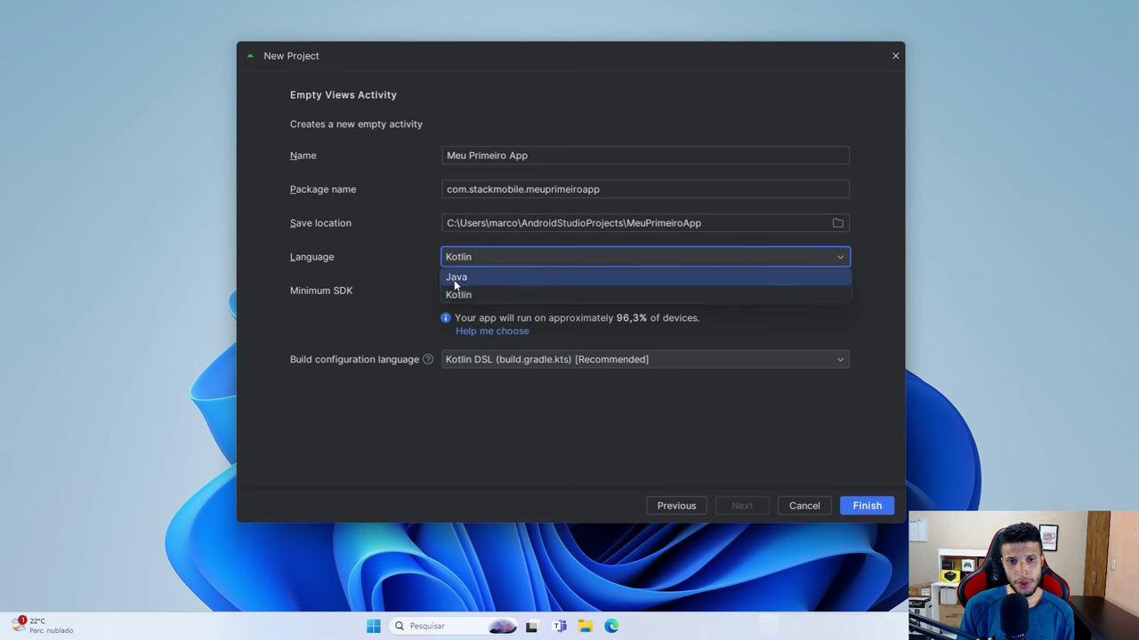
click(459, 278)
click(461, 258)
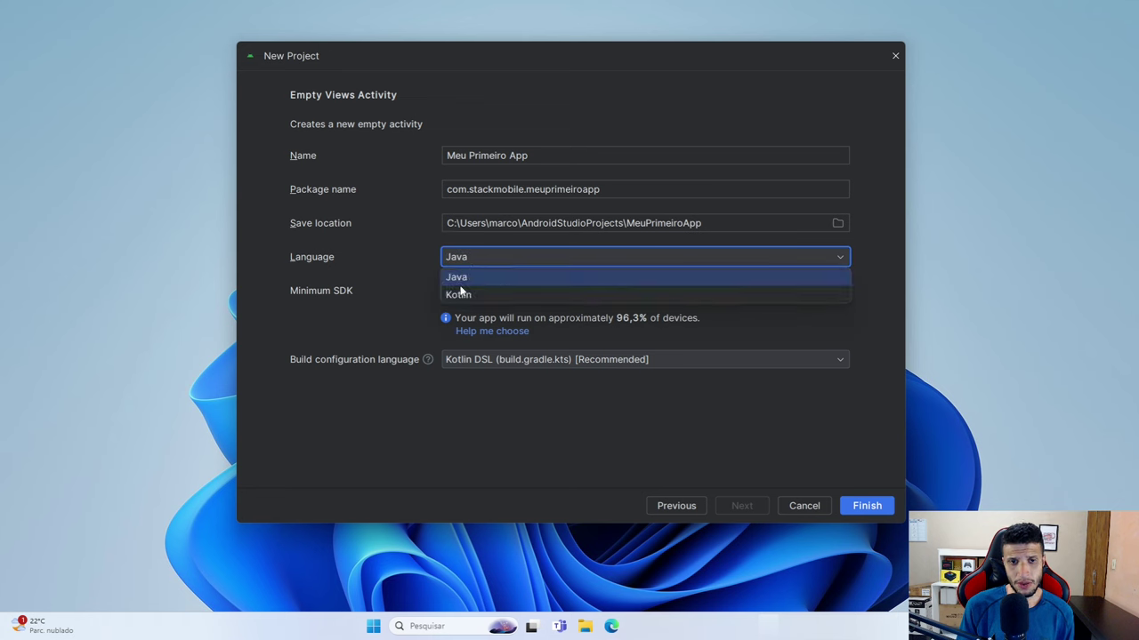
click(461, 293)
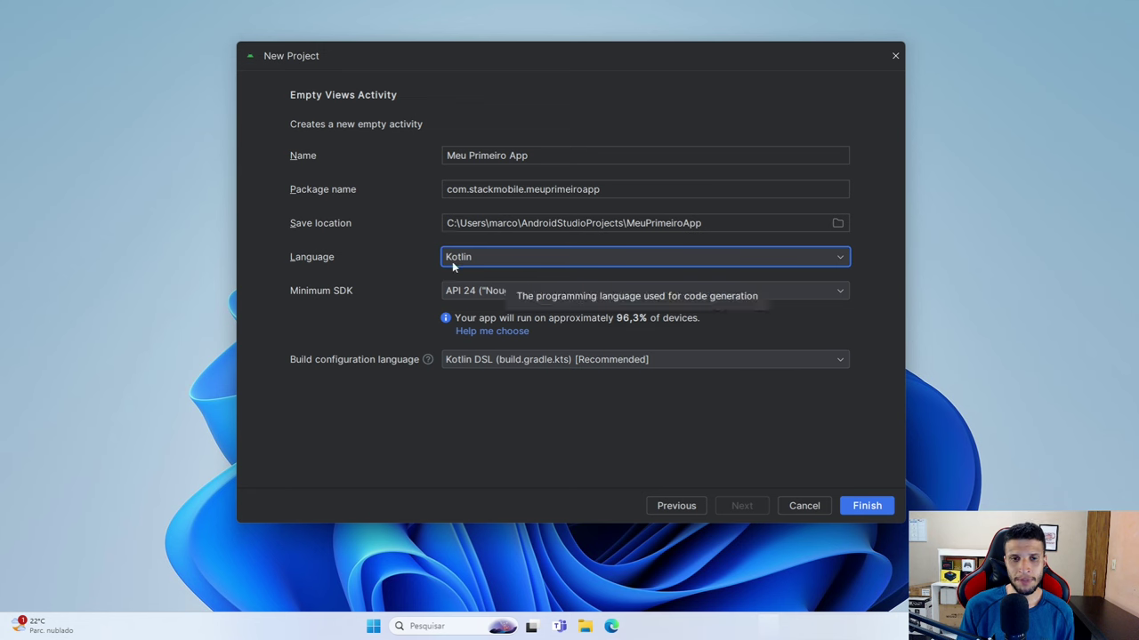
click(735, 258)
click(454, 277)
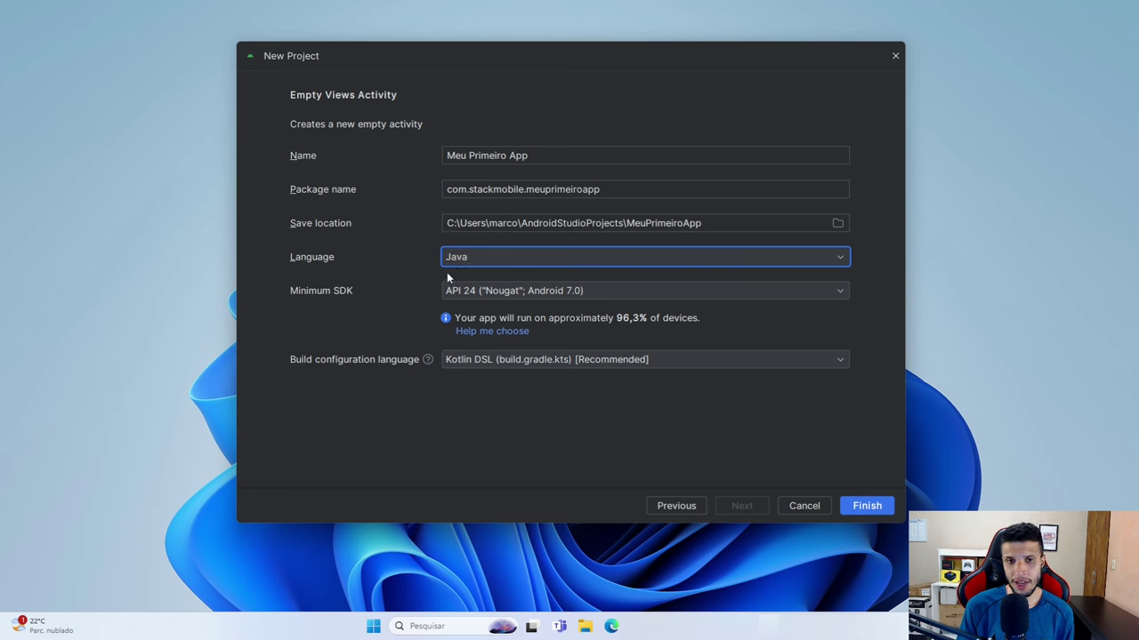
click(473, 259)
click(473, 296)
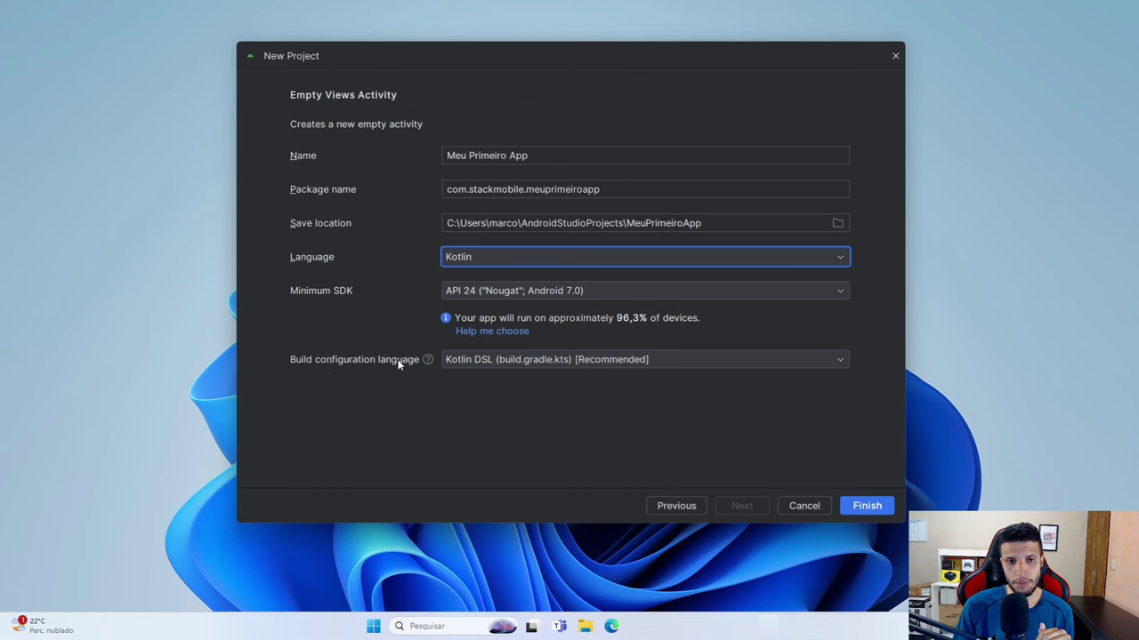
- Try Groovy DSL as the build configuration language and restore the recommended Kotlin DSL (build.gradle.kts)
click(514, 362)
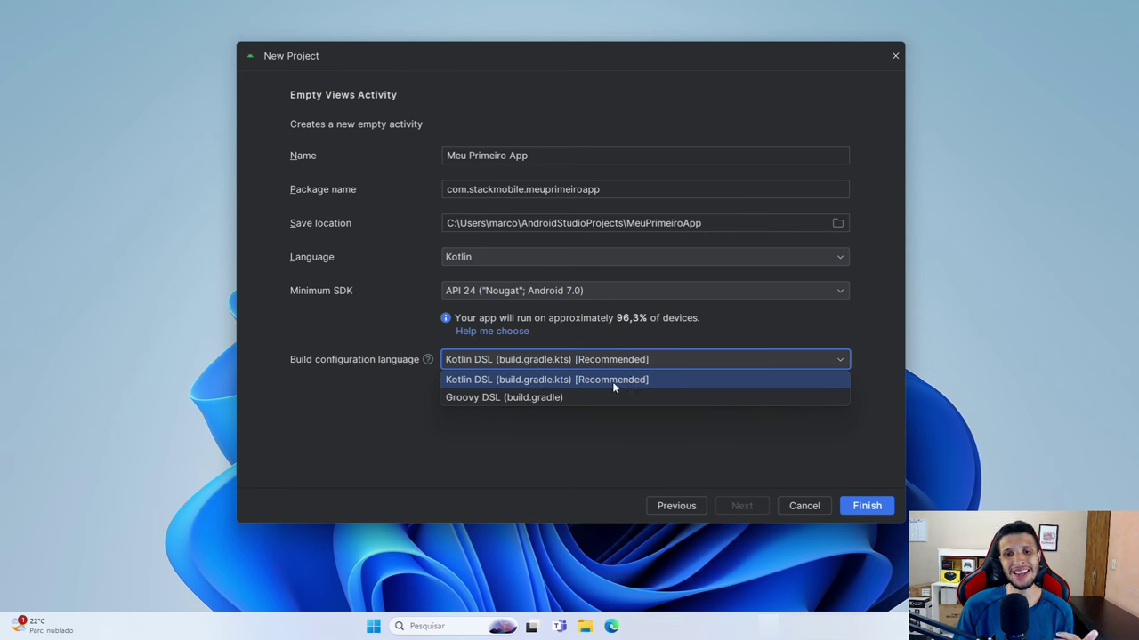
click(526, 398)
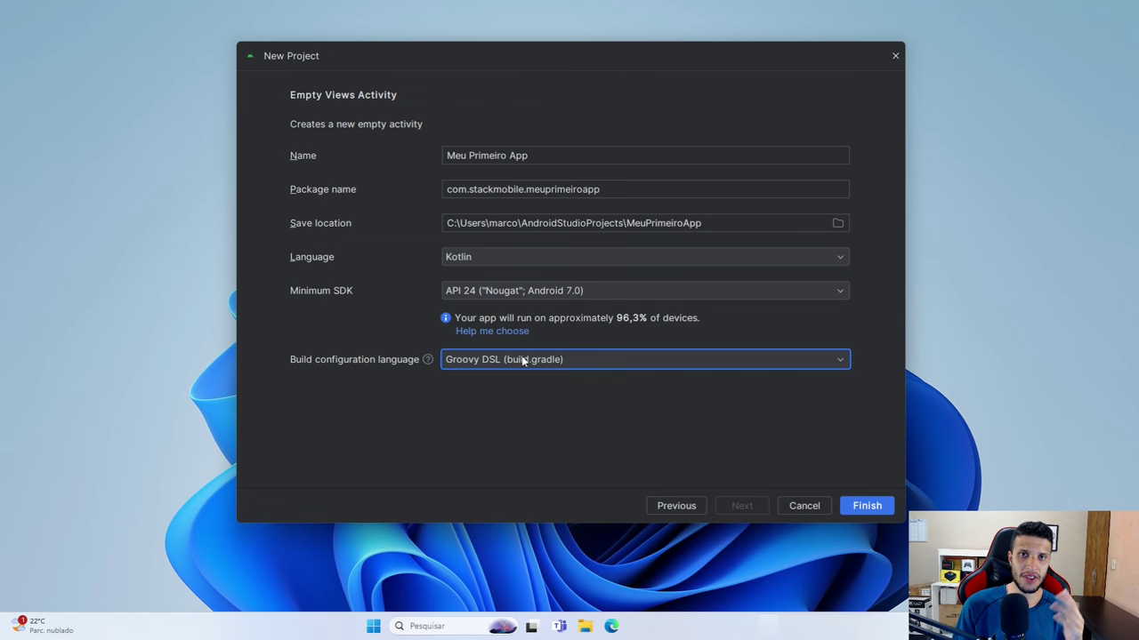
click(523, 360)
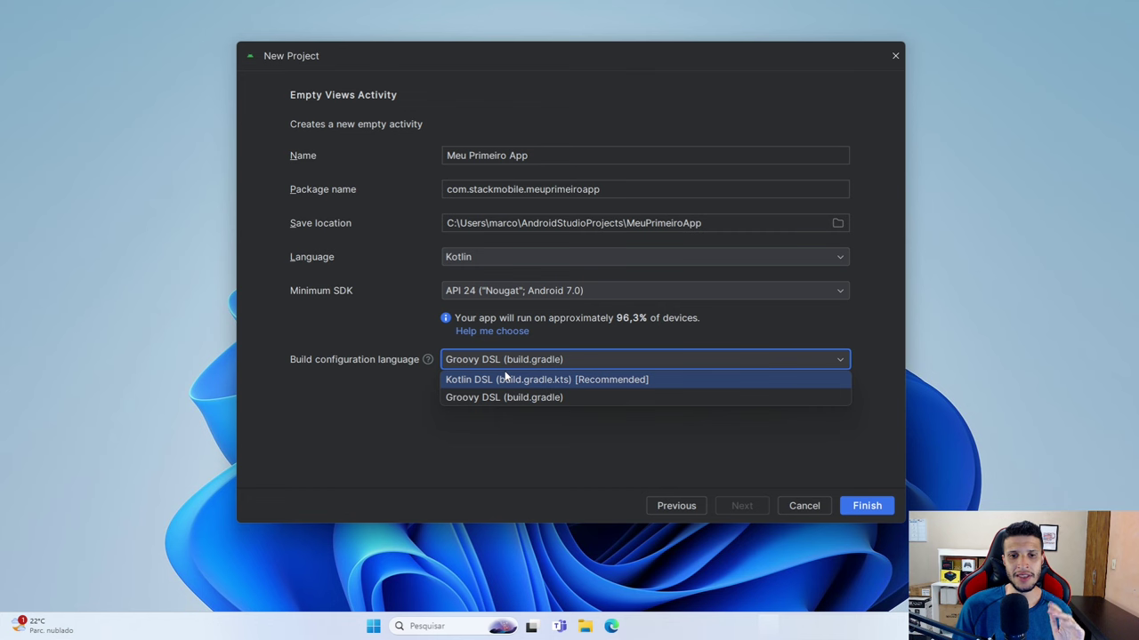
click(504, 376)
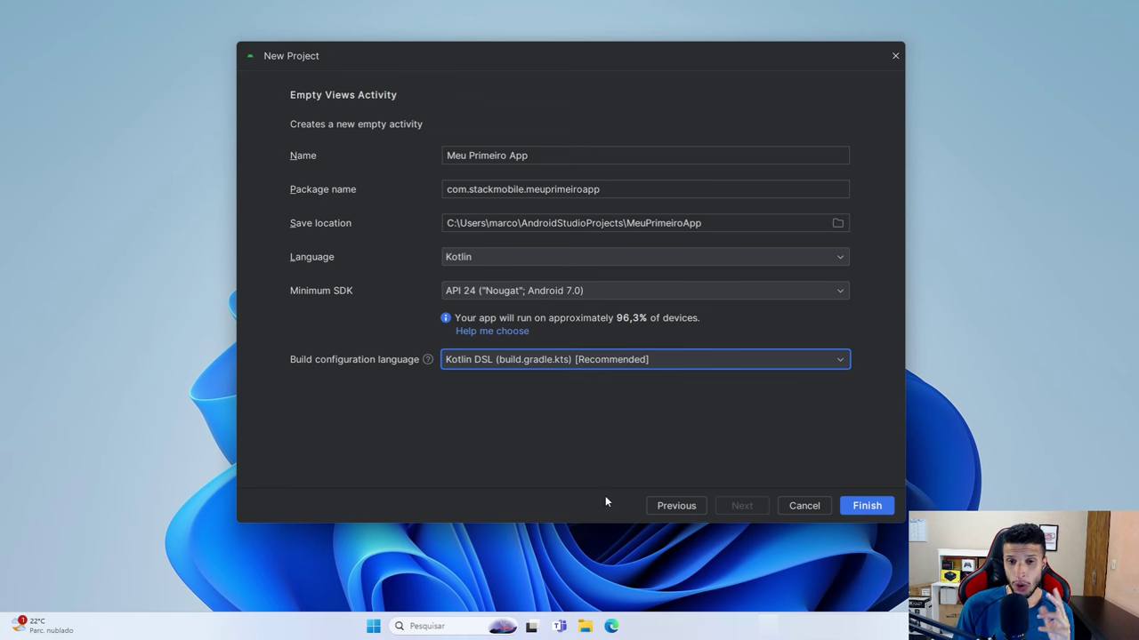
- Switch to File Explorer, view the user's profile folder under Usuários on the C: drive, and close the window
click(585, 626)
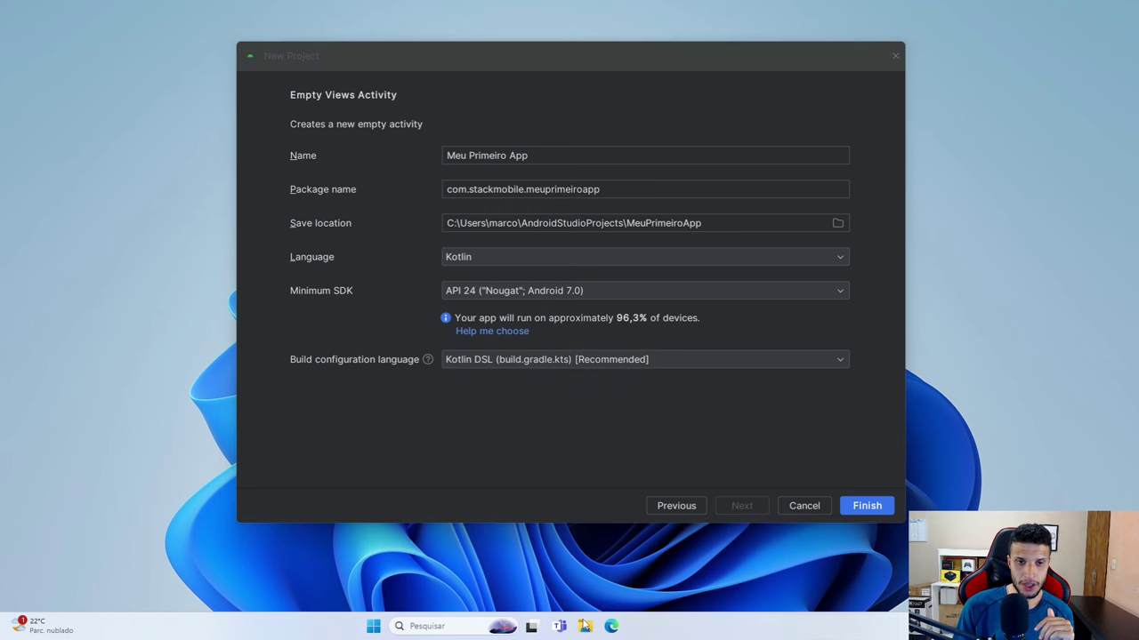
click(155, 475)
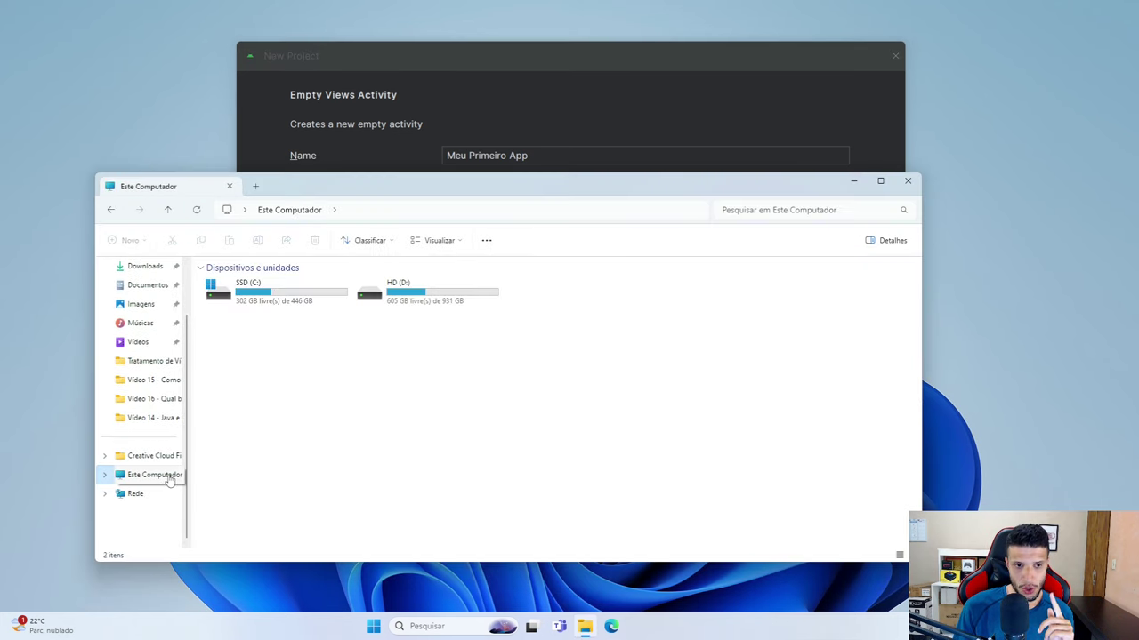
double_click(258, 297)
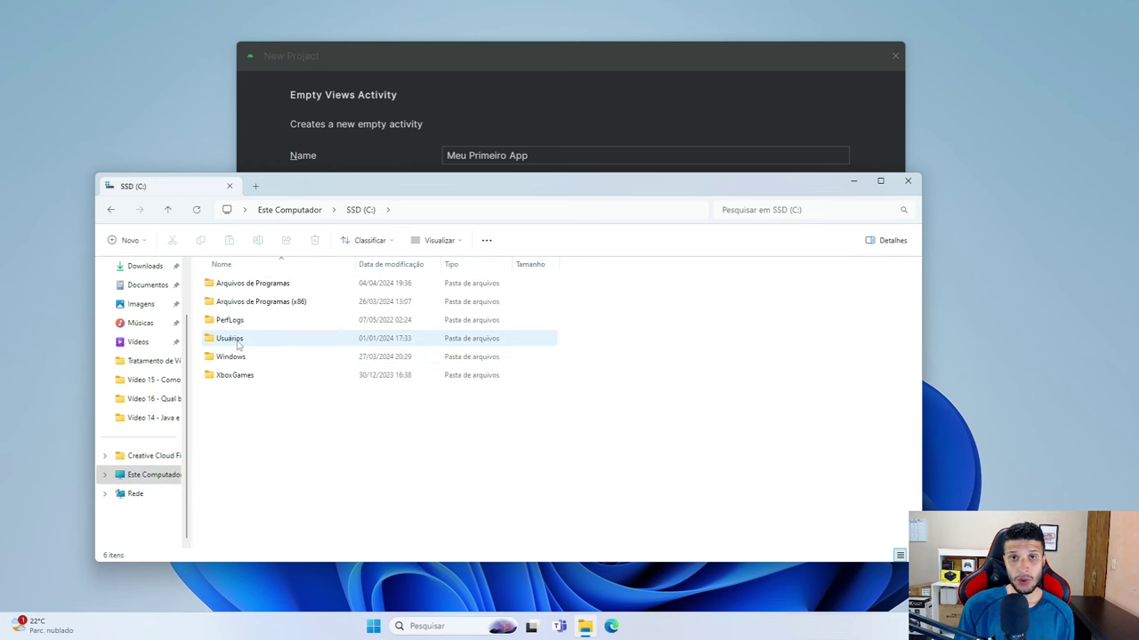
double_click(238, 343)
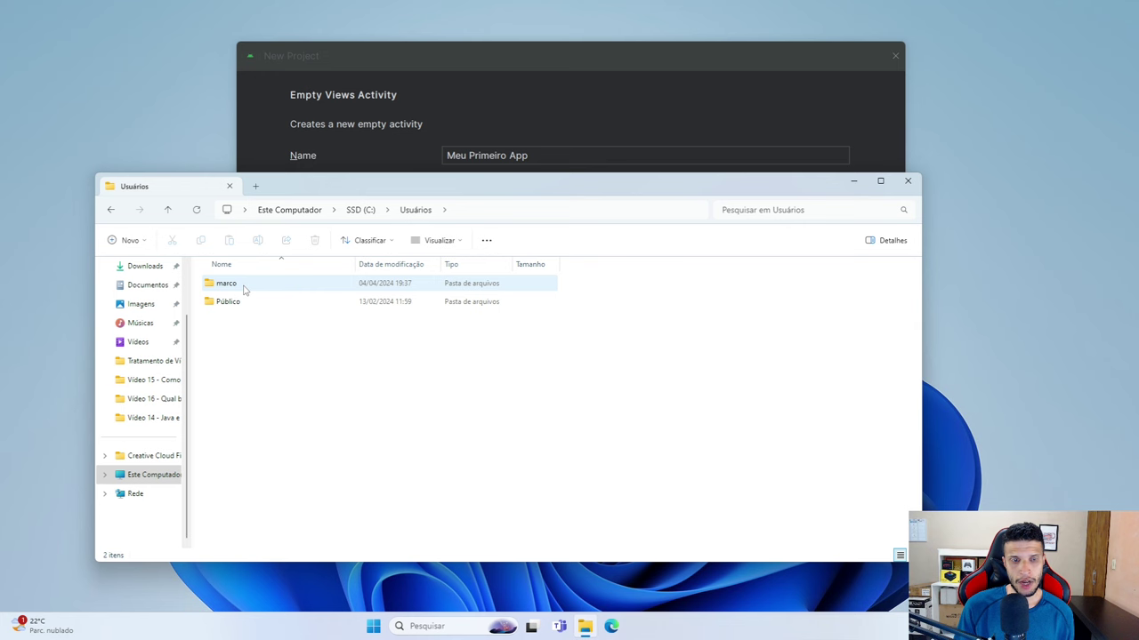
double_click(244, 290)
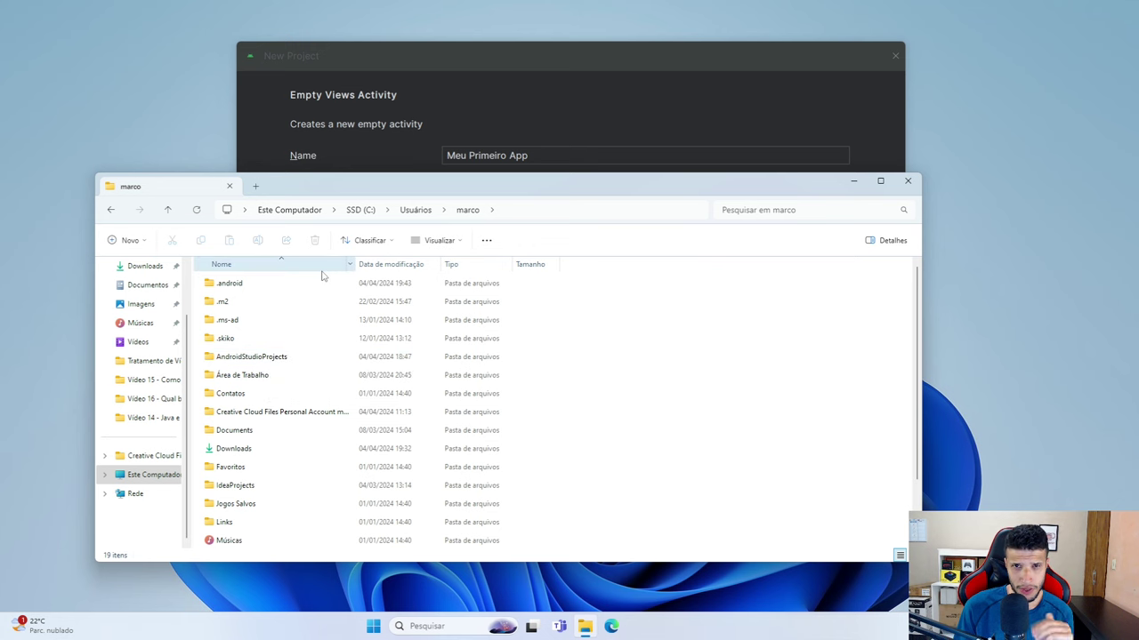
key(alt+F4)
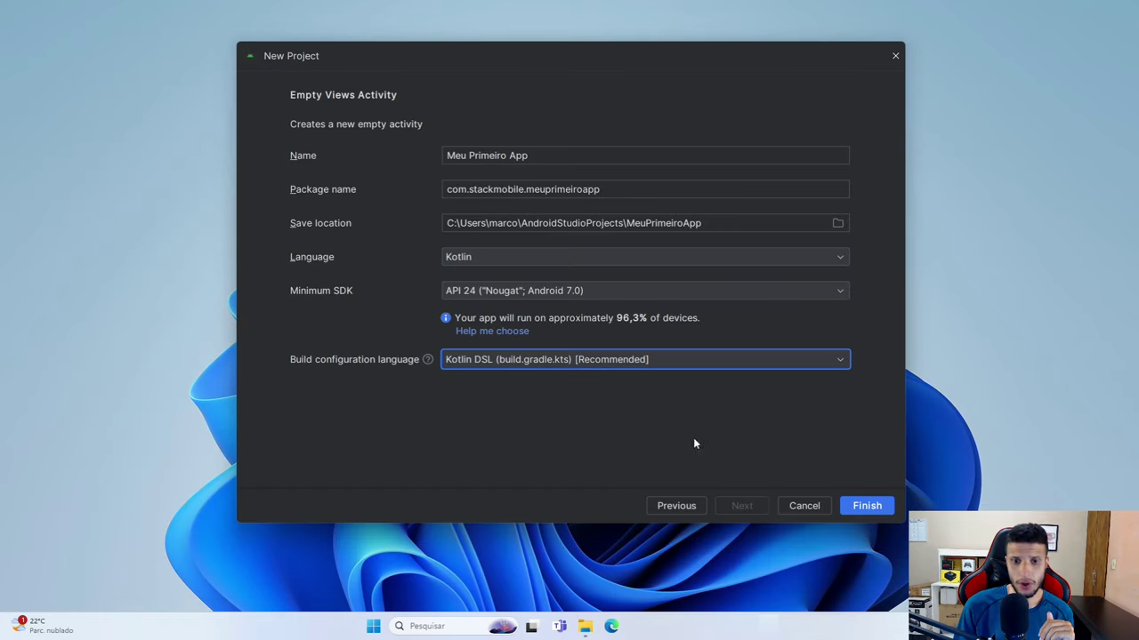
- Finish creating the project with the current settings and hide the What's New panel
click(859, 507)
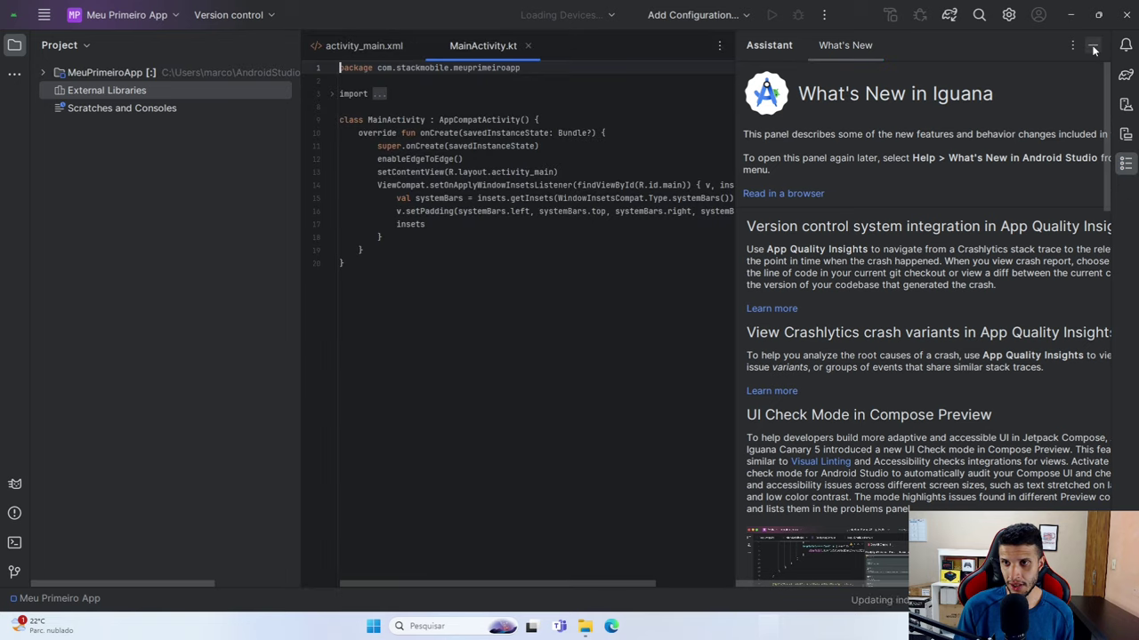
click(1094, 46)
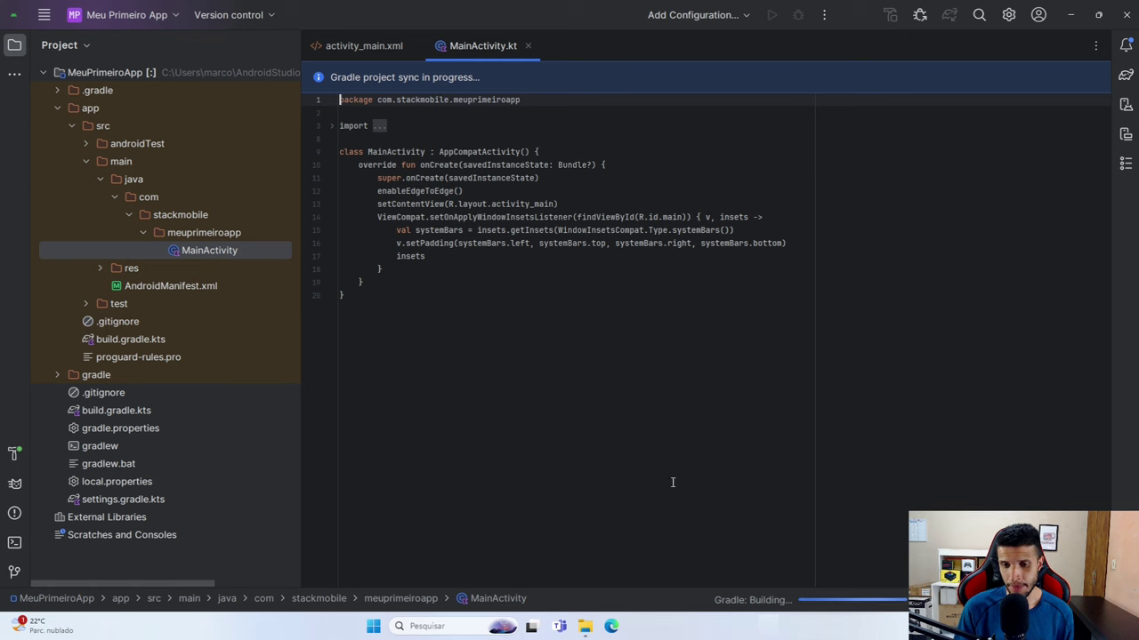
- Switch to File Explorer and look inside the .gradle folder of the user's profile folder
click(585, 633)
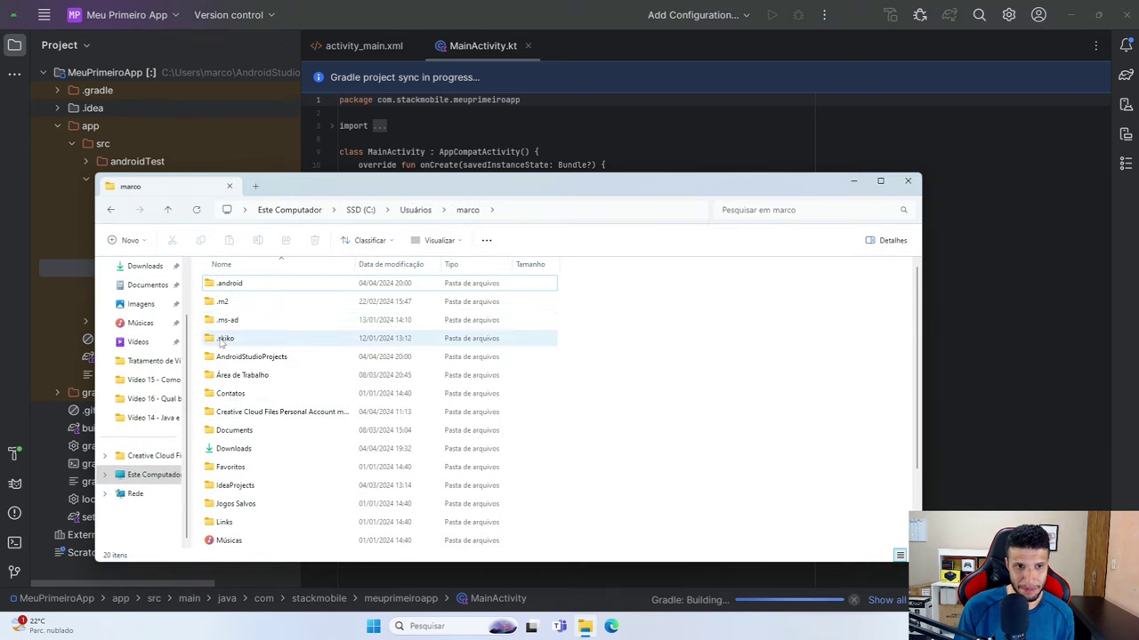
click(856, 182)
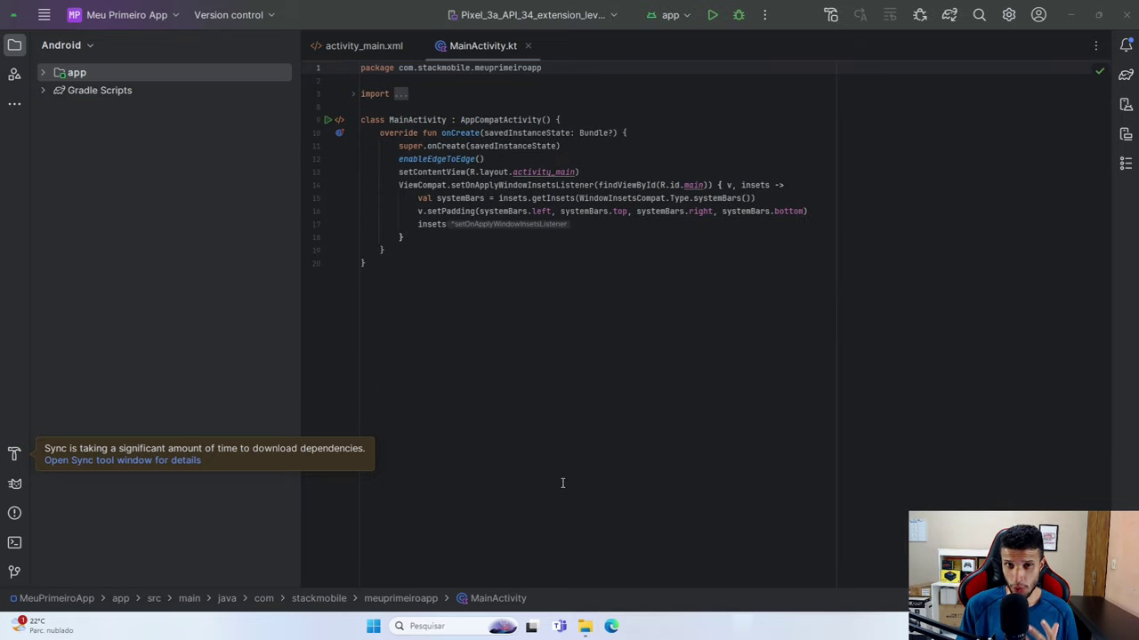
click(584, 626)
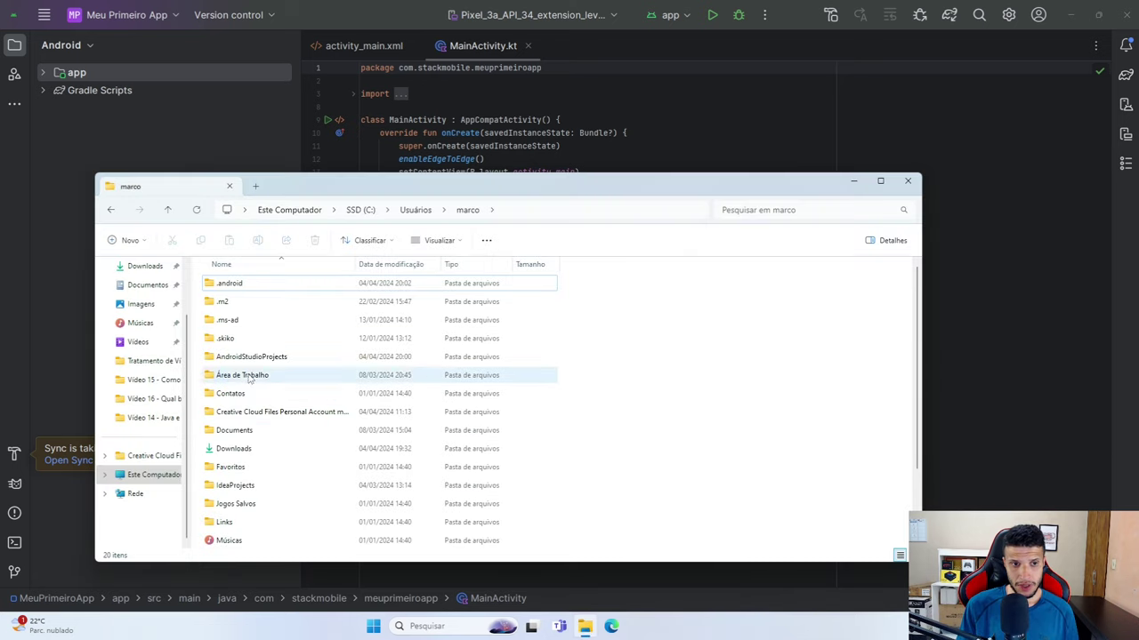
click(167, 211)
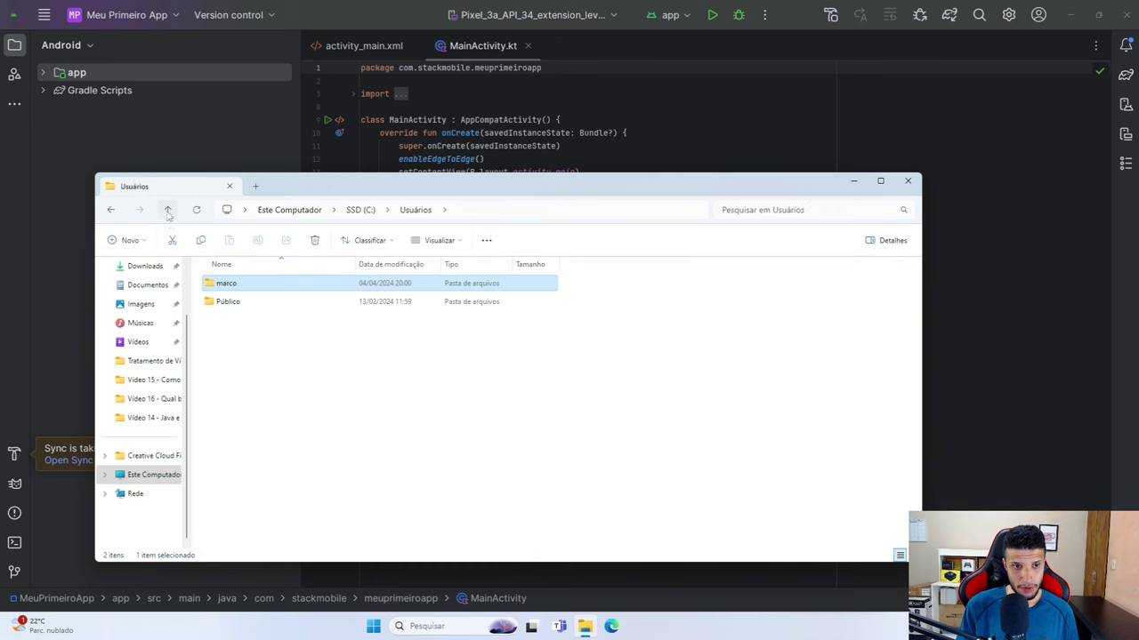
double_click(249, 286)
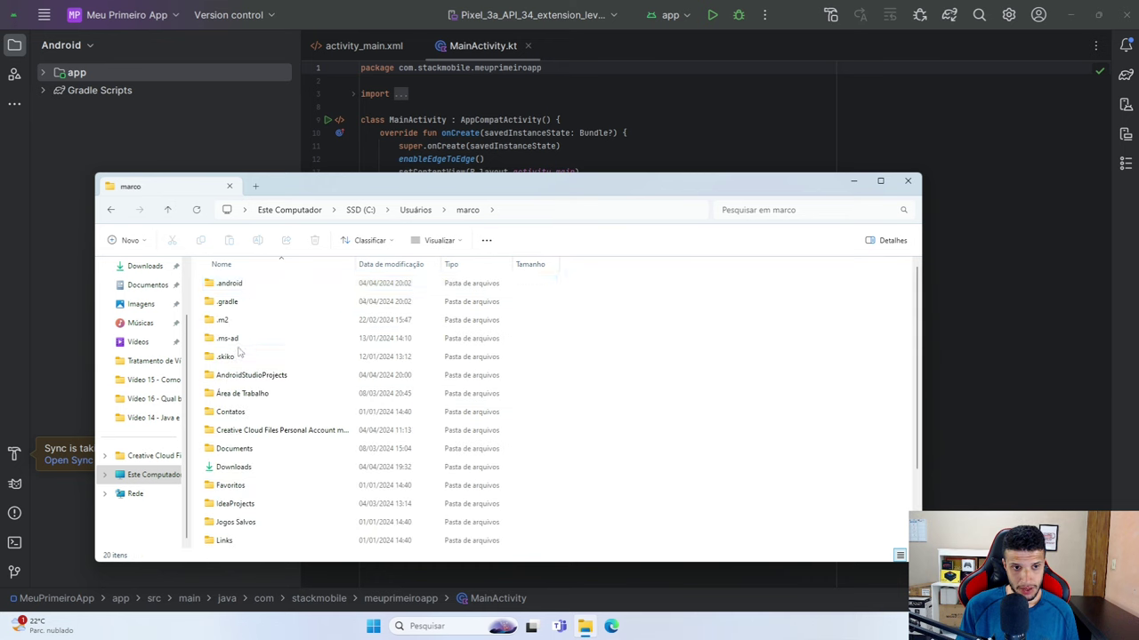
click(224, 306)
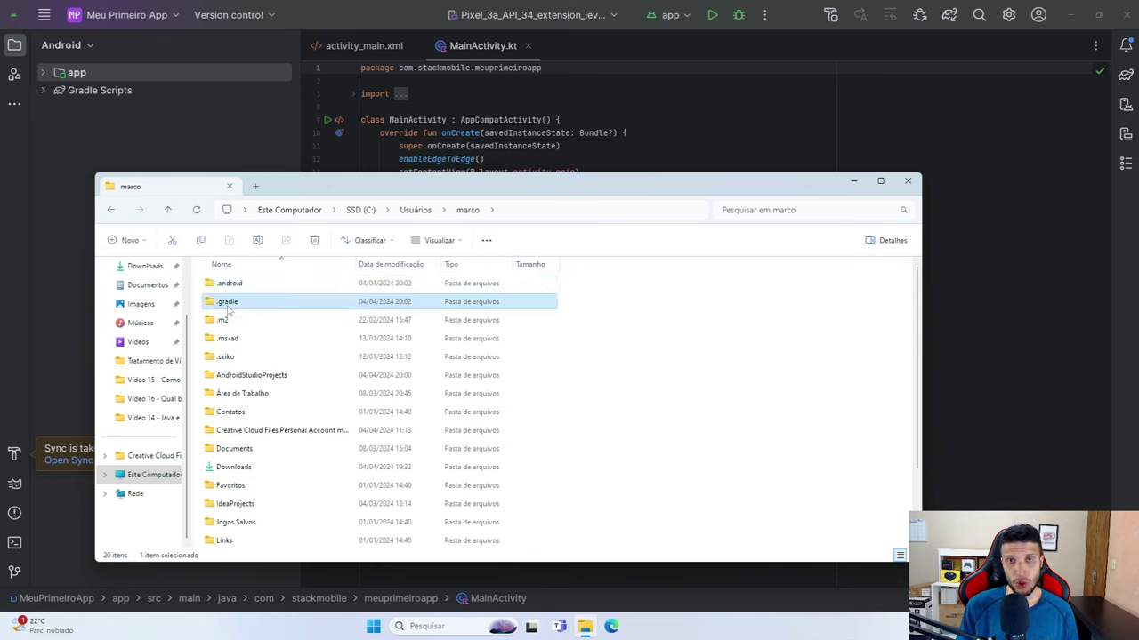
double_click(229, 306)
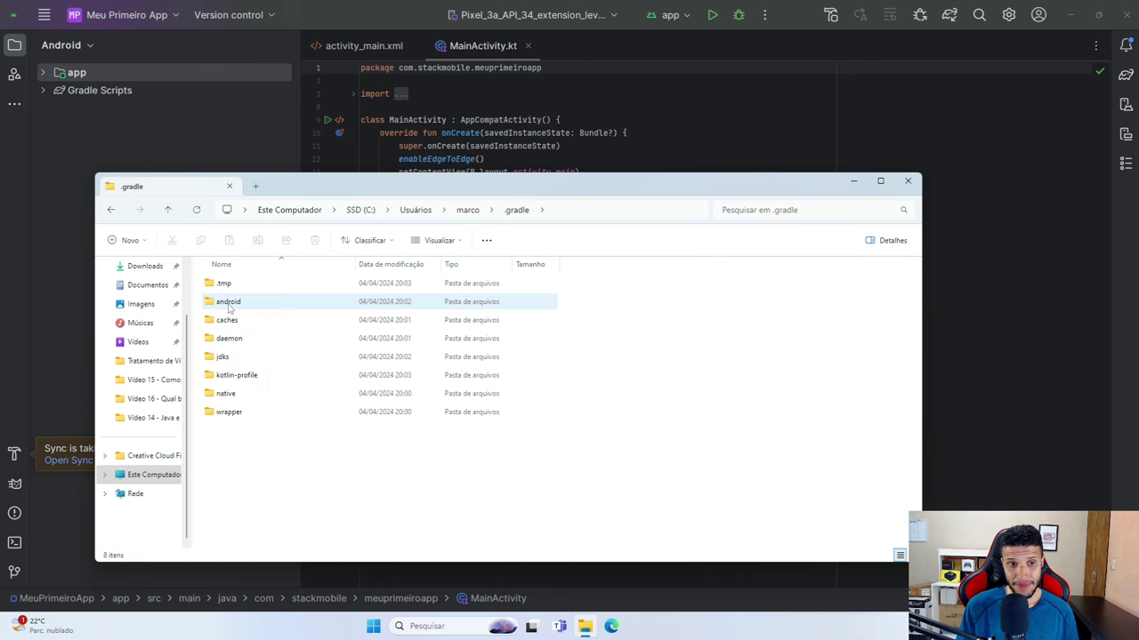
key(alt+Left)
- Check the size of the .gradle folder in its properties and close File Explorer
right_click(238, 305)
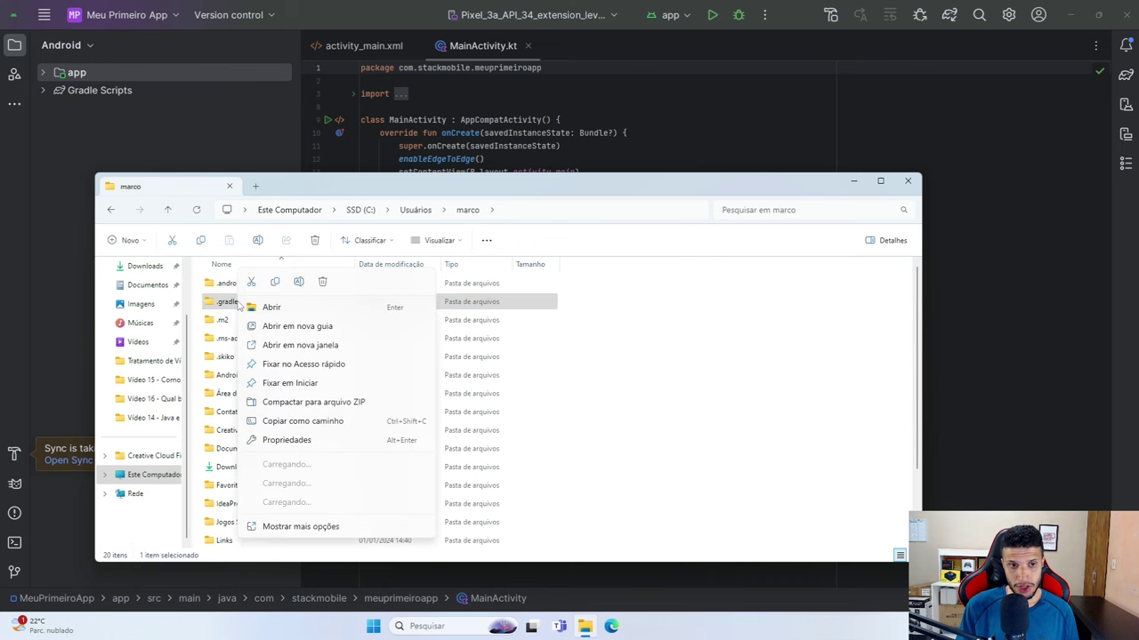
click(300, 527)
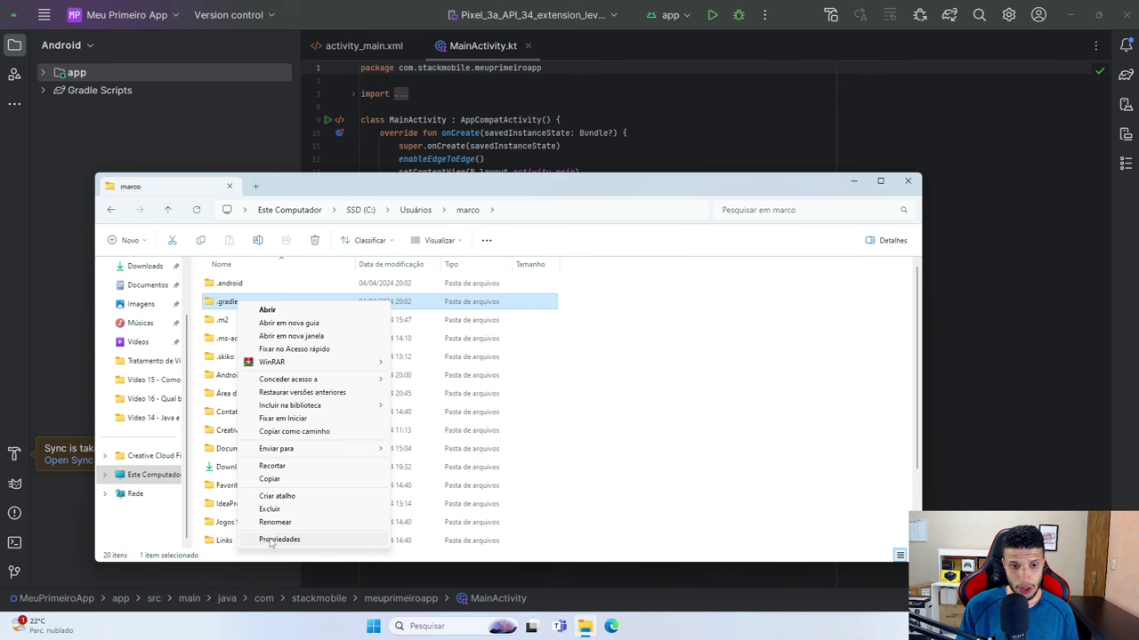
click(278, 540)
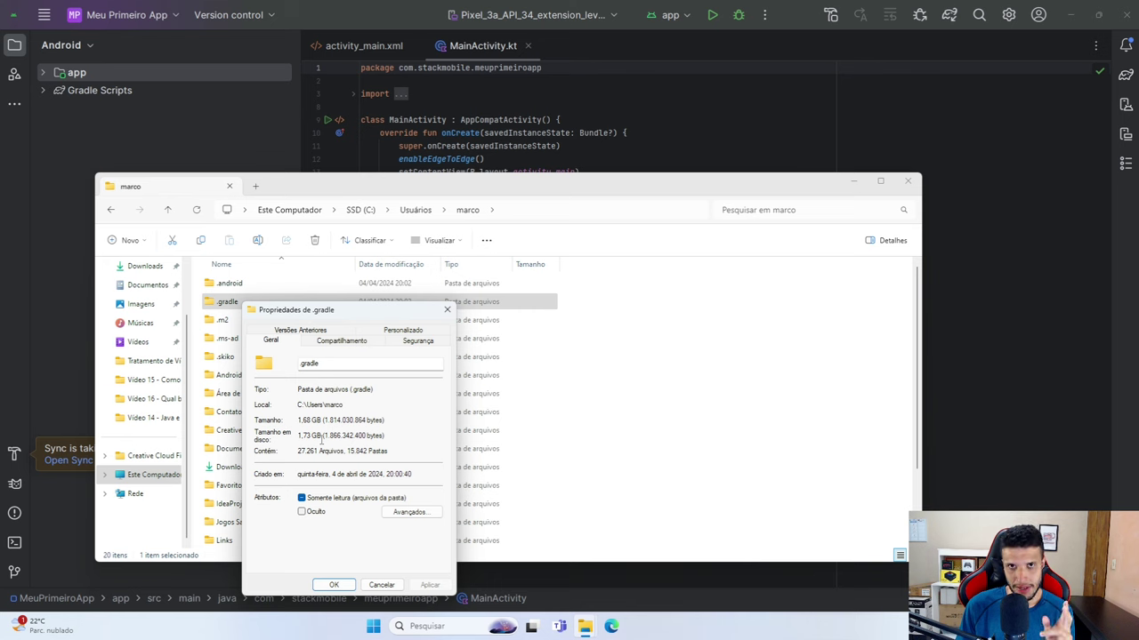
click(447, 310)
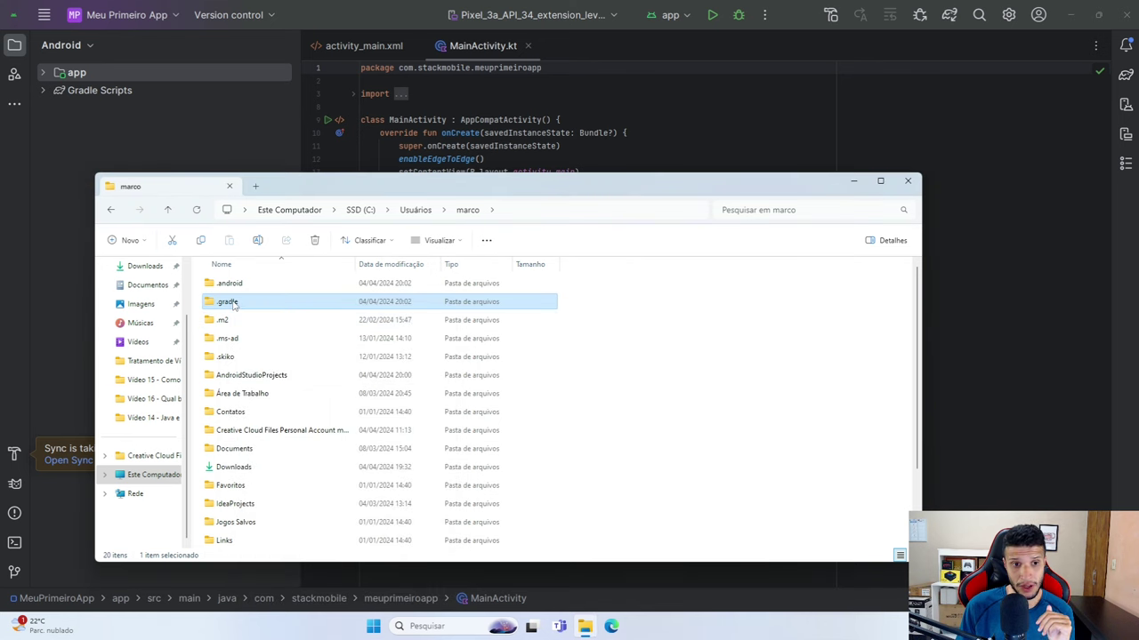
right_click(233, 304)
key(Escape)
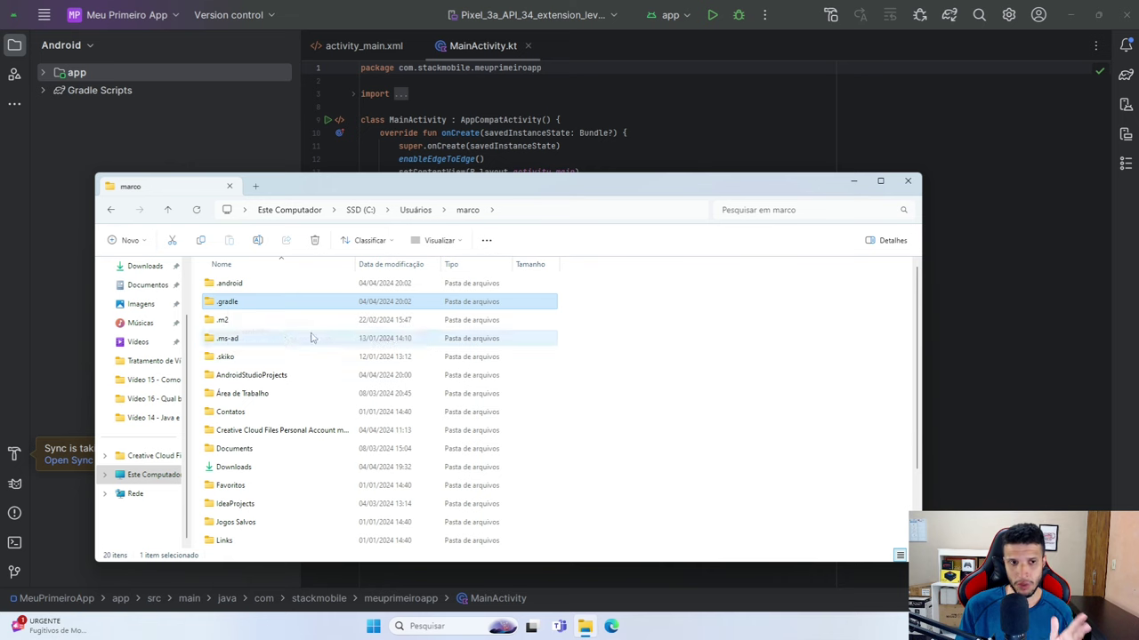
click(907, 181)
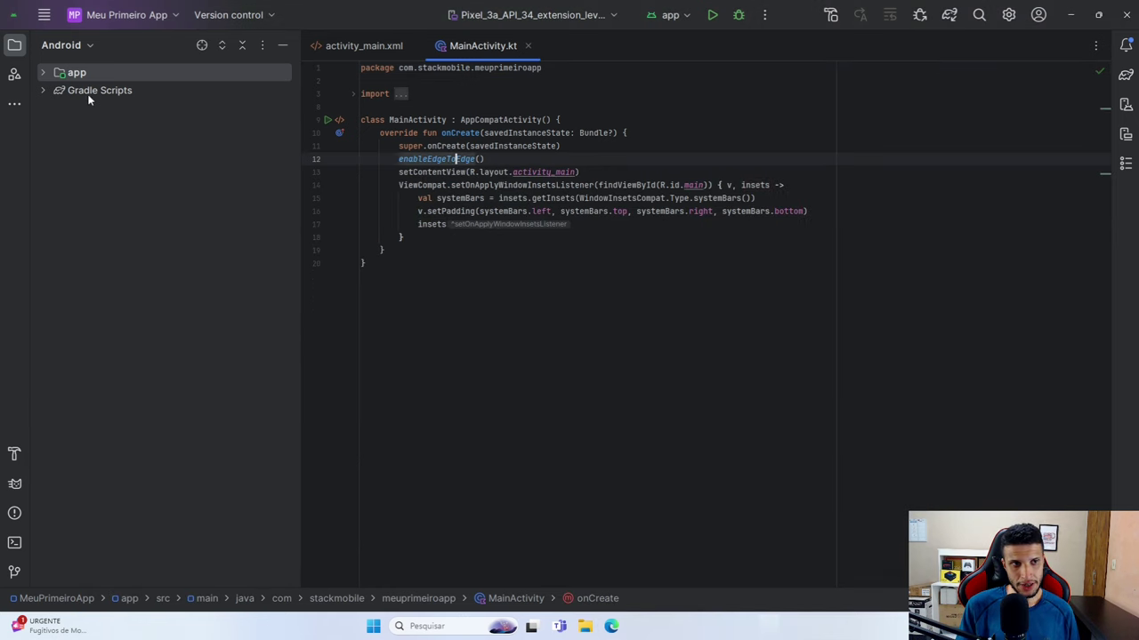
- Expand the app module's res folder and look through its drawable and layout folders
click(43, 72)
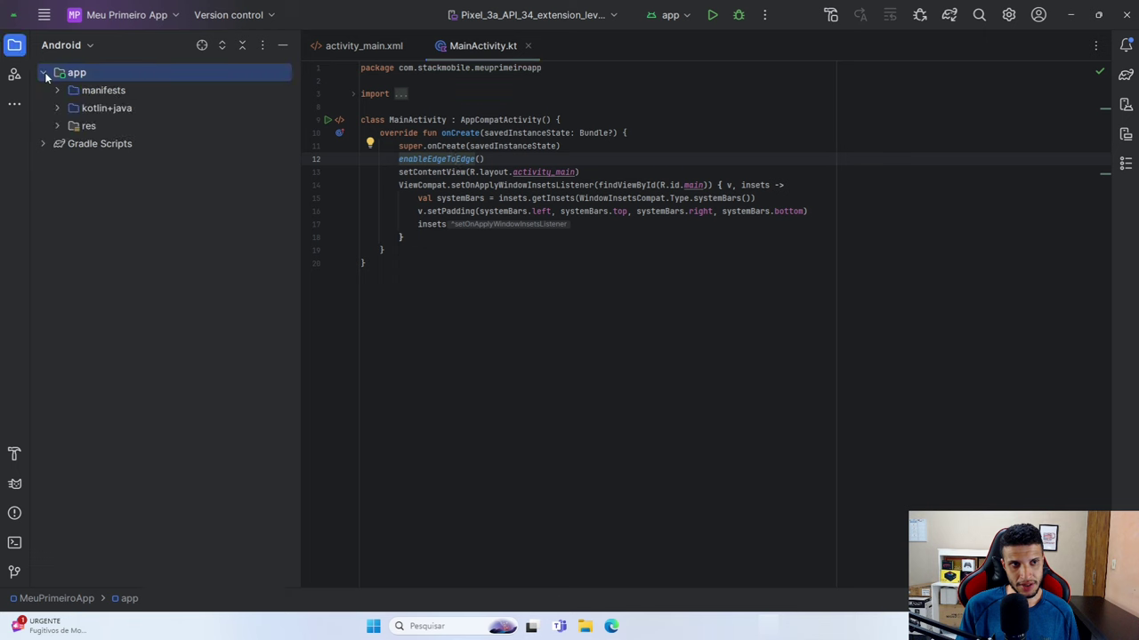
click(58, 126)
double_click(109, 145)
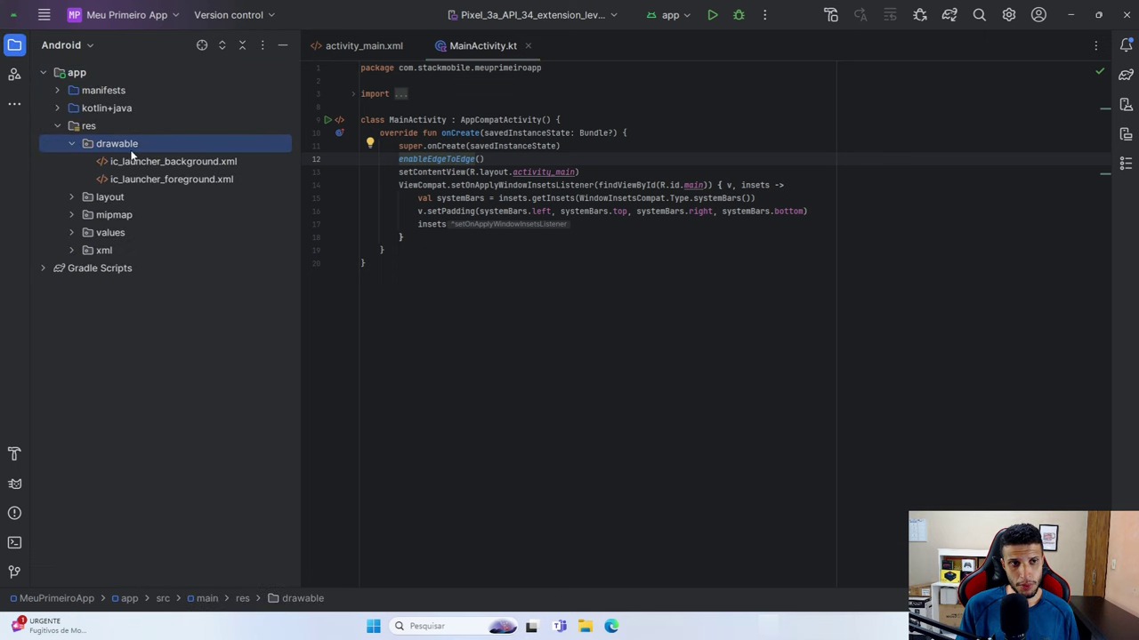
click(72, 144)
click(71, 161)
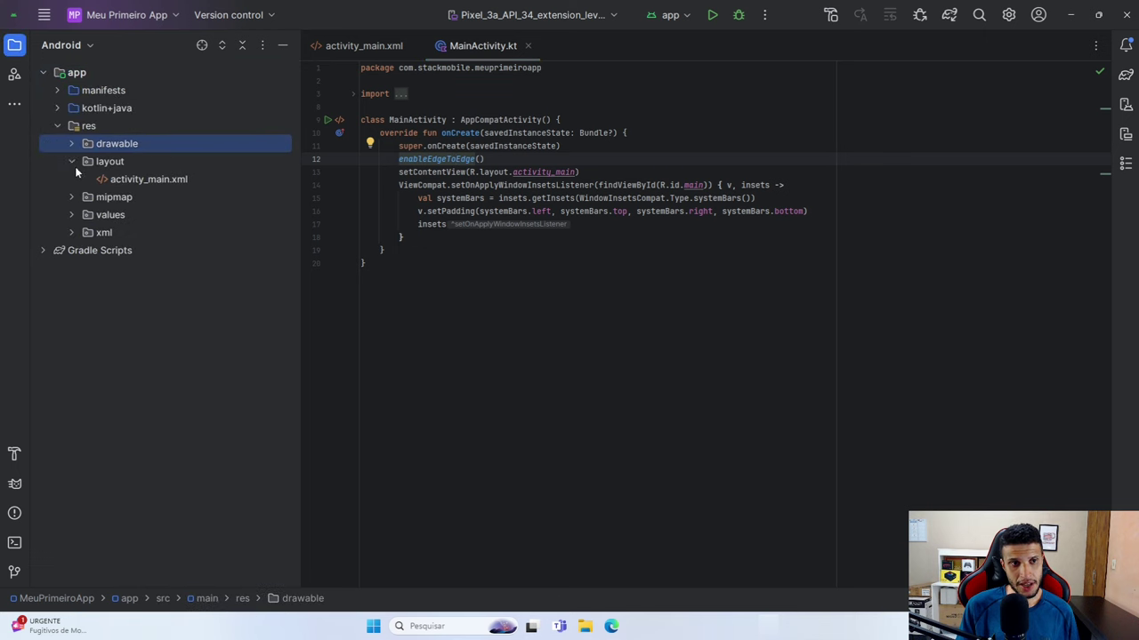
click(71, 162)
- Look at the ic_launcher icon files in the mipmap folder and collapse it
click(72, 180)
click(86, 197)
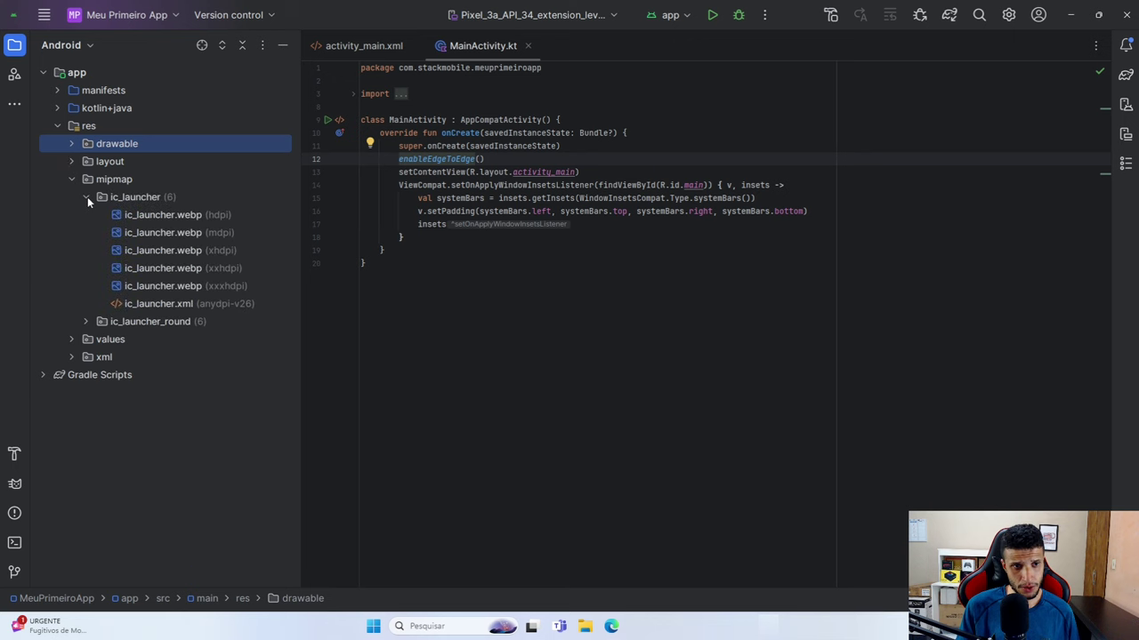
click(86, 196)
click(72, 179)
- View colors.xml and strings.xml from the values folder, closing each file after viewing it
click(72, 197)
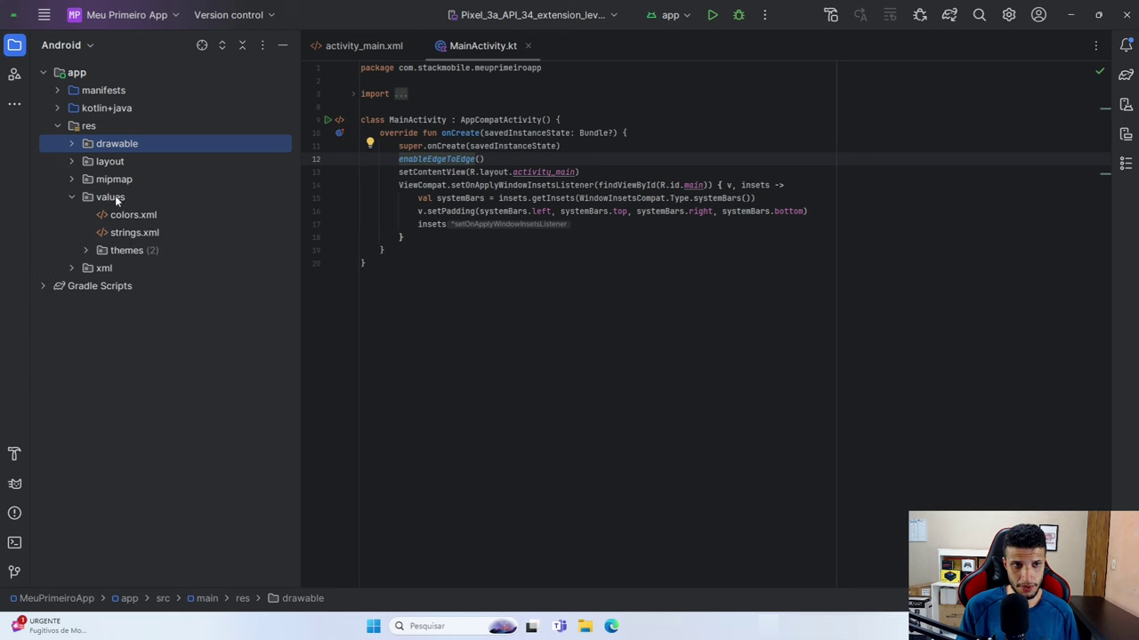
double_click(141, 218)
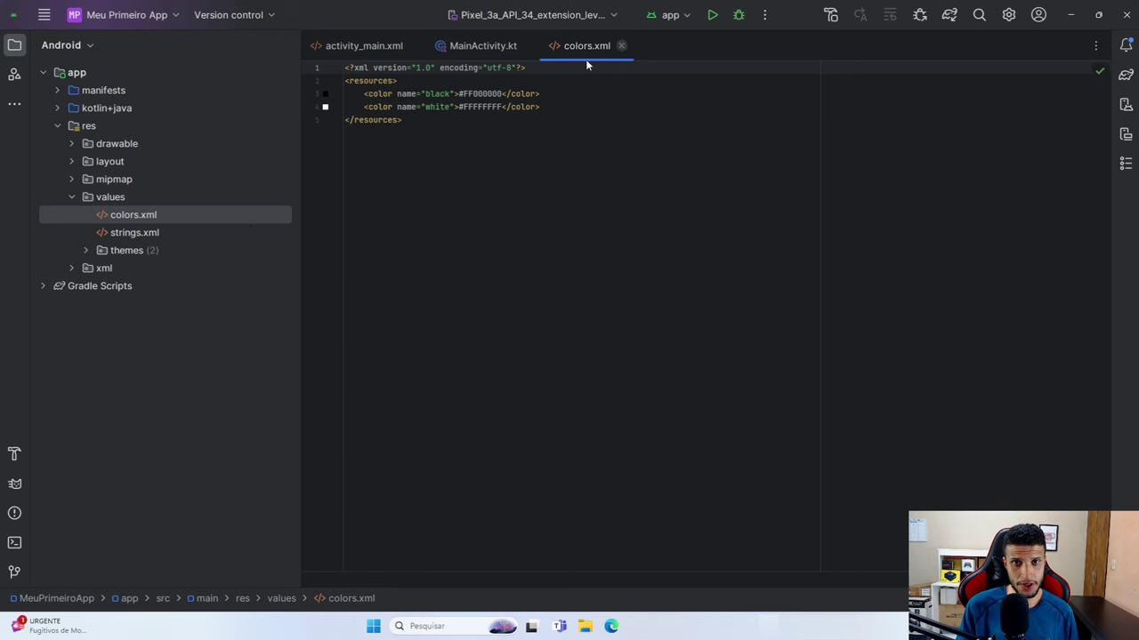
click(621, 46)
double_click(125, 235)
click(676, 46)
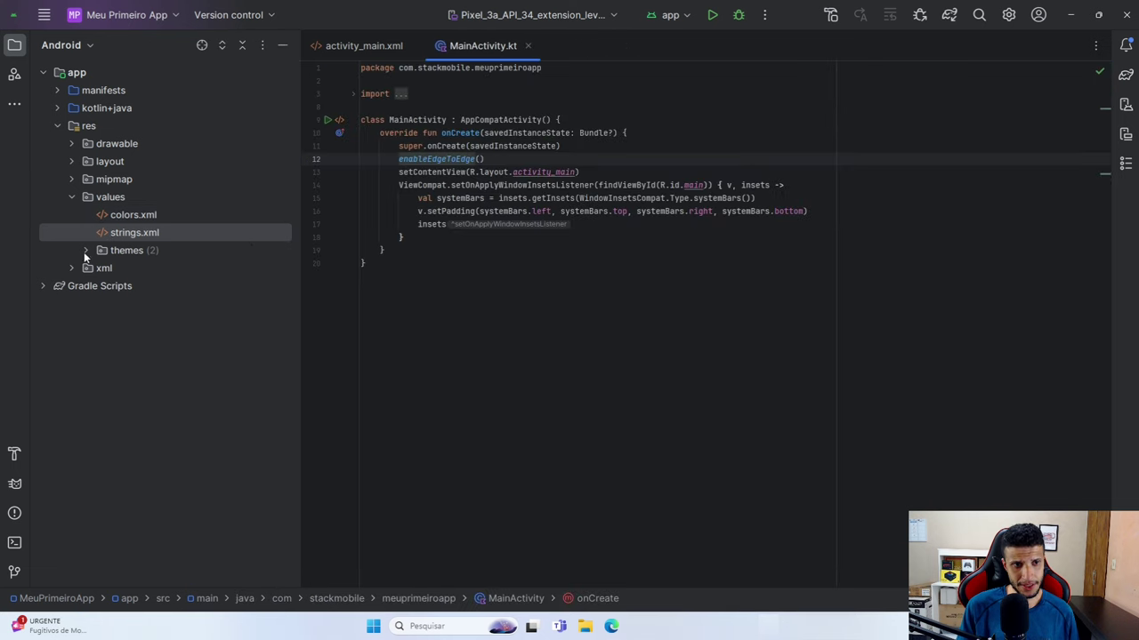
- Look at the regular and night themes.xml files in the themes folder and collapse the values folder
click(86, 250)
click(150, 267)
click(163, 285)
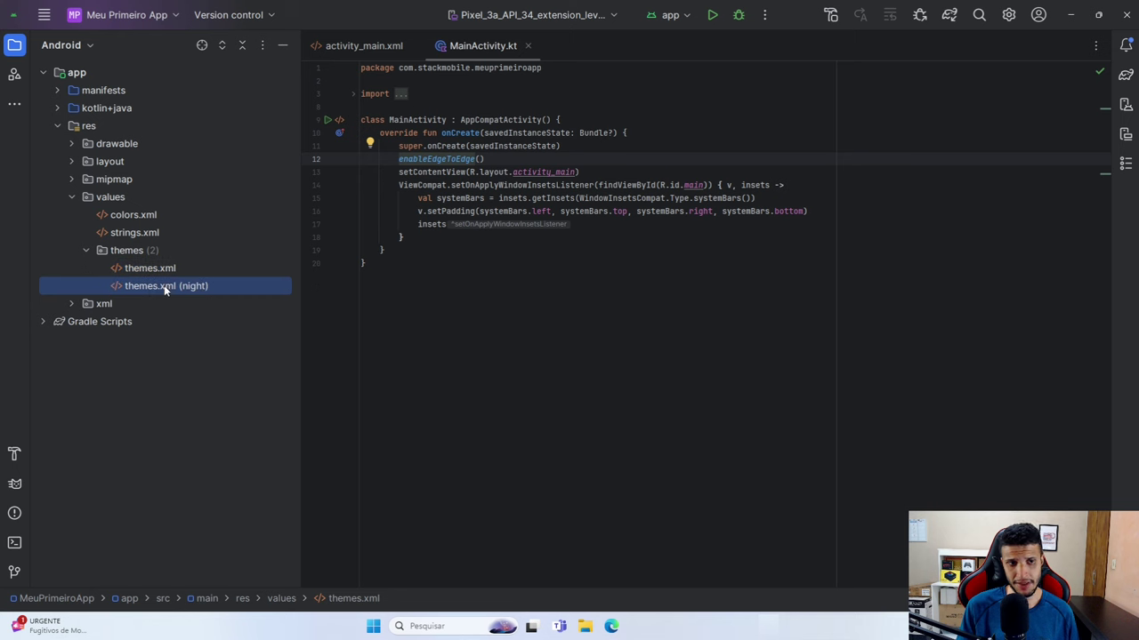
click(72, 197)
- Expand Gradle Scripts and look through its files, from the project and module build.gradle.kts to libs.versions.toml
click(43, 232)
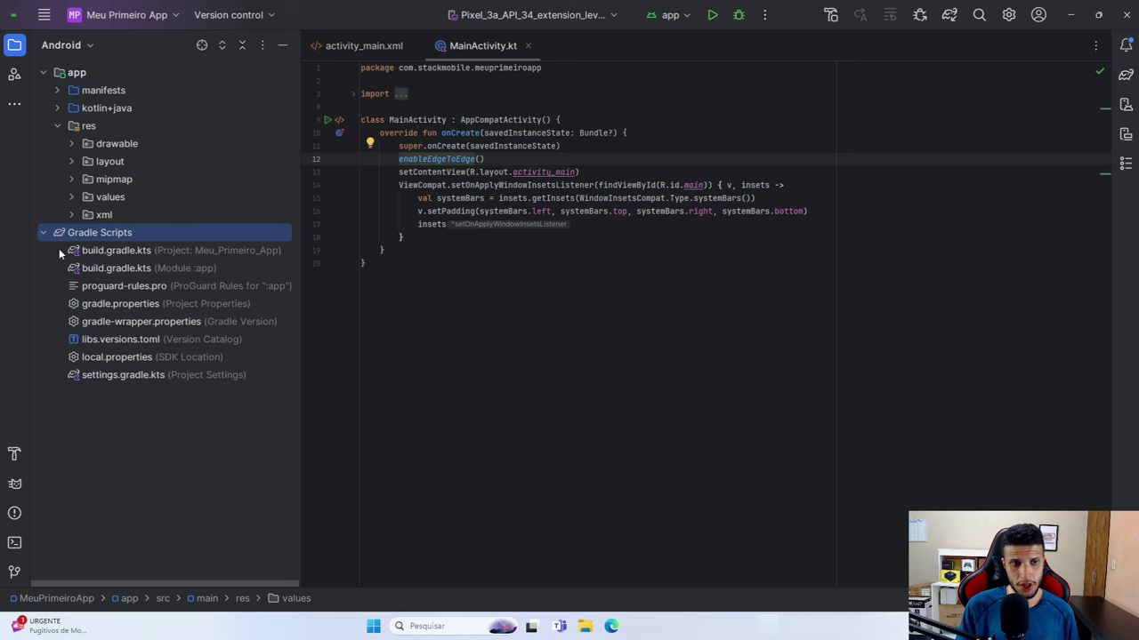
click(124, 252)
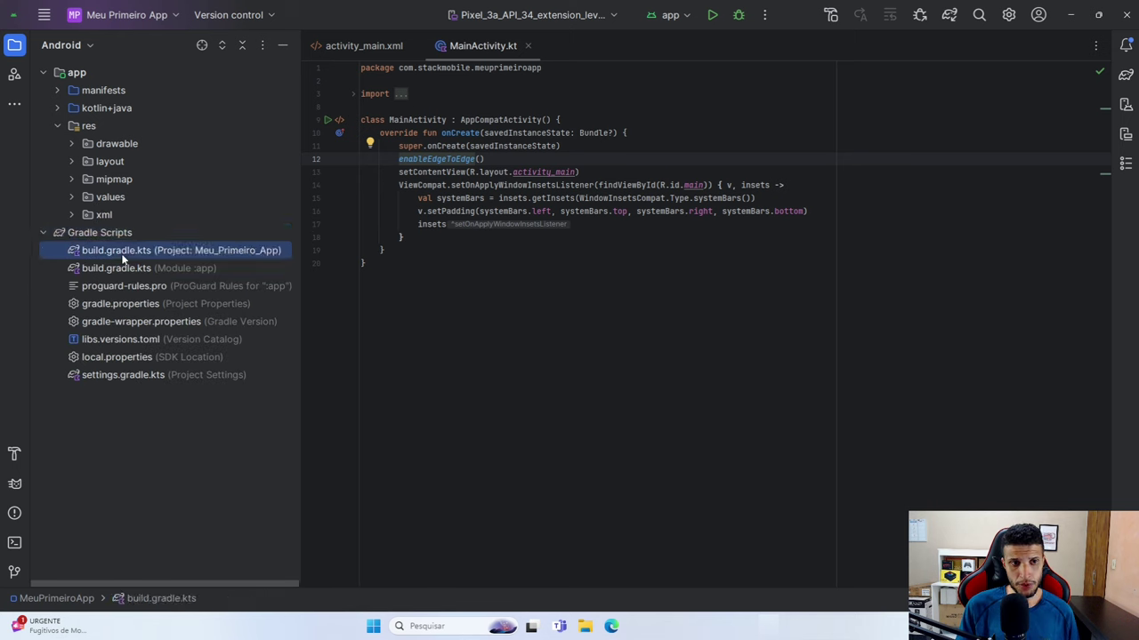
click(169, 267)
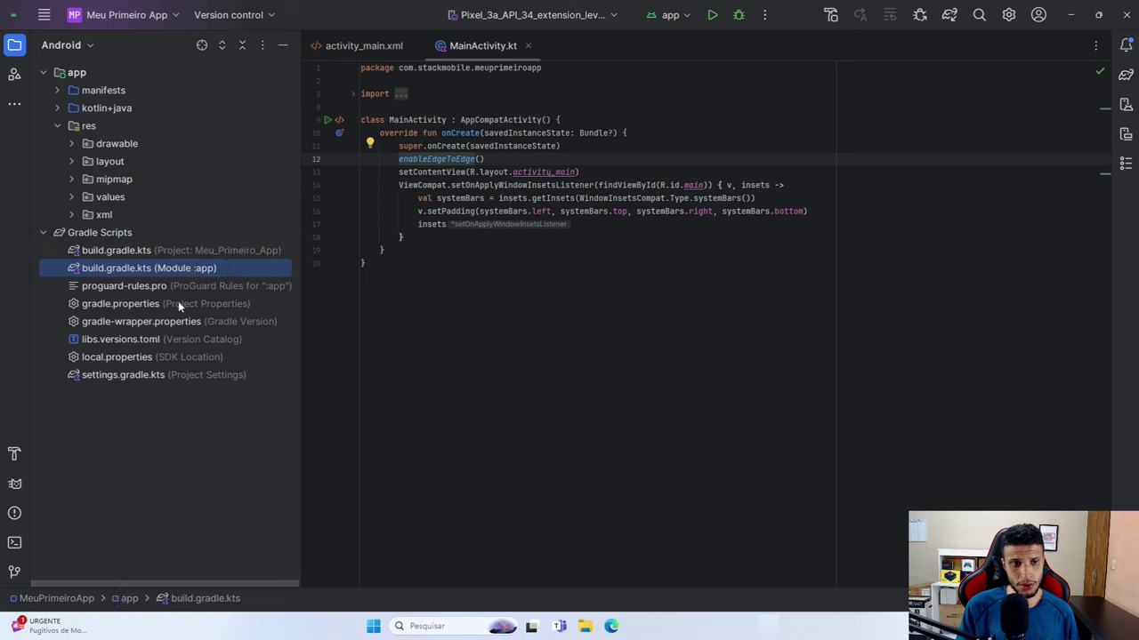
key(Down)
key(Down)
key(Down)
key(Down)
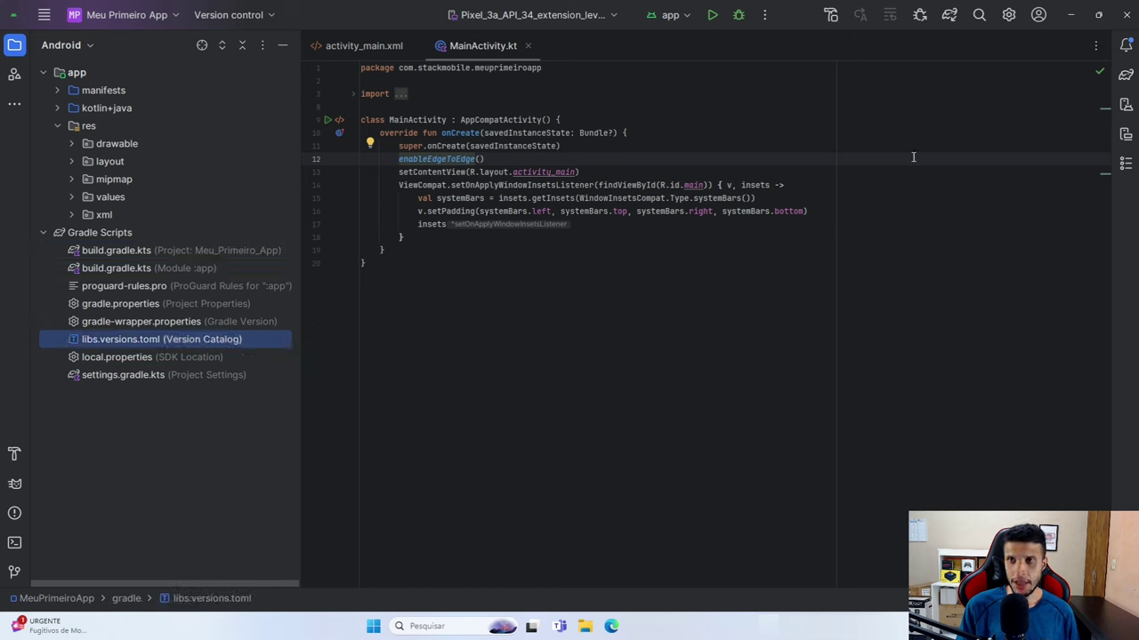
- Open the IDE settings and show the font options for the code editor
click(1008, 16)
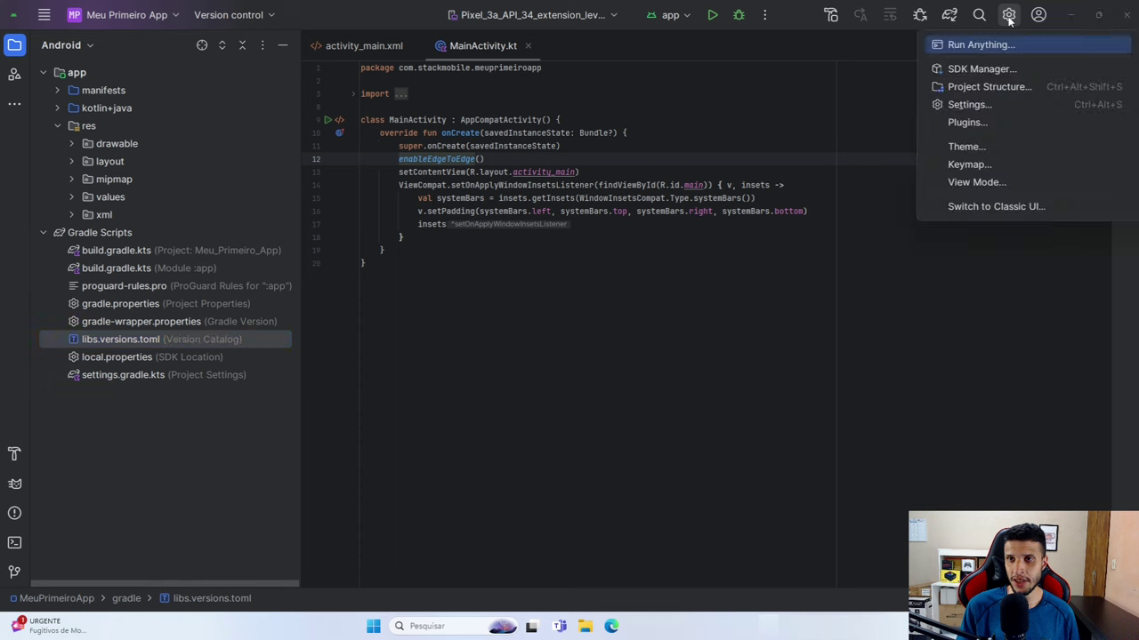
click(970, 105)
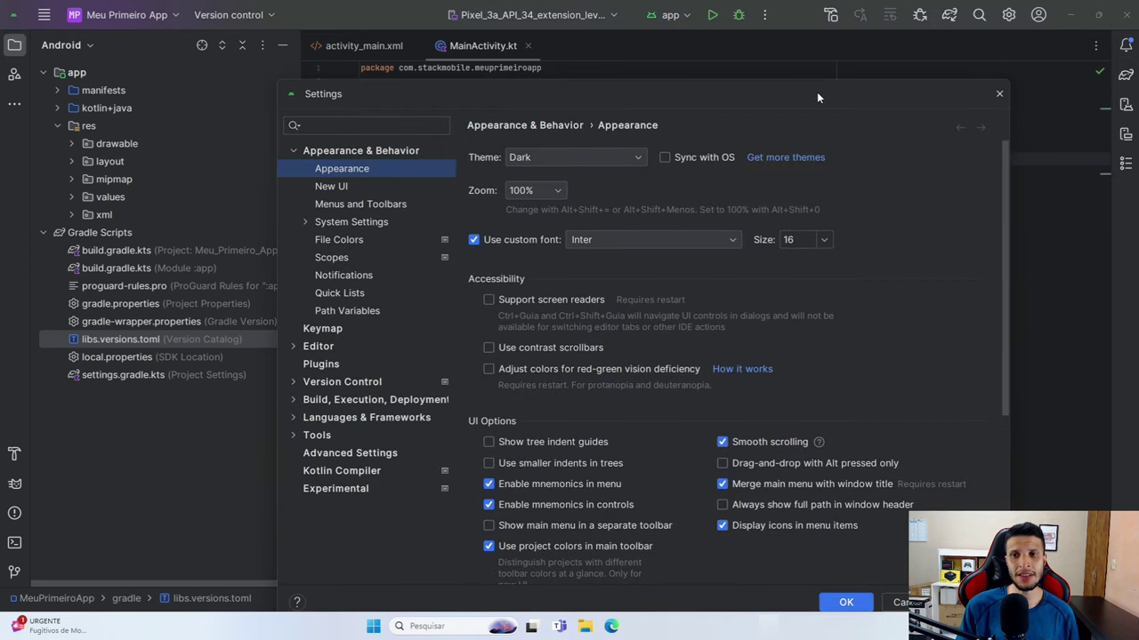
drag(721, 92, 703, 318)
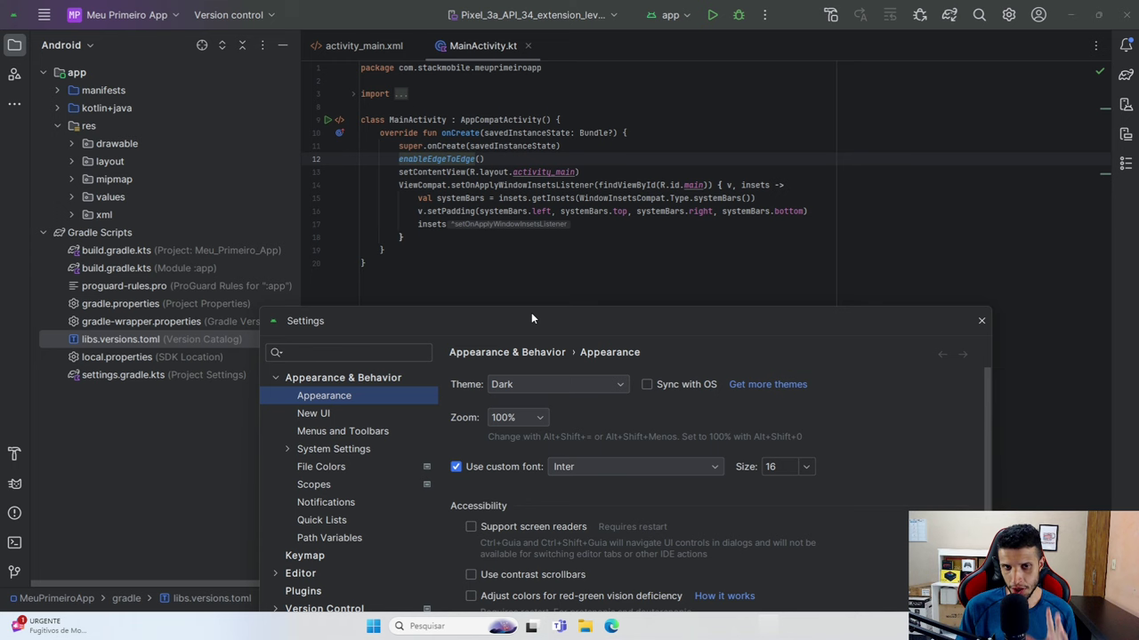
drag(531, 319, 572, 86)
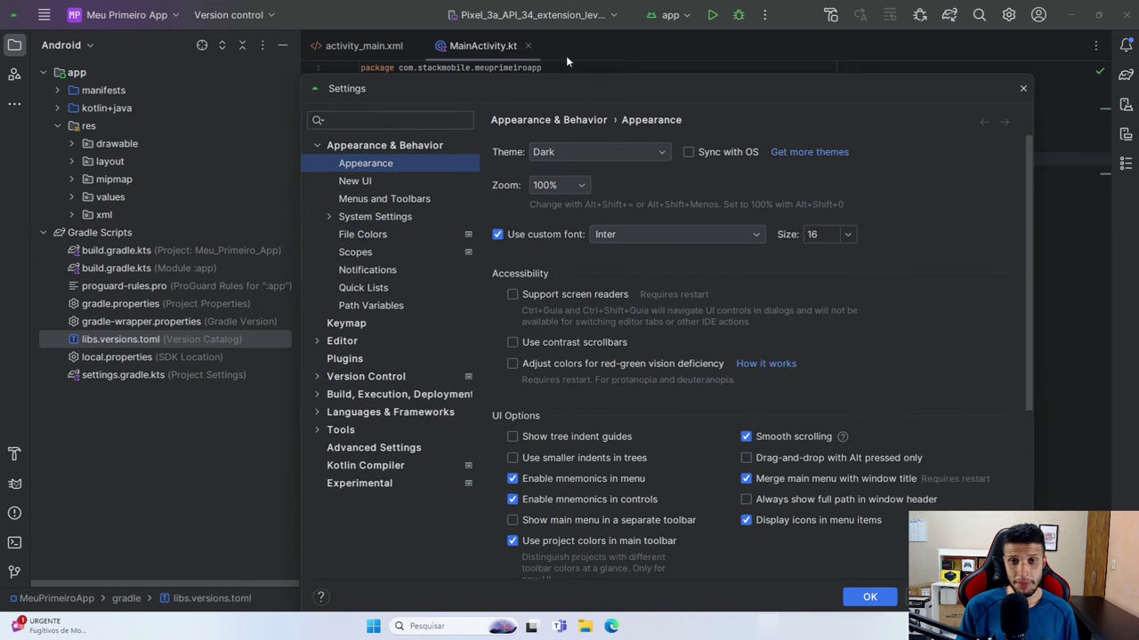
click(343, 345)
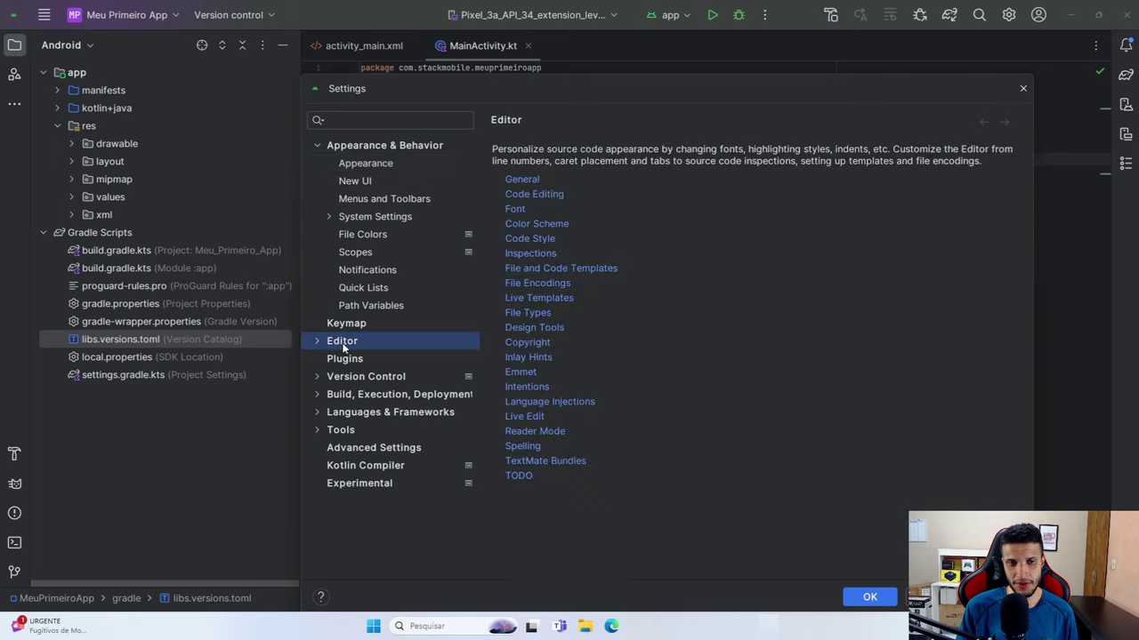
click(317, 342)
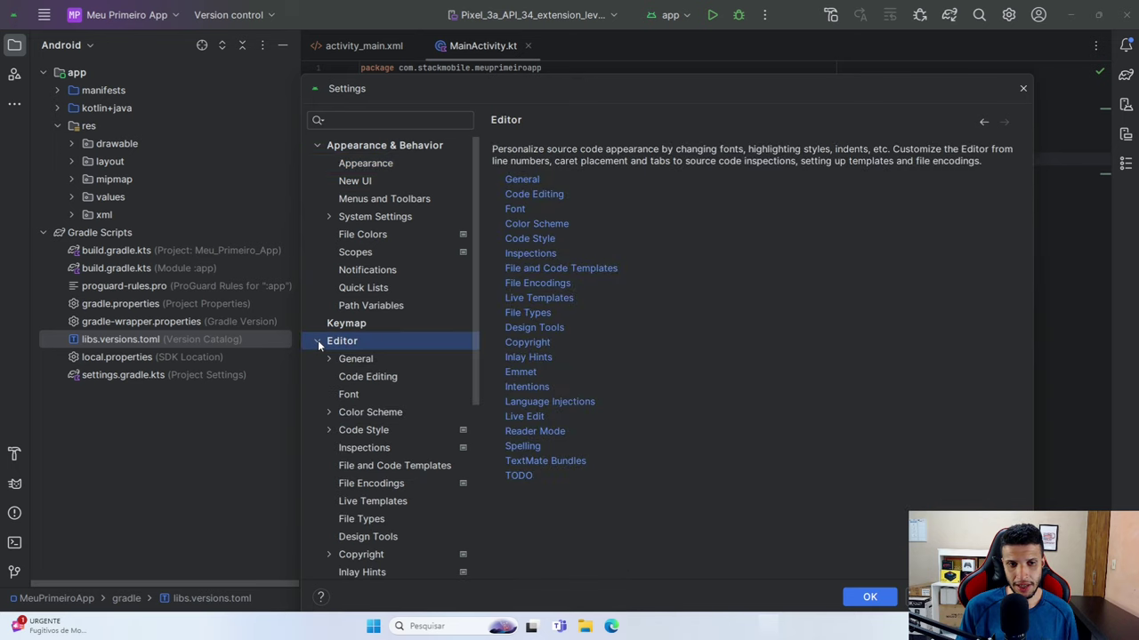
click(349, 395)
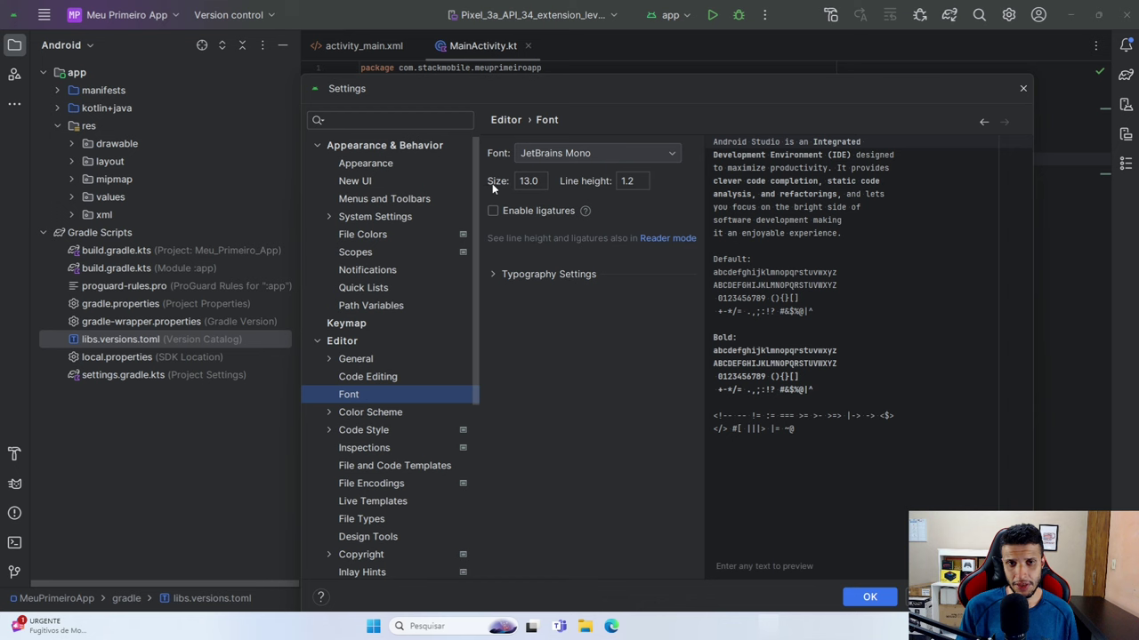
- Try editor font sizes of 18 and 20 and compare them in the preview
click(527, 182)
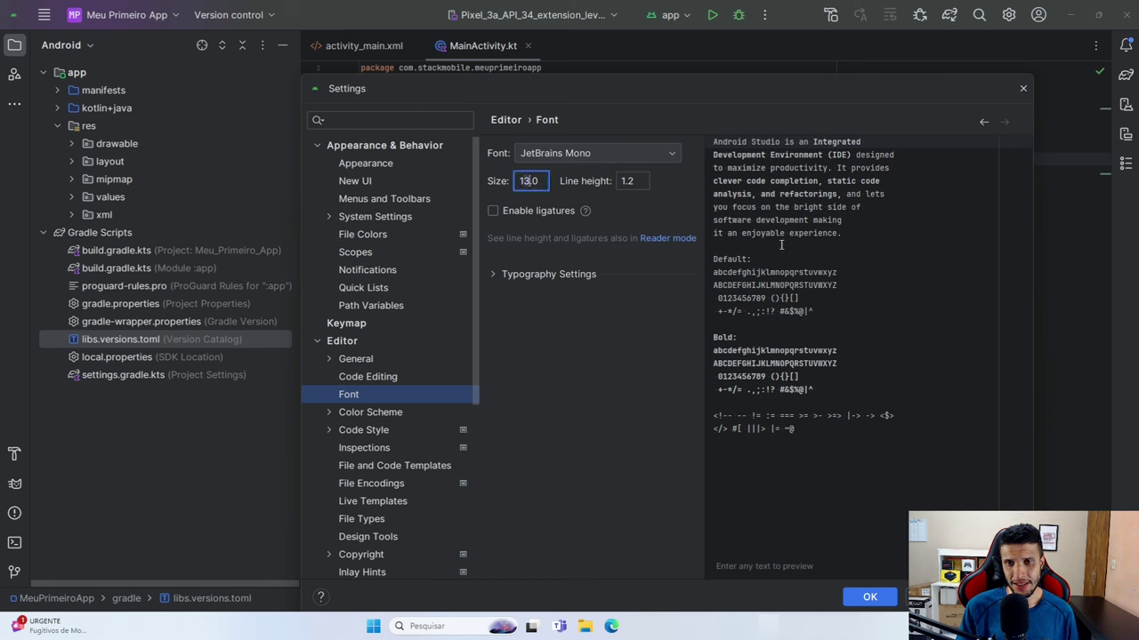
drag(534, 182, 509, 180)
text(18)
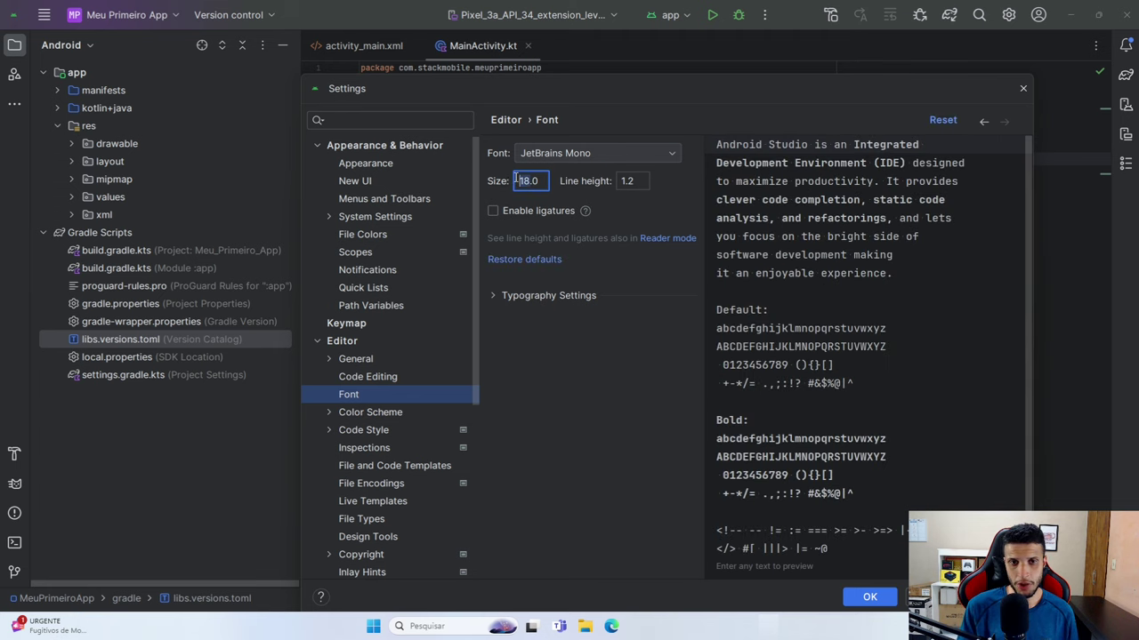
text(20)
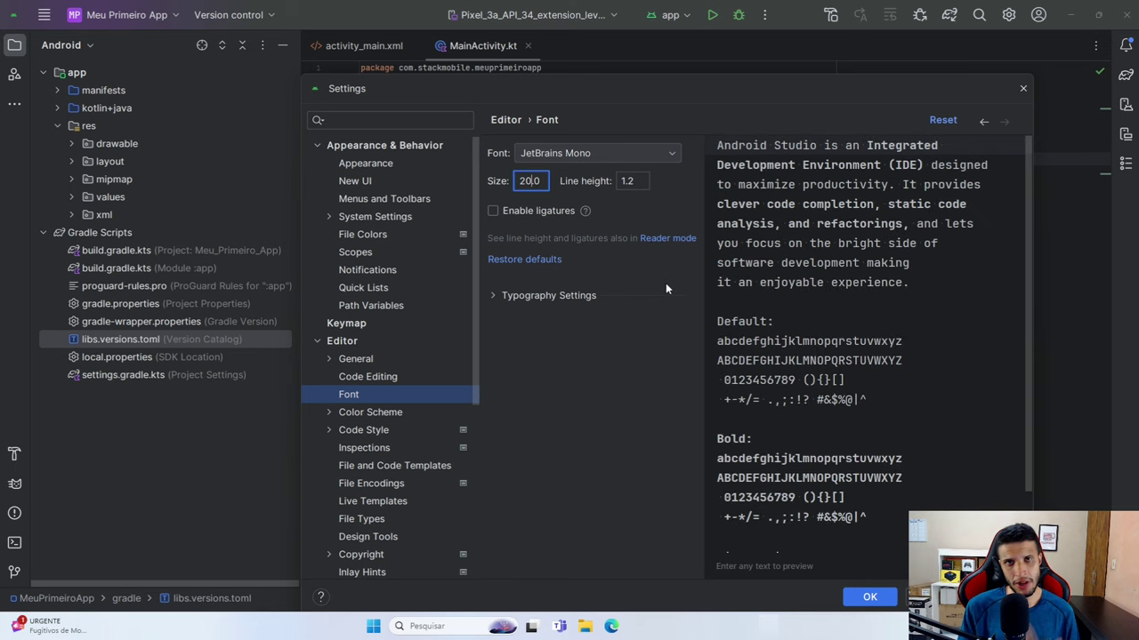
- Set the editor font size to 21
drag(532, 180, 514, 179)
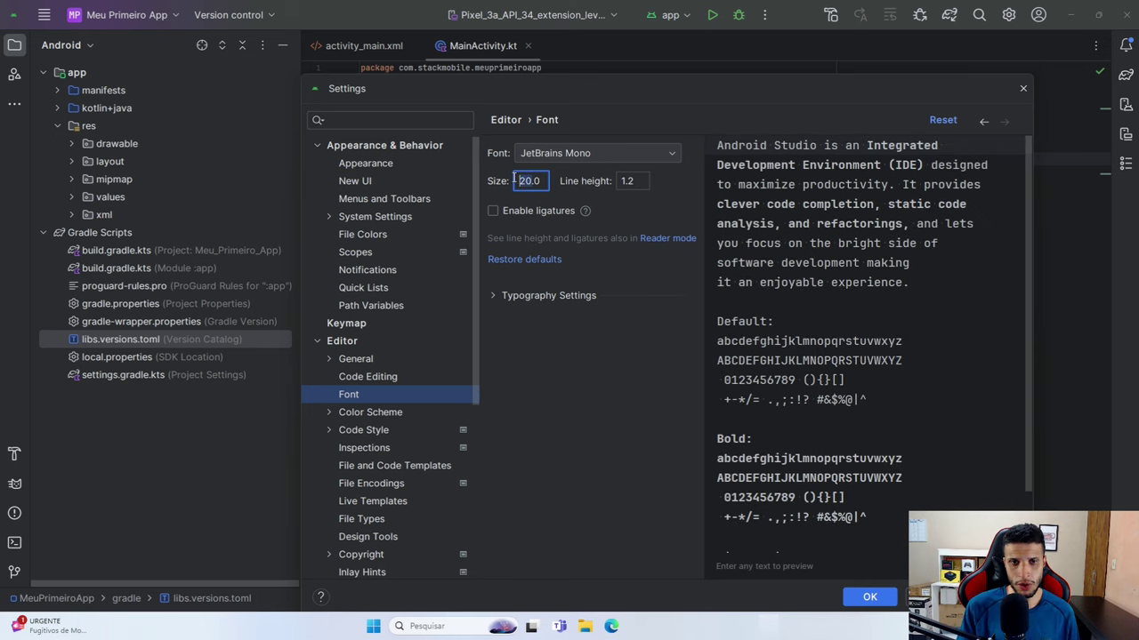
text(23)
key(BackSpace)
text(1)
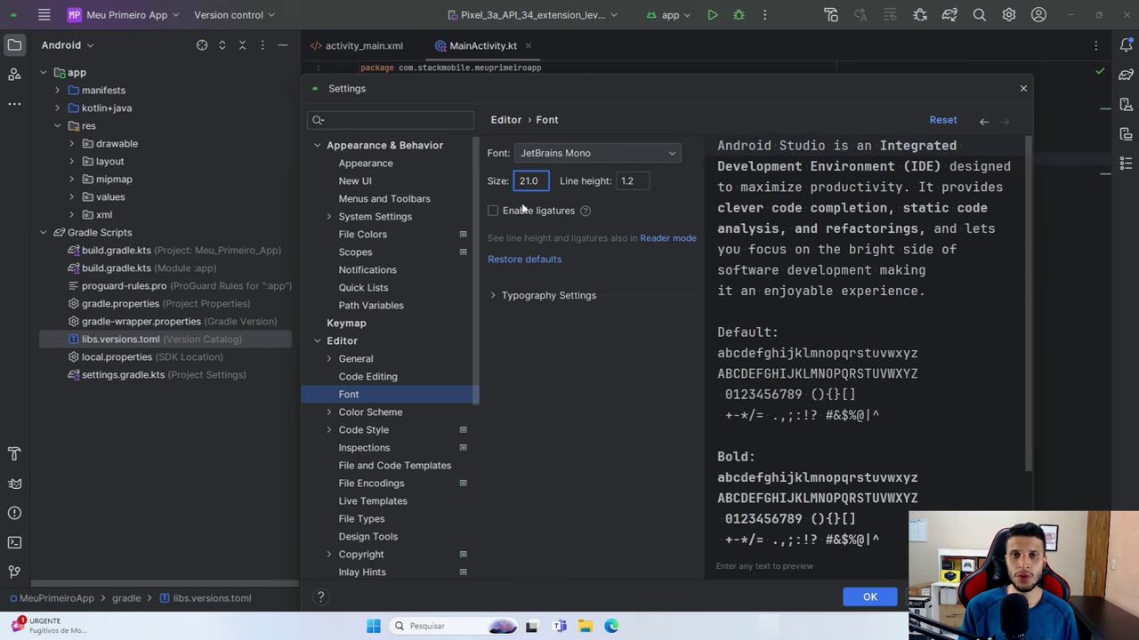
drag(540, 181, 513, 183)
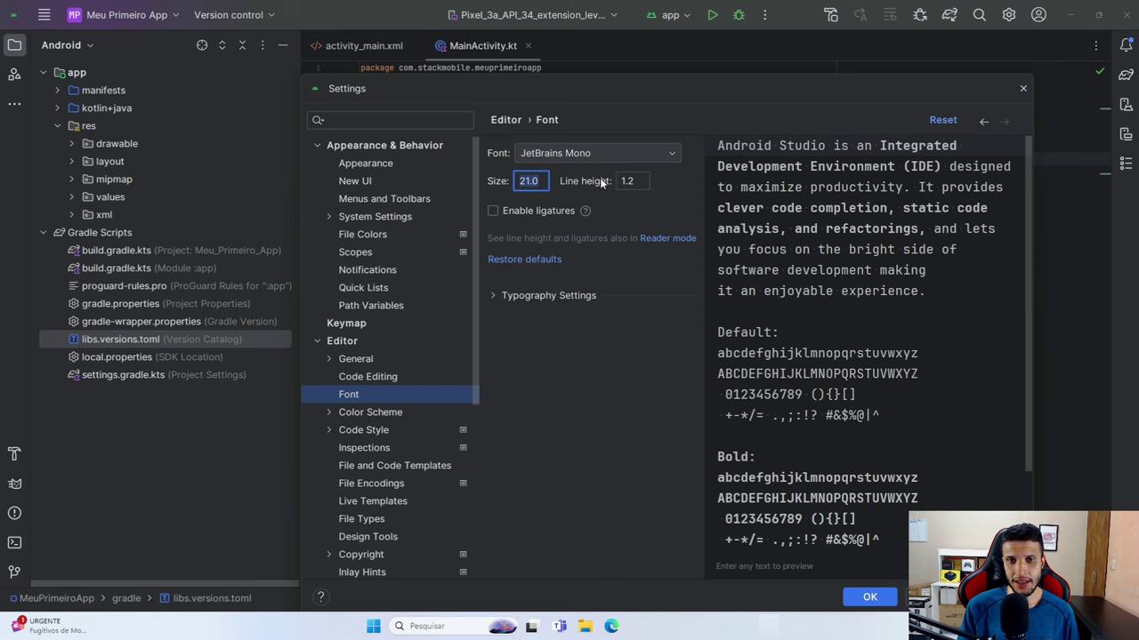
- Try a line height of 2.0, examine the spacing in the preview text, and set the line height back to 1.2
click(634, 181)
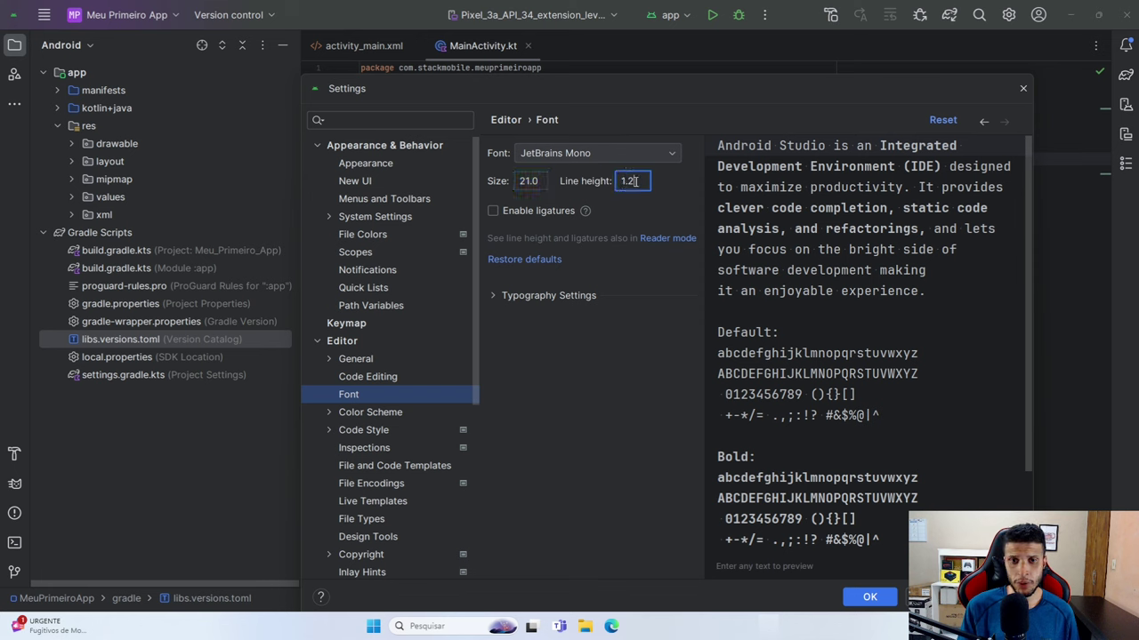
drag(635, 178, 615, 181)
text(2.0)
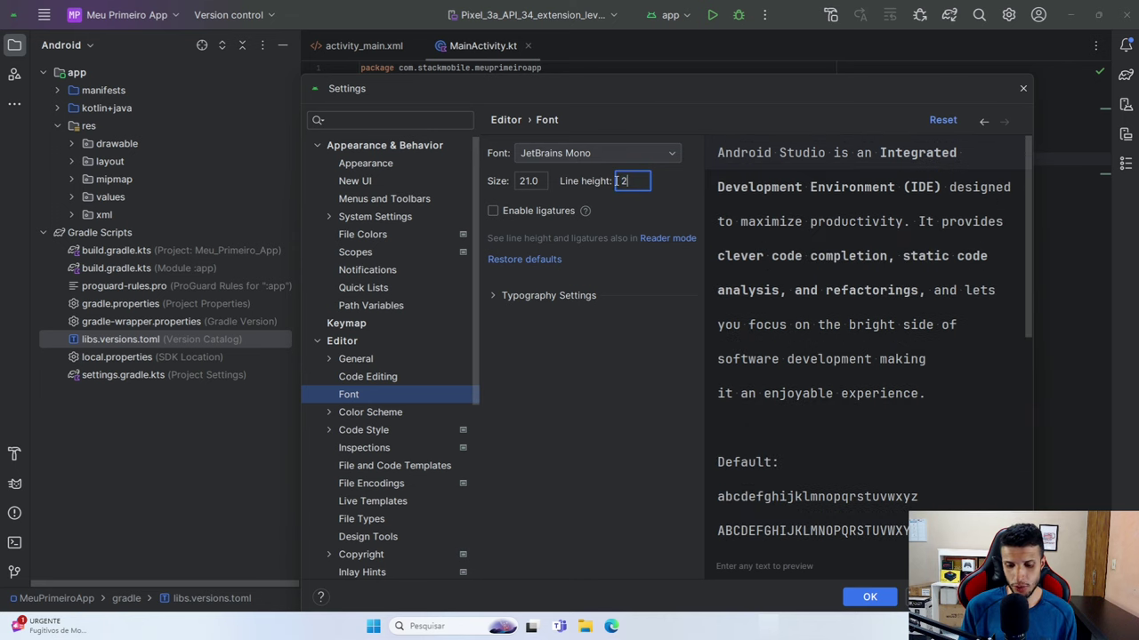
click(727, 187)
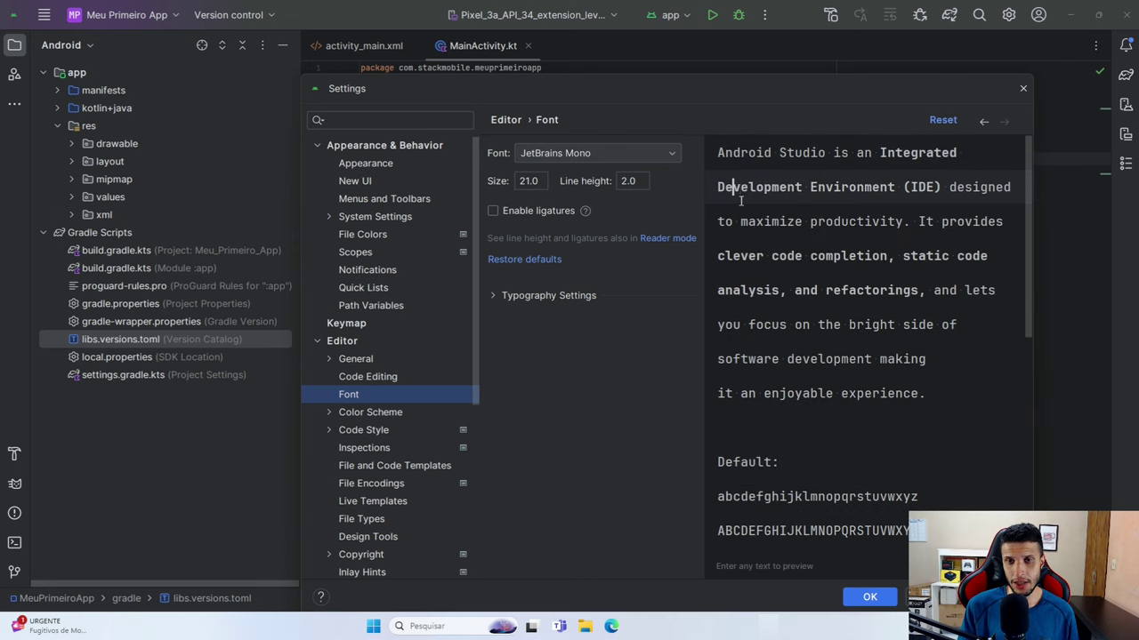
click(741, 222)
click(757, 325)
click(765, 359)
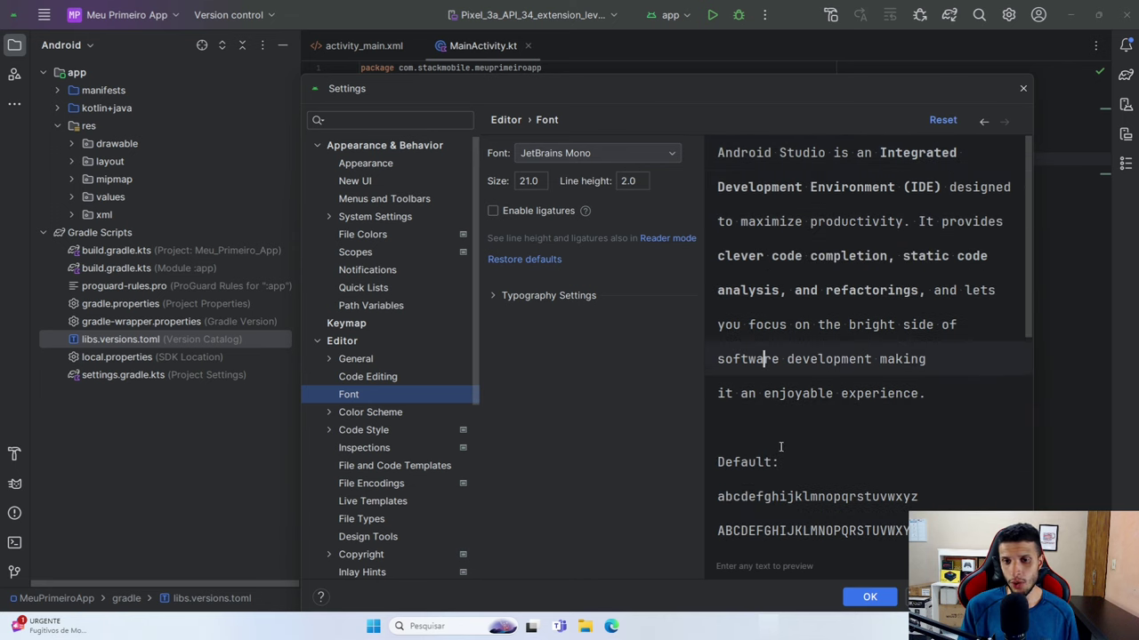
click(781, 462)
click(628, 181)
key(ctrl+a)
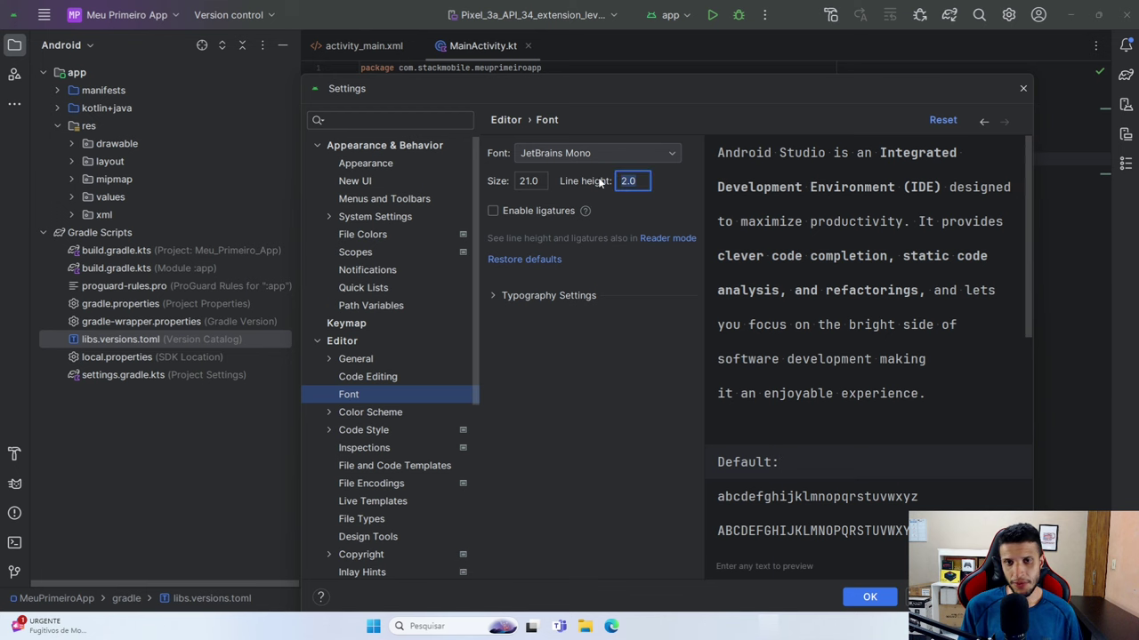
text(1.2)
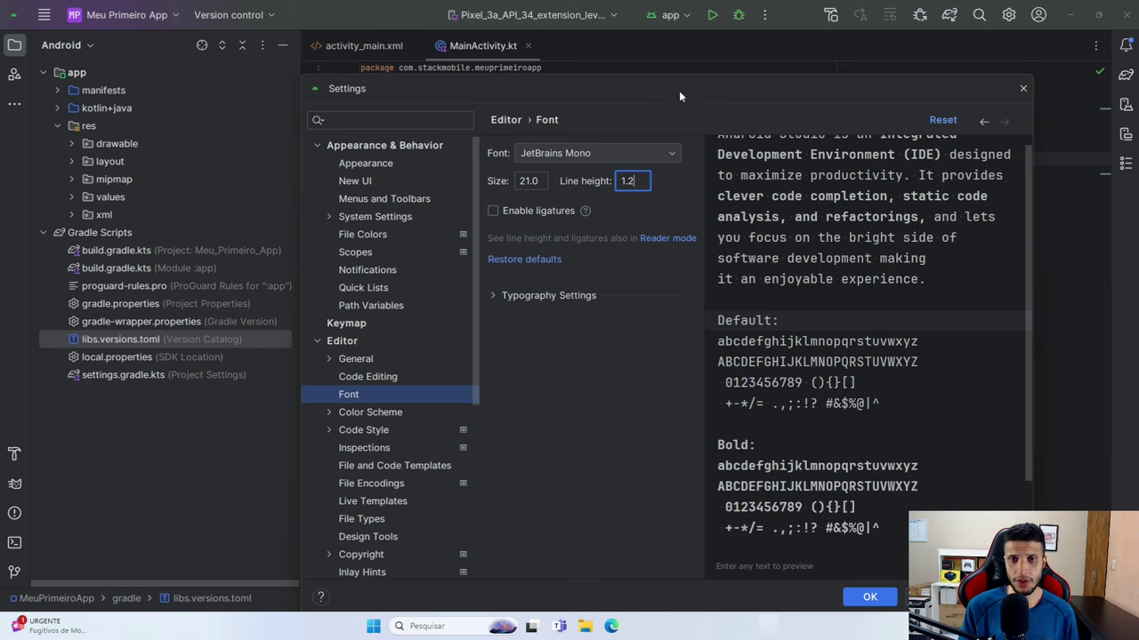
- Keep JetBrains Mono as the editor font and apply the font settings to check them in the MainActivity.kt code
drag(679, 91, 650, 54)
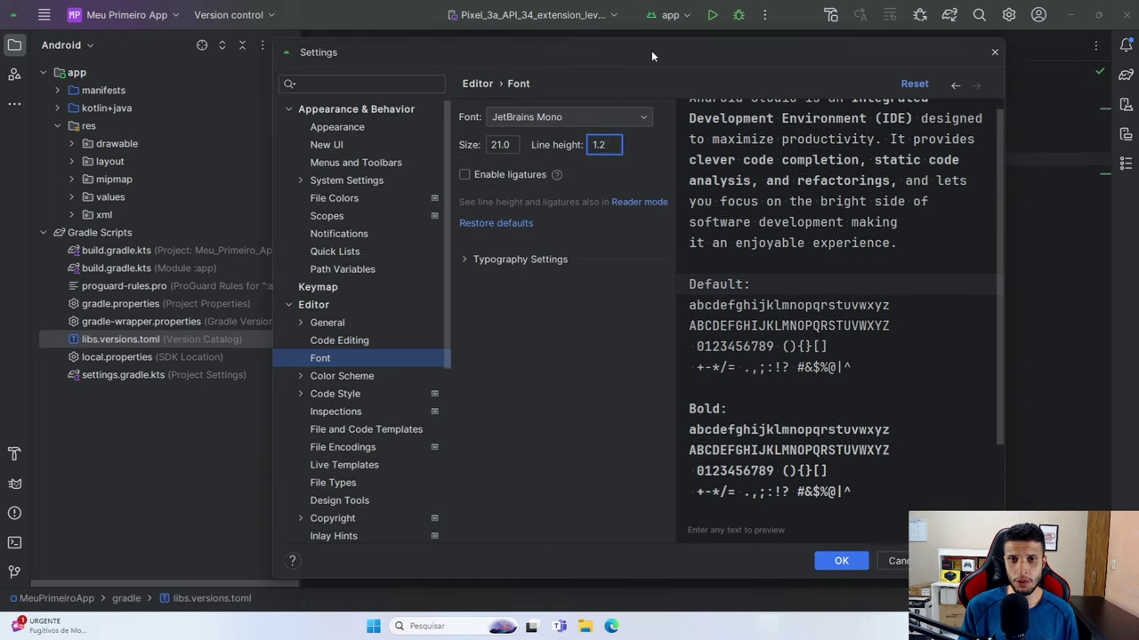
click(533, 117)
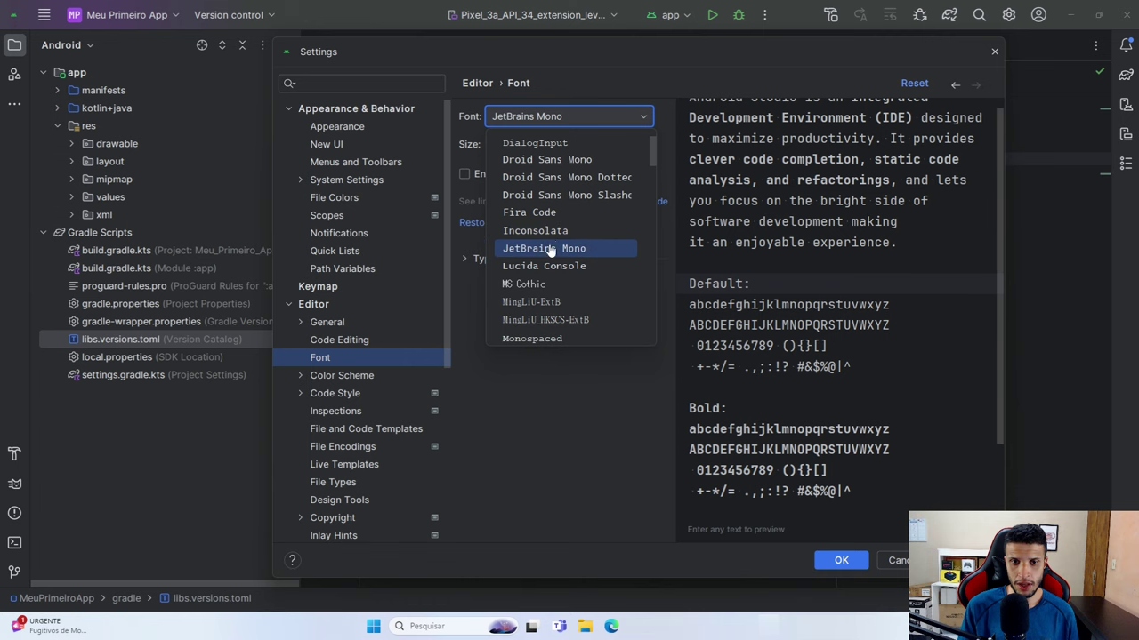
click(851, 293)
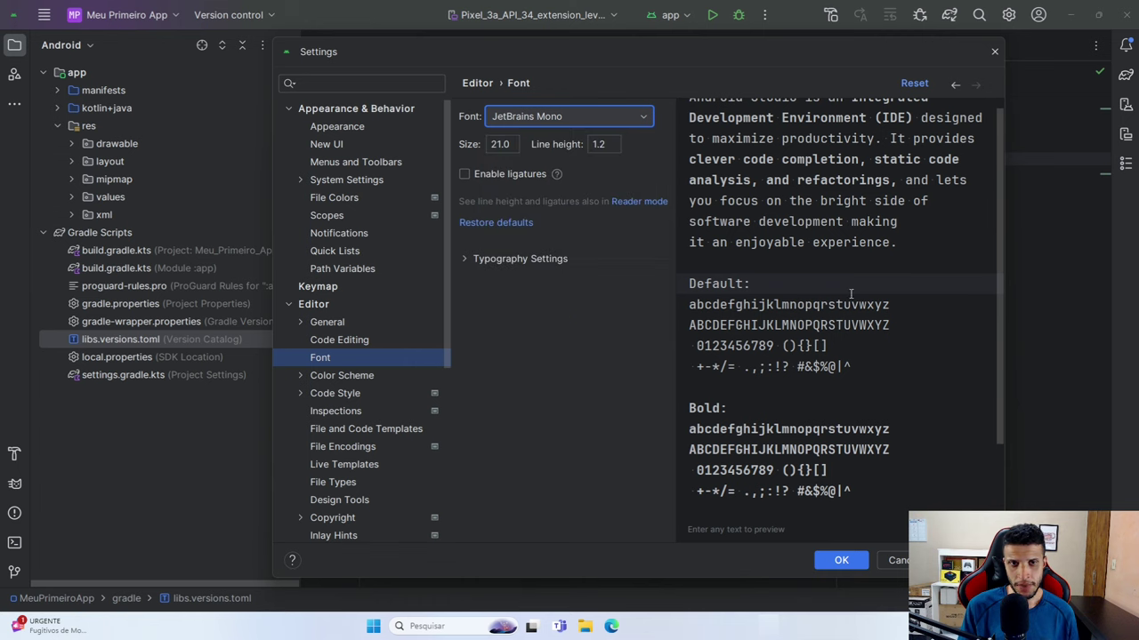
click(360, 83)
drag(641, 51, 572, 387)
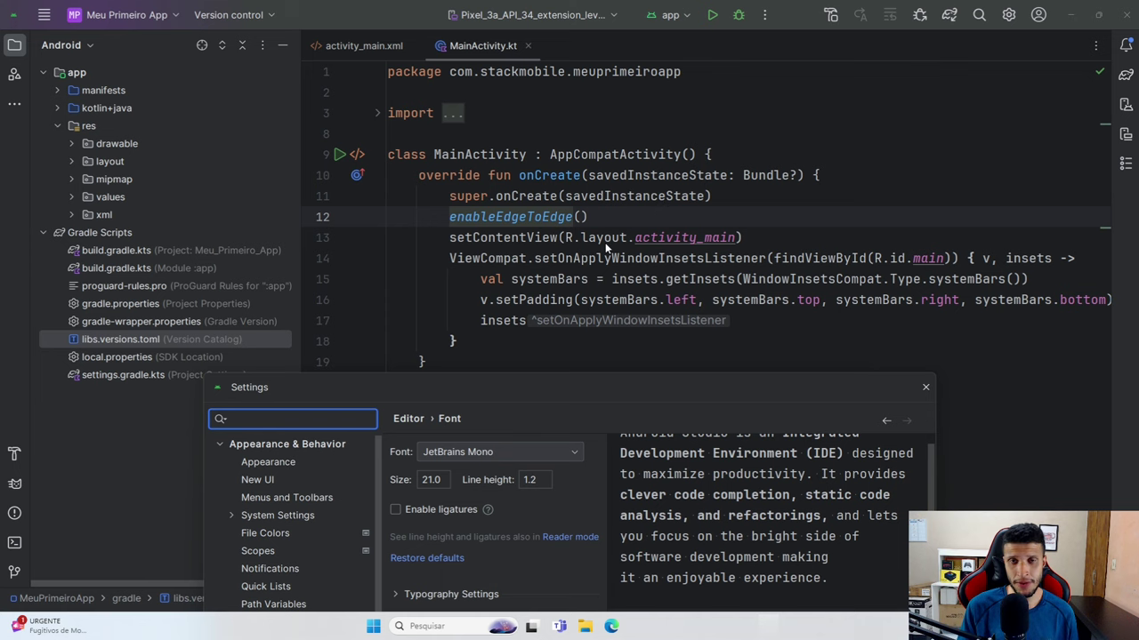
drag(574, 384, 686, 93)
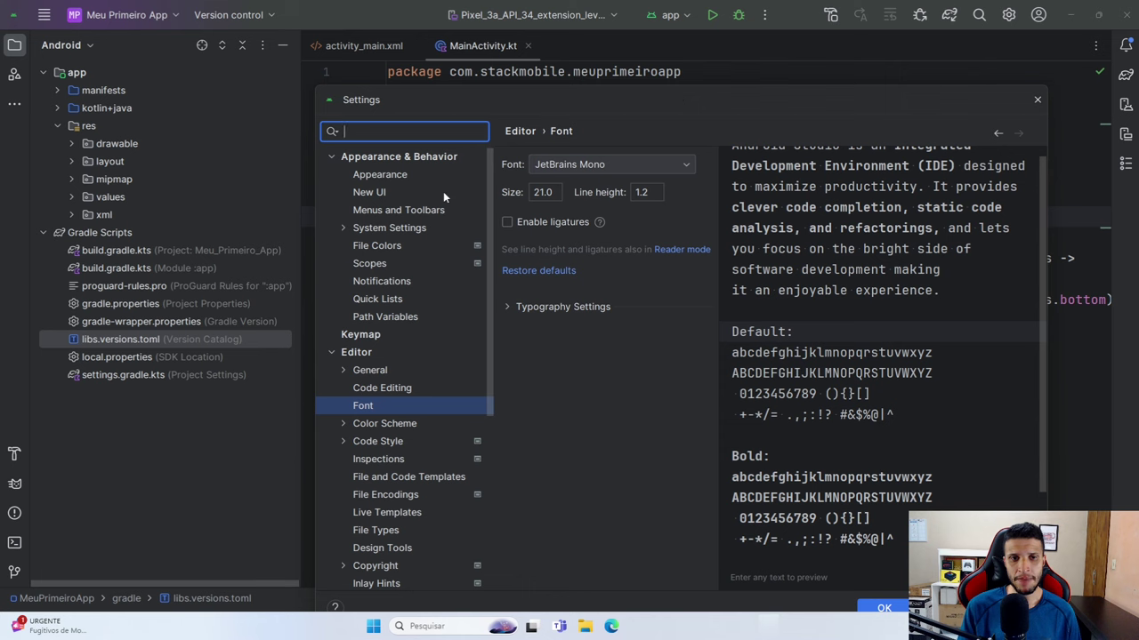
- Set the IDE's appearance theme to Light
click(392, 174)
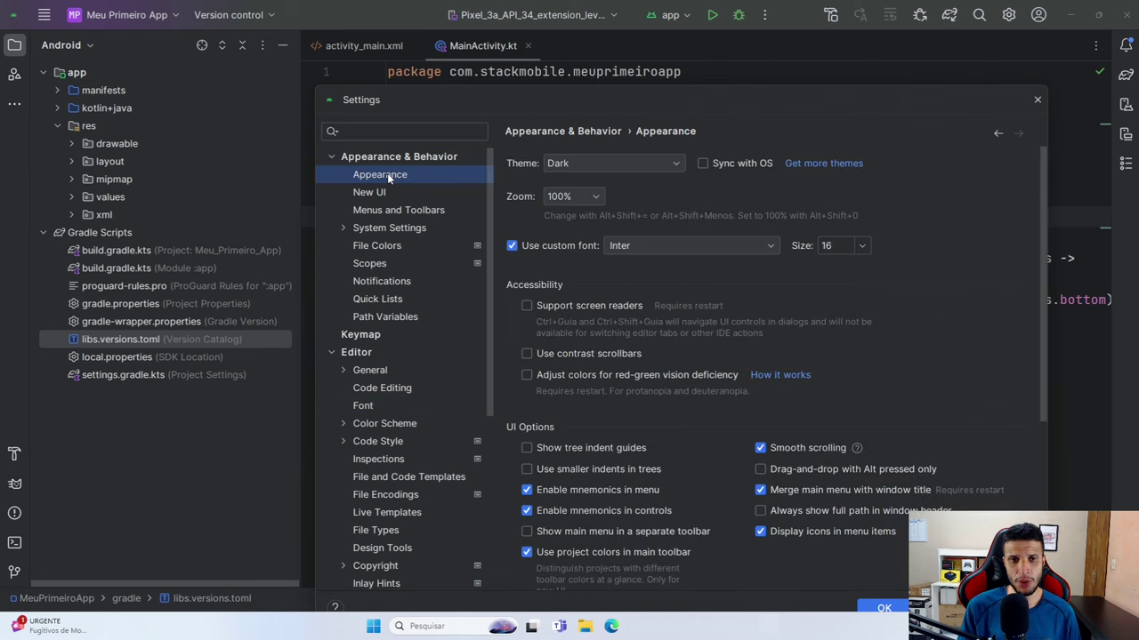
click(609, 163)
click(576, 199)
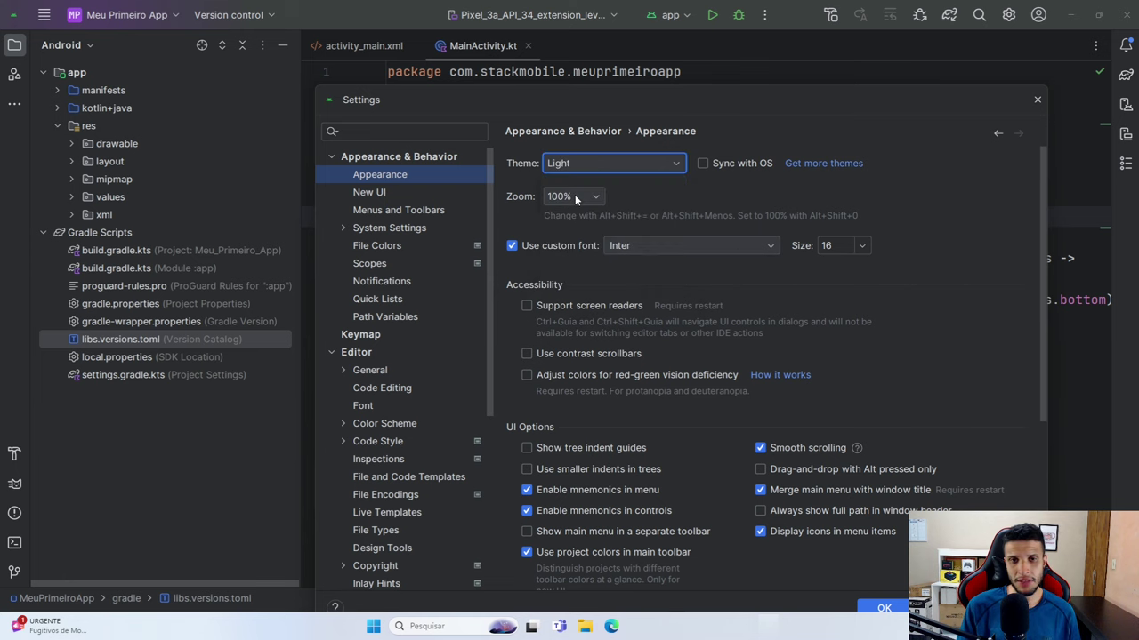
- Try the Darcula theme for the IDE's appearance
scroll(588, 160, down, 1)
click(628, 158)
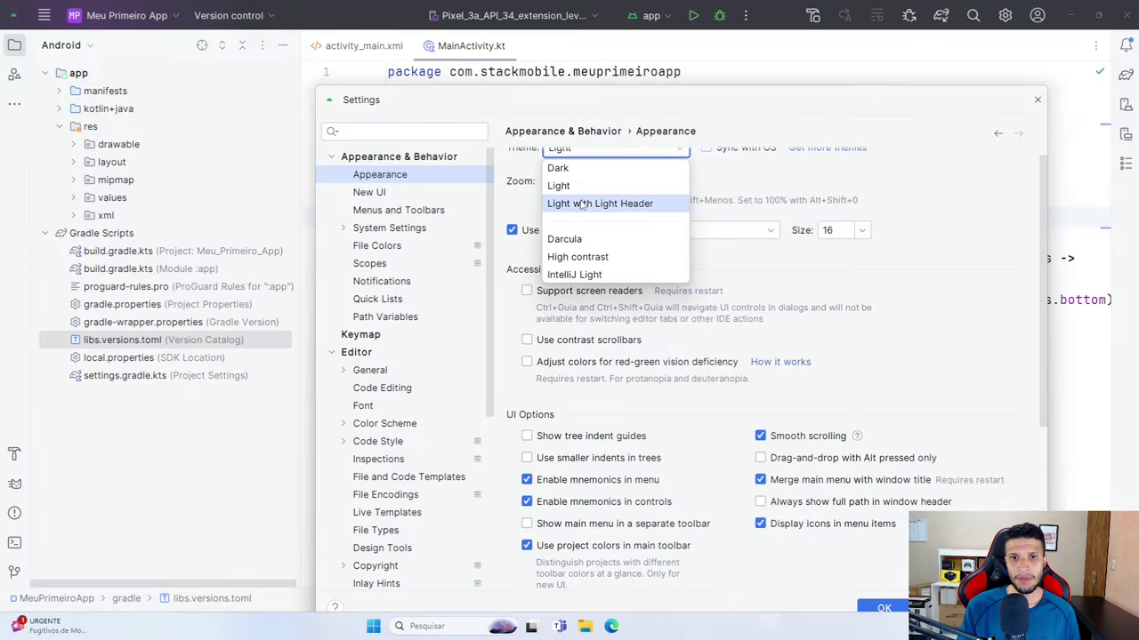
click(572, 239)
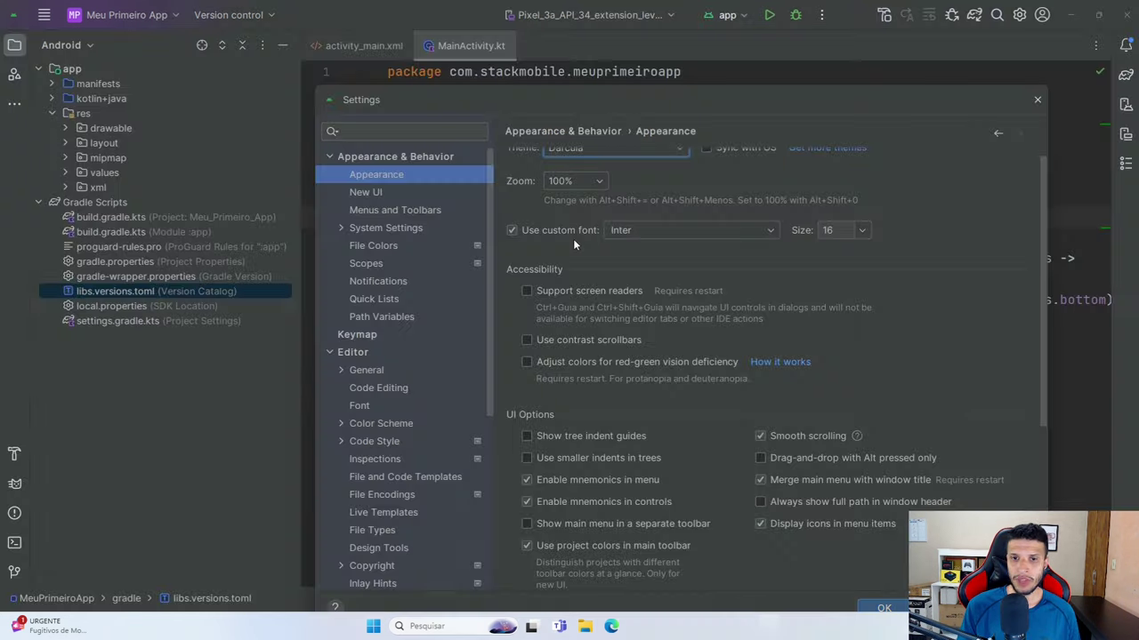
- Set the IDE theme to Dark with a custom font size of 16 and apply the settings
click(610, 152)
click(571, 167)
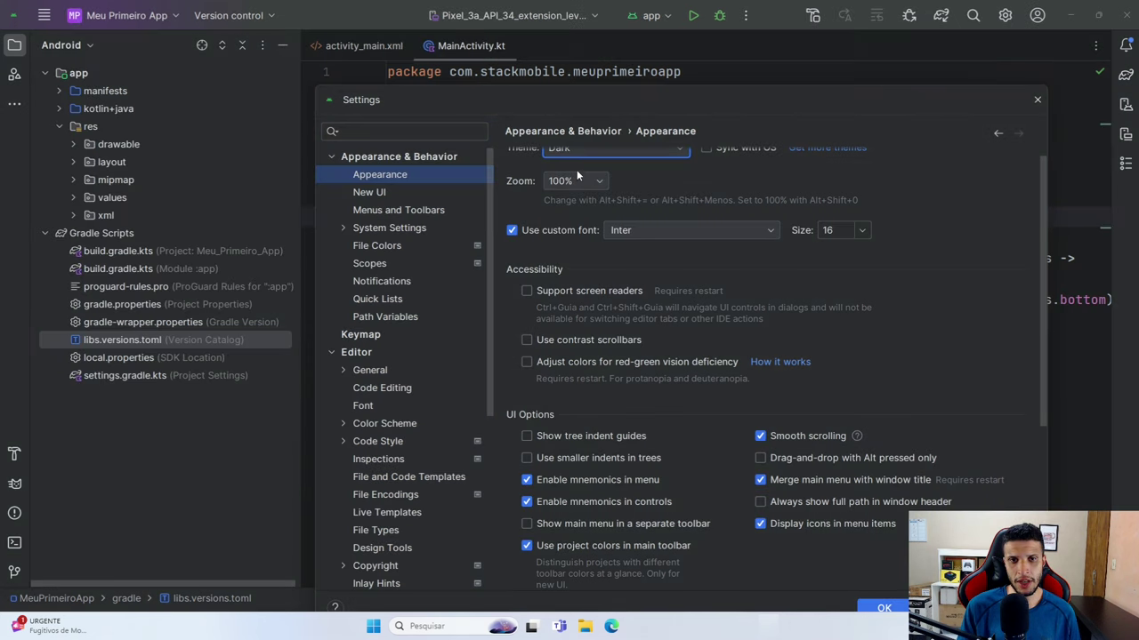
click(864, 230)
click(834, 405)
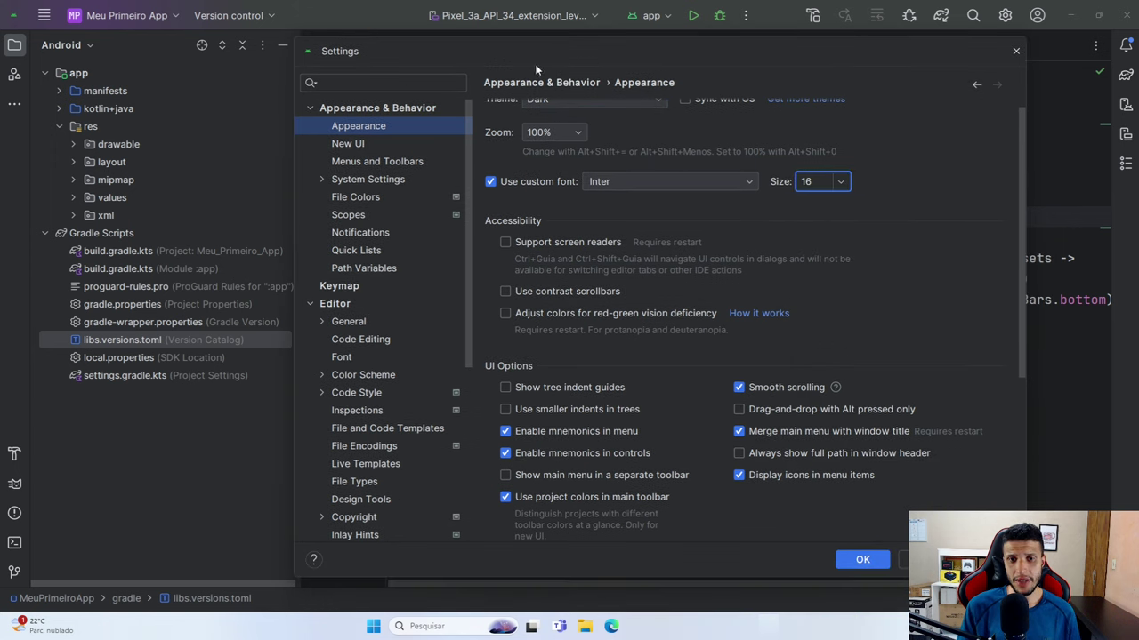
click(873, 559)
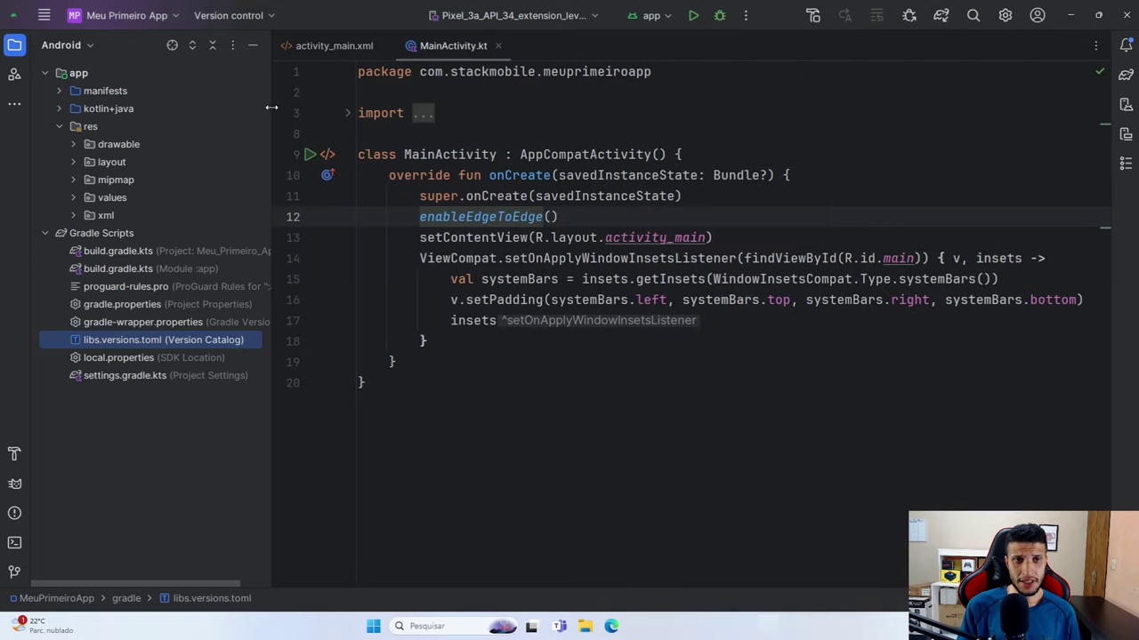
- View the activity_main.xml layout design and return to the MainActivity.kt code
click(343, 45)
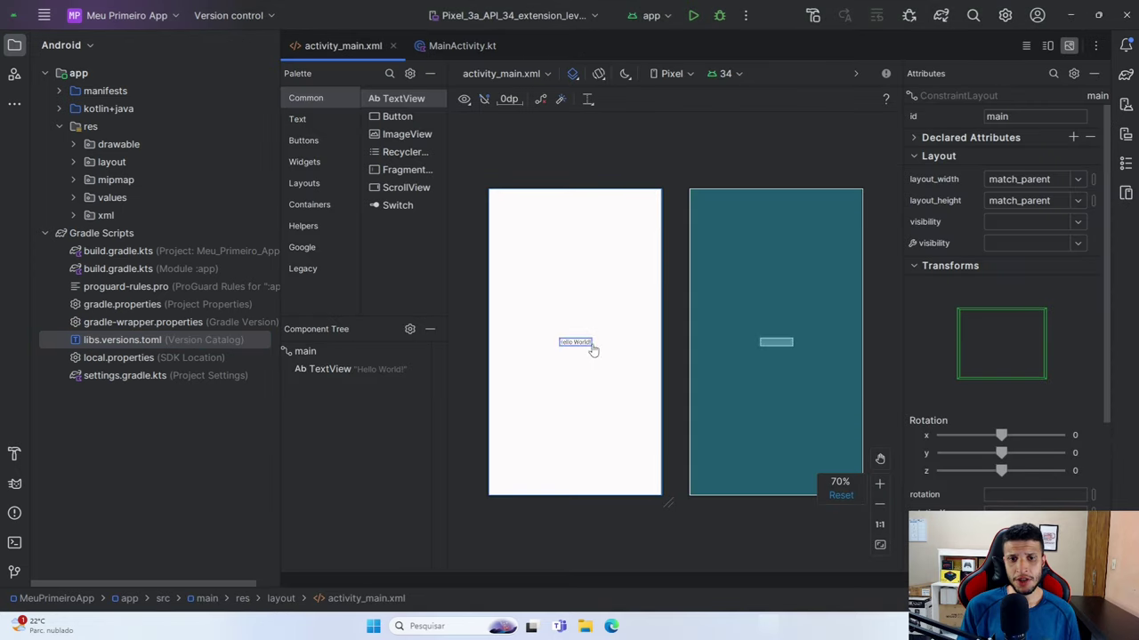
click(461, 47)
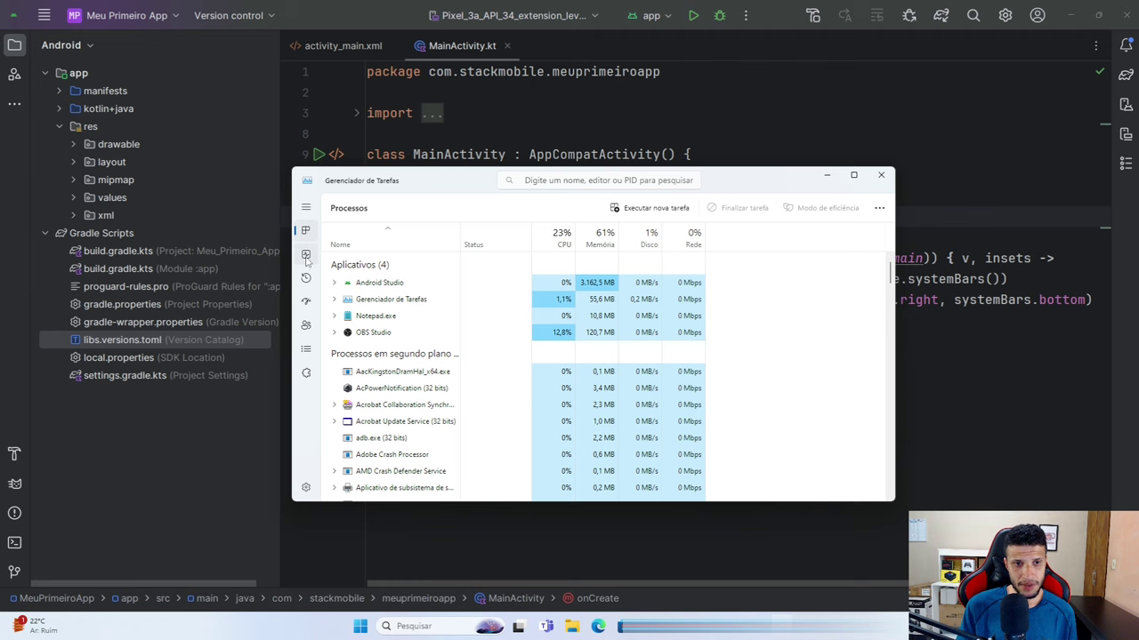
- Check in Windows Task Manager's CPU performance details whether virtualization is enabled, and close it
click(306, 257)
click(389, 245)
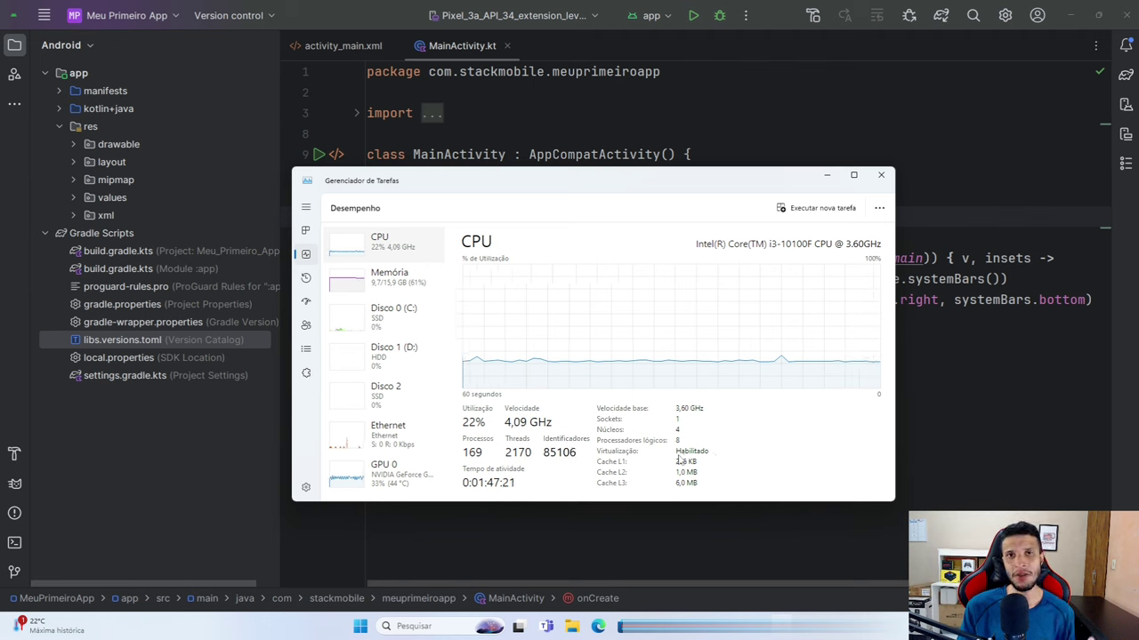
click(883, 183)
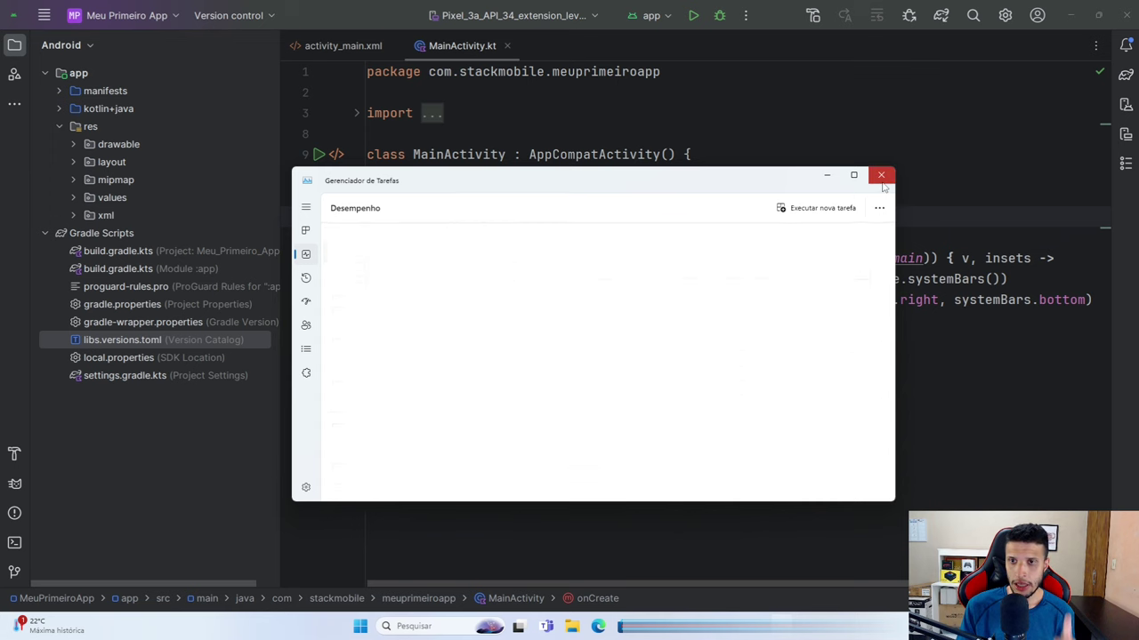
- Check the Android Emulator hypervisor driver and Intel x86 Emulator Accelerator entries among the SDK Manager's tools, and close the settings
click(1004, 15)
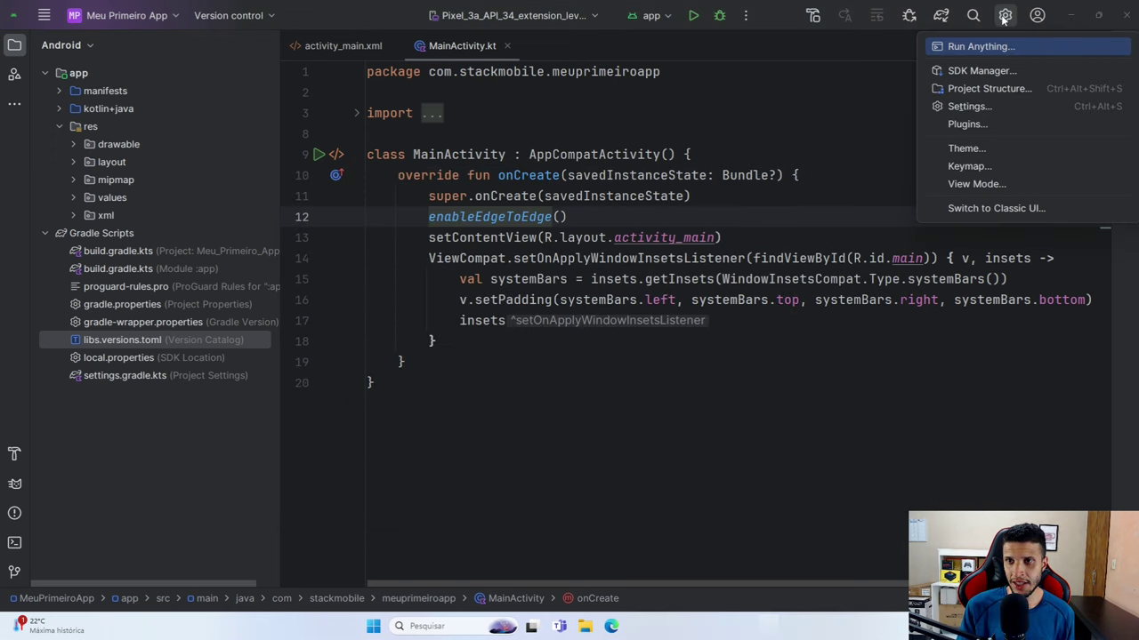
click(974, 71)
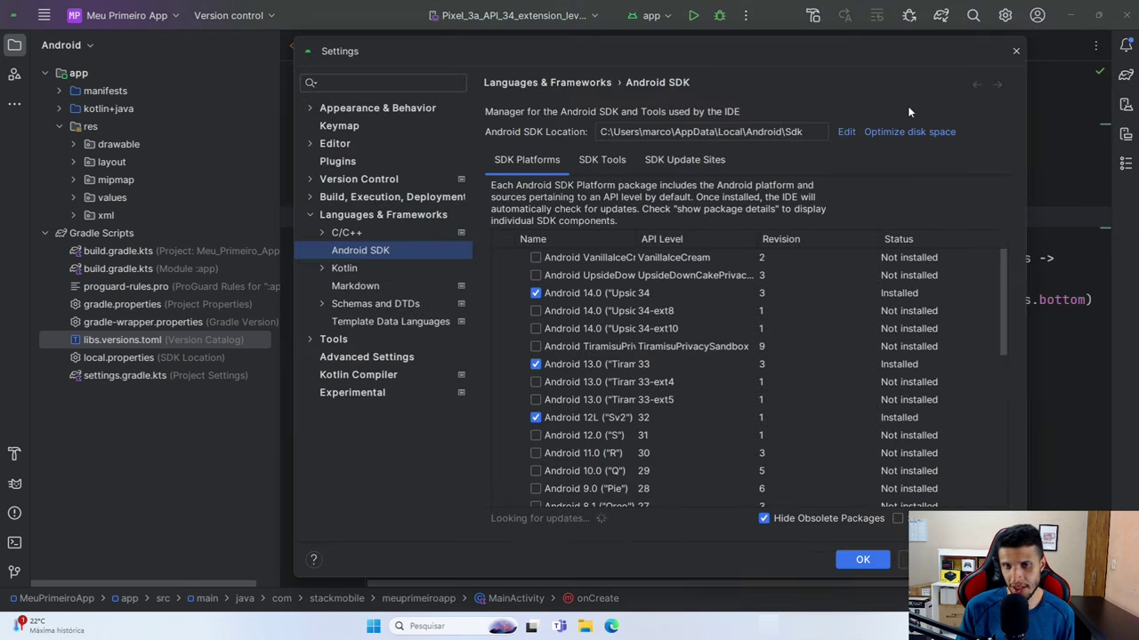
click(616, 164)
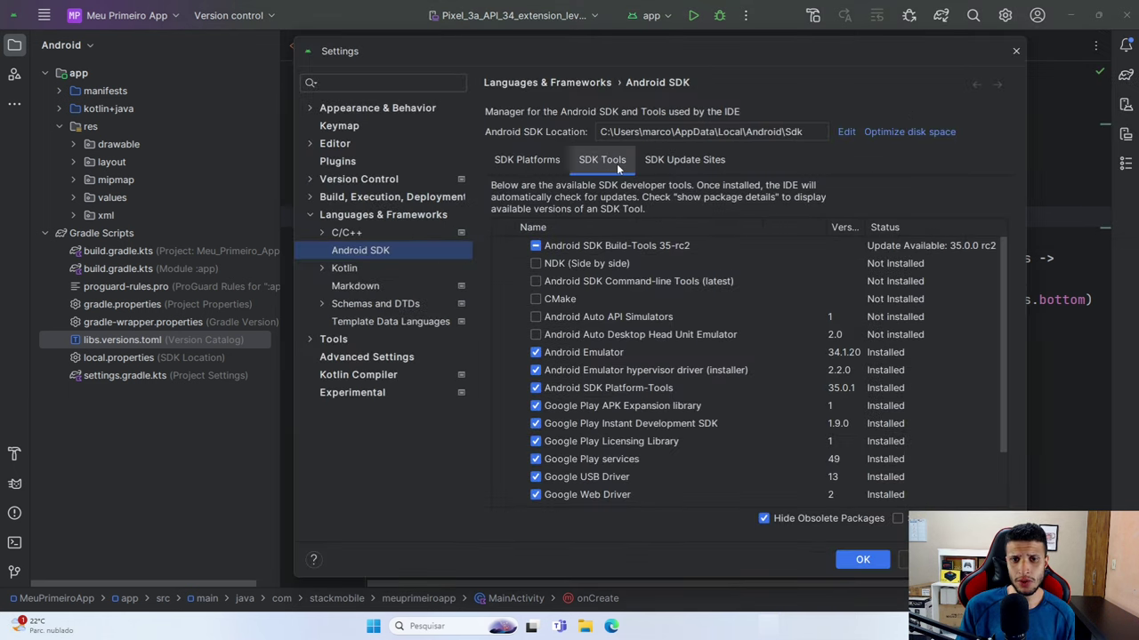
click(627, 370)
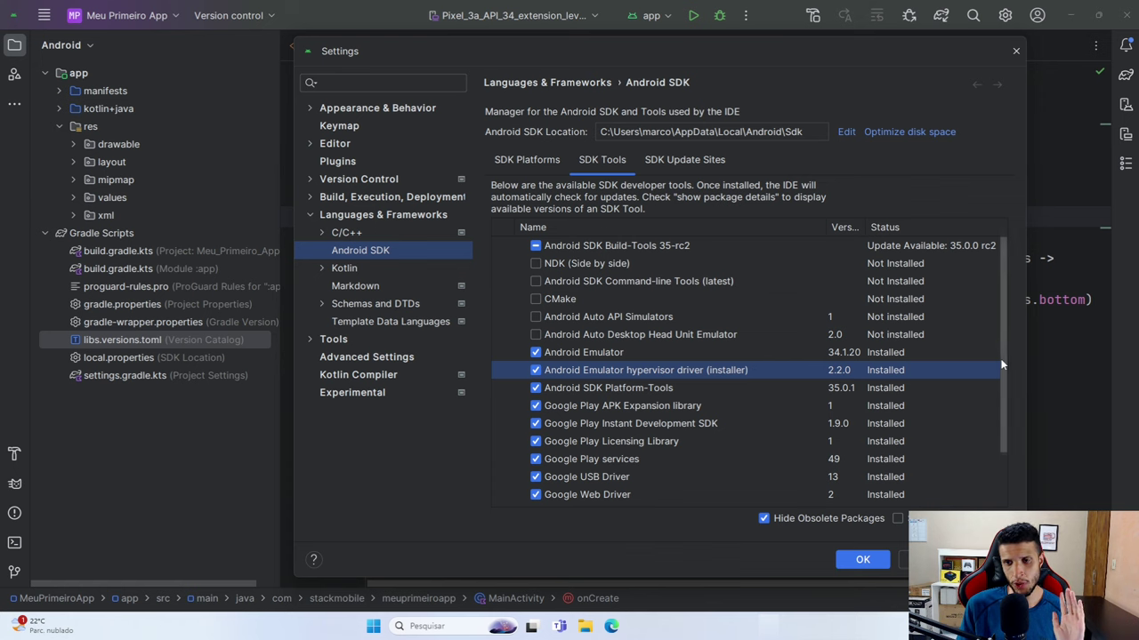
drag(1002, 358, 1001, 397)
click(562, 455)
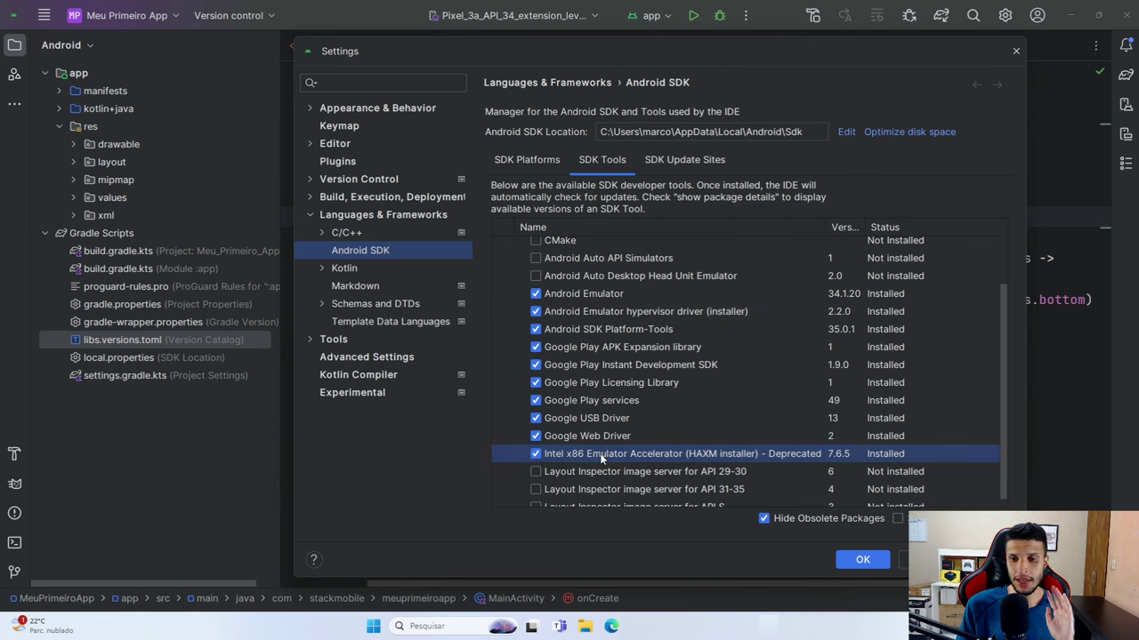
click(627, 312)
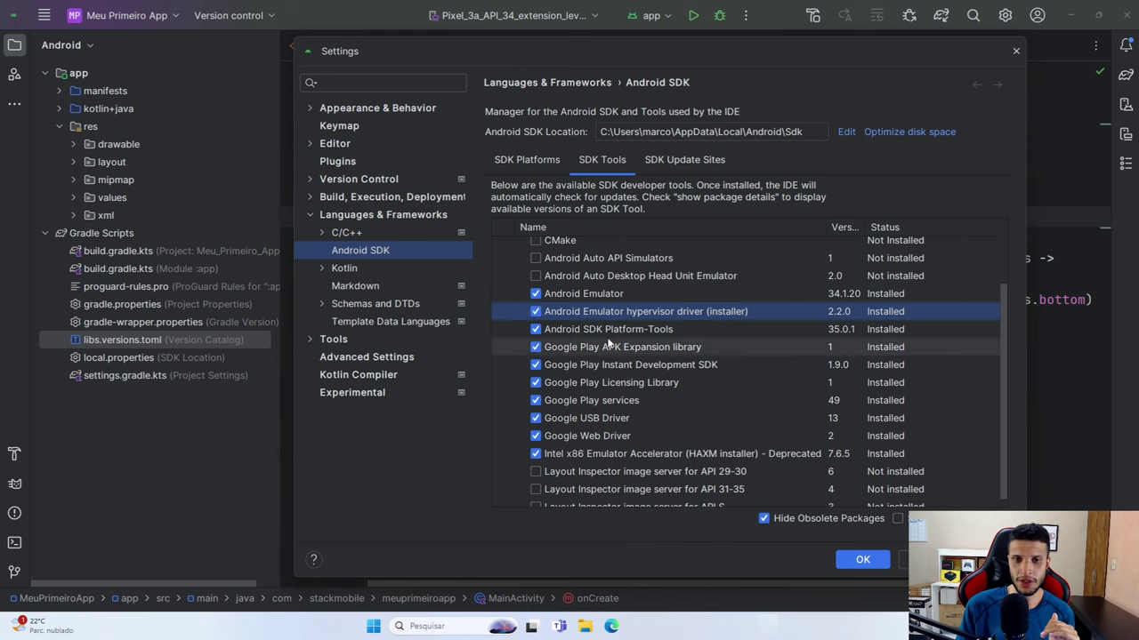
click(572, 457)
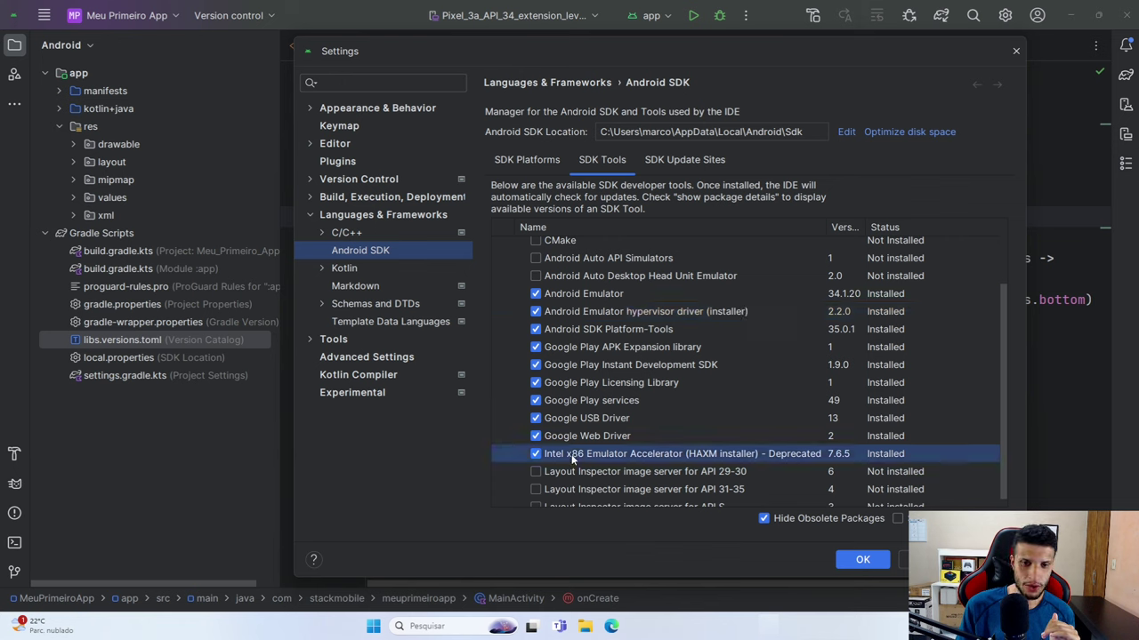
click(611, 307)
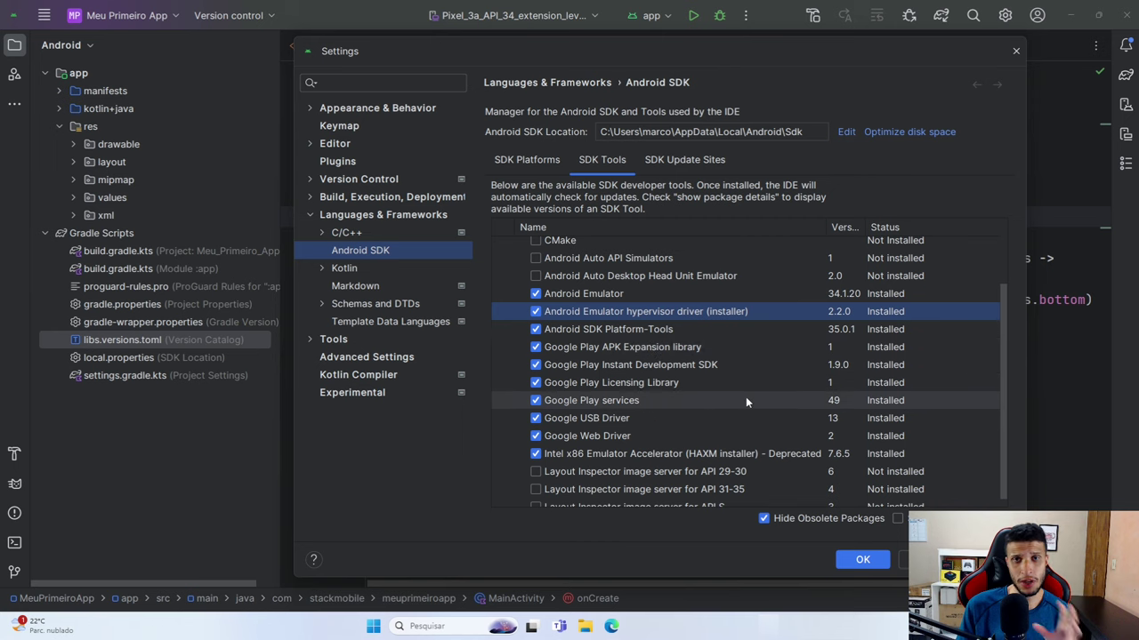
click(861, 559)
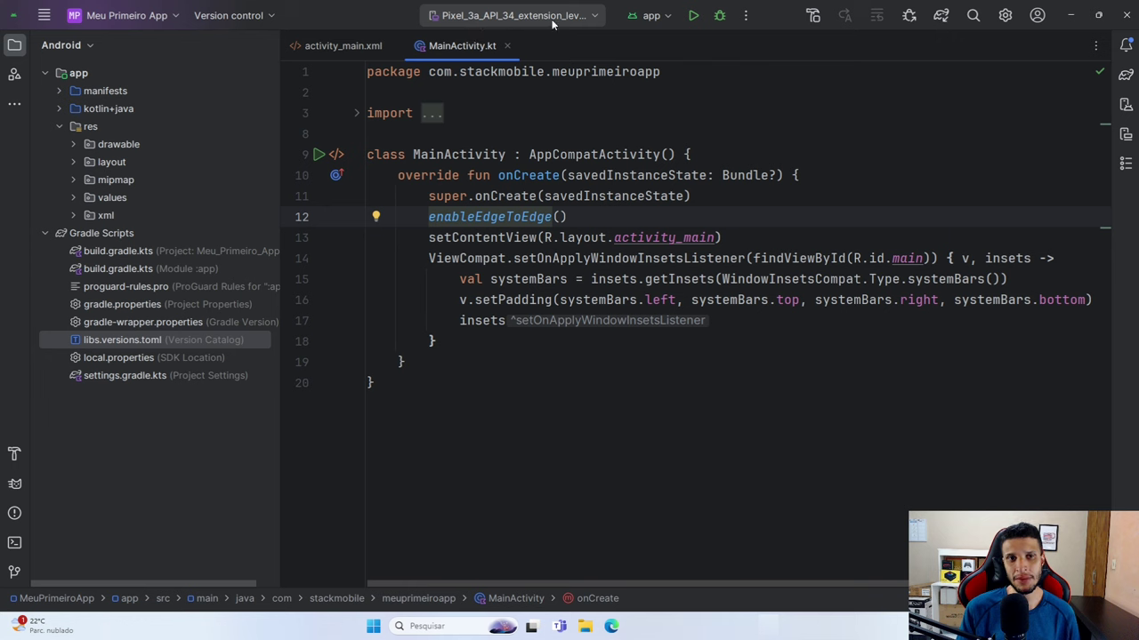
- Run the app on the Pixel 3a API 34 emulator with the running devices view open beside MainActivity.kt
click(694, 16)
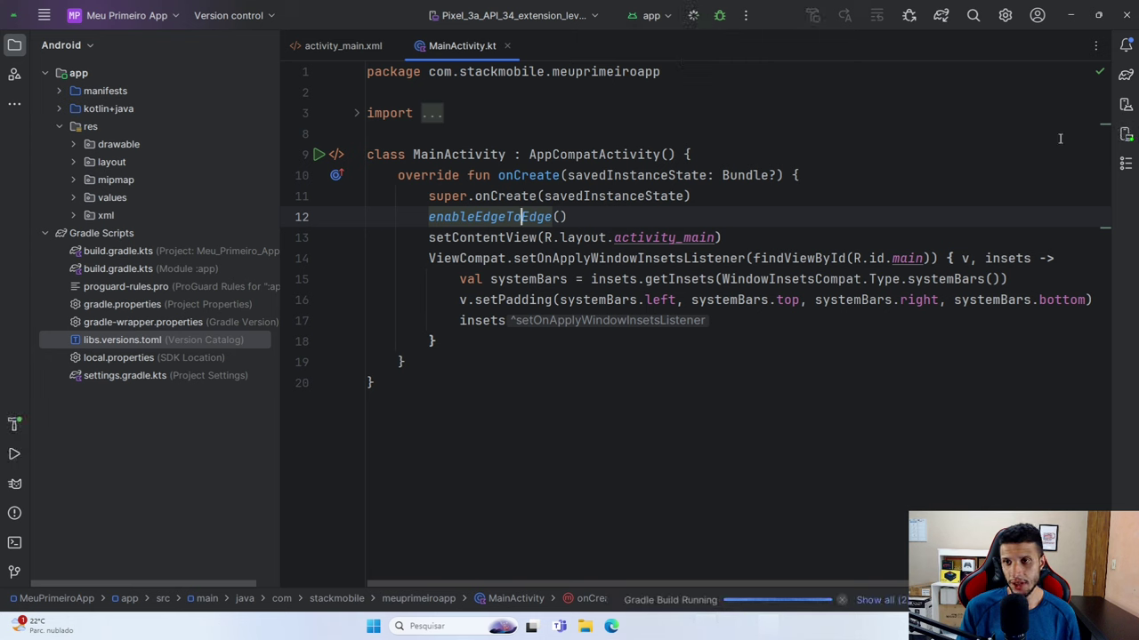
click(1125, 136)
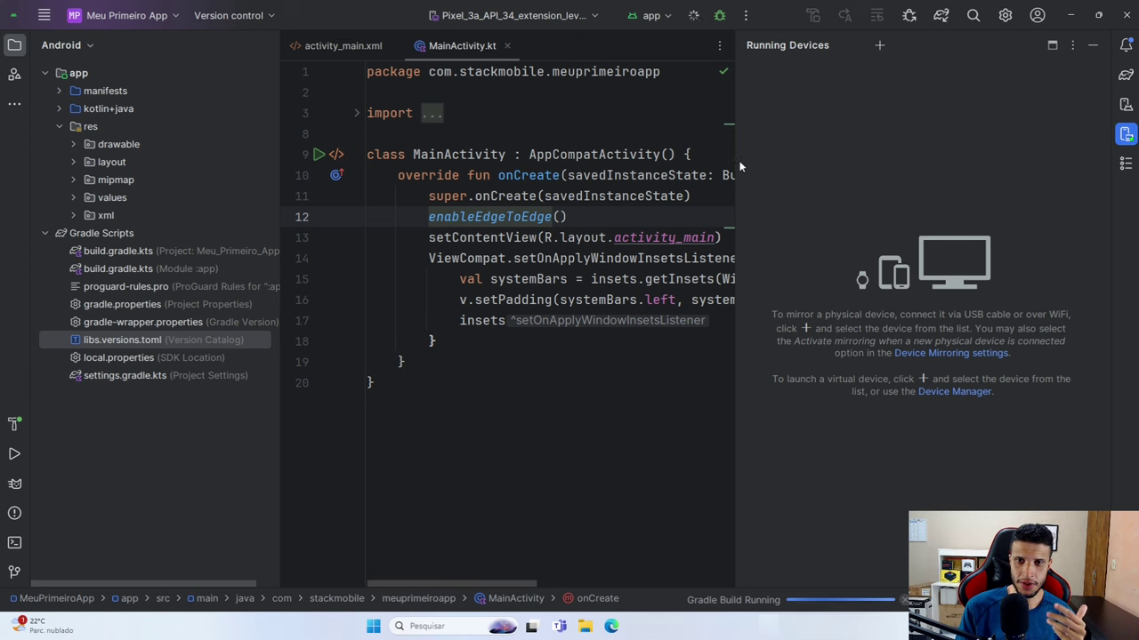
drag(737, 160, 762, 160)
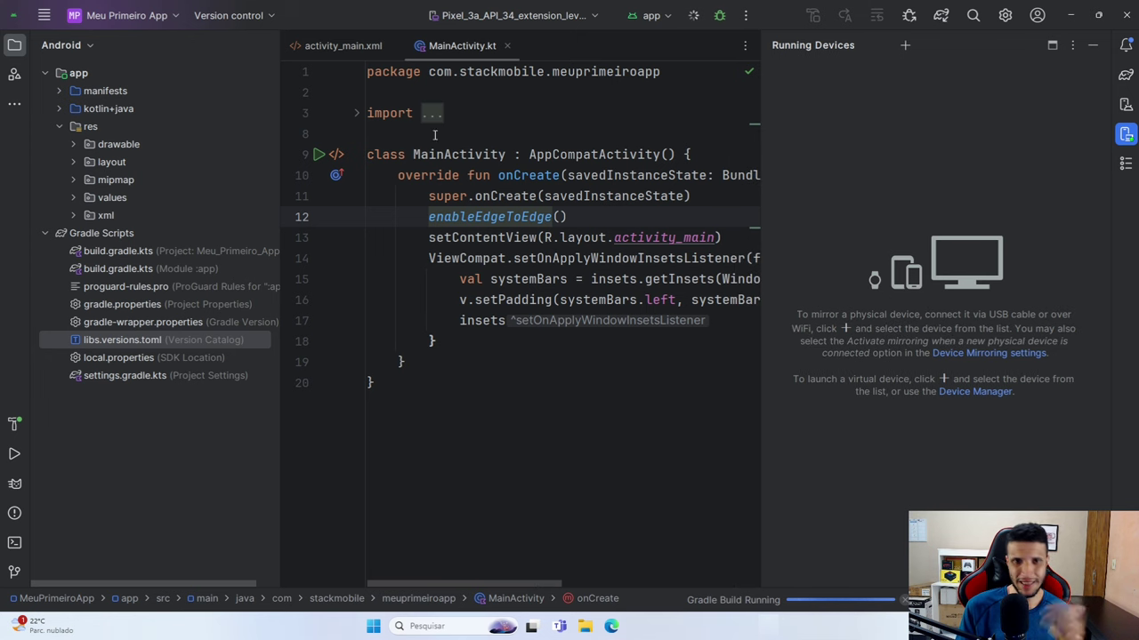
click(343, 45)
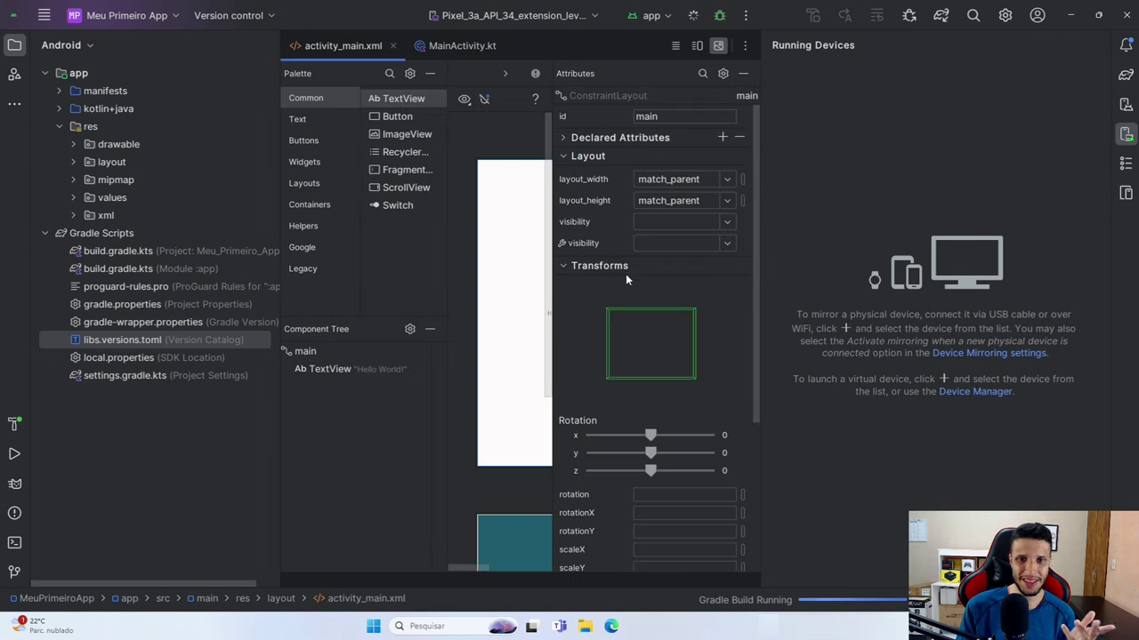
click(462, 46)
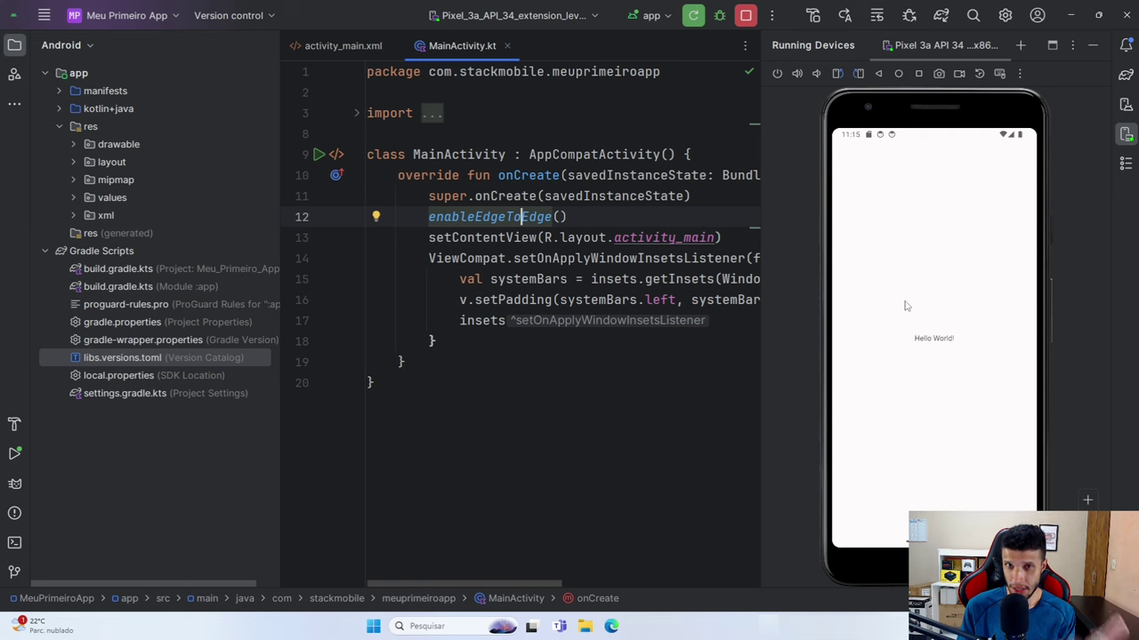
- Hide the running devices view and slightly widen the project file tree
click(1092, 45)
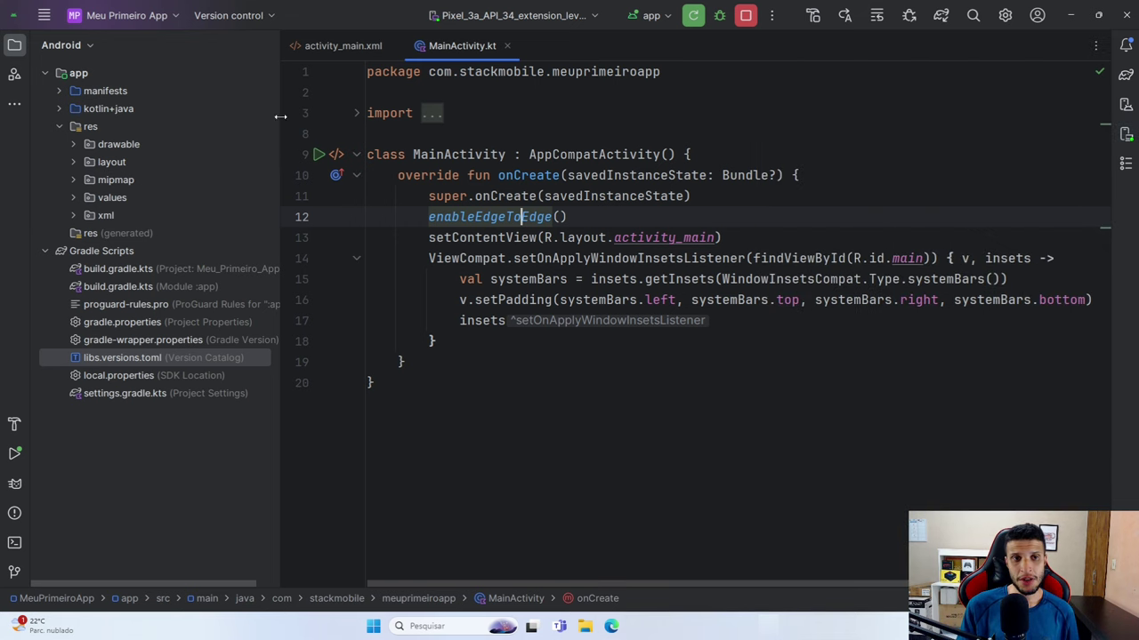
drag(280, 116, 286, 116)
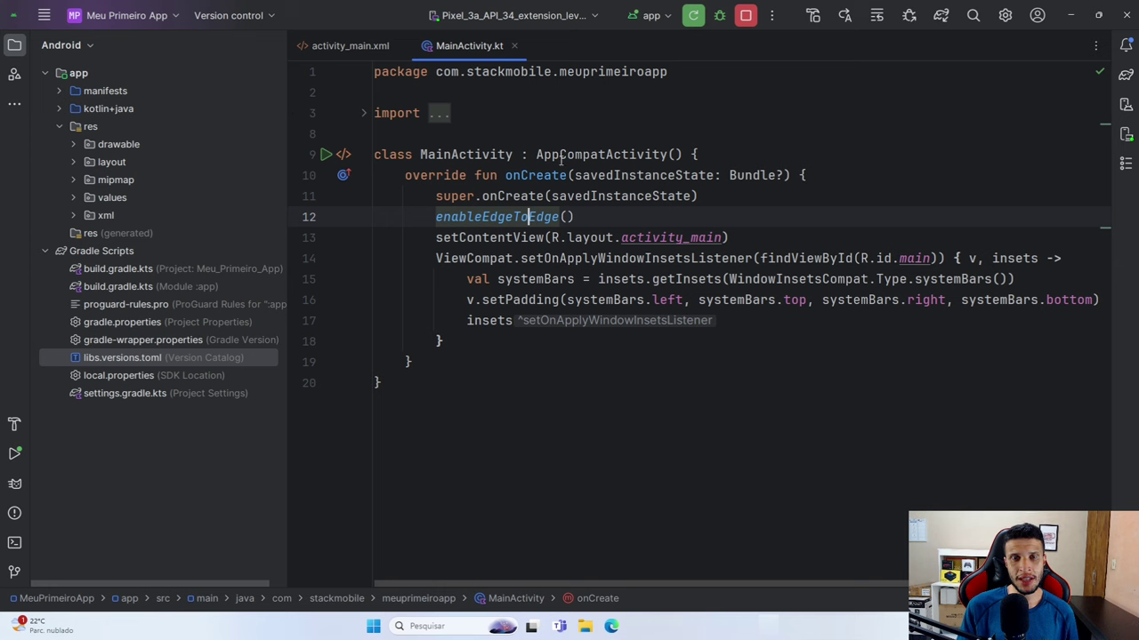
- Examine the window insets listener block and the setContentView call in MainActivity's onCreate function
click(472, 279)
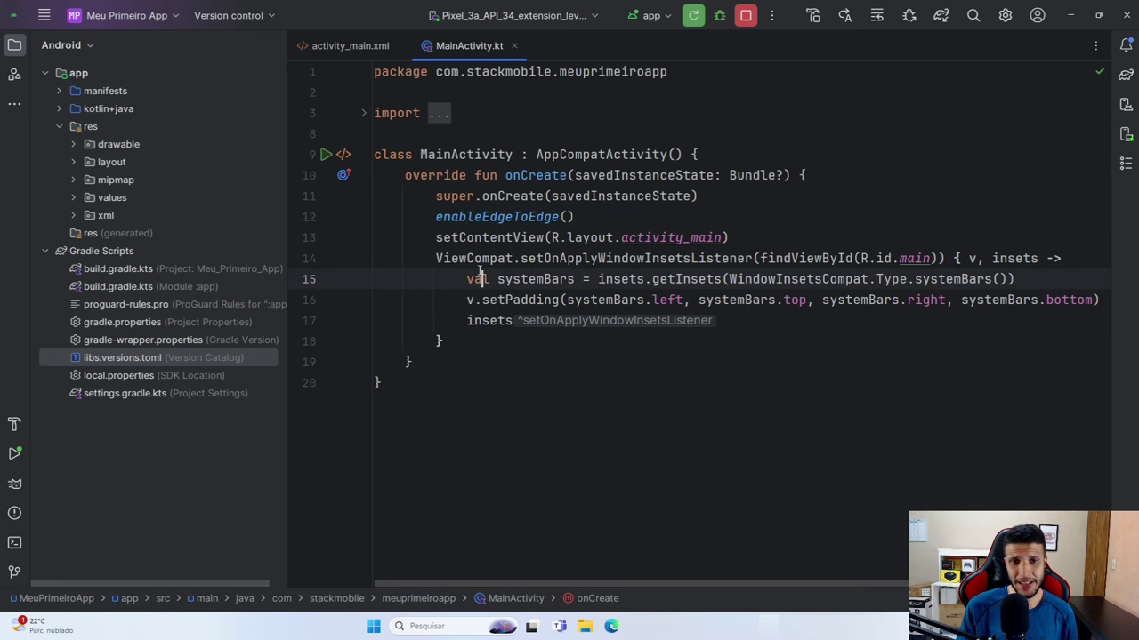
click(549, 258)
click(554, 299)
click(520, 322)
click(535, 300)
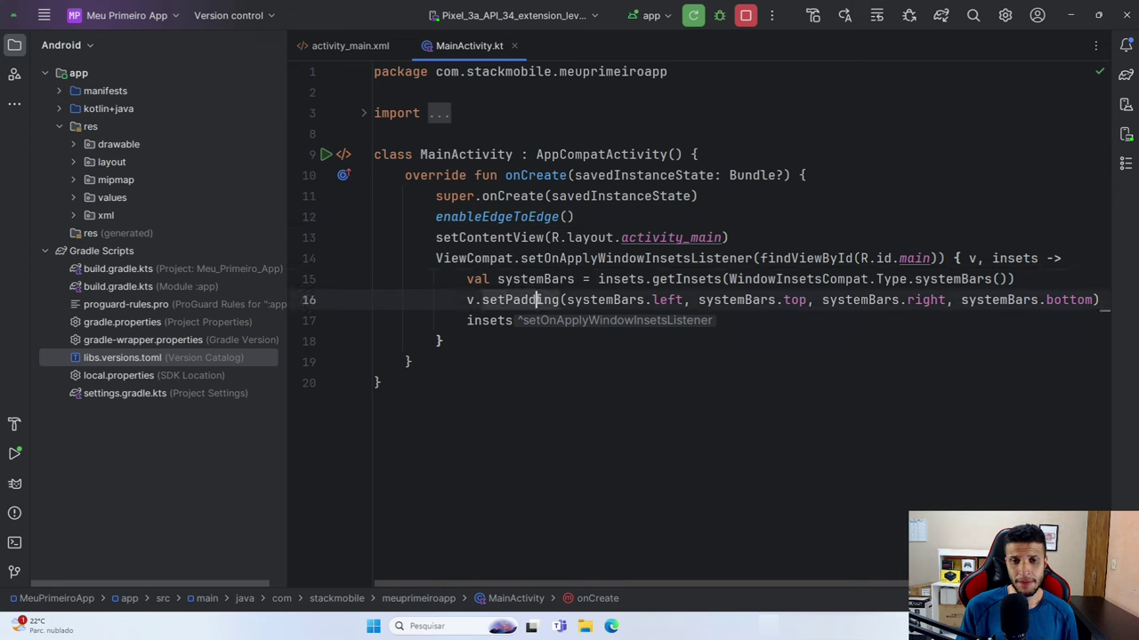
click(536, 279)
click(535, 258)
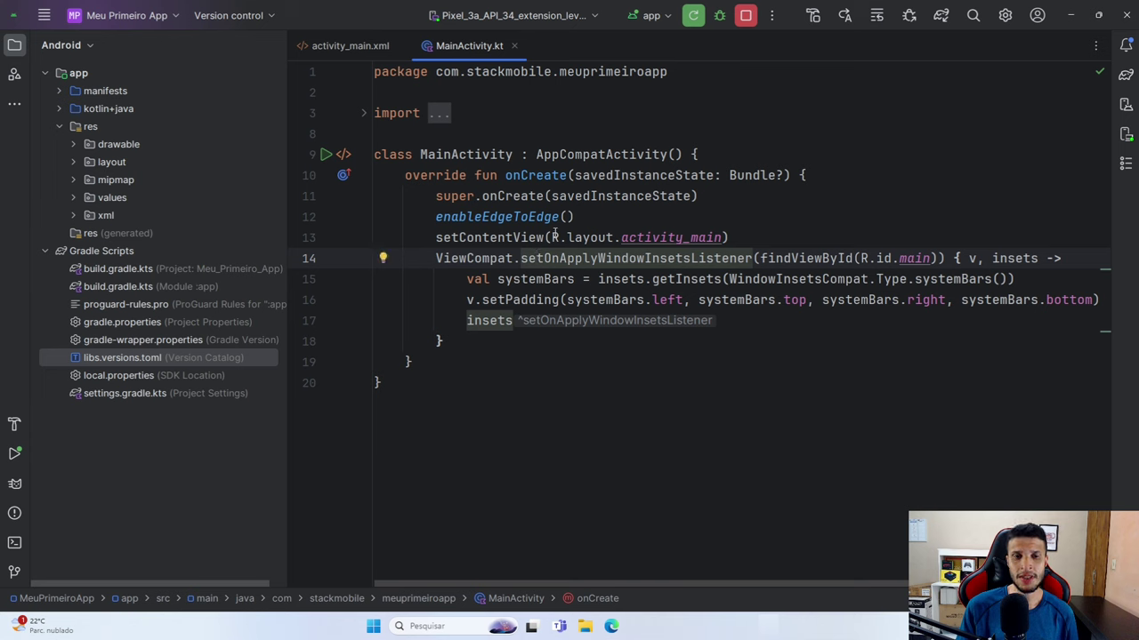
click(551, 238)
mouse_move(551, 238)
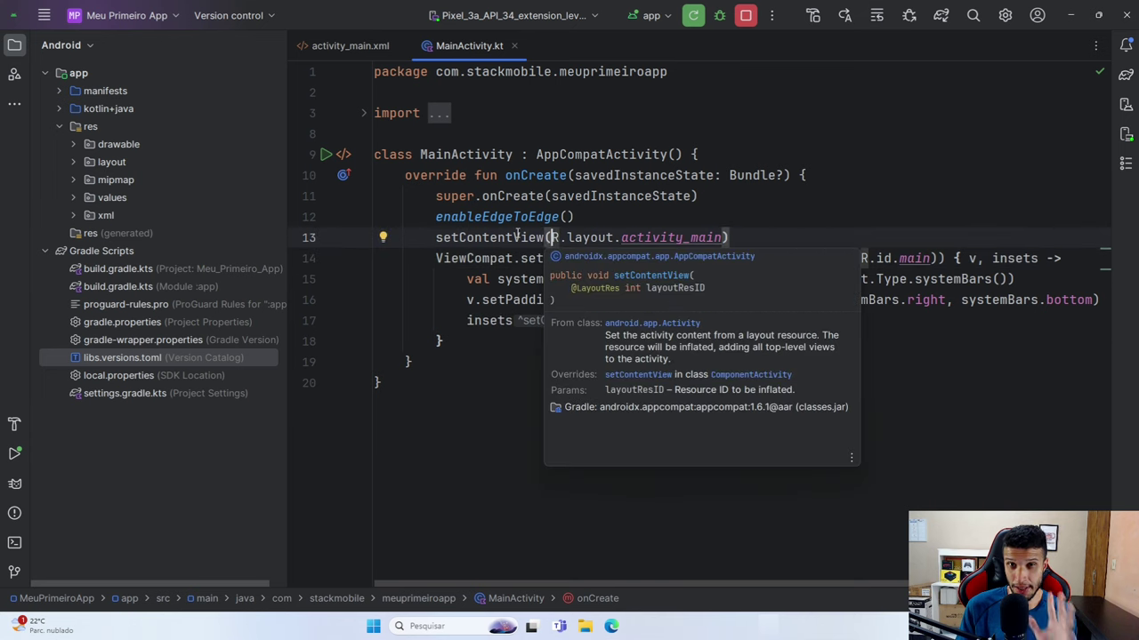
- Read the documentation for enableEdgeToEdge in onCreate and check the running app's screen on the emulator
click(528, 195)
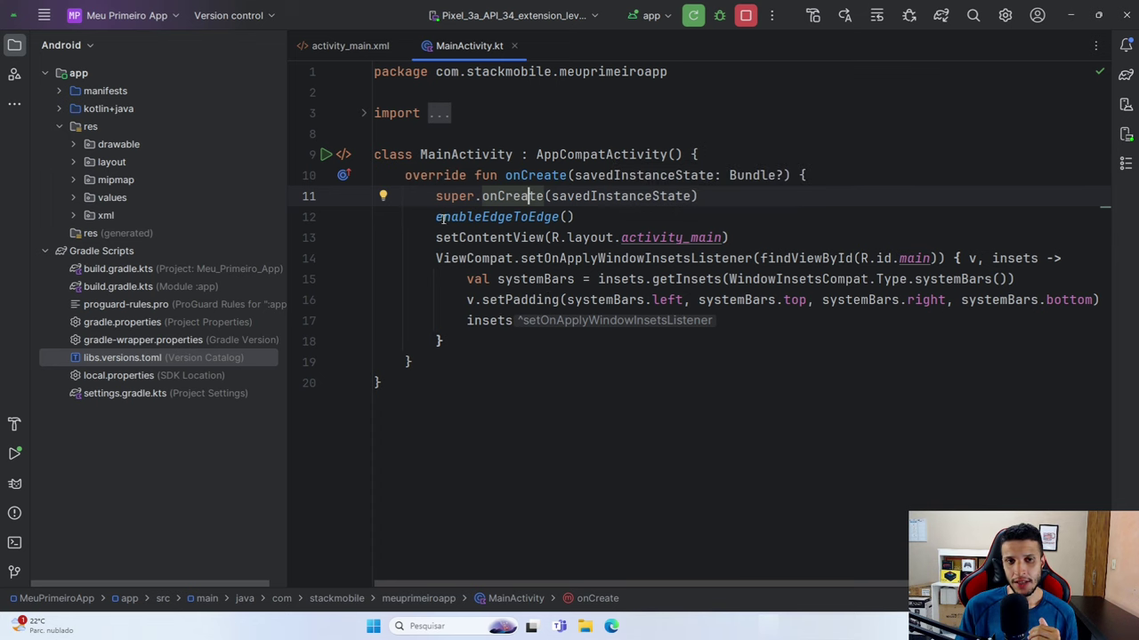
mouse_move(438, 218)
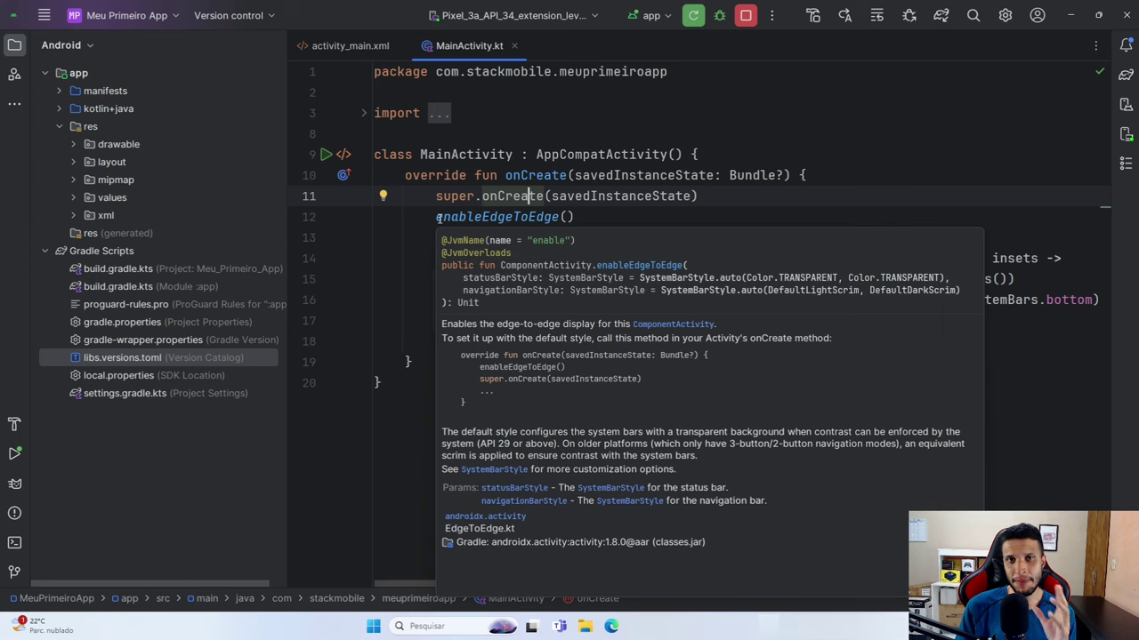
click(1125, 133)
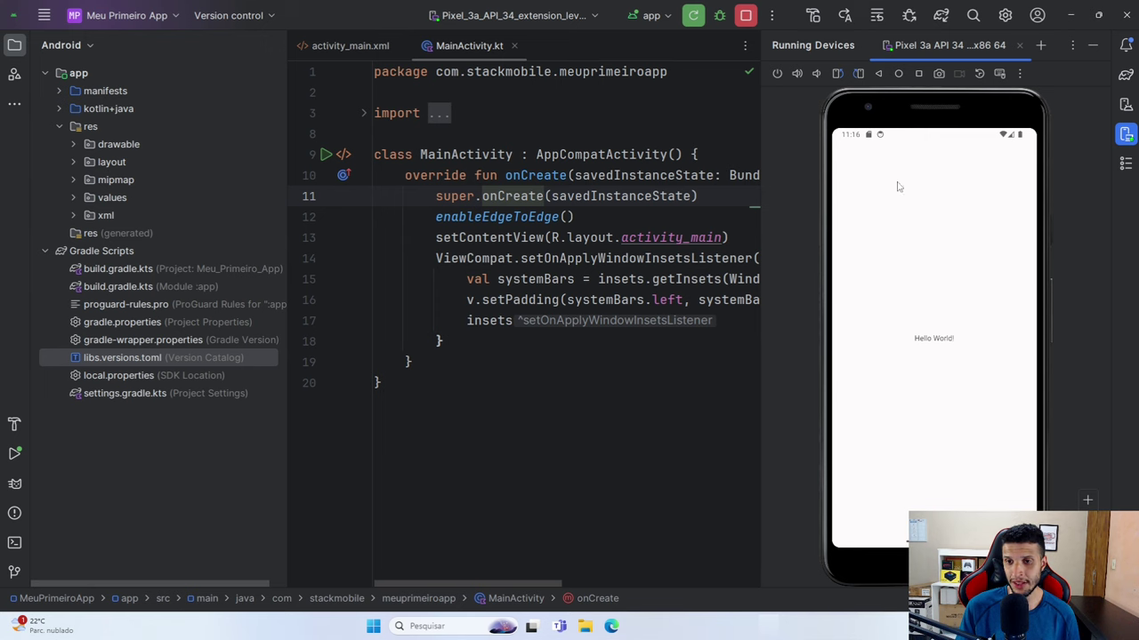
key(shift+Escape)
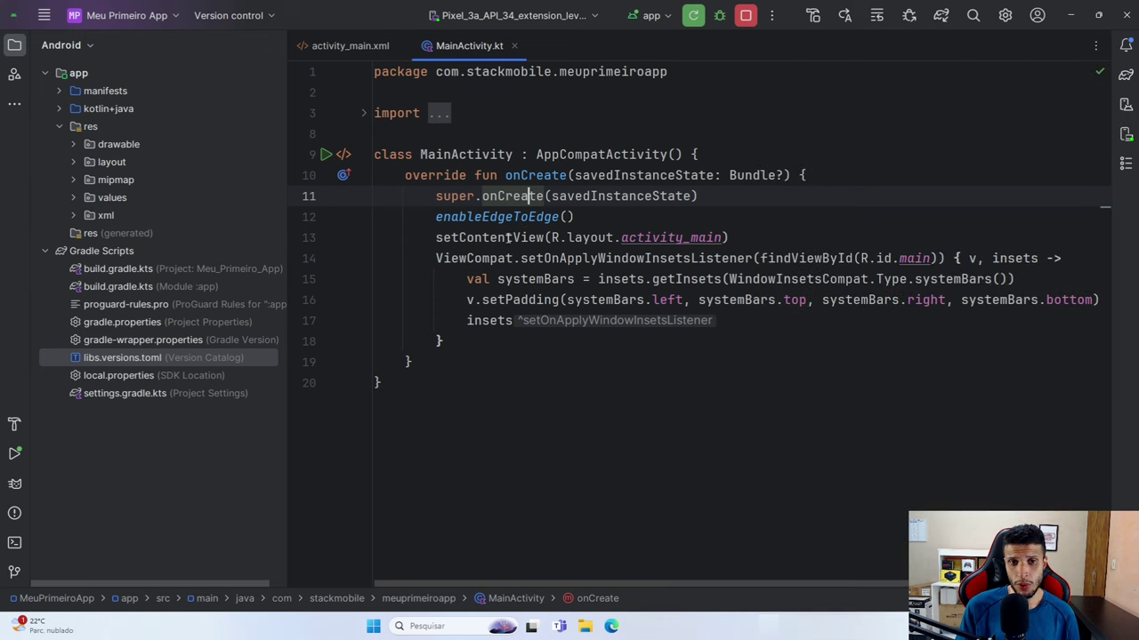
click(435, 217)
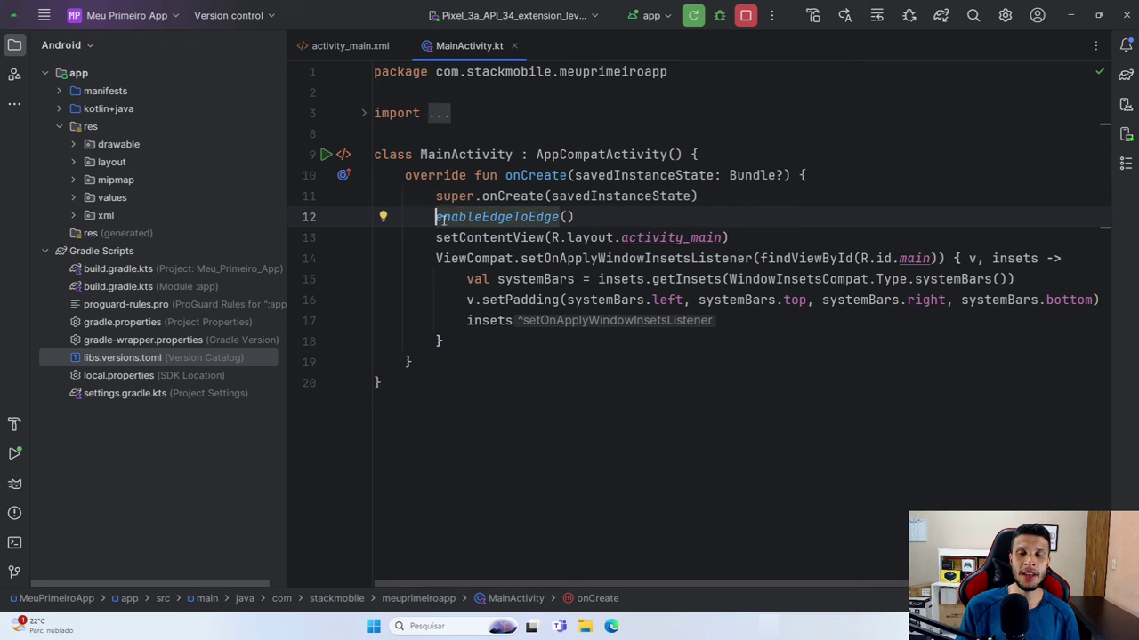
mouse_move(461, 225)
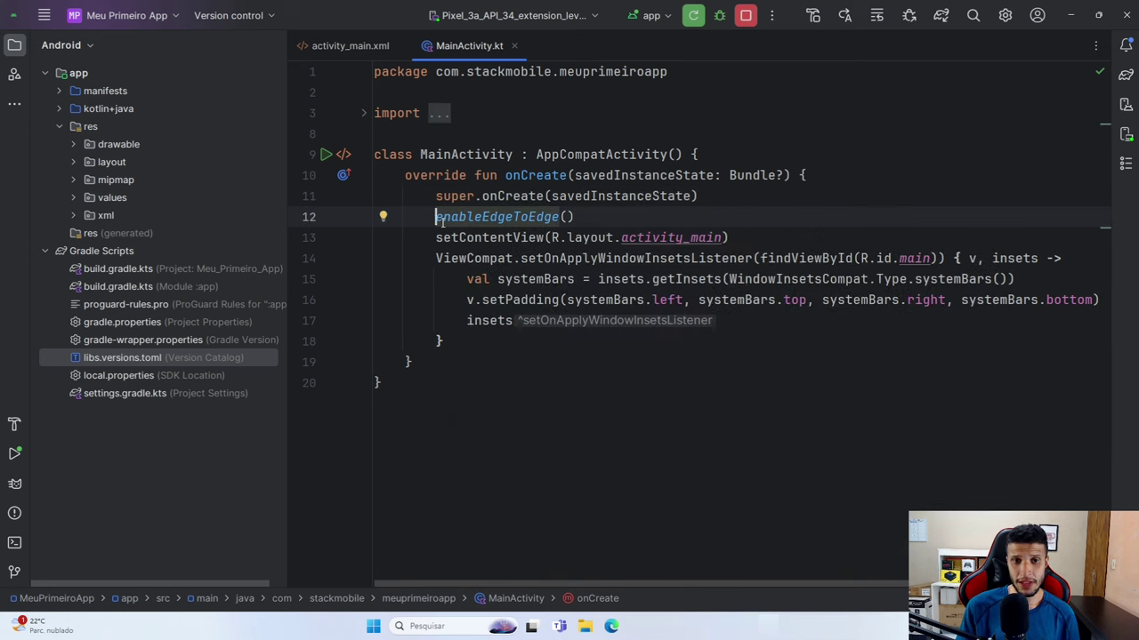
- Delete the enableEdgeToEdge() call and its line from onCreate in MainActivity.kt
drag(574, 220, 436, 217)
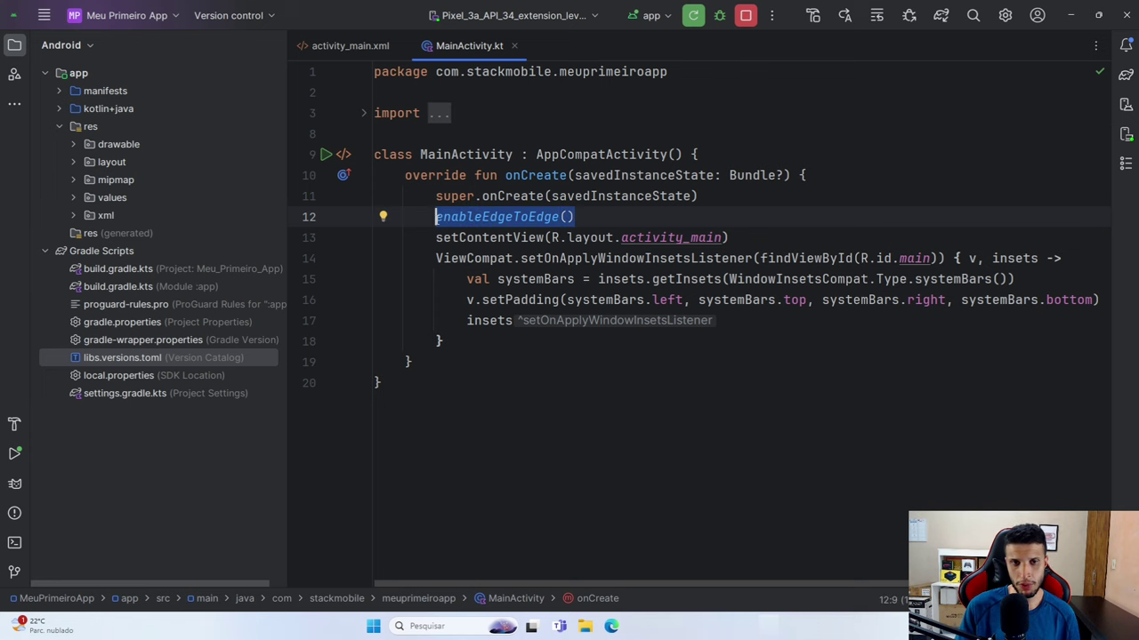
key(BackSpace)
key(BackSpace)
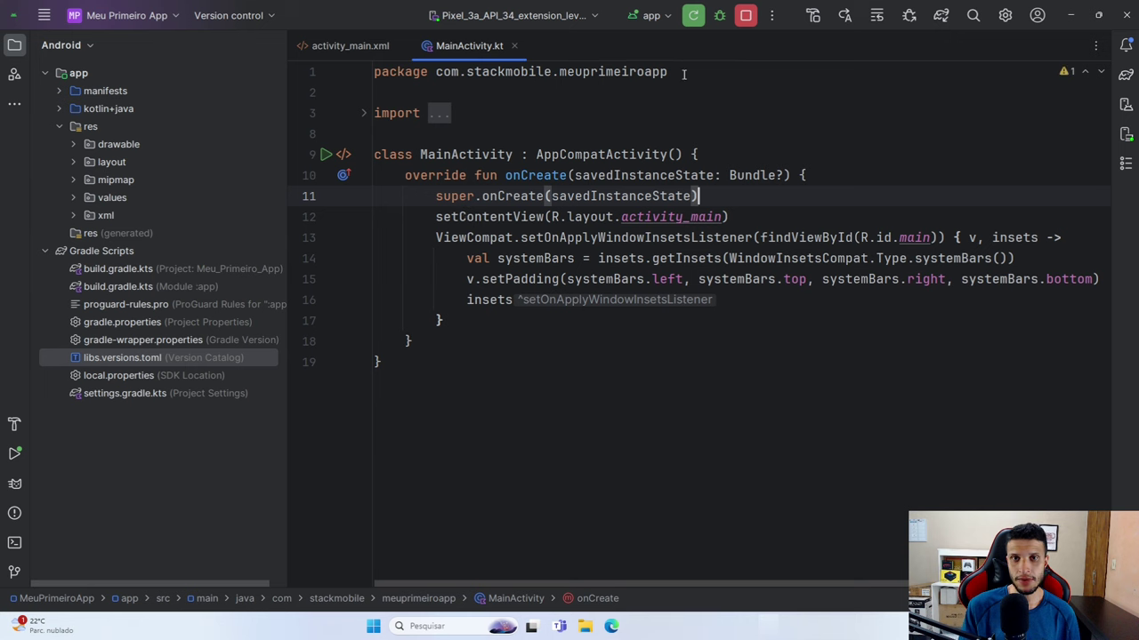
- Rerun the app, check its screen in the running devices view, and hide that view
click(694, 16)
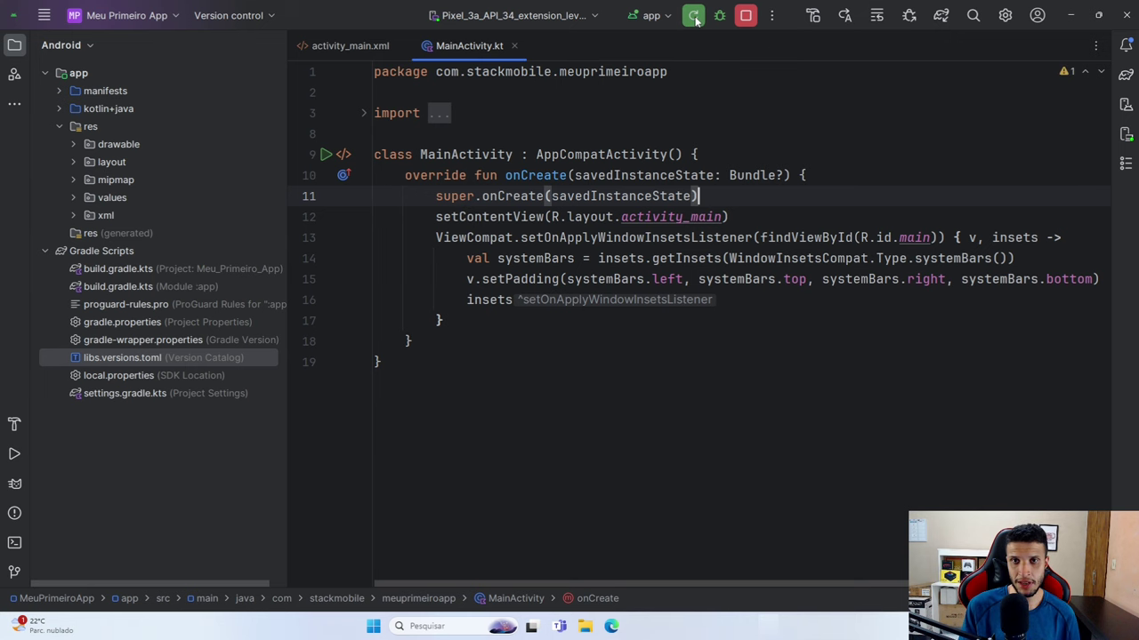
click(1125, 133)
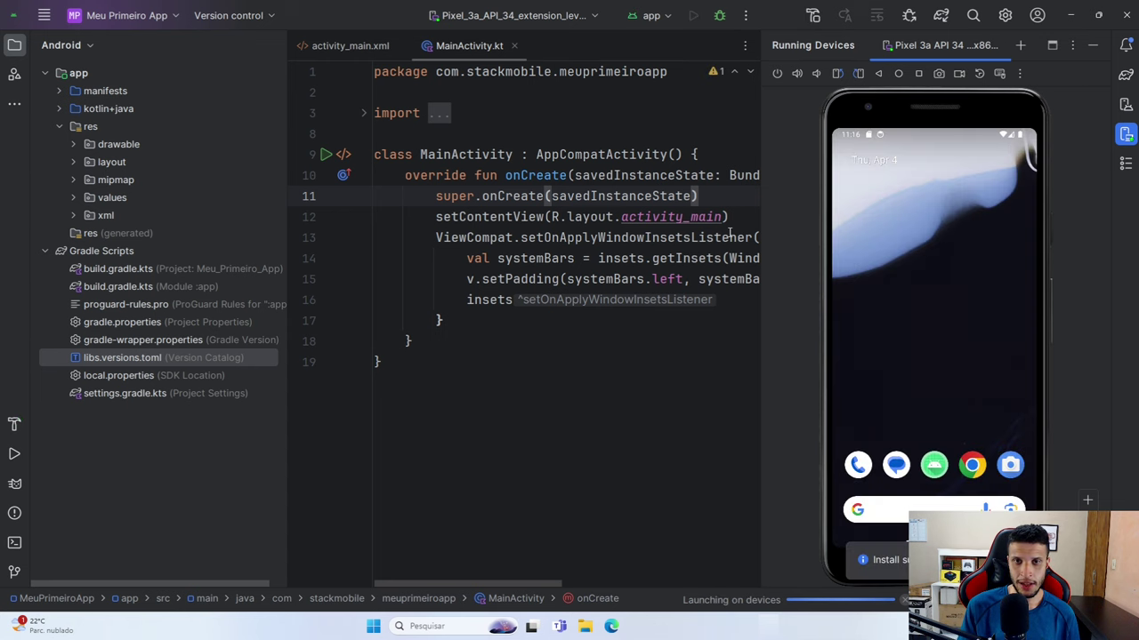
click(1092, 401)
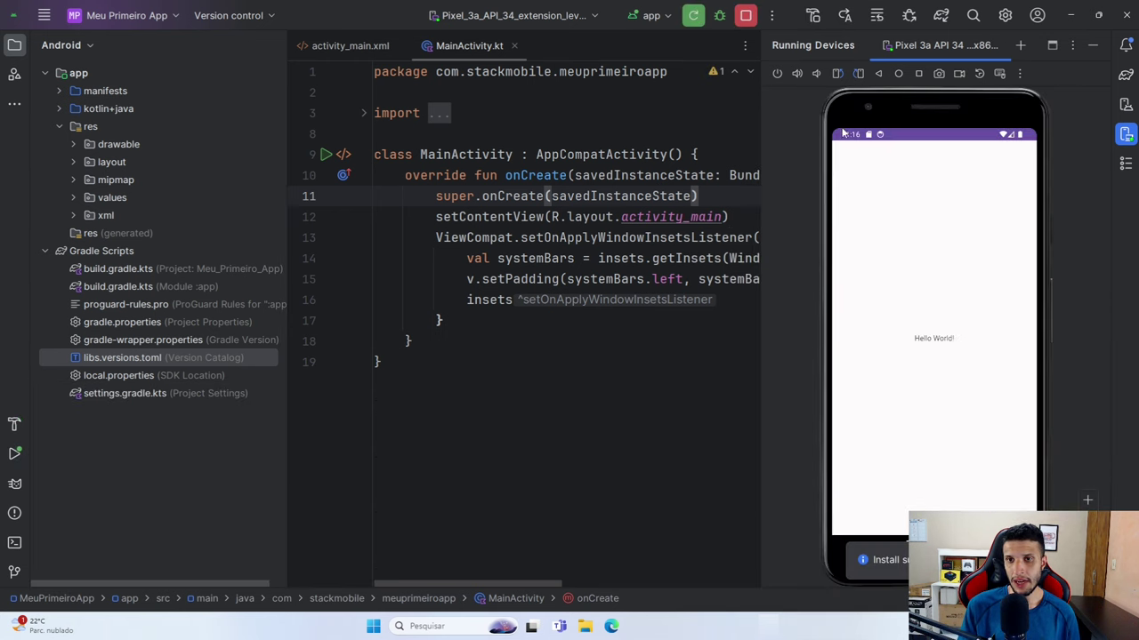
click(1125, 134)
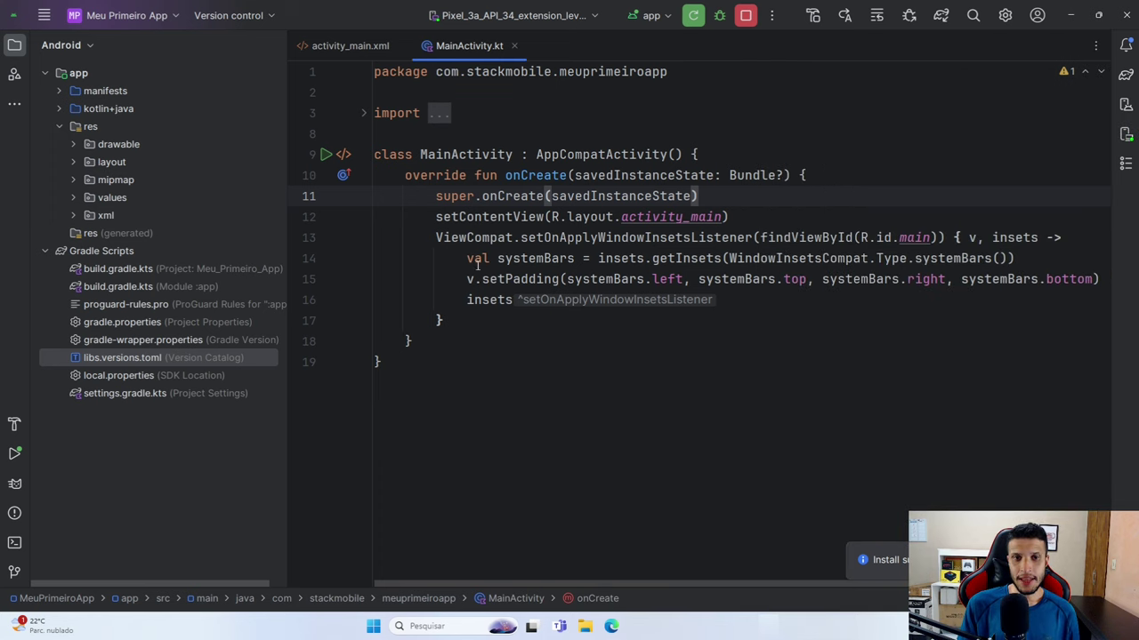
- Remove the entire ViewCompat.setOnApplyWindowInsetsListener block, including its closing brace, from below setContentView in onCreate
click(510, 237)
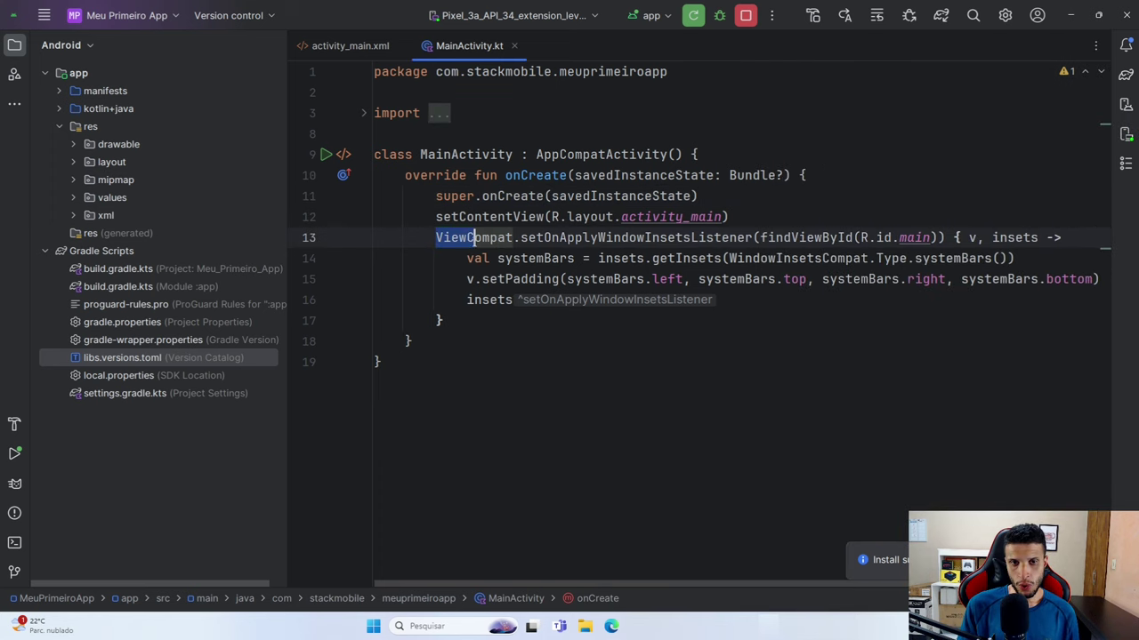
click(669, 258)
click(546, 299)
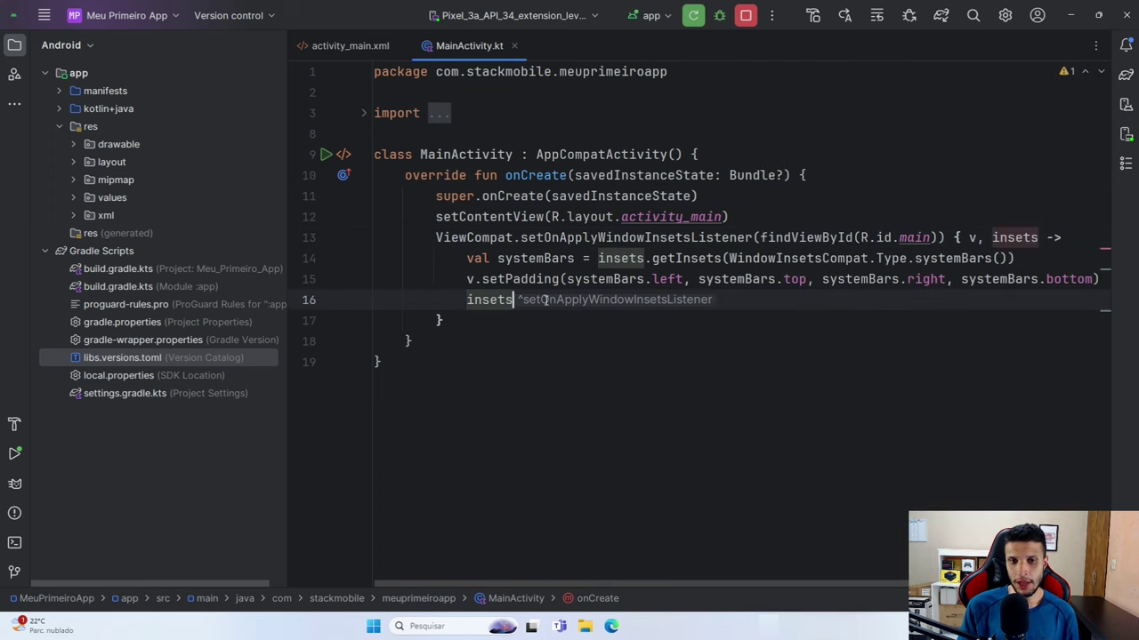
drag(514, 300, 438, 234)
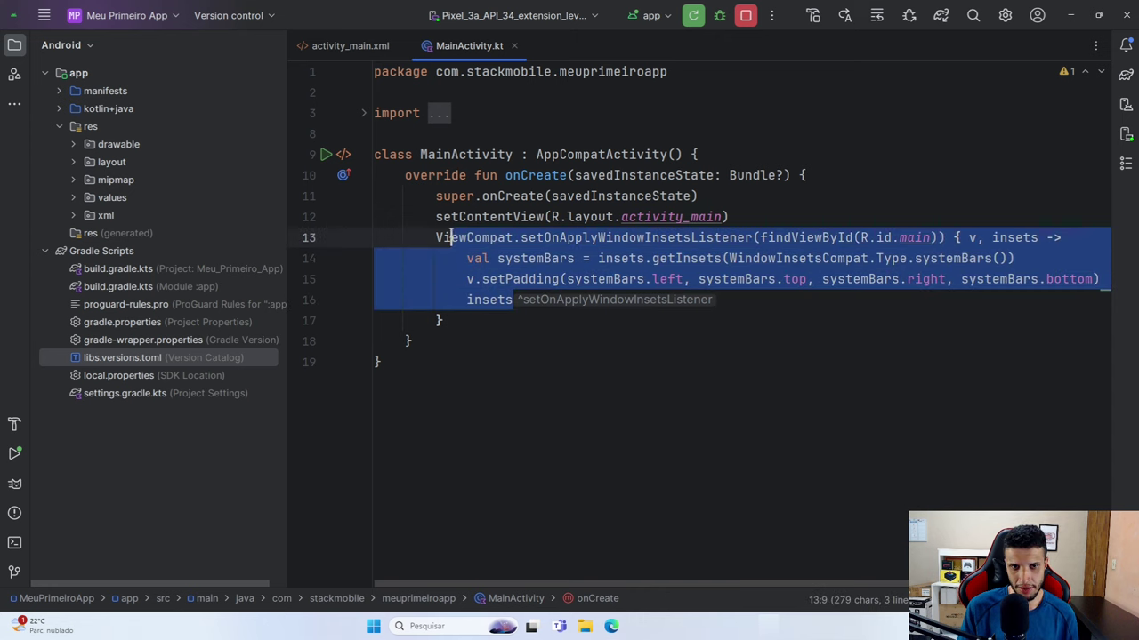
key(BackSpace)
click(441, 257)
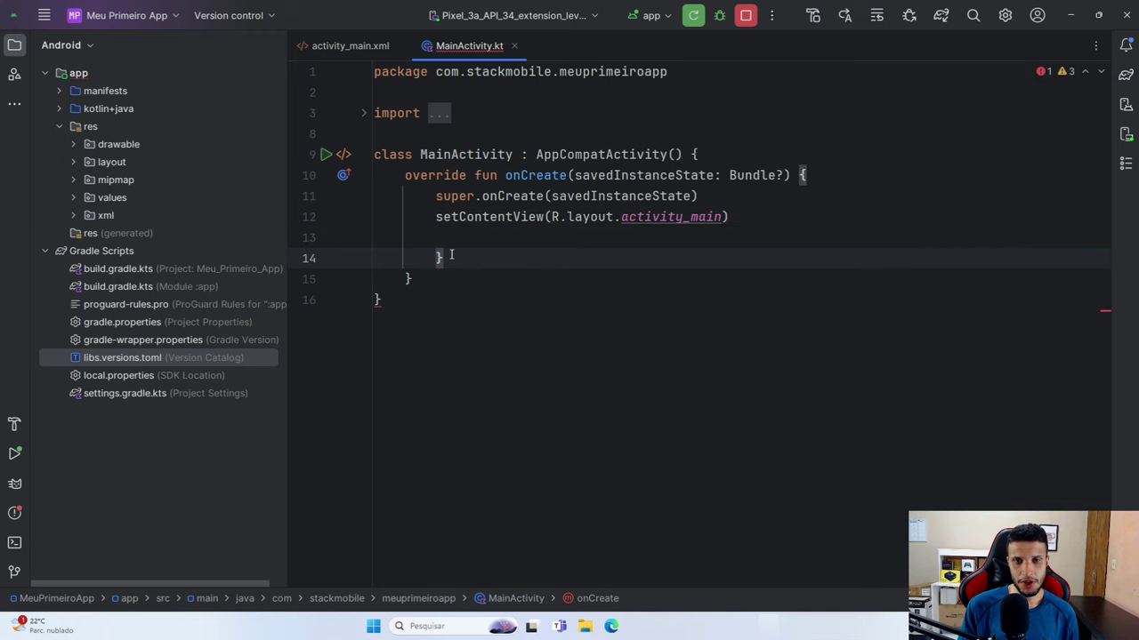
key(BackSpace)
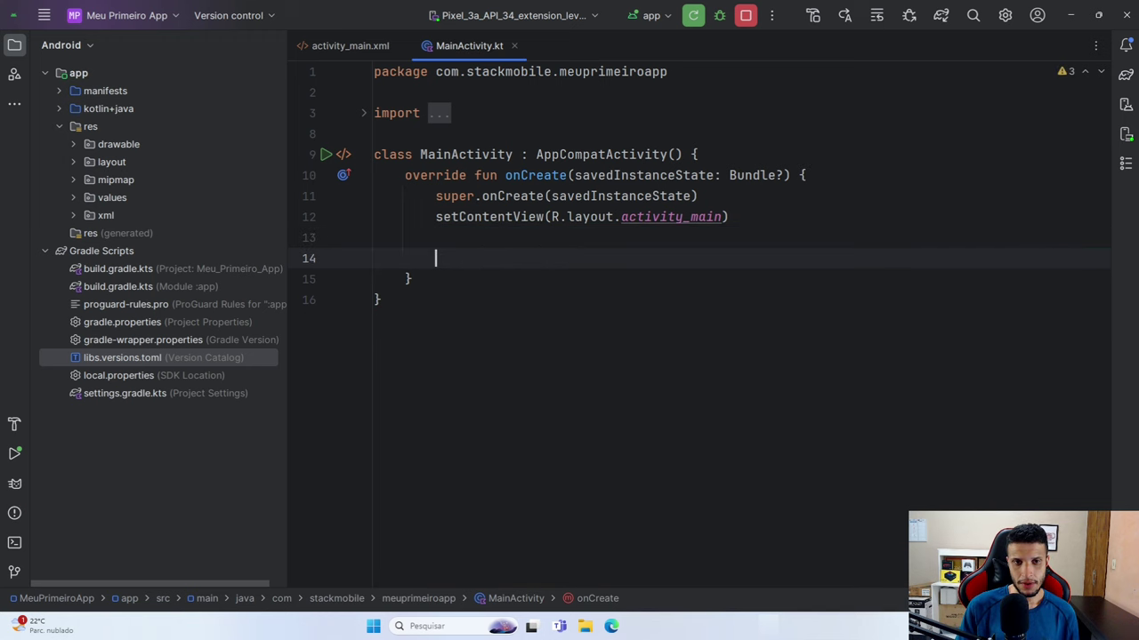
key(BackSpace)
- Expand the imports and delete the unused enableEdgeToEdge, ViewCompat and WindowInsetsCompat imports
click(443, 113)
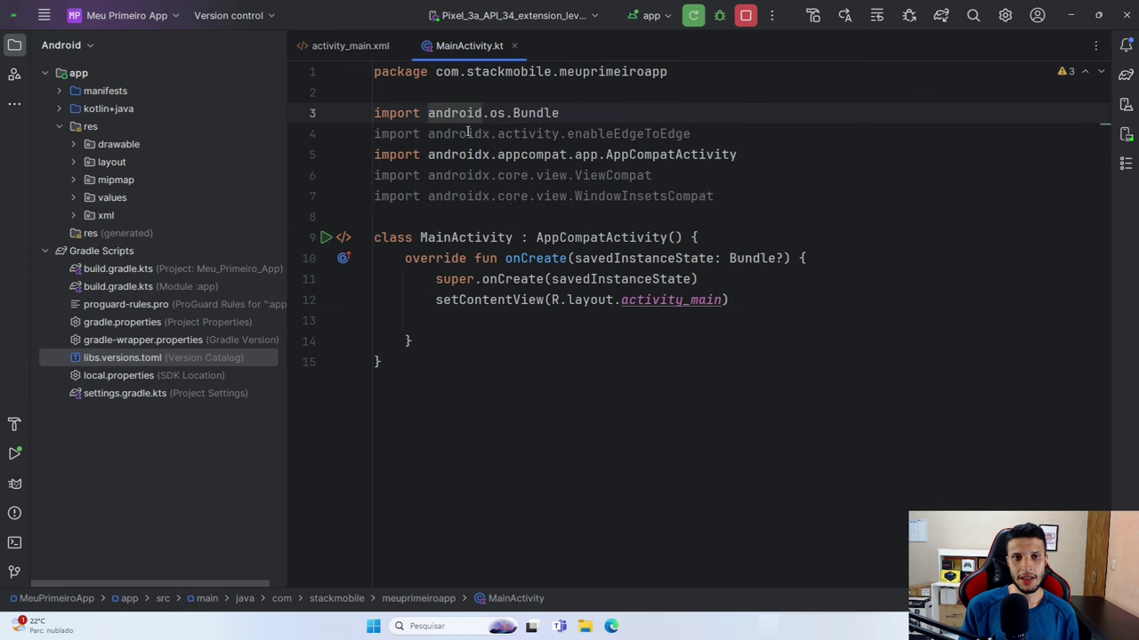
drag(701, 139, 376, 135)
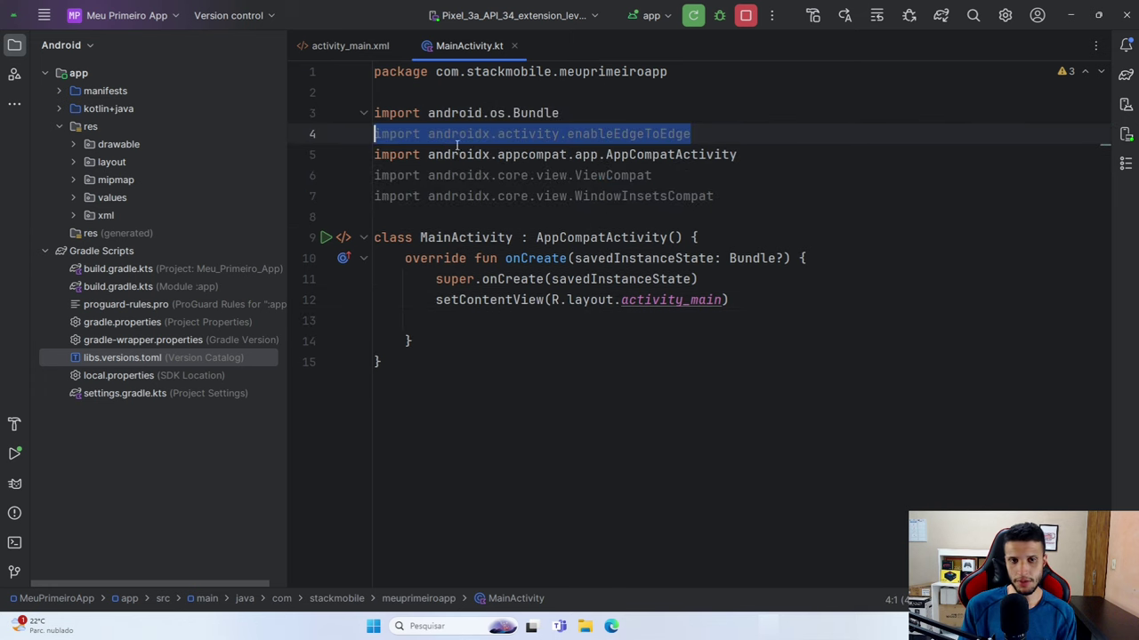
key(BackSpace)
key(BackSpace)
drag(717, 177, 374, 155)
key(BackSpace)
key(BackSpace)
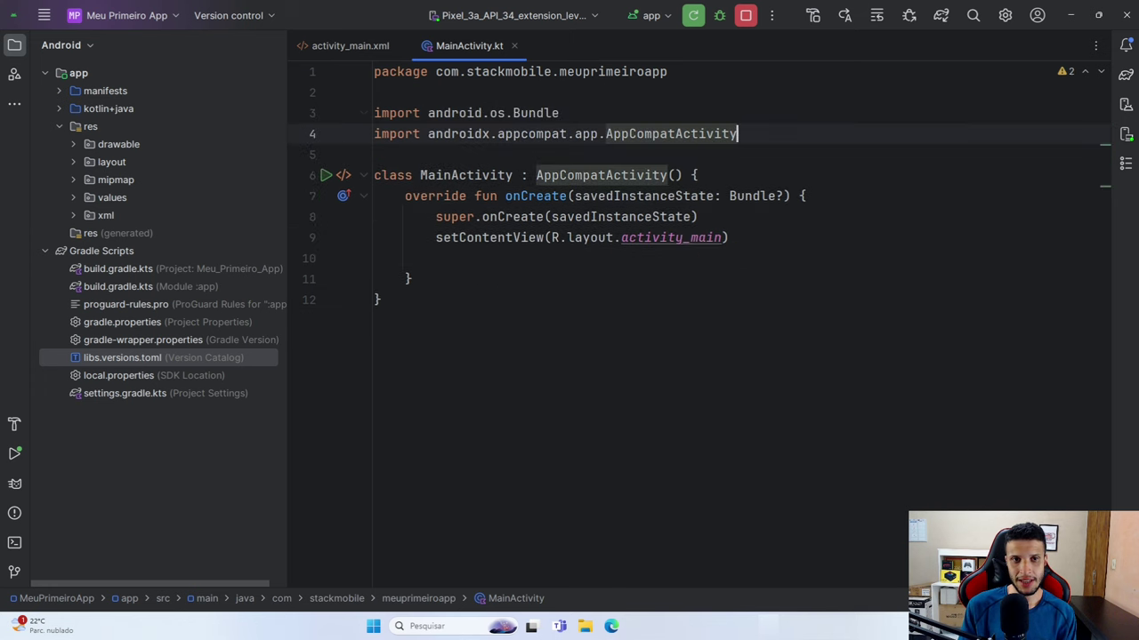
- Insert a blank line below the MainActivity class declaration and review the setContentView call
click(720, 177)
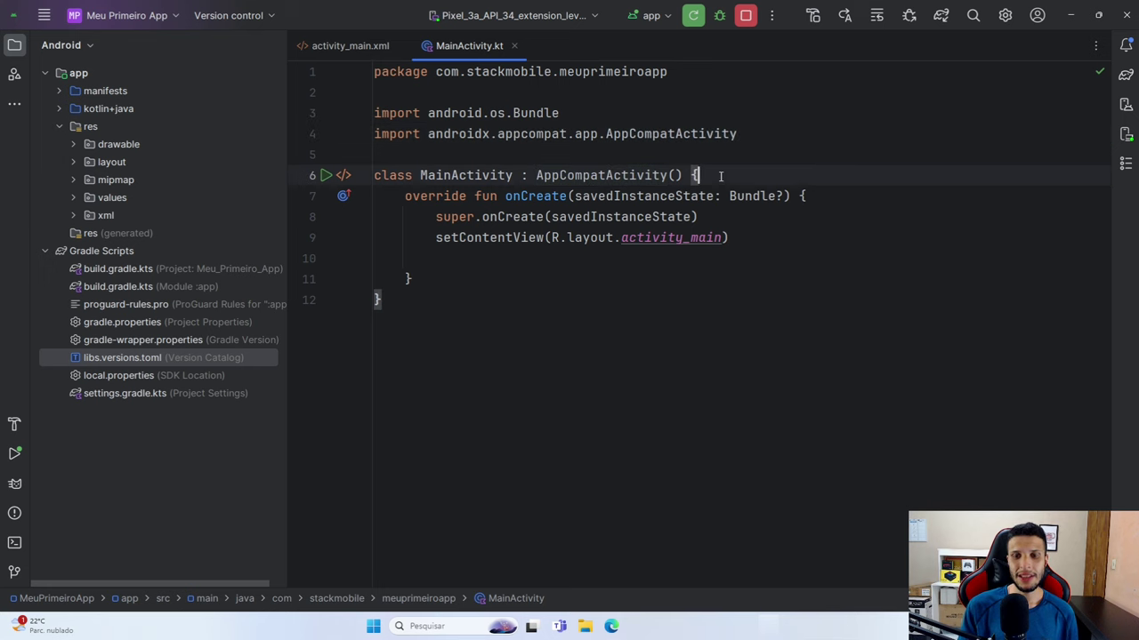
key(Return)
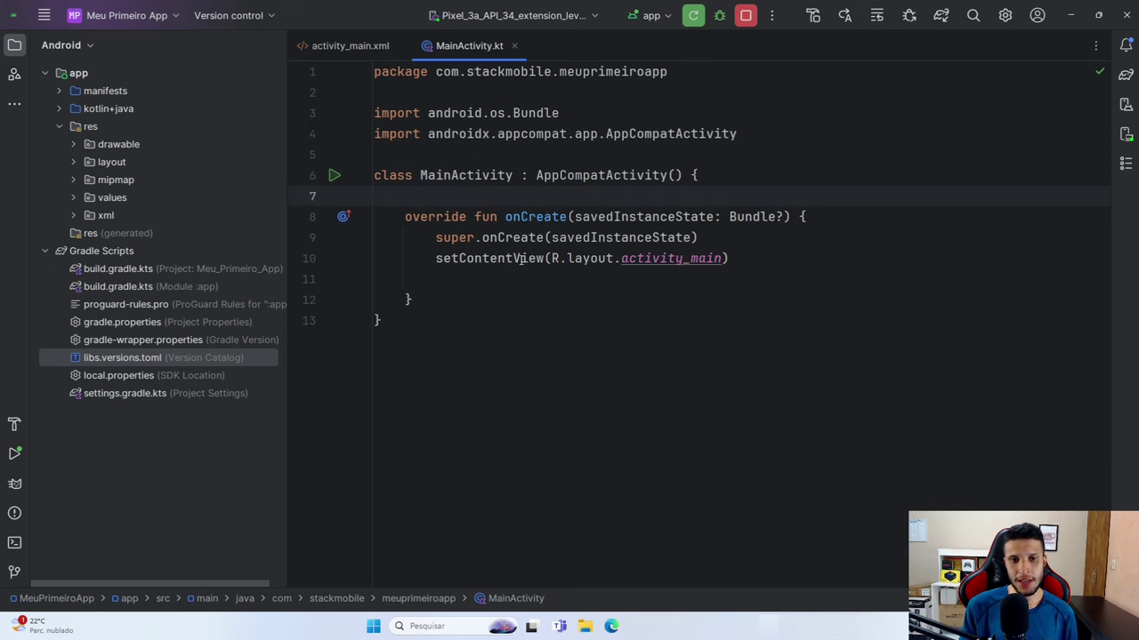
click(522, 258)
click(635, 258)
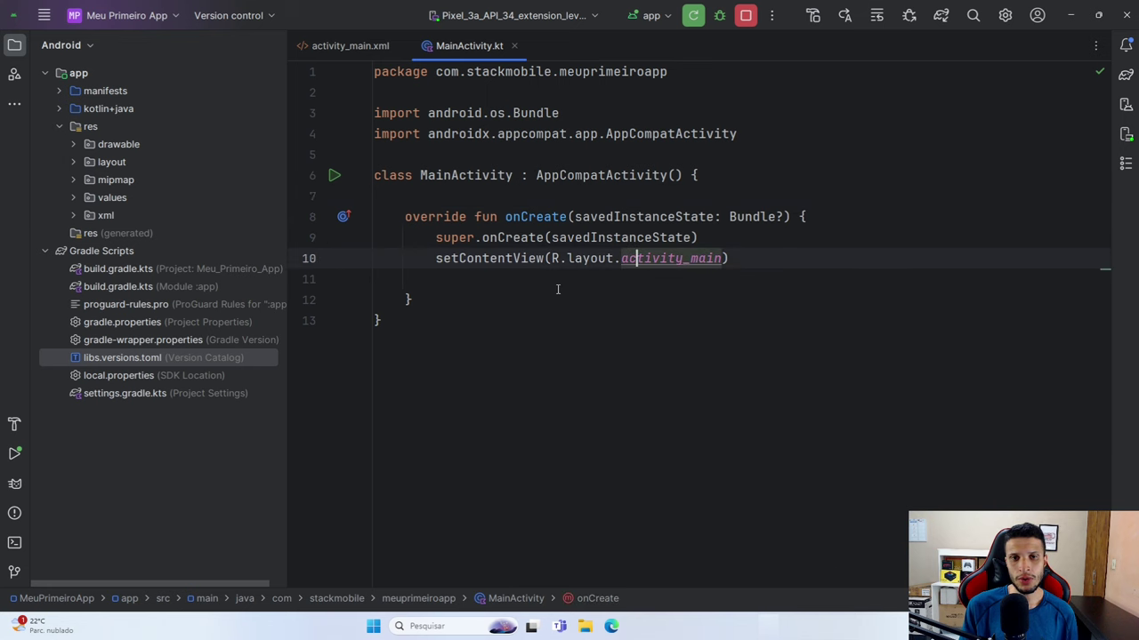
click(515, 279)
- Run the simplified MainActivity on the emulator, view the app's screen, and close the running devices view
click(693, 15)
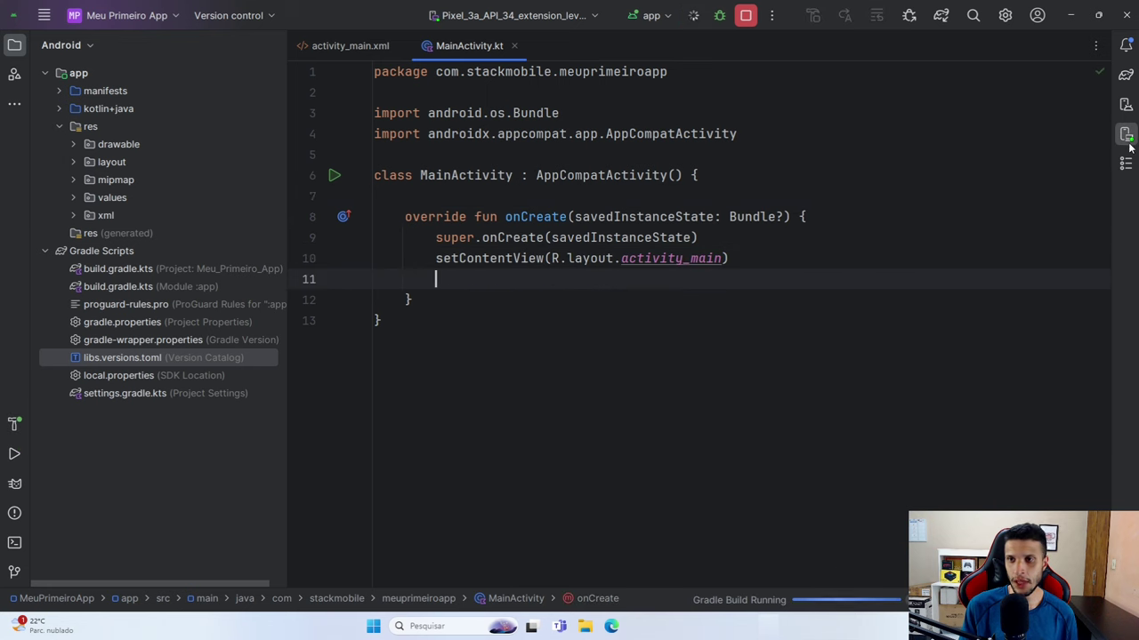
click(1126, 135)
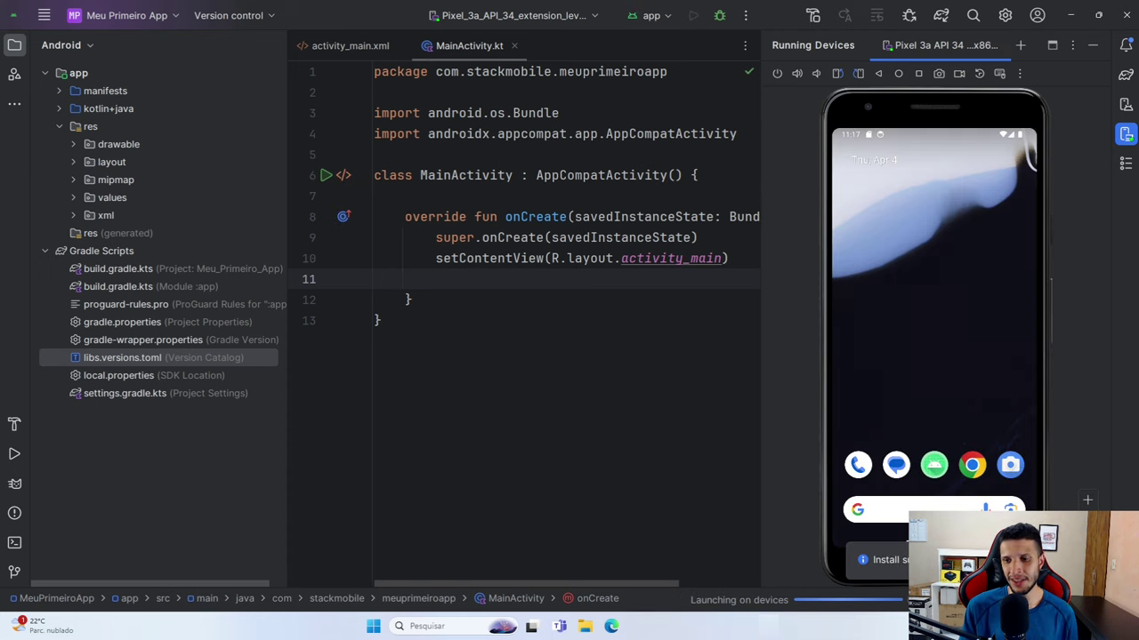
click(1092, 410)
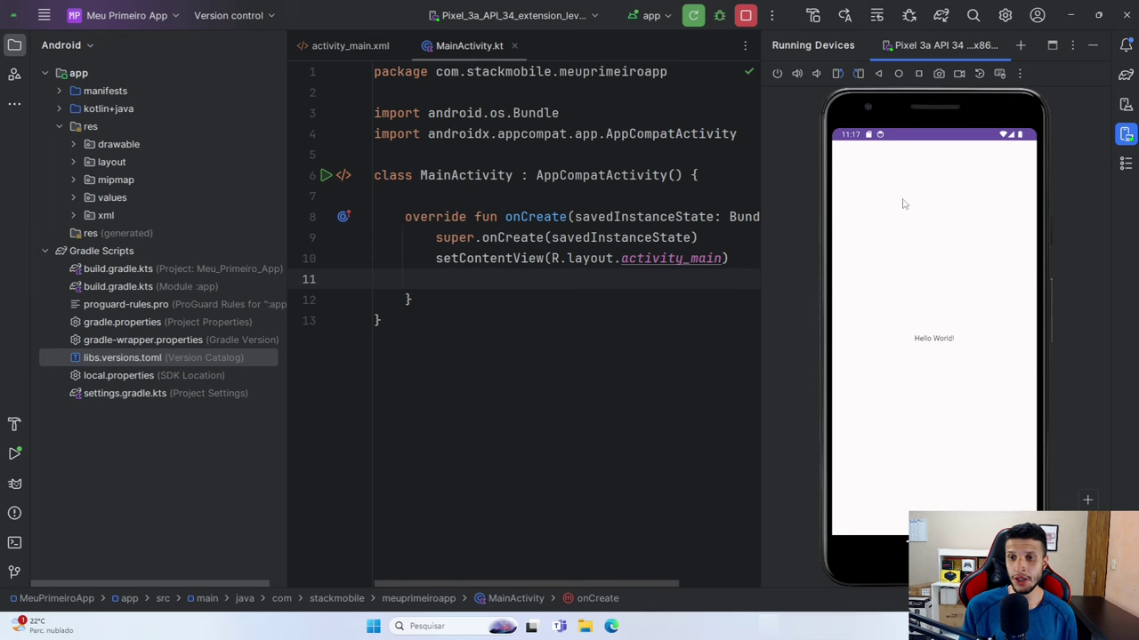
click(1092, 46)
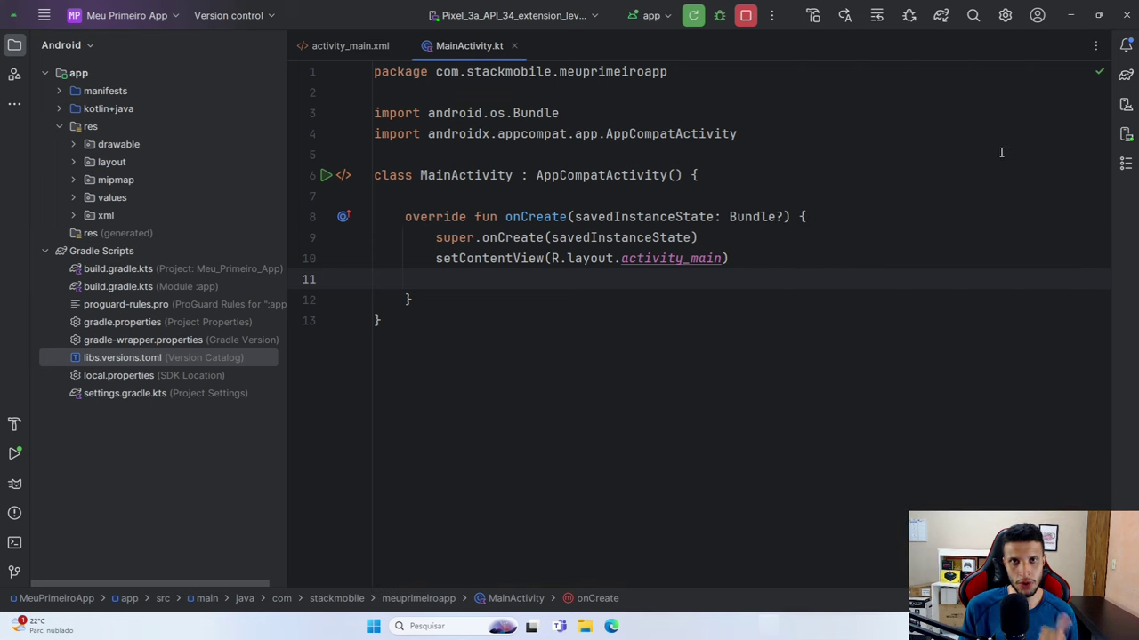
- Look inside the manifests folder, collapse it, and open the app module's build.gradle.kts at its dependencies block
click(59, 90)
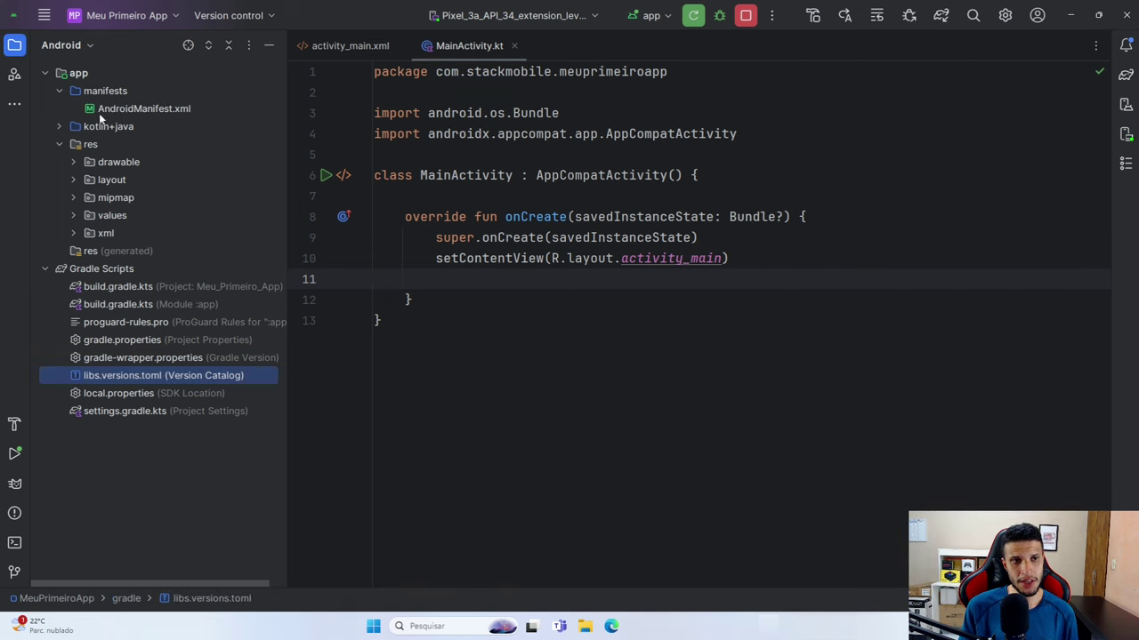
click(60, 91)
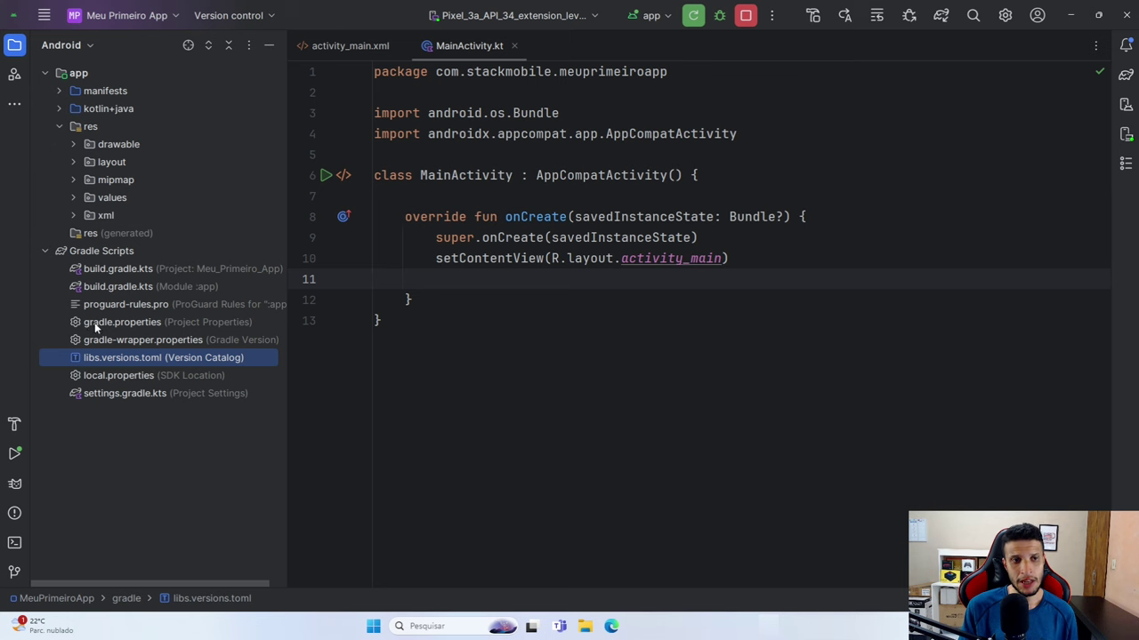
double_click(129, 288)
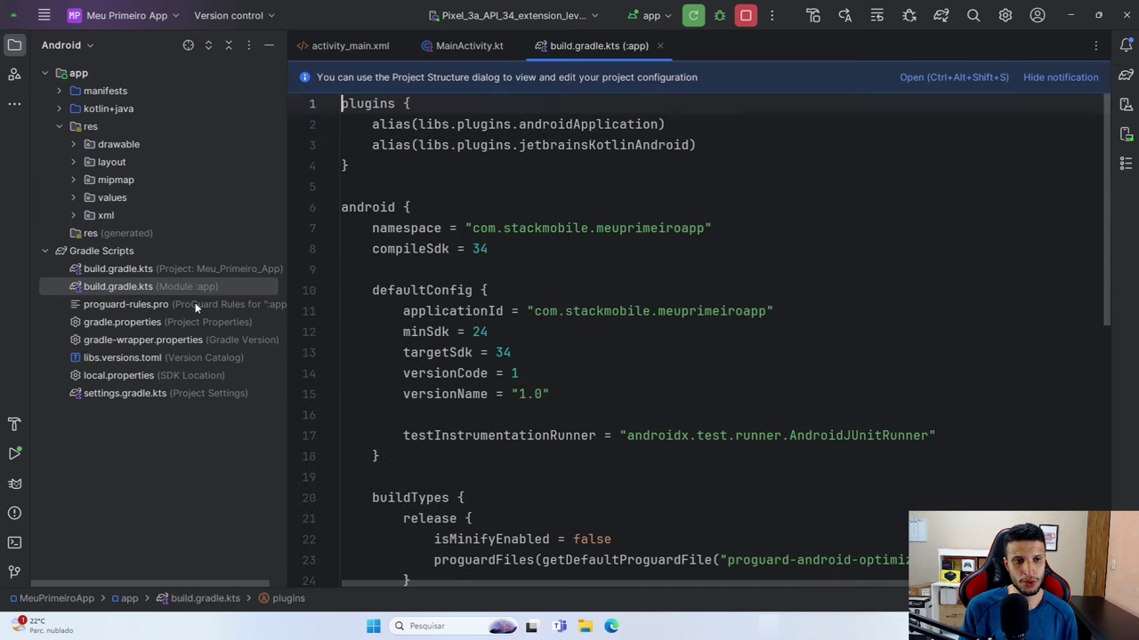
scroll(449, 265, down, 10)
click(451, 296)
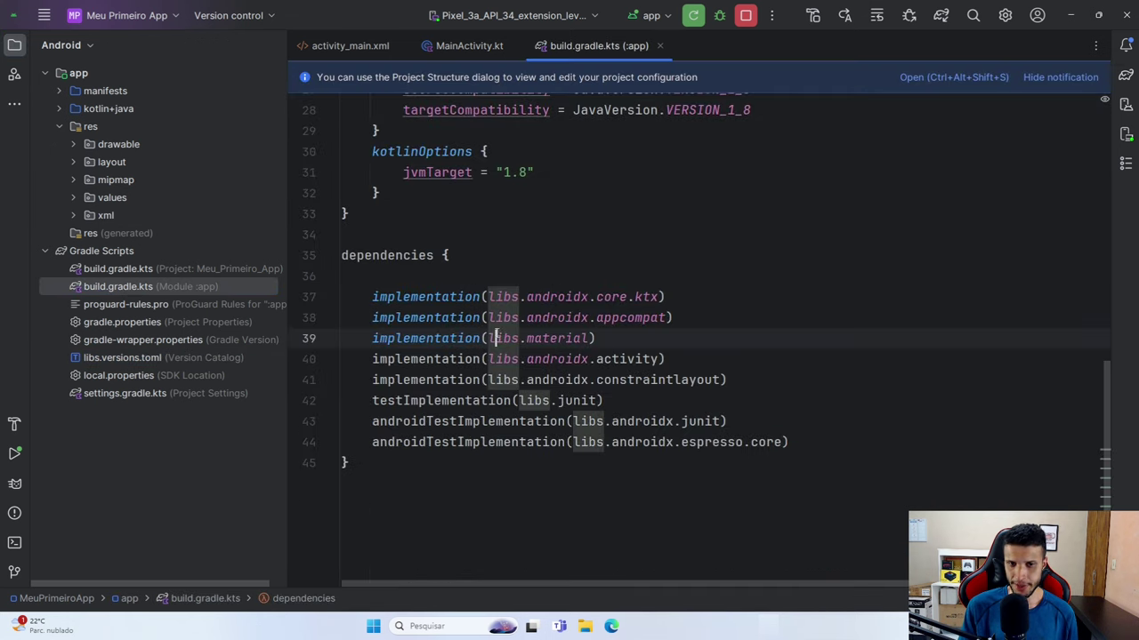
- Examine how the implementation and test entries in the dependencies block reference the libs version catalog
click(519, 297)
click(527, 297)
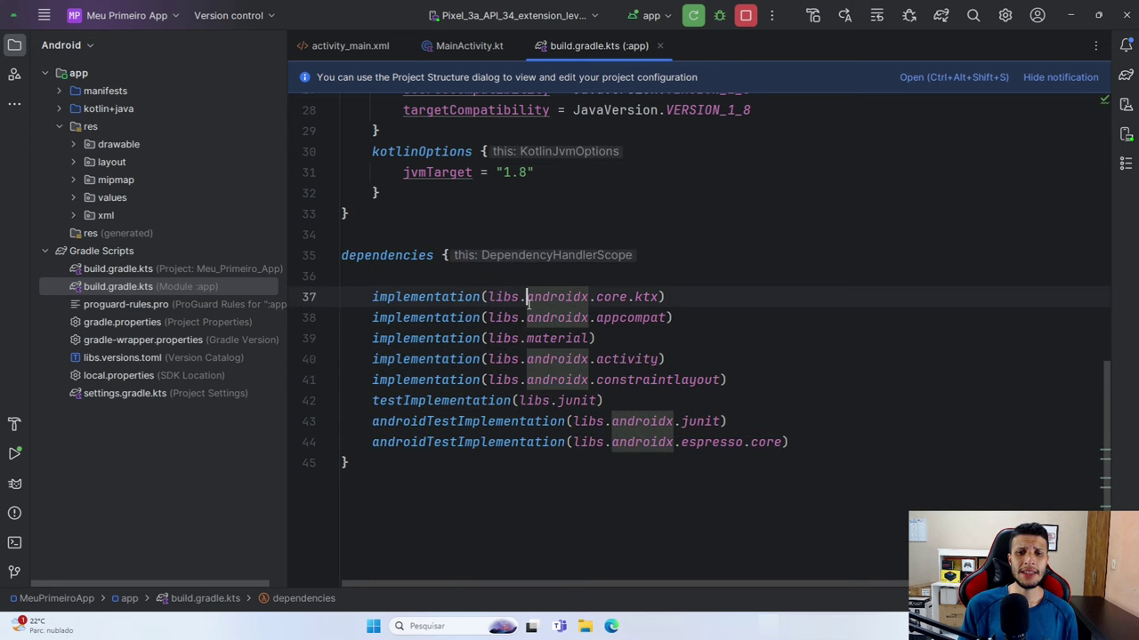
mouse_move(534, 297)
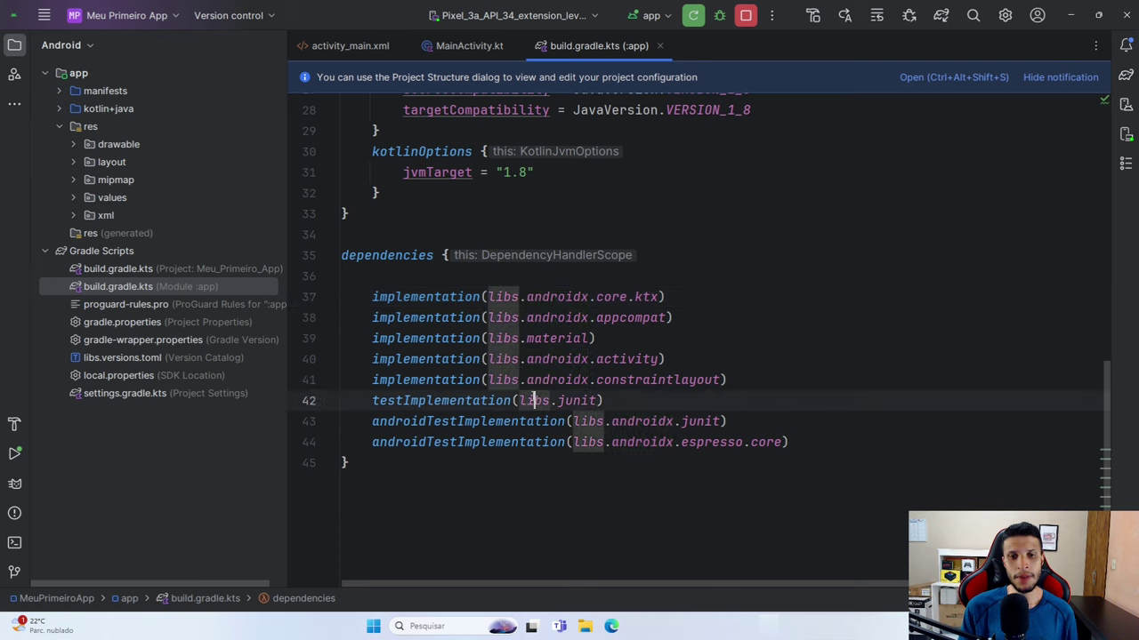
click(551, 338)
click(564, 297)
click(564, 359)
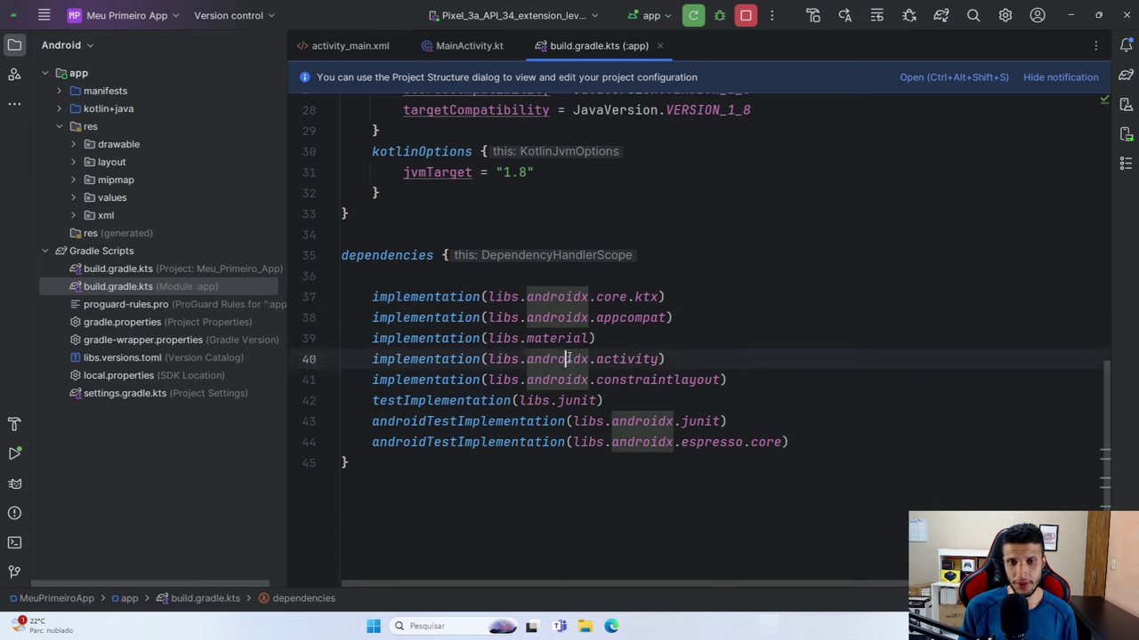
click(563, 401)
click(564, 442)
key(Up)
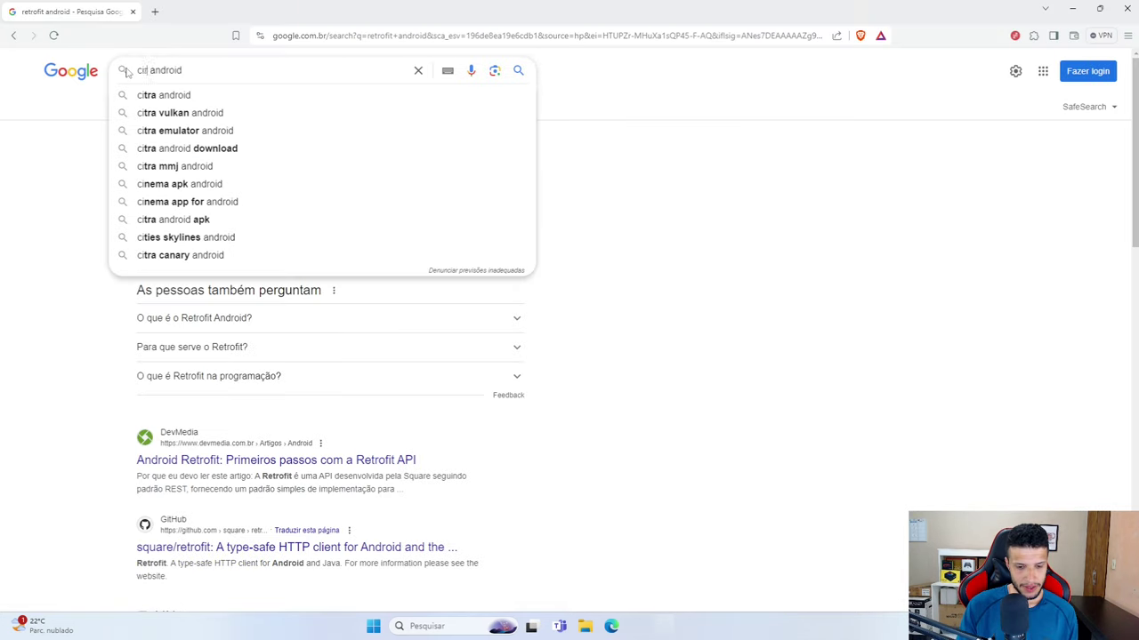
- Search Google in the browser for "circleimageview android"
text(rcle)
text(imagevie)
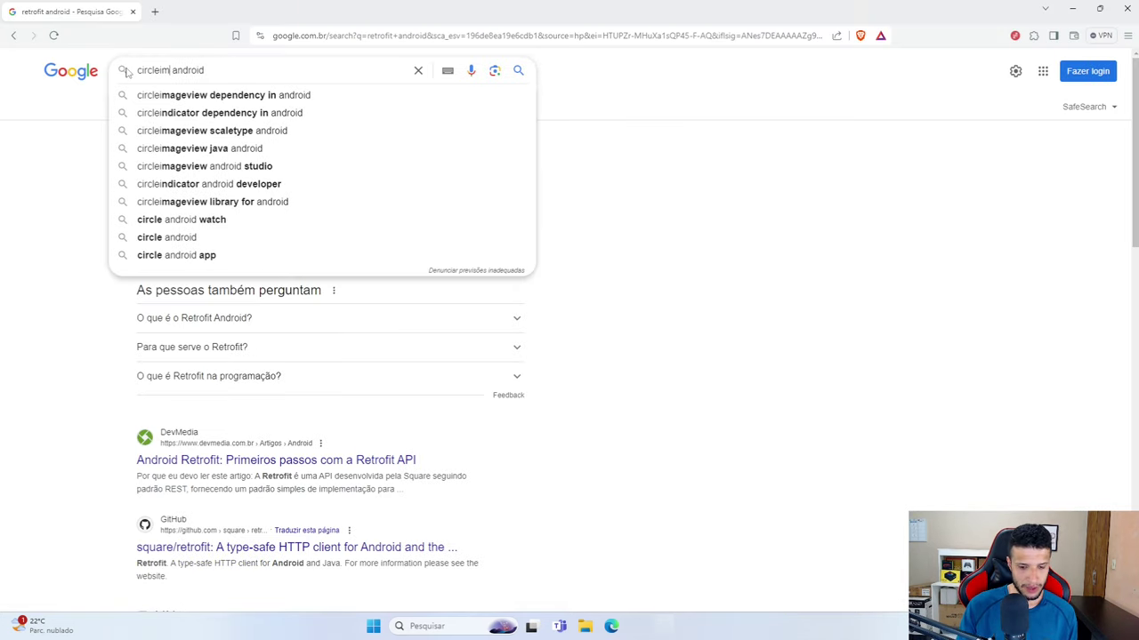
text(w)
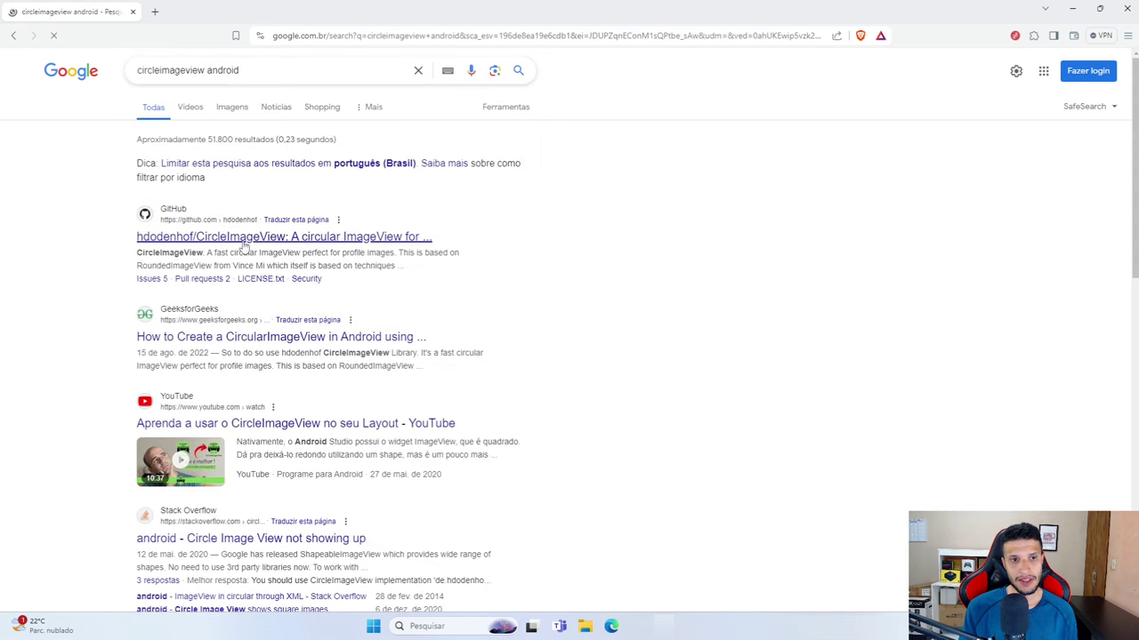
- Open the CircleImageView GitHub repository and copy the circleimageview 3.1.0 implementation line from the README's Gradle section
click(212, 237)
scroll(419, 346, down, 8)
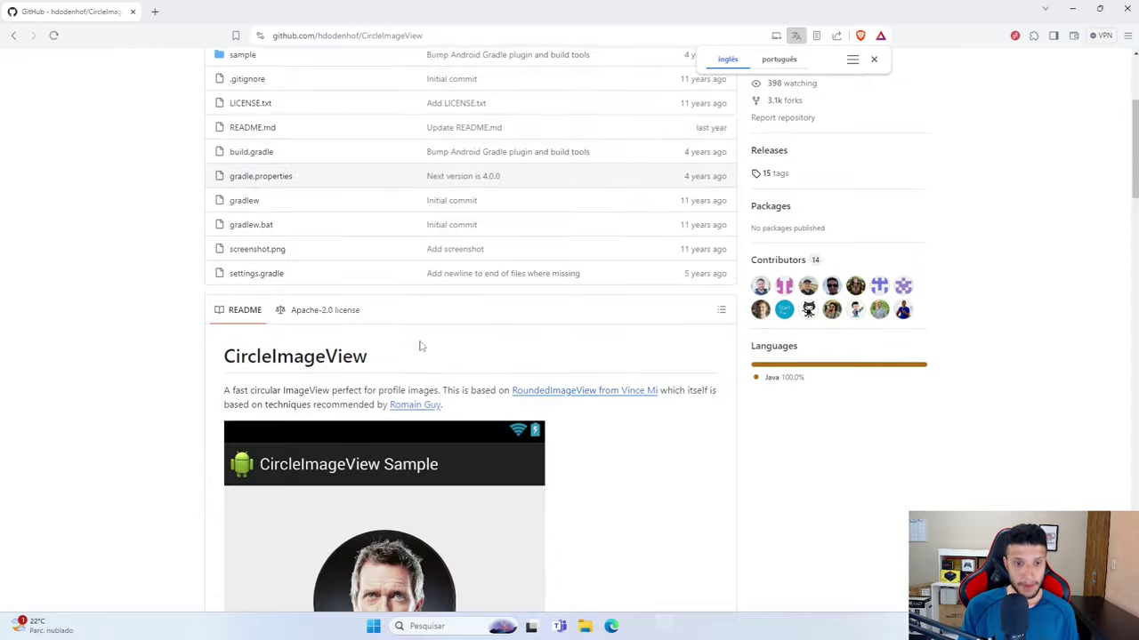
scroll(405, 418, down, 3)
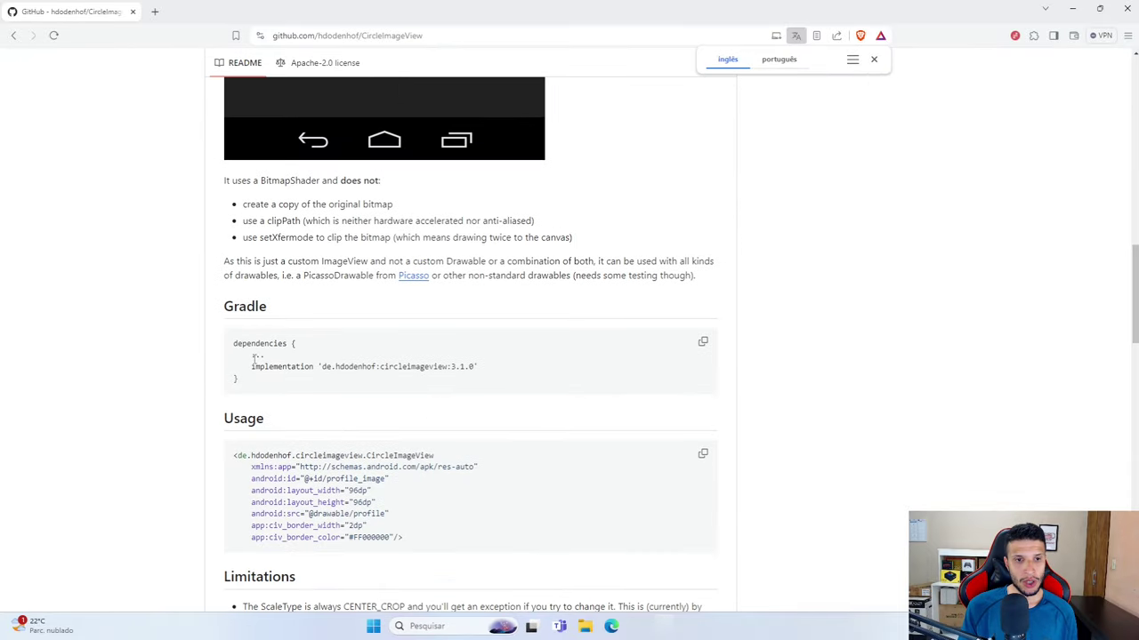
drag(487, 369, 250, 352)
key(ctrl+c)
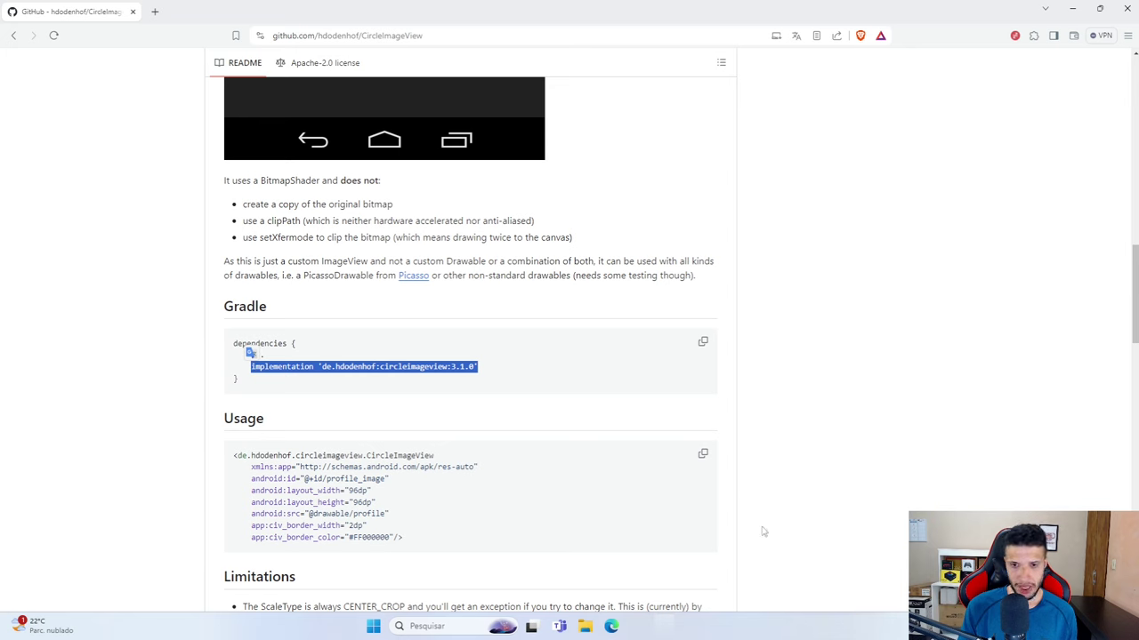
- Switch to Android Studio and paste the copied circleimageview 3.1.0 implementation line below the espresso.core entry in the dependencies block
key(alt+Tab)
click(845, 448)
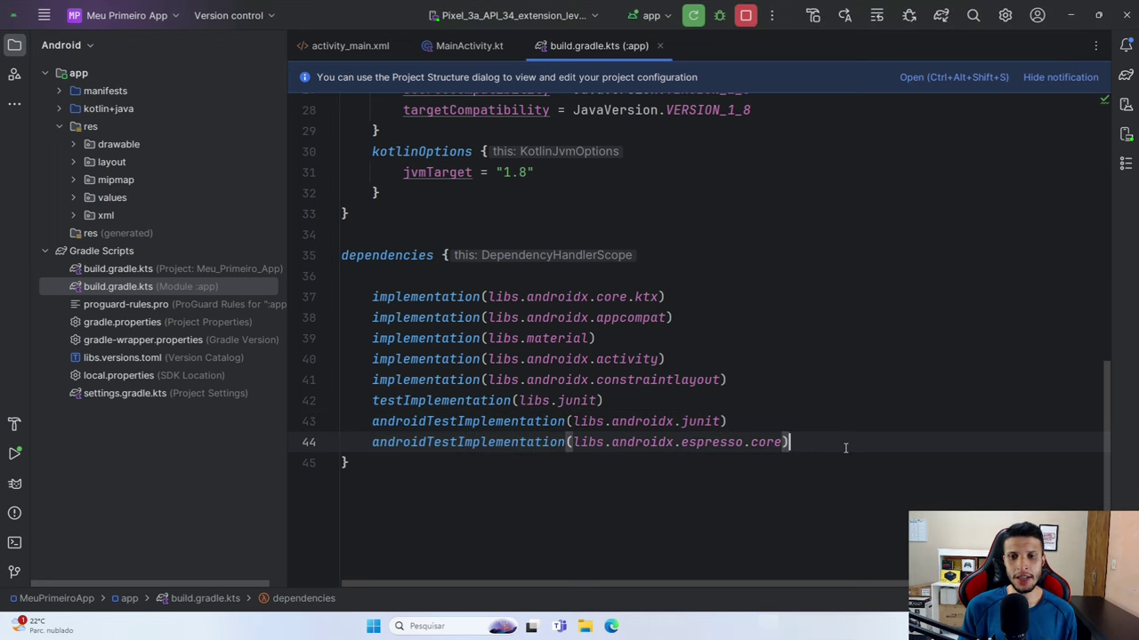
key(Return)
key(ctrl+v)
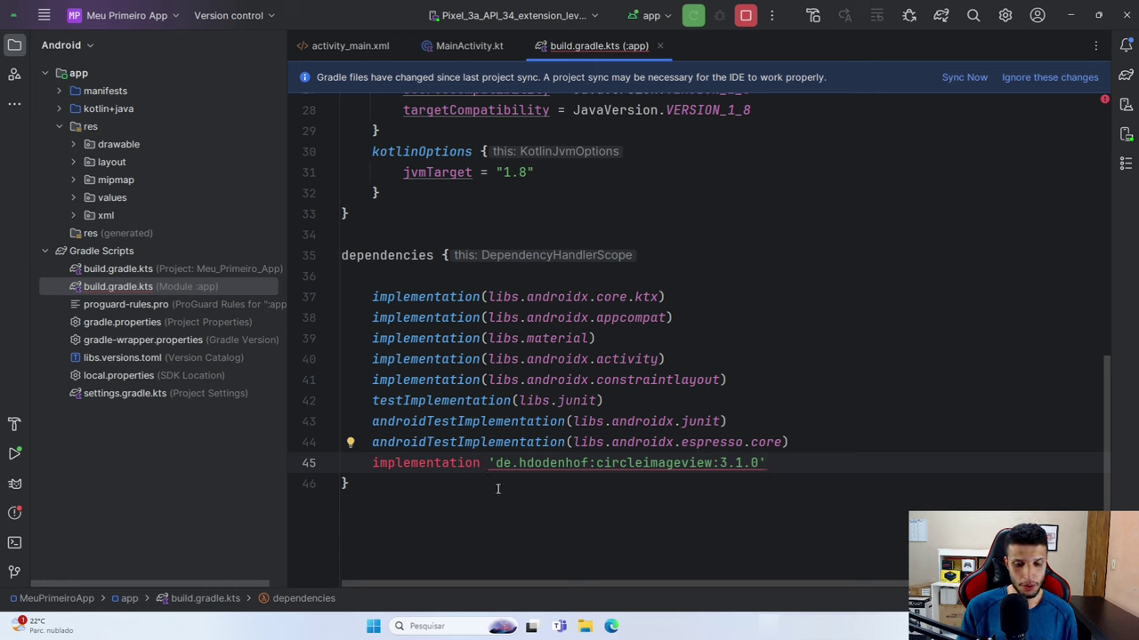
- Rewrite the pasted line as implementation ("de.hdodenhof:circleimageview:3.1.0") with double quotes and parentheses, and sync the Gradle project
key(BackSpace)
text(")
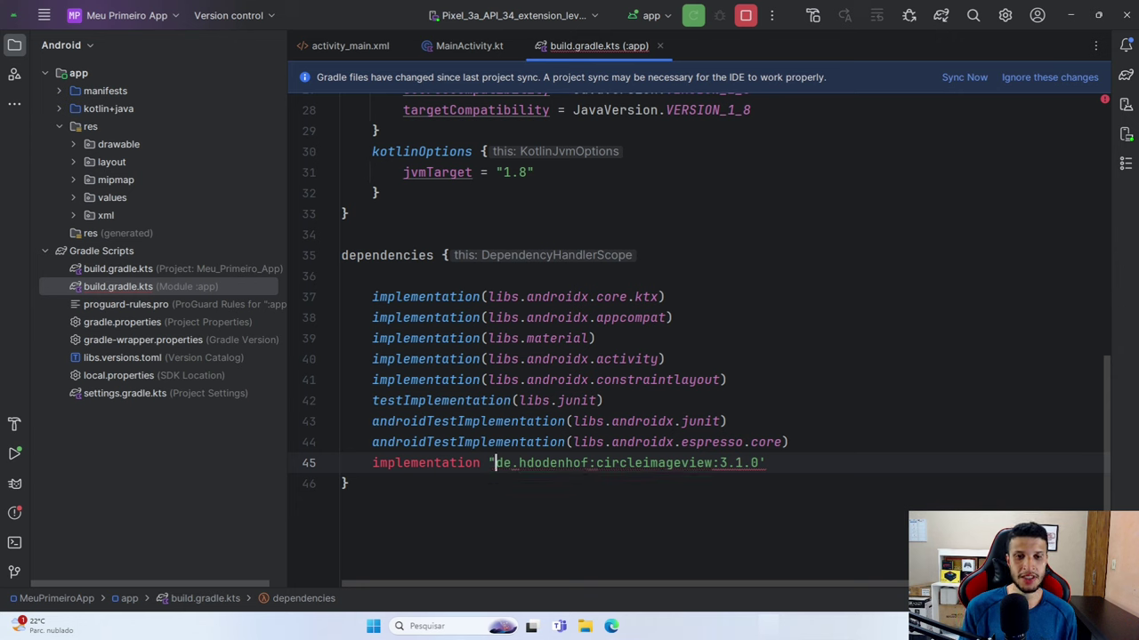
key(End)
key(BackSpace)
text(")
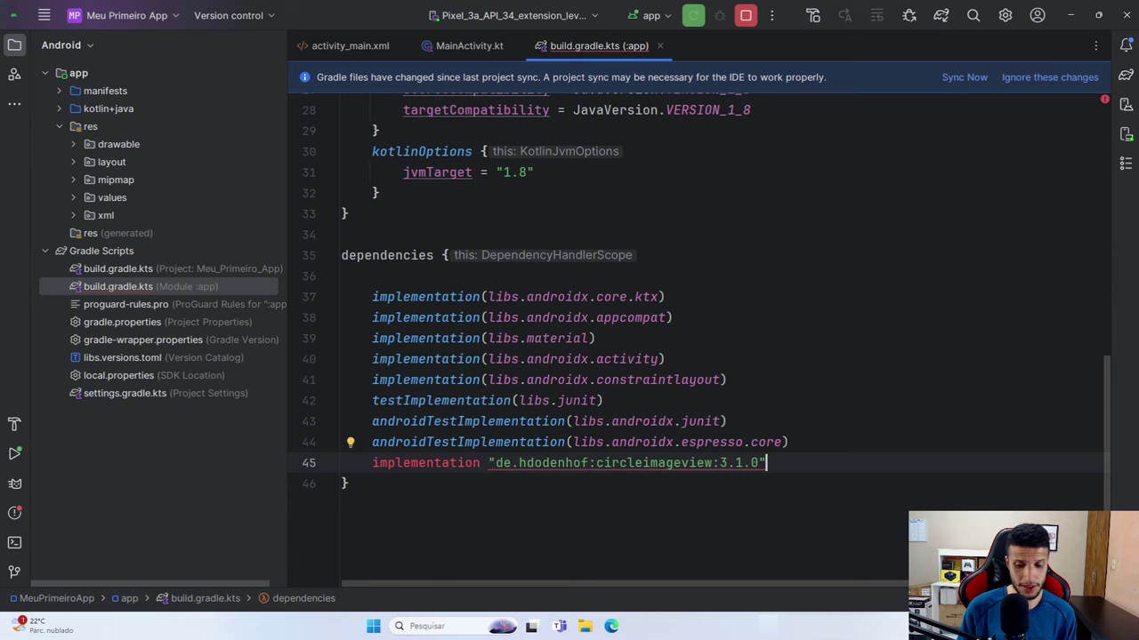
text())
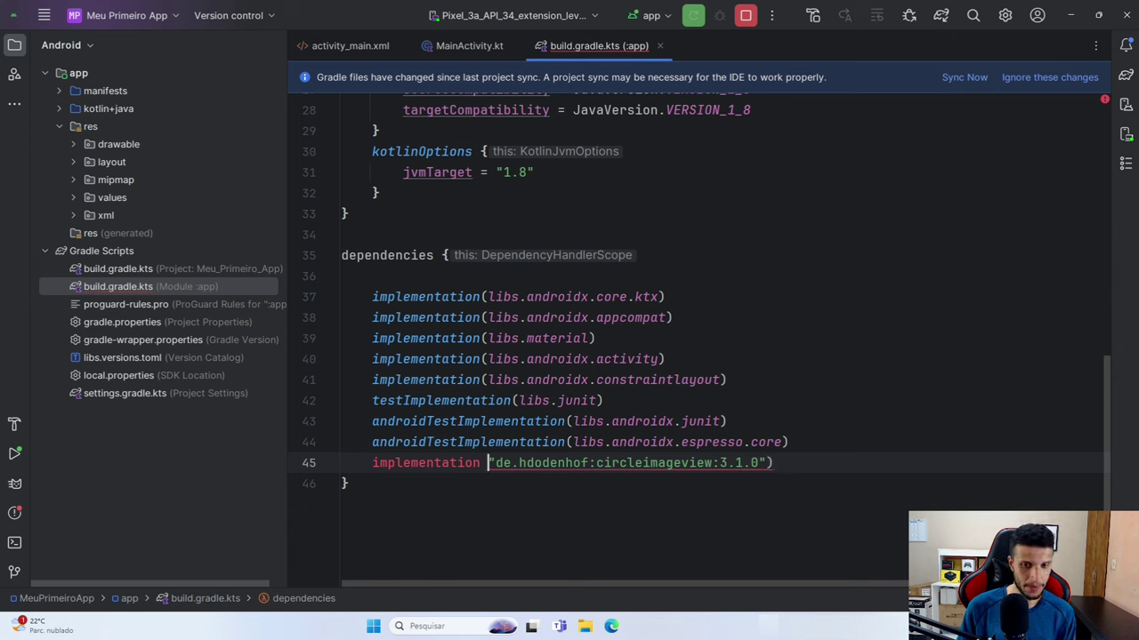
text(()
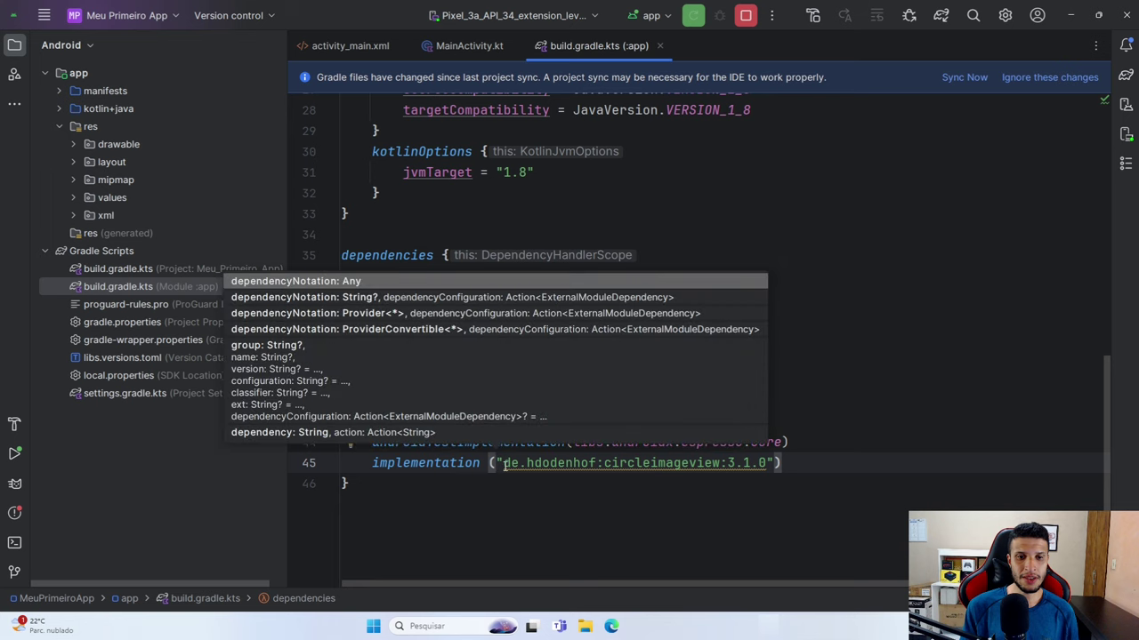
click(964, 78)
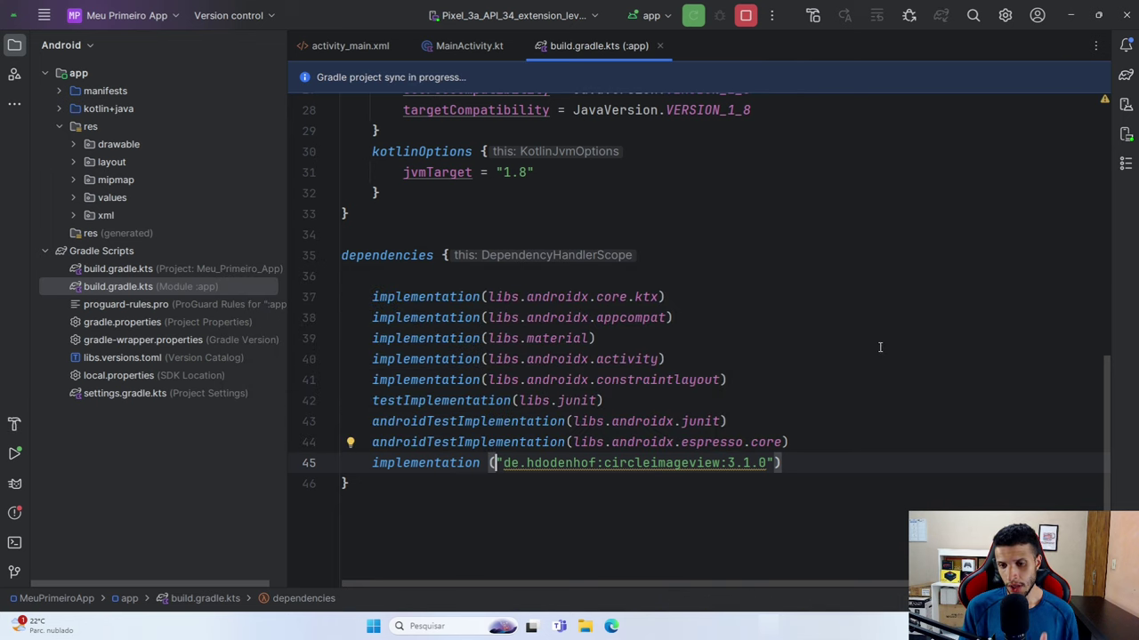
- Compare the libs references on the core.ktx and appcompat lines with the string notation of the circleimageview dependency
mouse_move(650, 459)
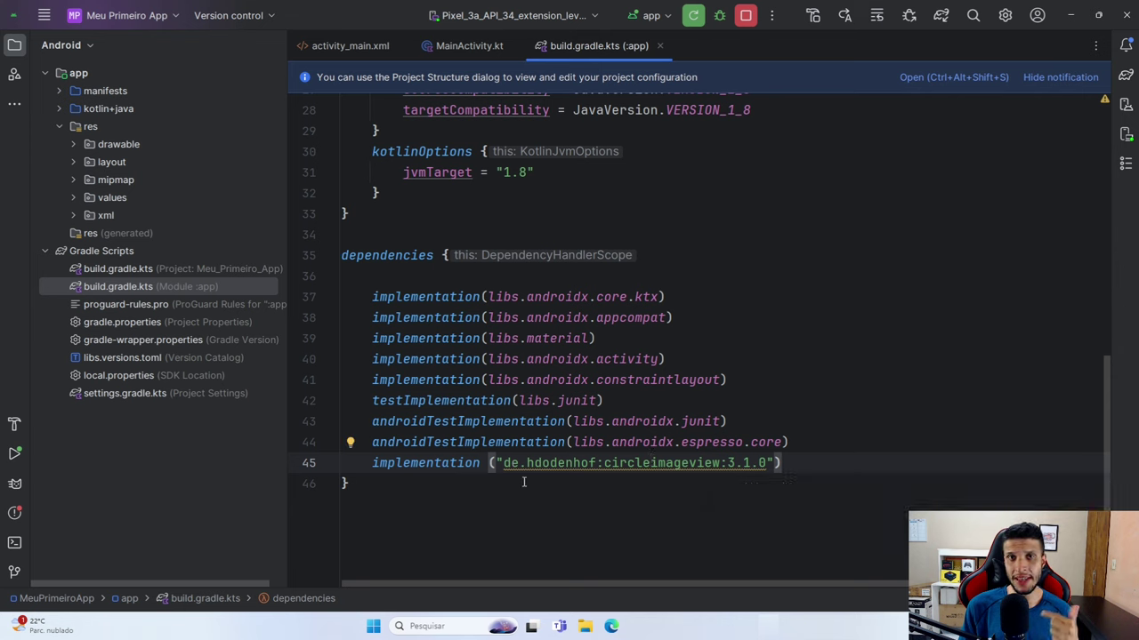
click(502, 297)
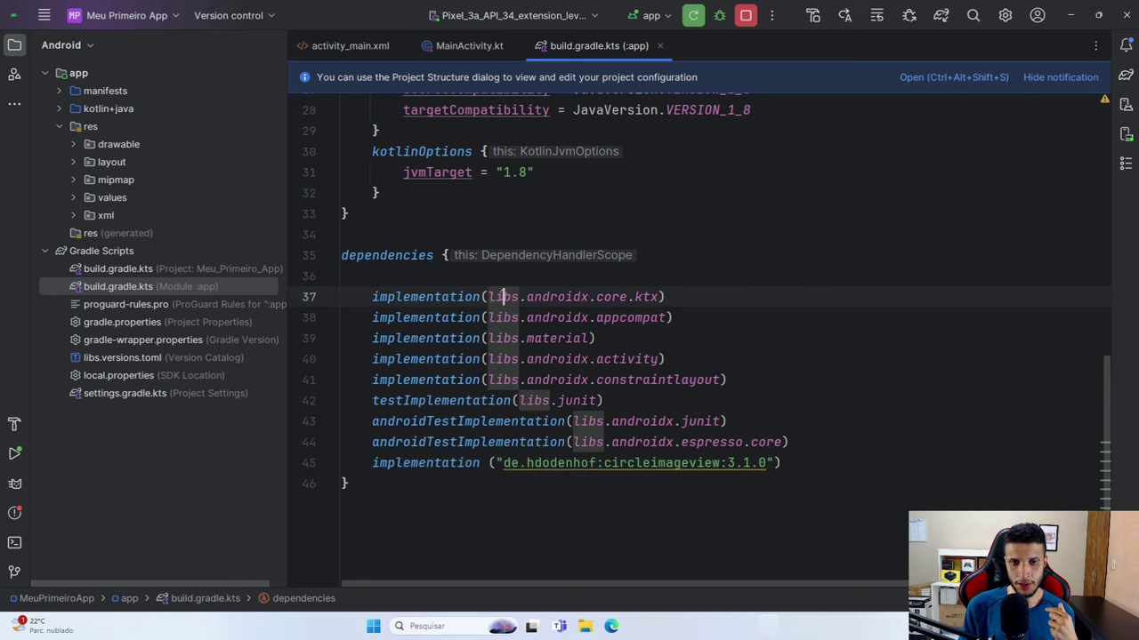
drag(489, 297, 660, 297)
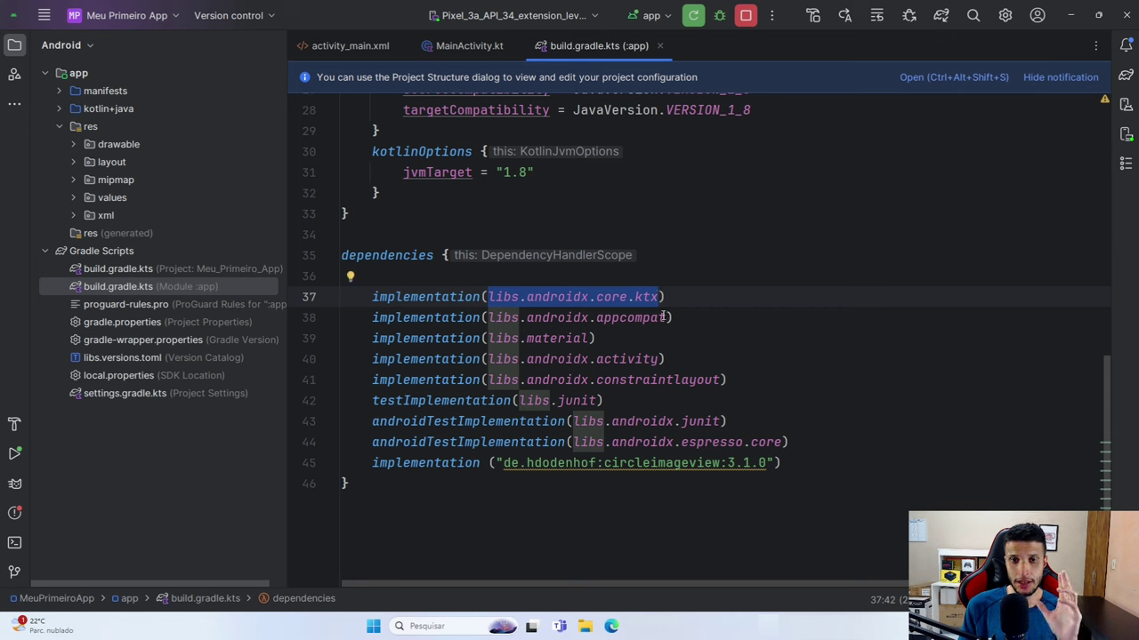
drag(666, 317, 525, 317)
click(533, 483)
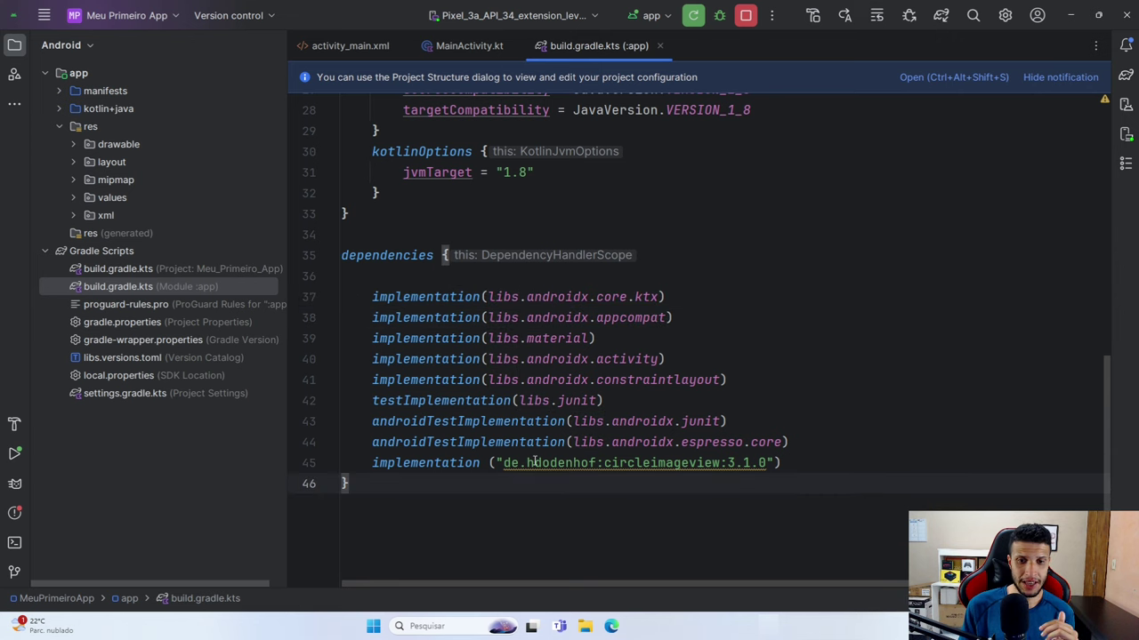
- Replace the circleimageview string dependency with a new library catalog declaration and sync the Gradle project
click(533, 462)
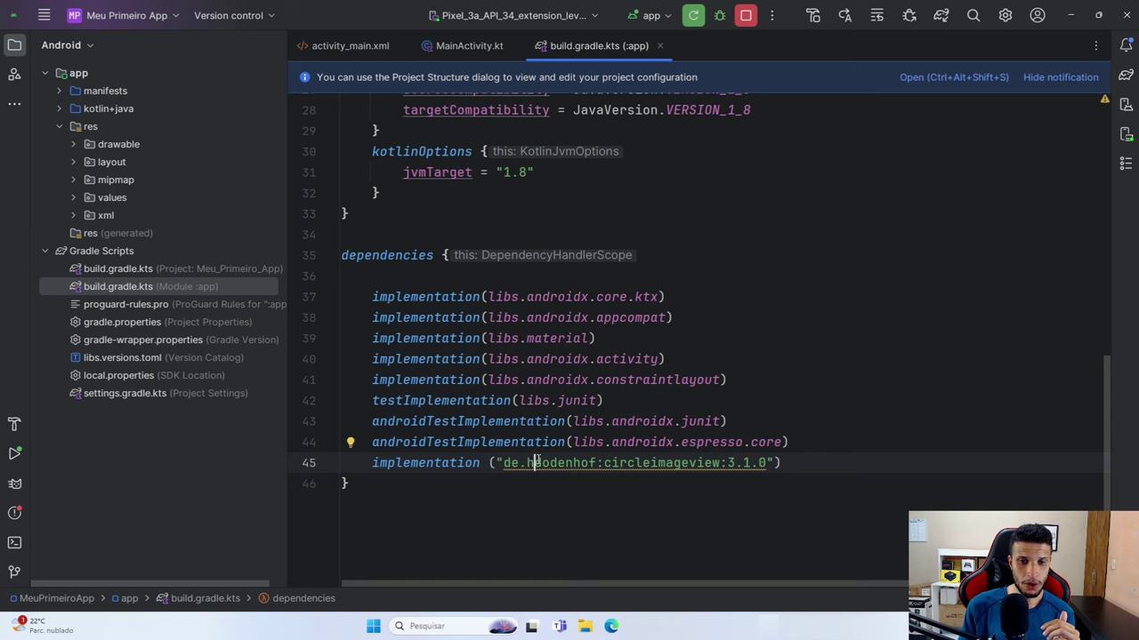
mouse_move(538, 463)
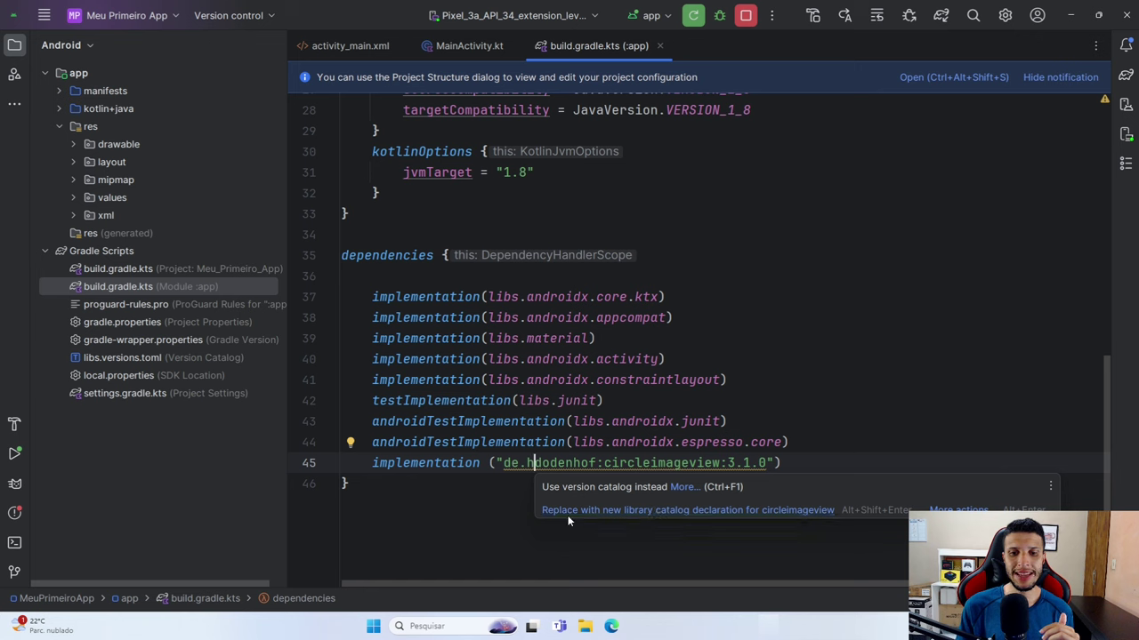
click(567, 511)
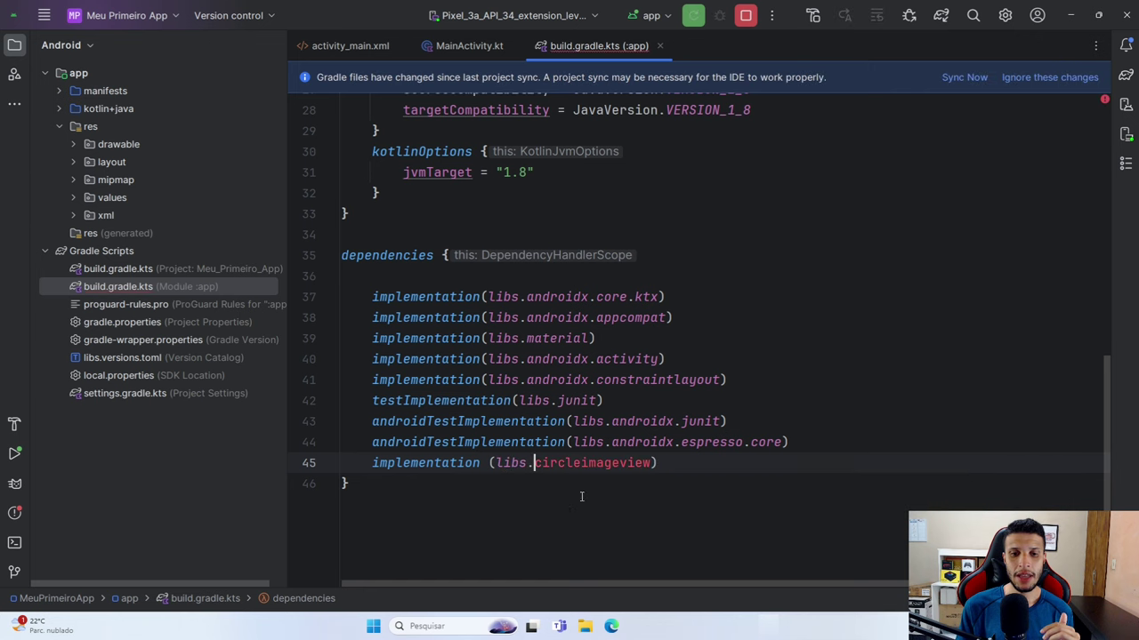
double_click(513, 463)
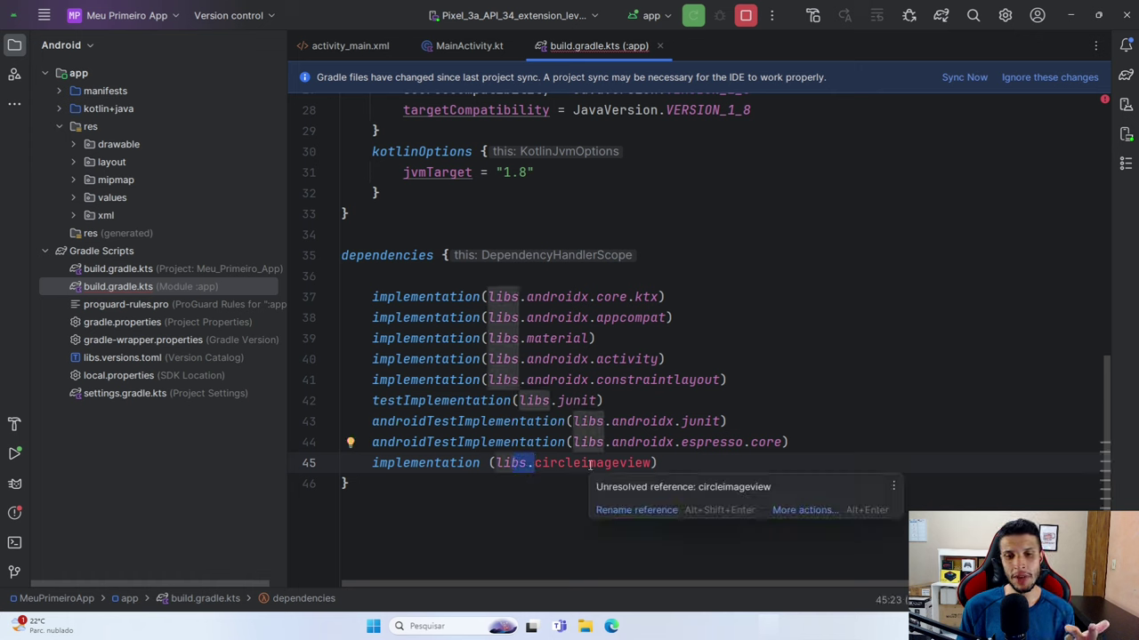
click(92, 358)
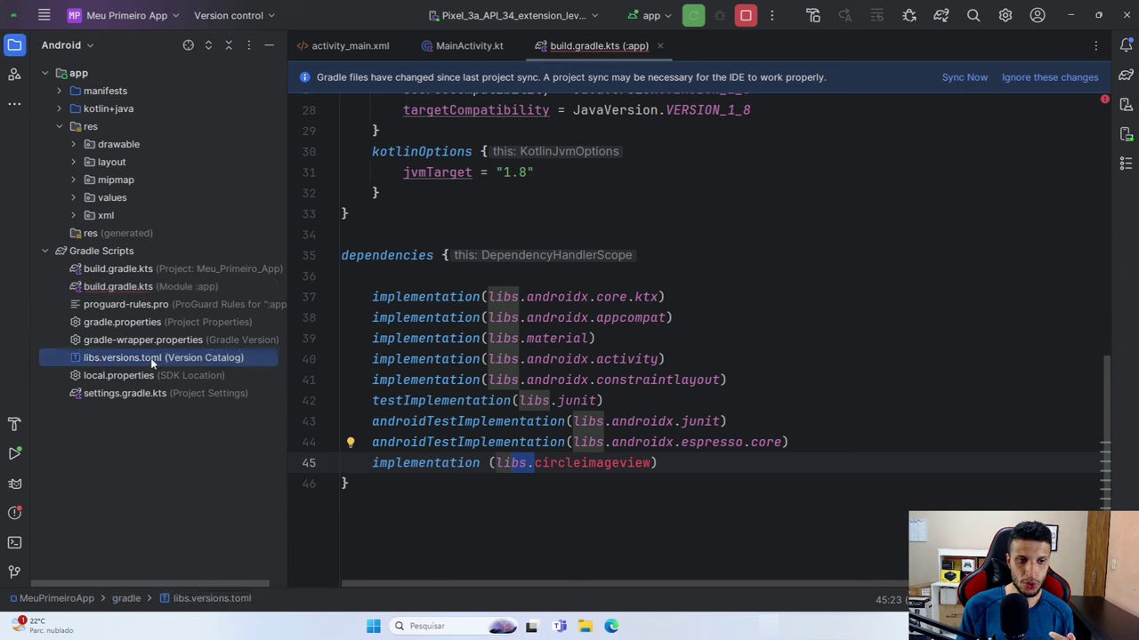
click(965, 78)
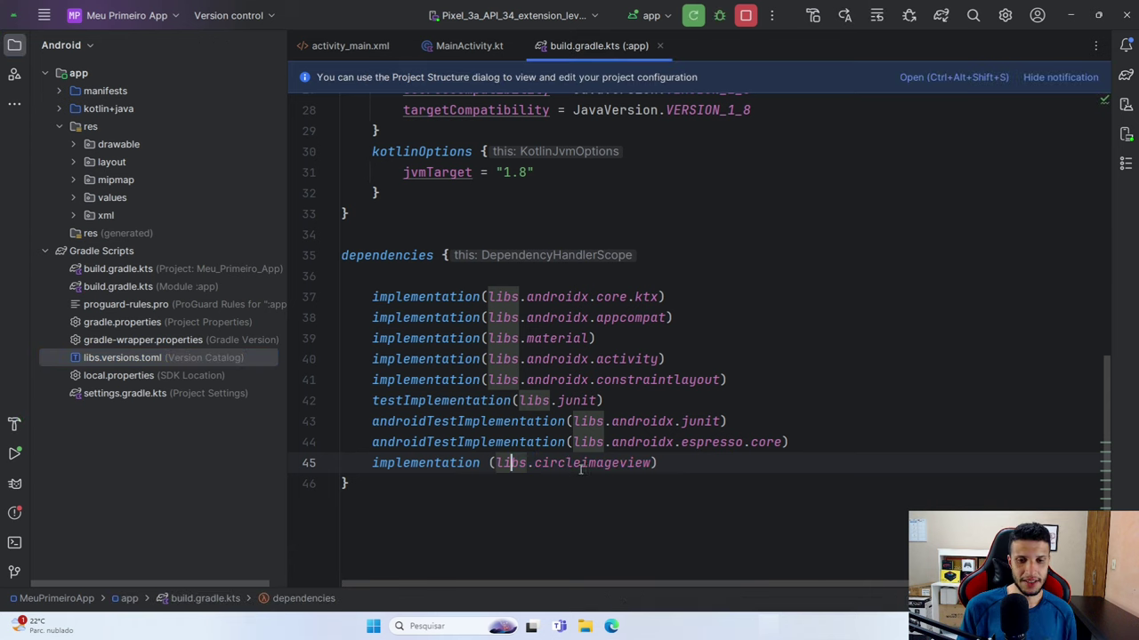
- Compare the libs.circleimageview implementation line with the other entries in the dependencies block
click(588, 464)
drag(656, 463, 373, 463)
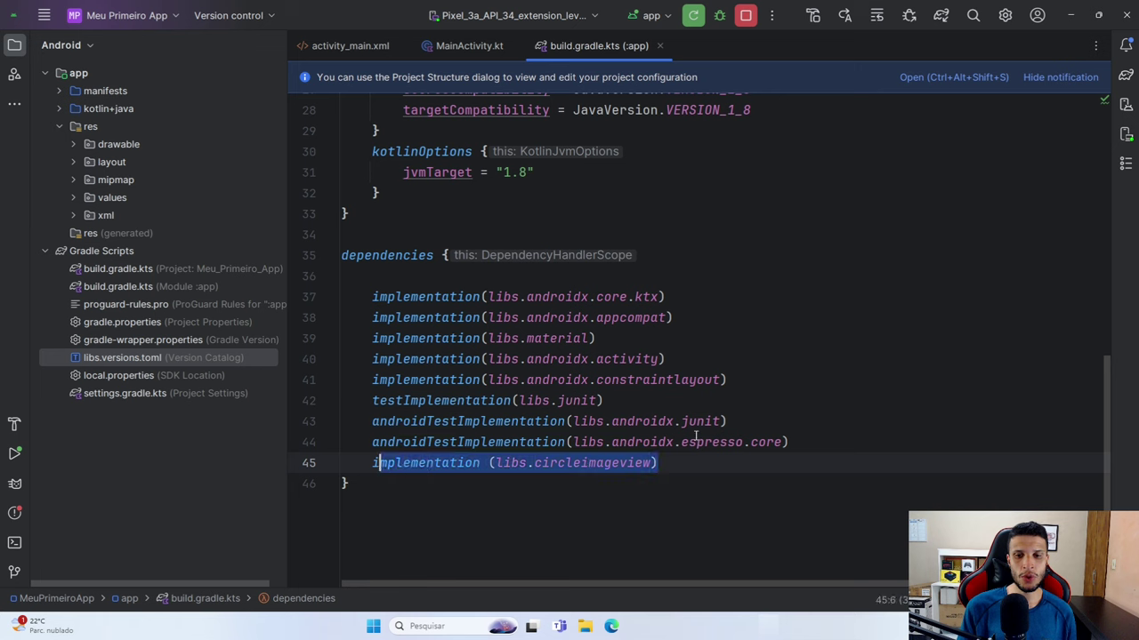
click(782, 442)
drag(794, 442, 373, 298)
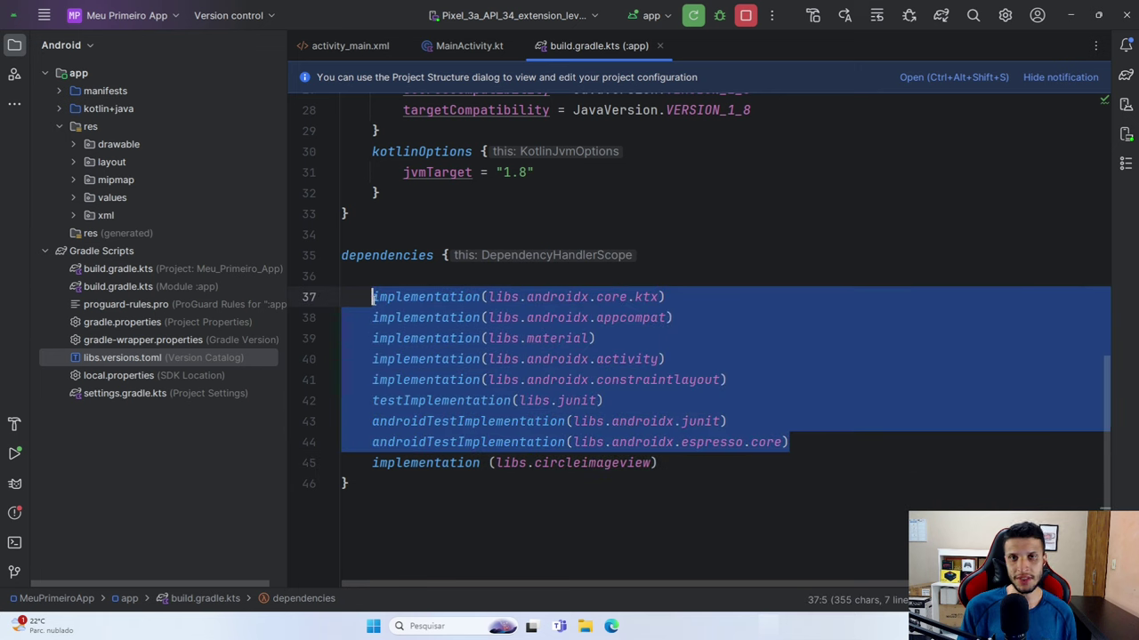
click(620, 464)
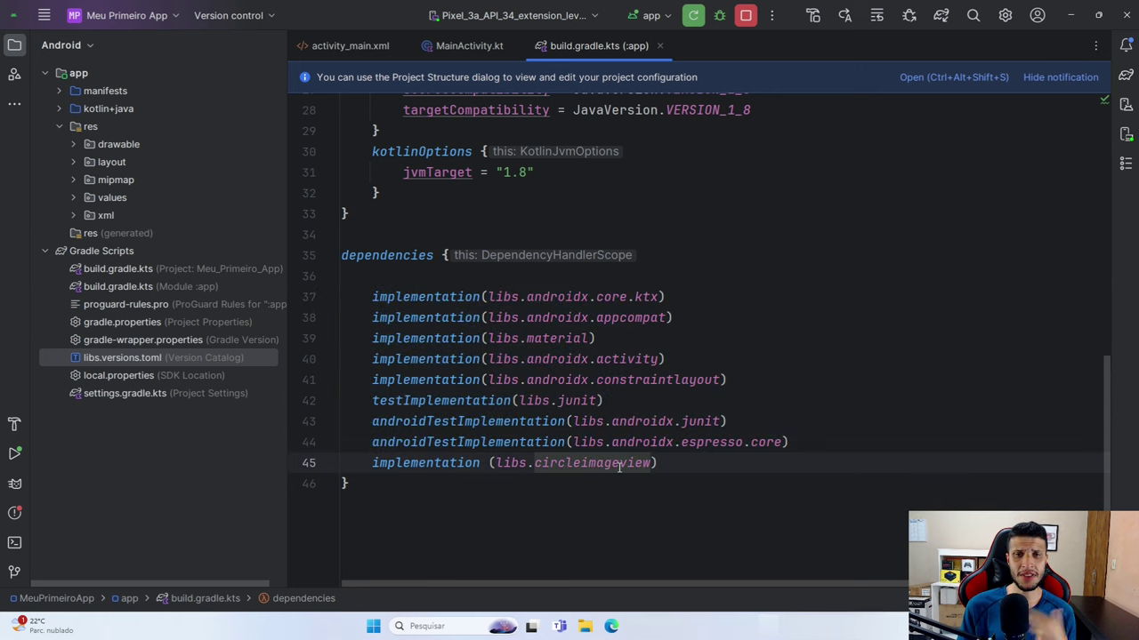
click(522, 464)
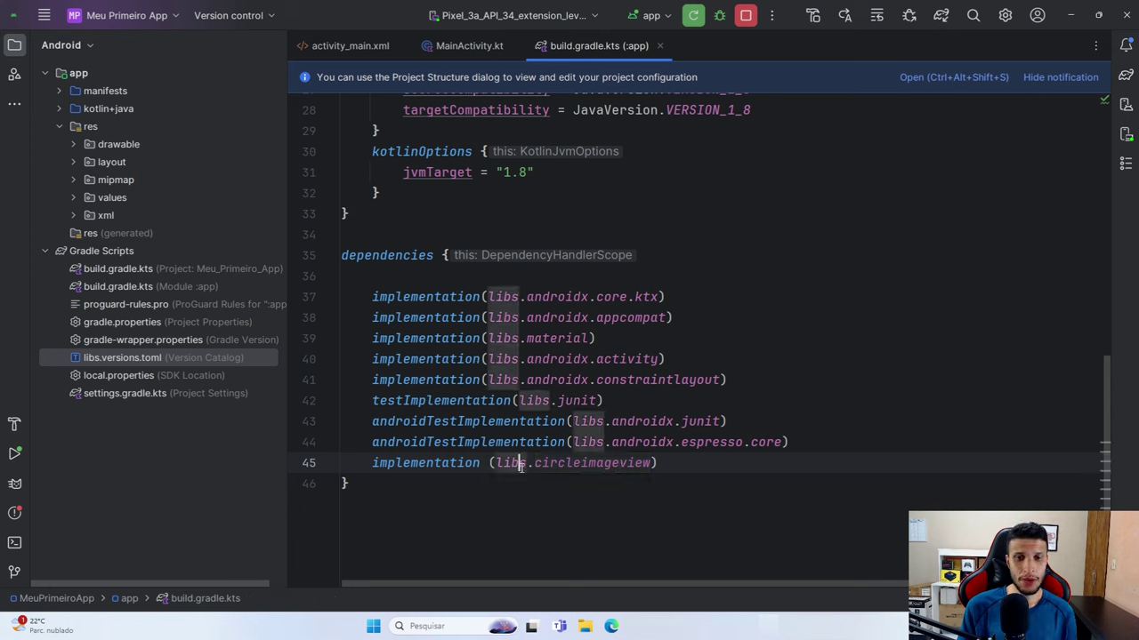
- Open the libs.versions.toml version catalog and examine the circleimageview name and version under the versions section
click(98, 375)
click(95, 359)
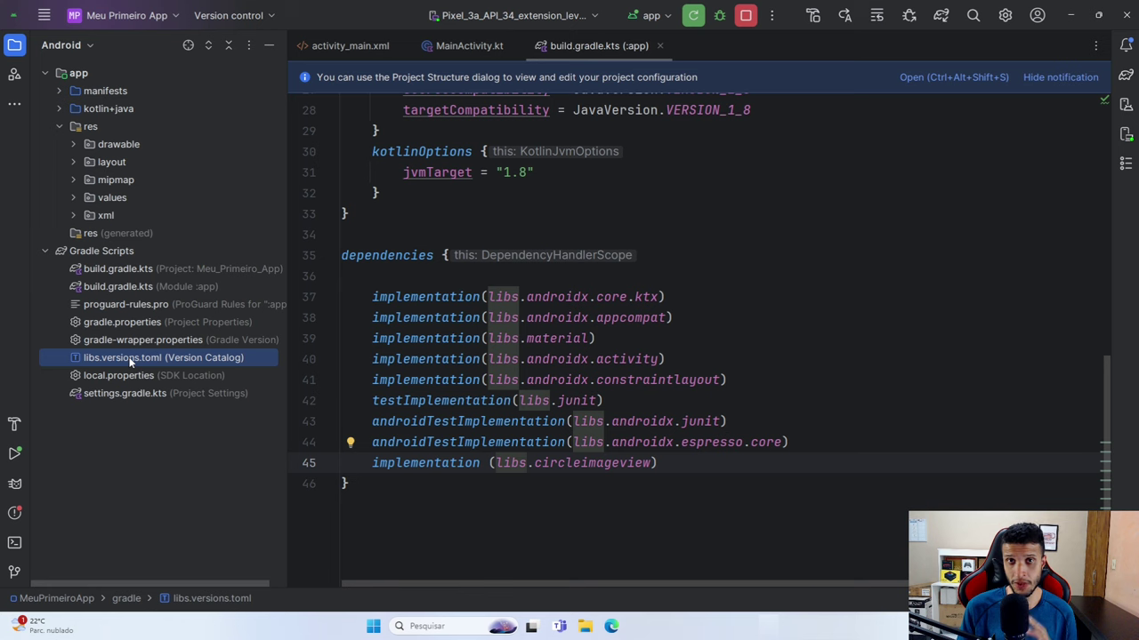
double_click(130, 359)
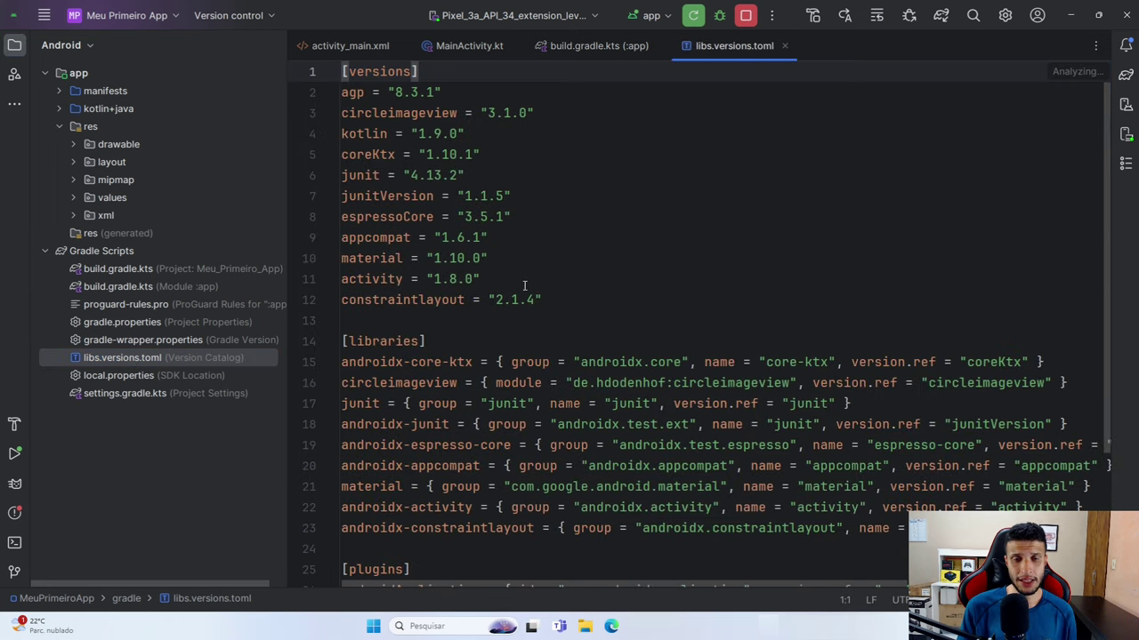
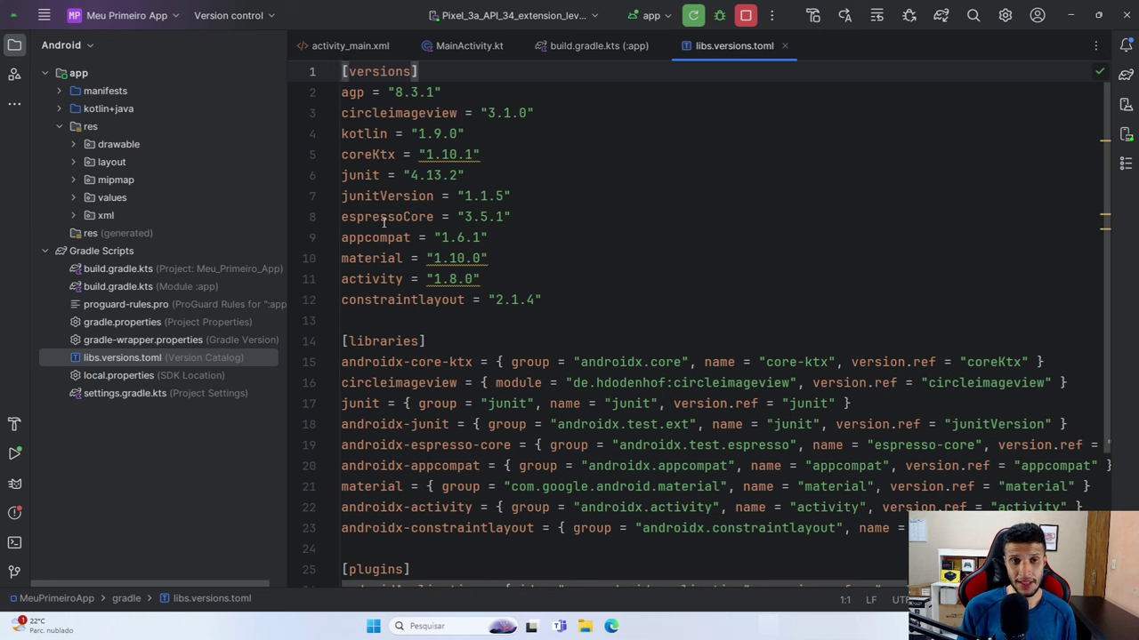
drag(458, 113, 342, 113)
click(528, 113)
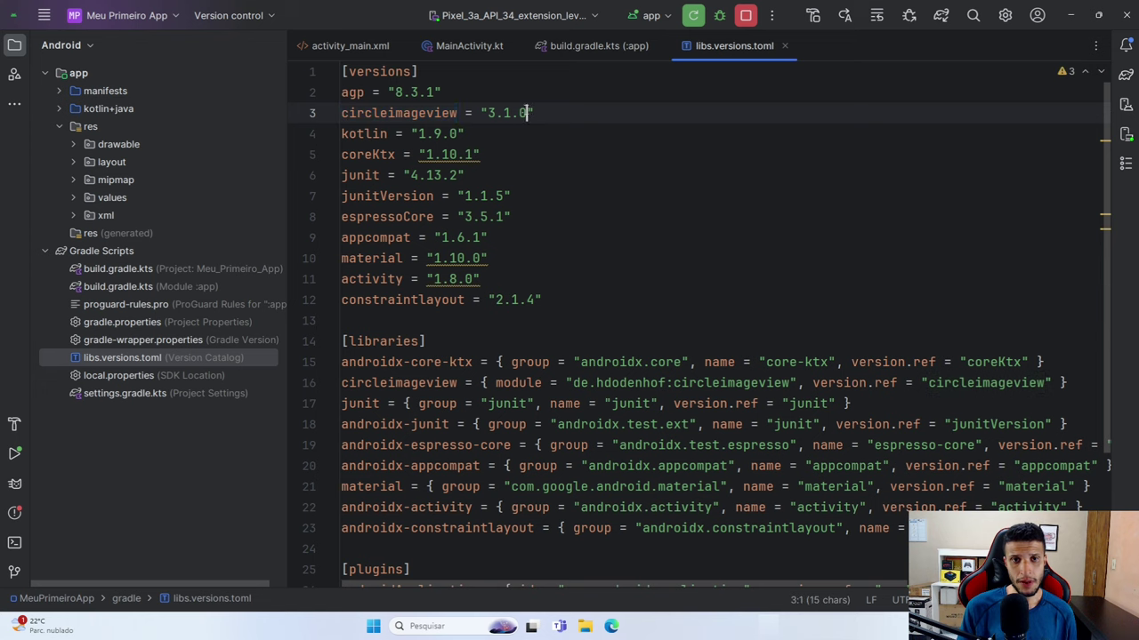
drag(528, 113, 488, 113)
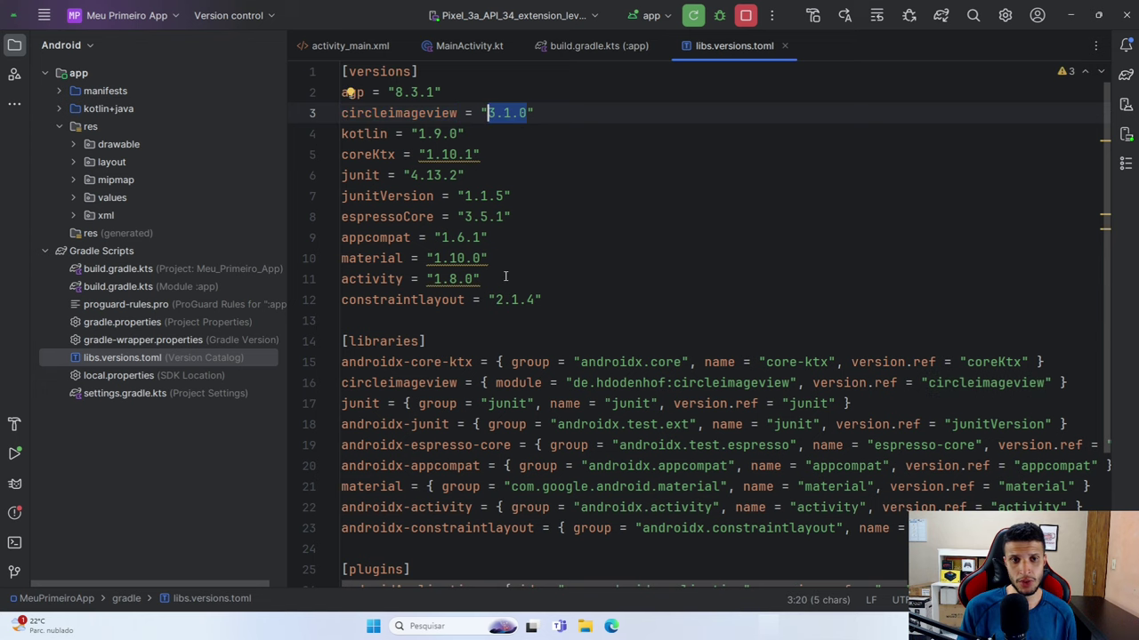
- Look over the libraries and plugins sections of the version catalog
scroll(444, 267, down, 2)
click(356, 216)
click(417, 300)
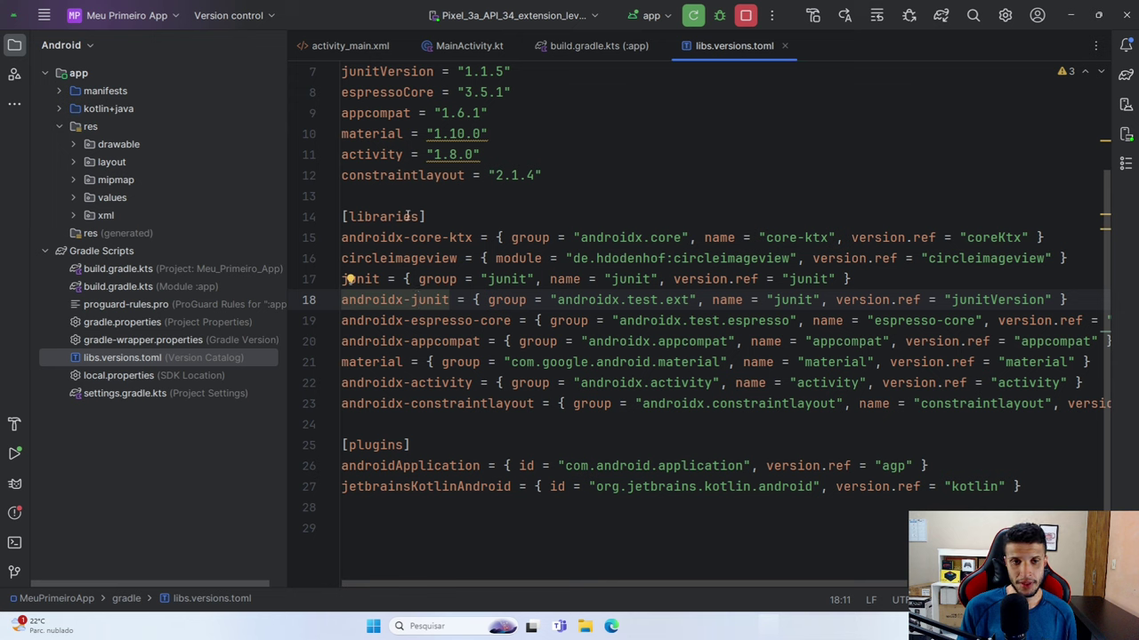
double_click(373, 445)
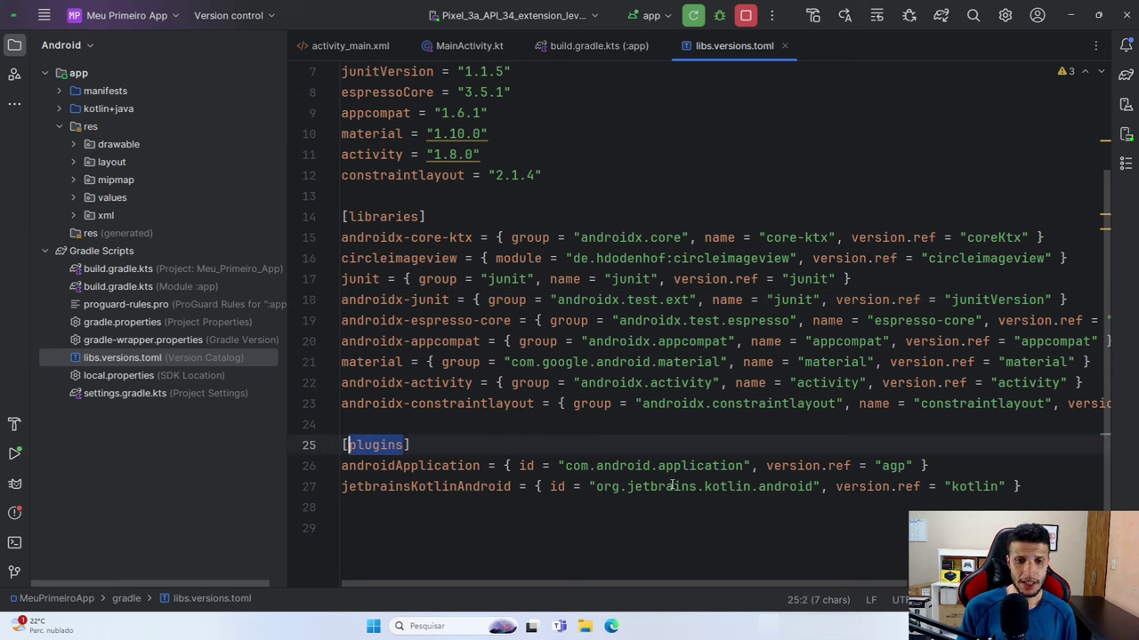
click(588, 486)
double_click(350, 216)
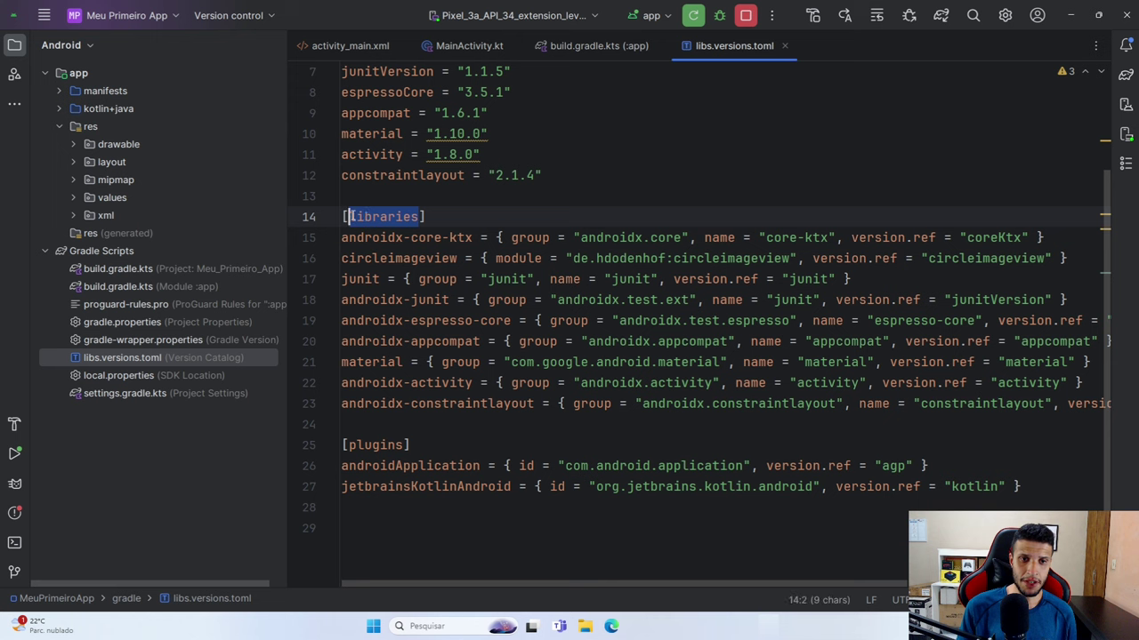
- Examine the circleimageview library declaration's module and version.ref, and trace the reference back to its entry in the versions section
click(366, 271)
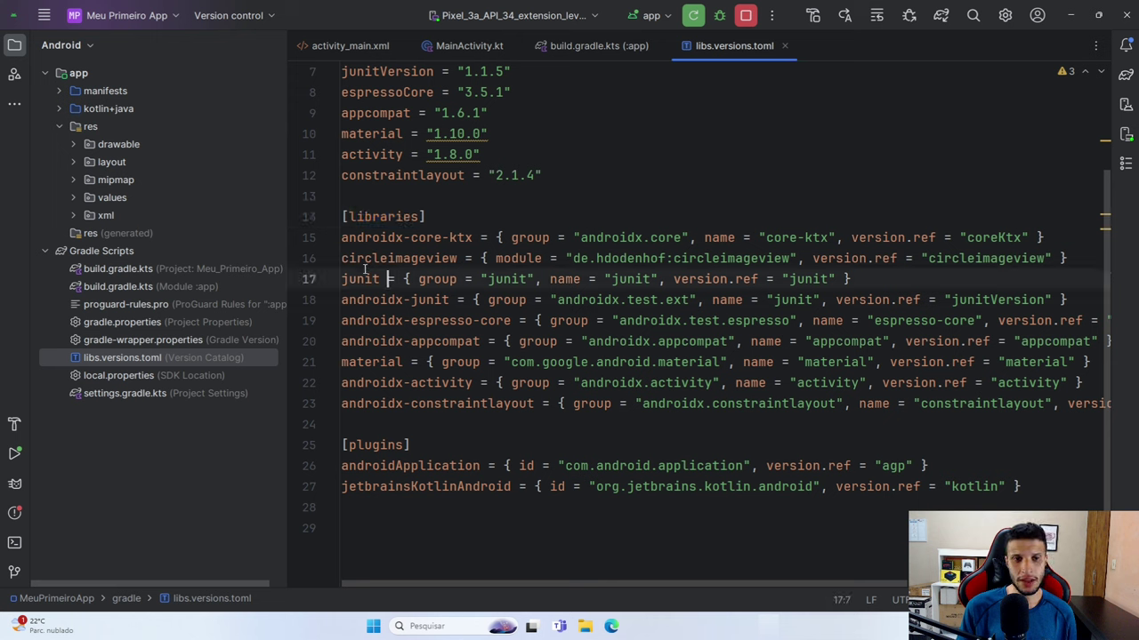
double_click(345, 258)
click(555, 259)
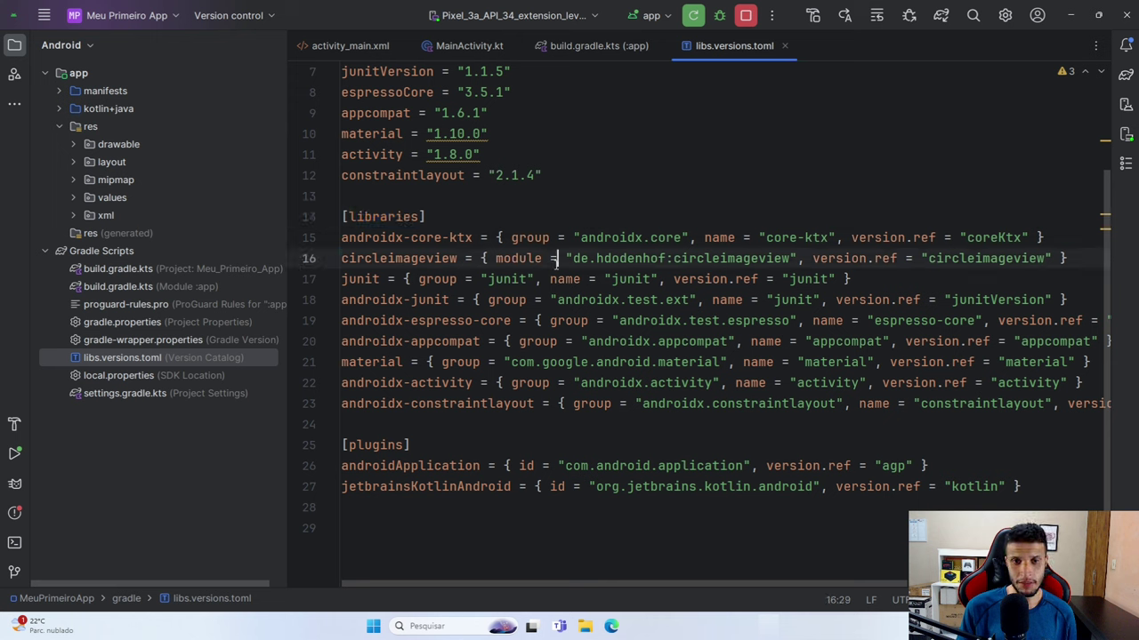
drag(580, 258, 790, 258)
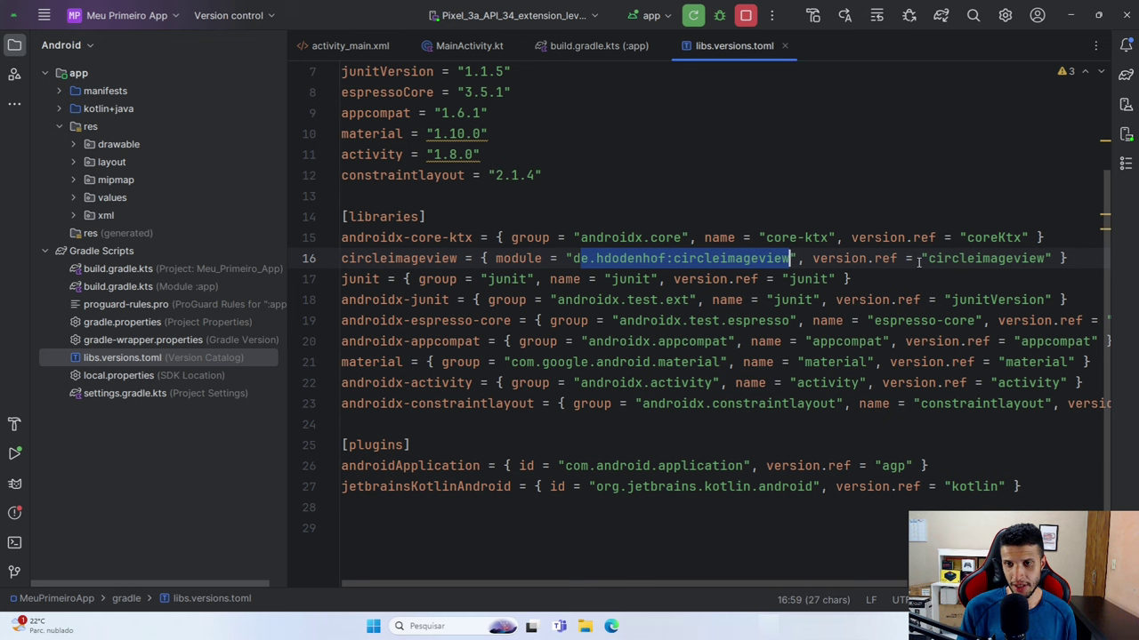
drag(893, 258, 813, 258)
double_click(934, 258)
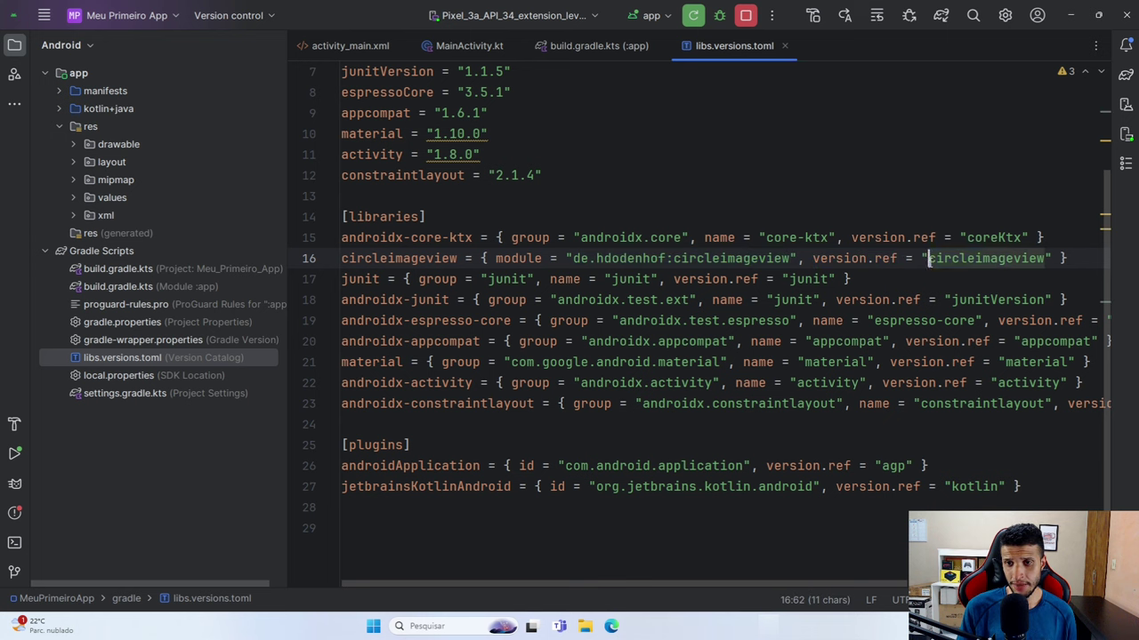
drag(1042, 258, 1046, 258)
scroll(1046, 258, up, 2)
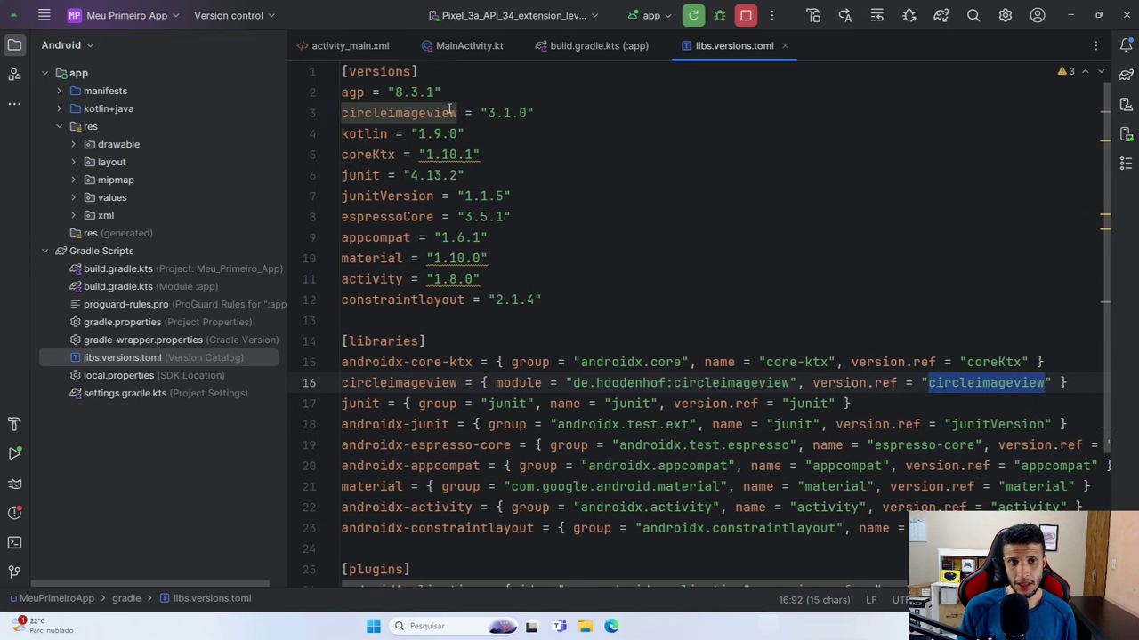
drag(526, 113, 487, 113)
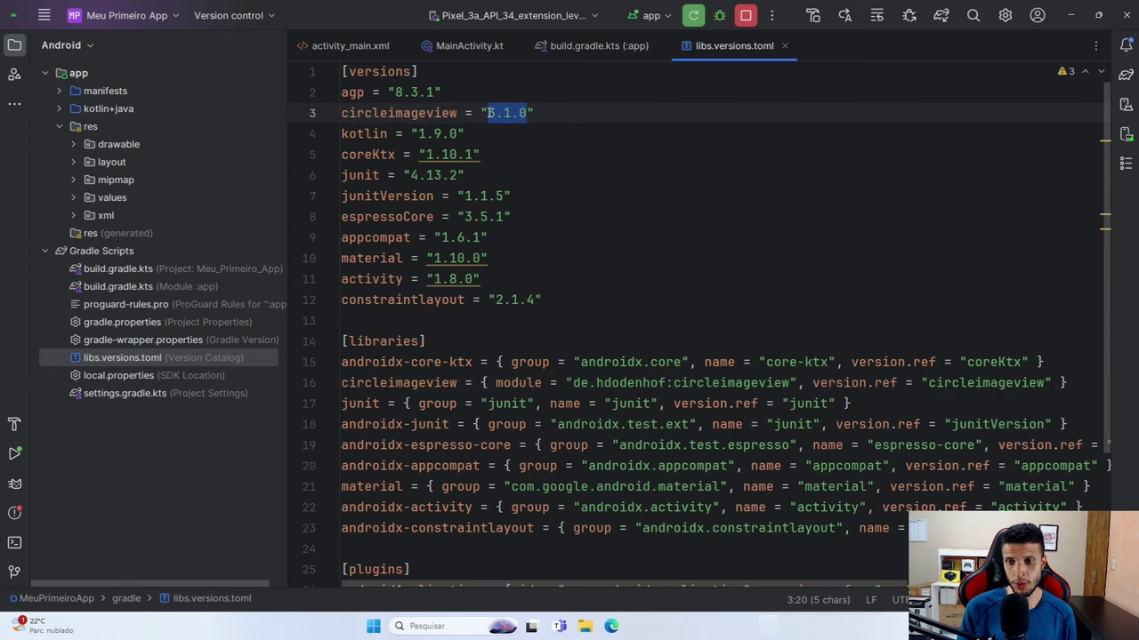
- Return to the module build.gradle.kts and examine the libs prefix and circleimageview alias in the last implementation line
key(ctrl+Tab)
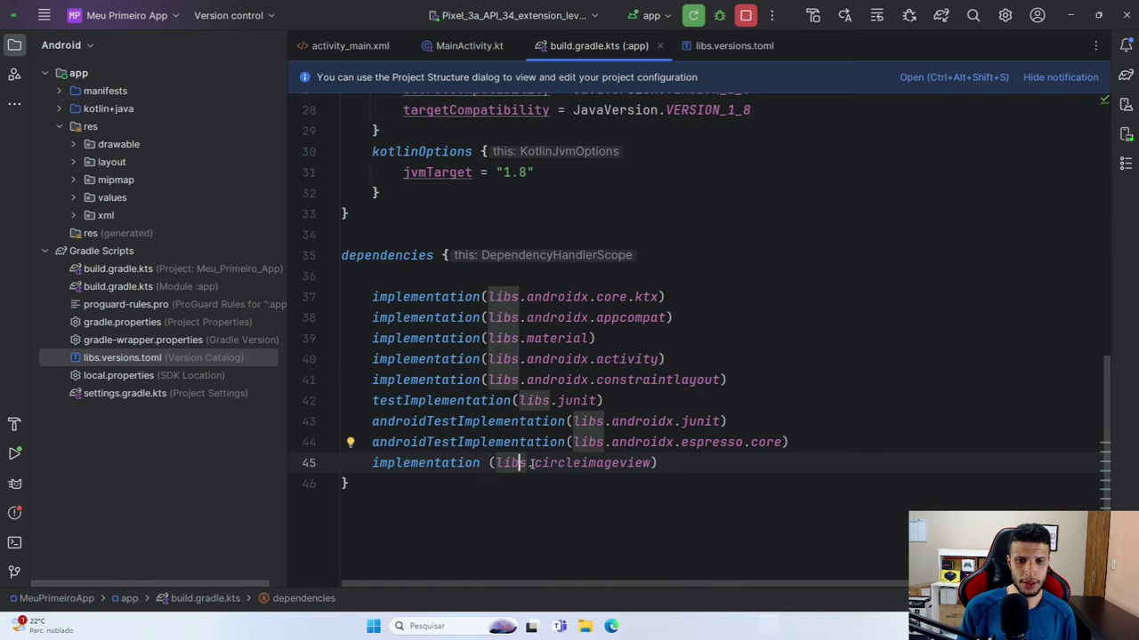
click(501, 462)
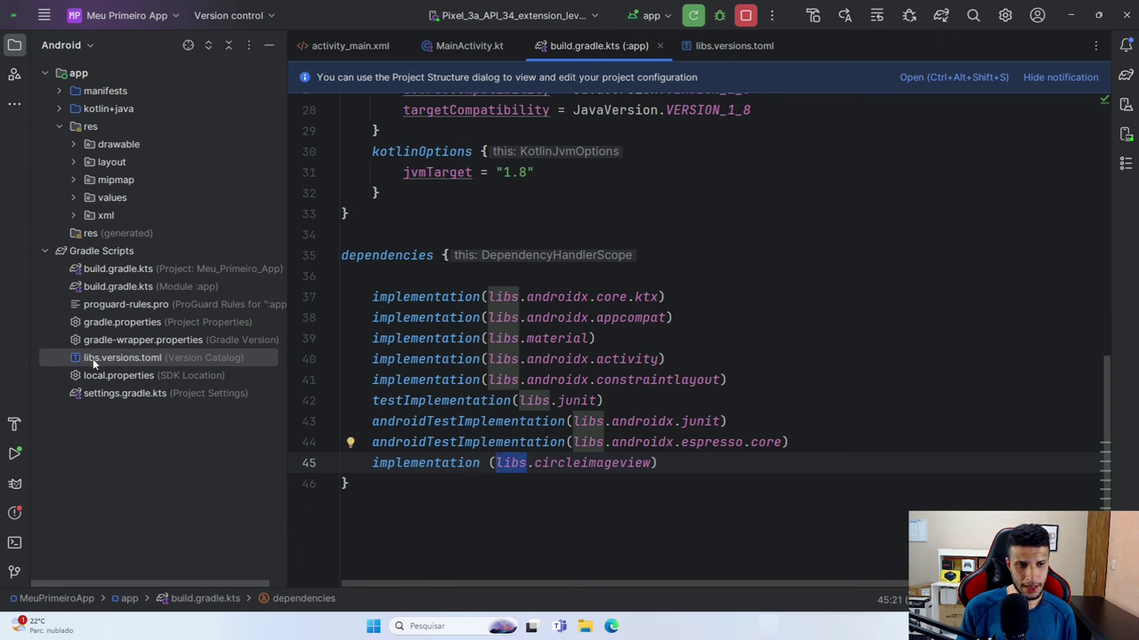
key(Left)
shift+click(530, 463)
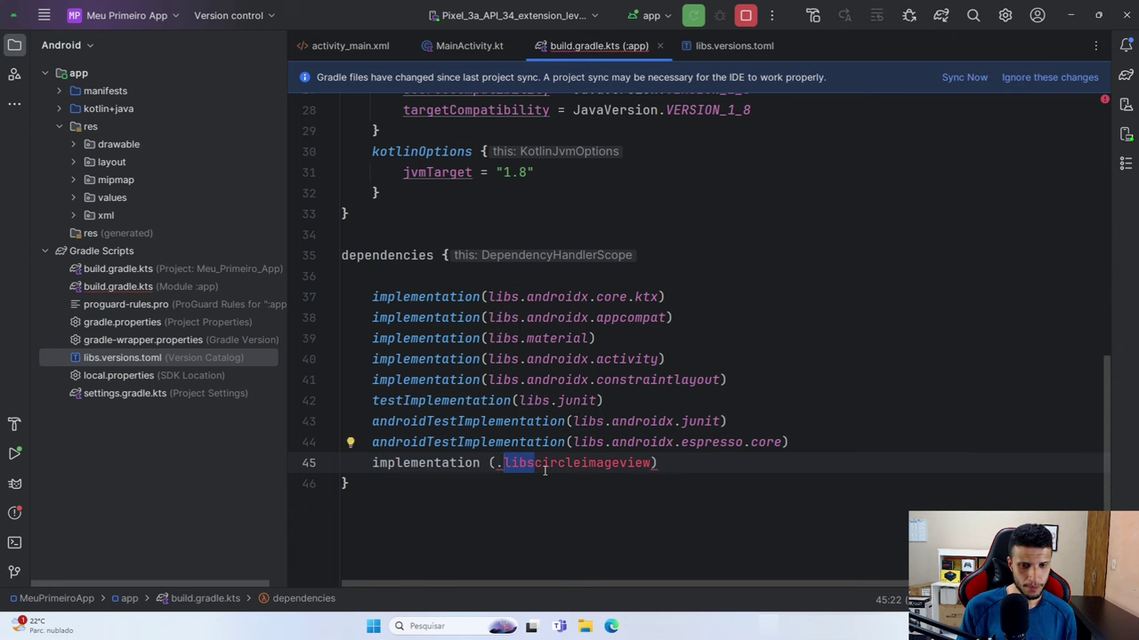
drag(535, 463, 653, 463)
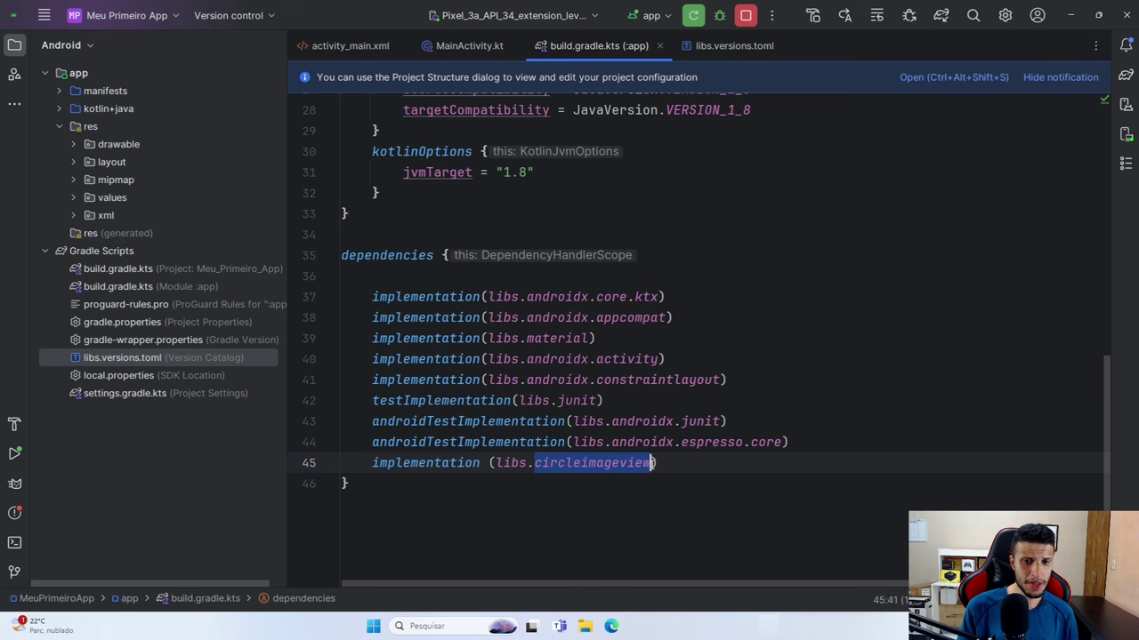
- Match that alias to the circleimageview entry in the libs.versions.toml libraries section and review its module and version.ref
click(711, 46)
scroll(404, 341, down, 1)
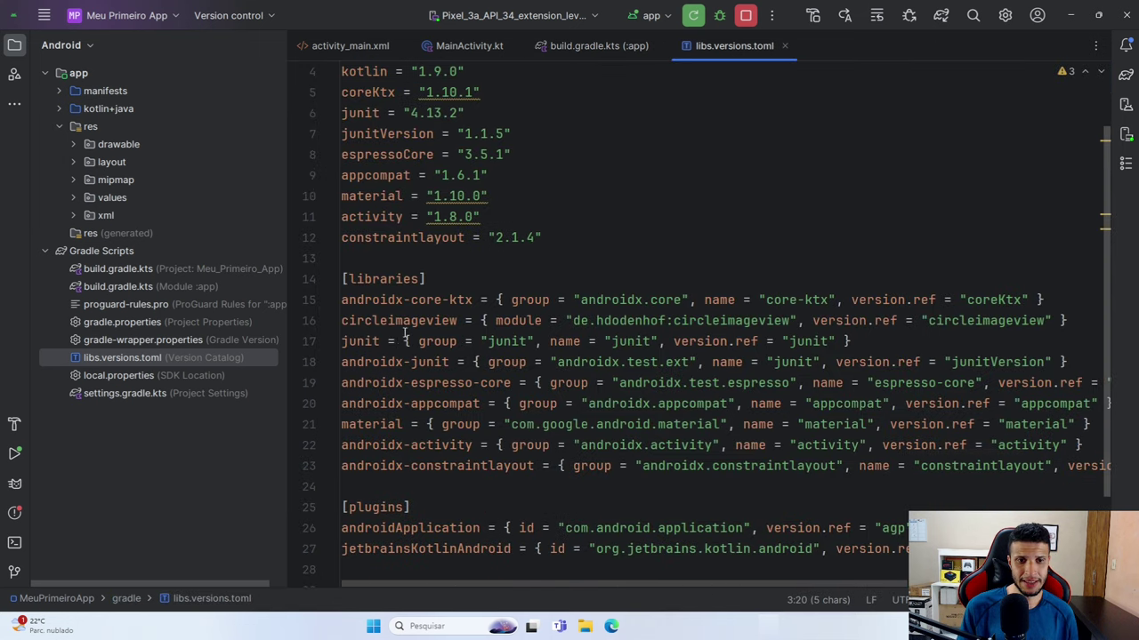
drag(459, 322, 341, 322)
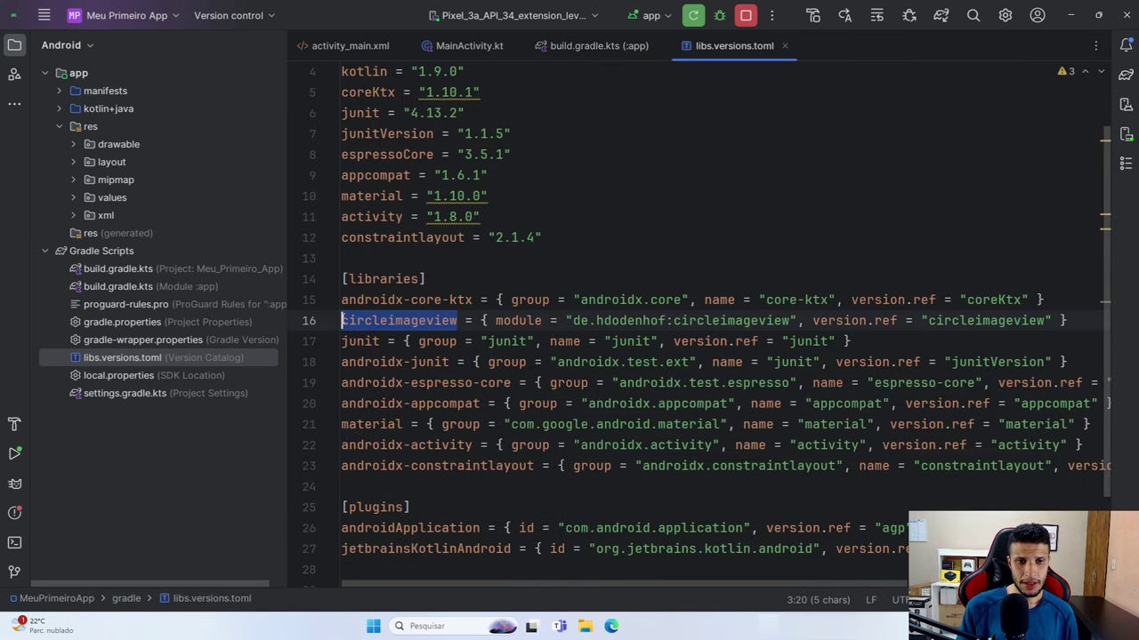
drag(527, 322, 1052, 322)
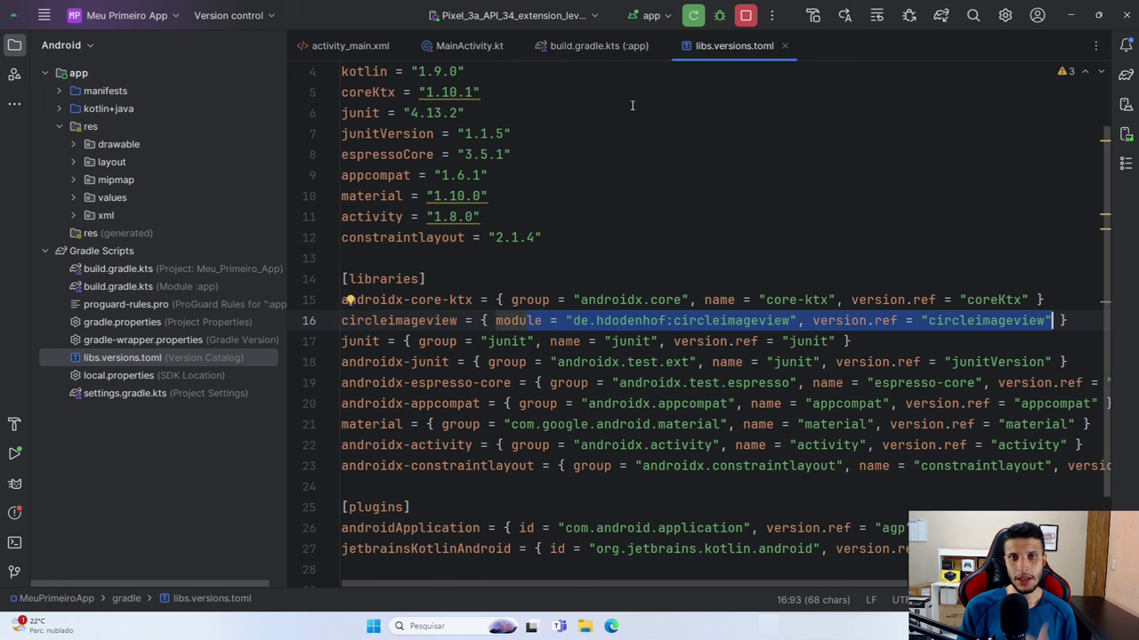
- Close the version catalog and module Gradle files, and stop the app running on the Pixel 3a emulator
click(784, 45)
click(660, 45)
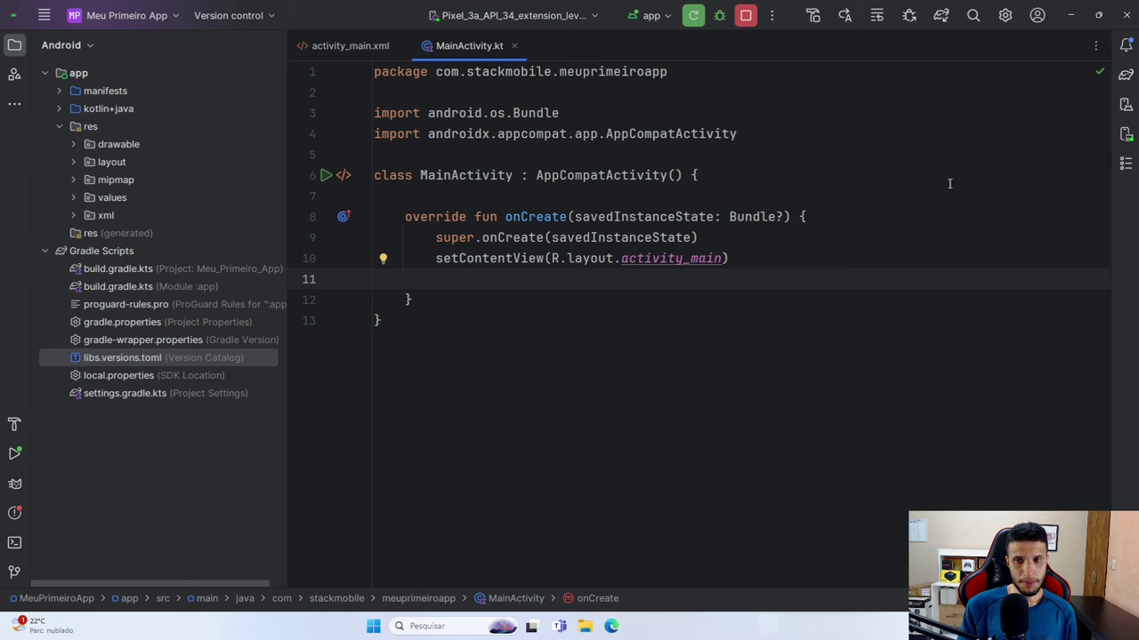
click(1125, 138)
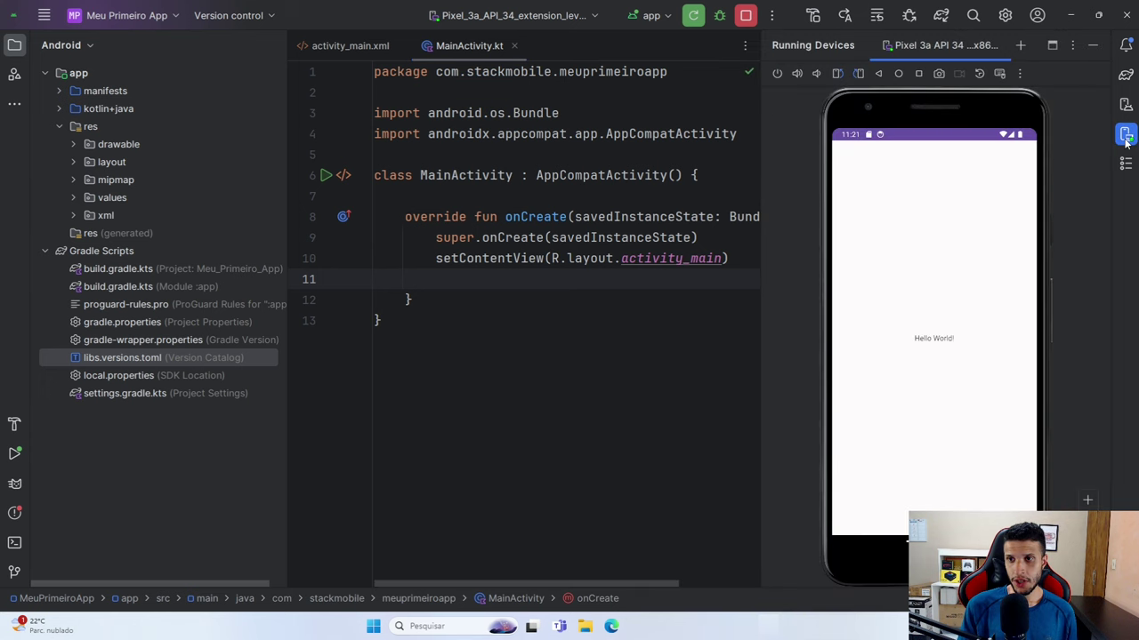
click(745, 15)
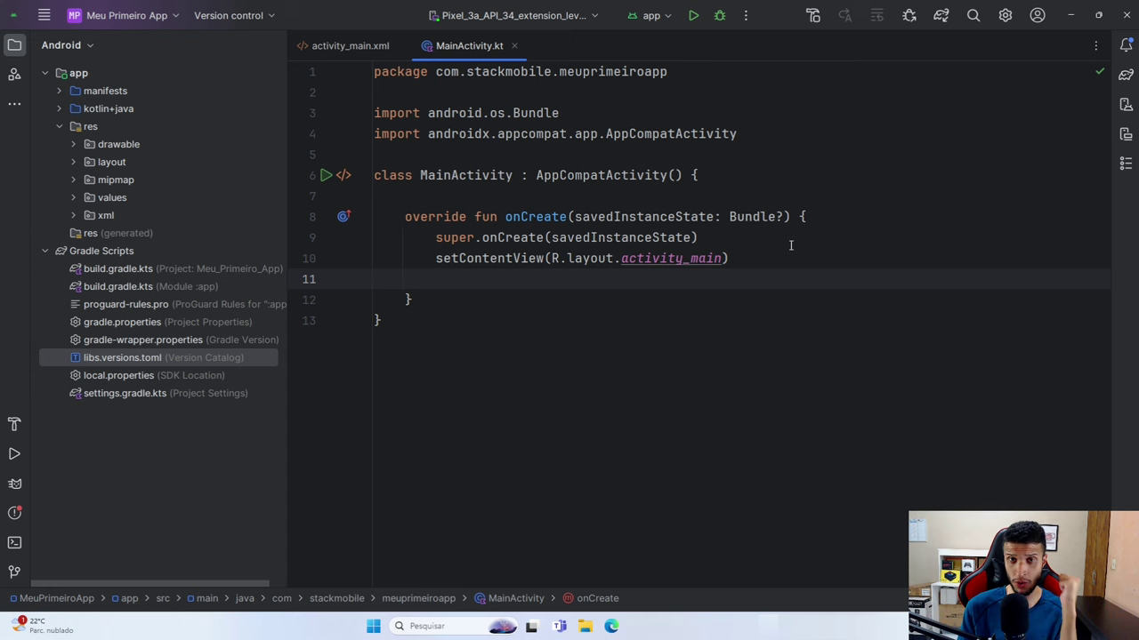
- Close the Meu Primeiro App project and exit Android Studio from its welcome window
click(44, 15)
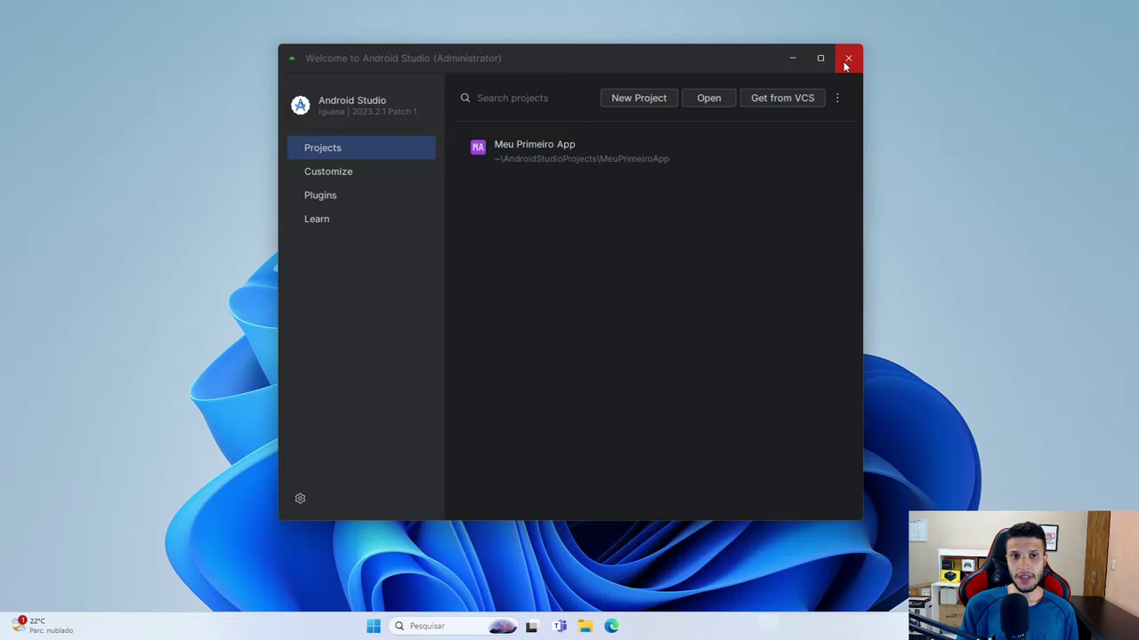
click(846, 62)
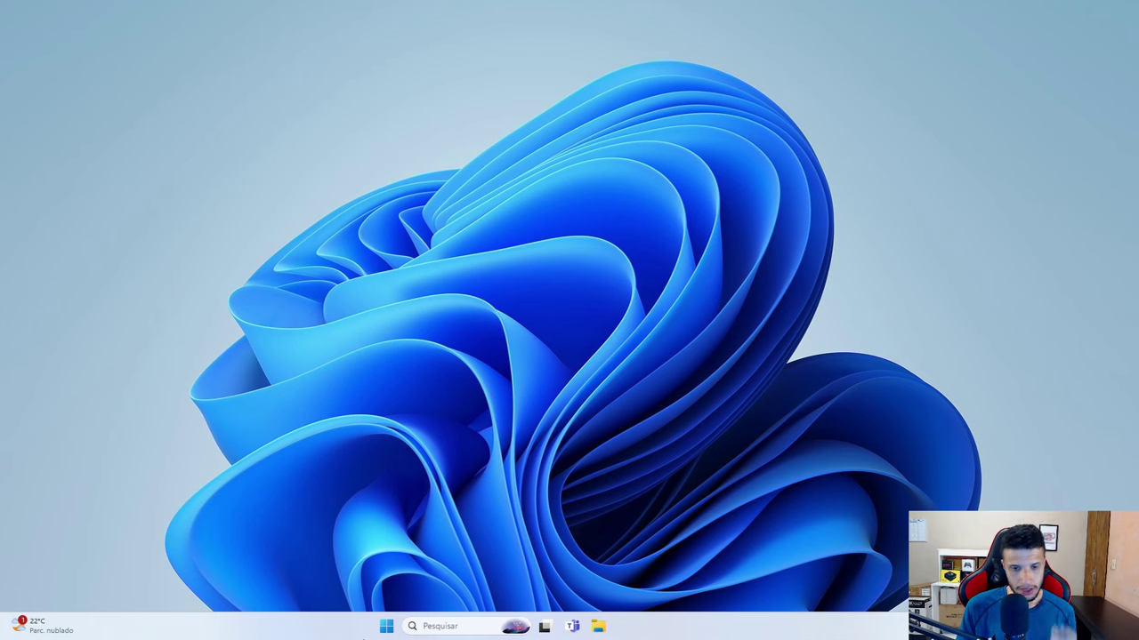
- Open the Windows Control Panel's list of installed programs and launch the Android Studio uninstaller
click(426, 626)
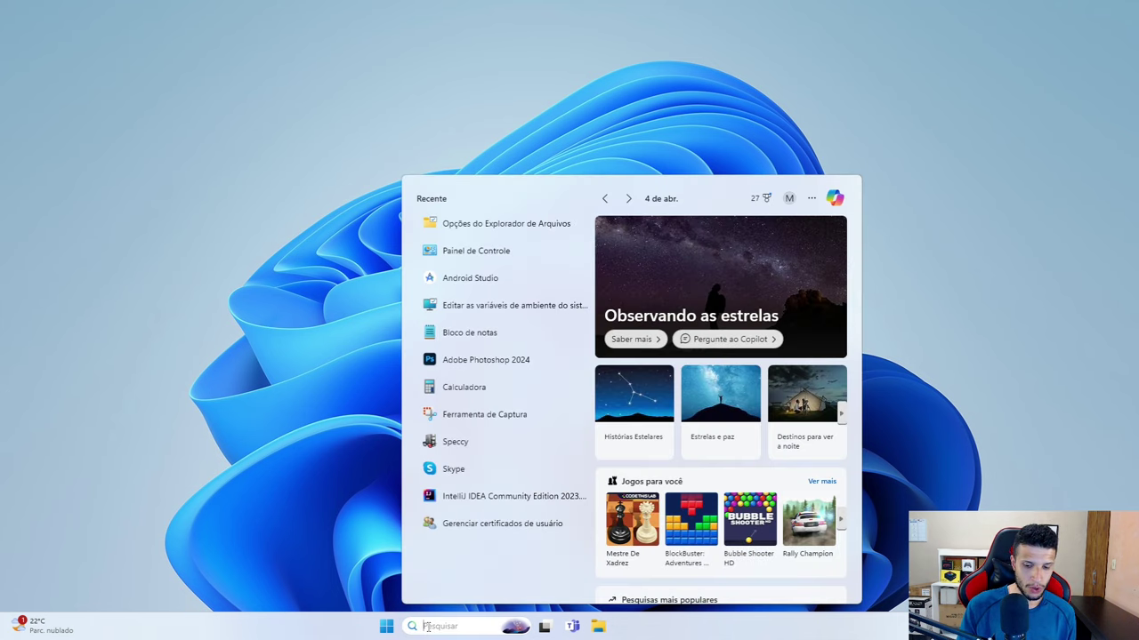
text(painel)
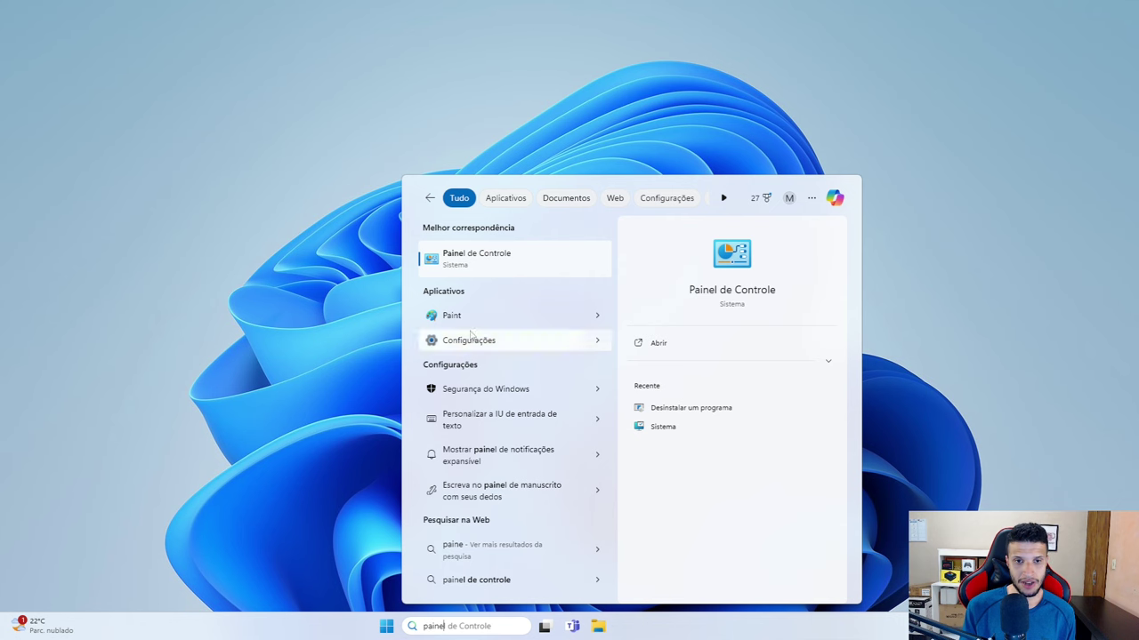
click(472, 260)
click(434, 236)
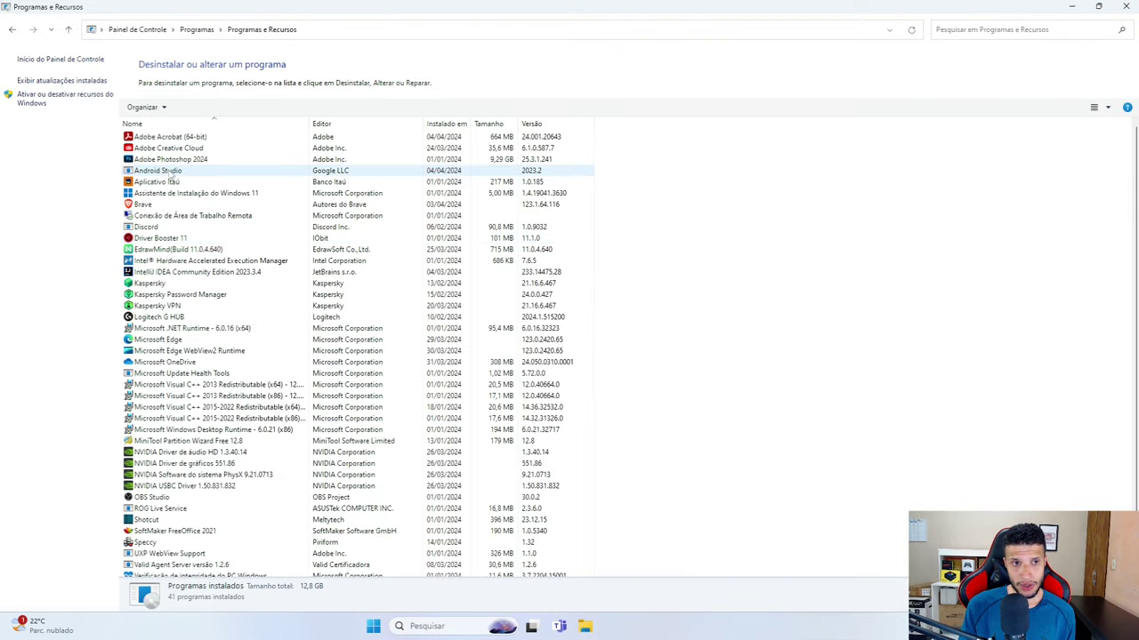
double_click(171, 174)
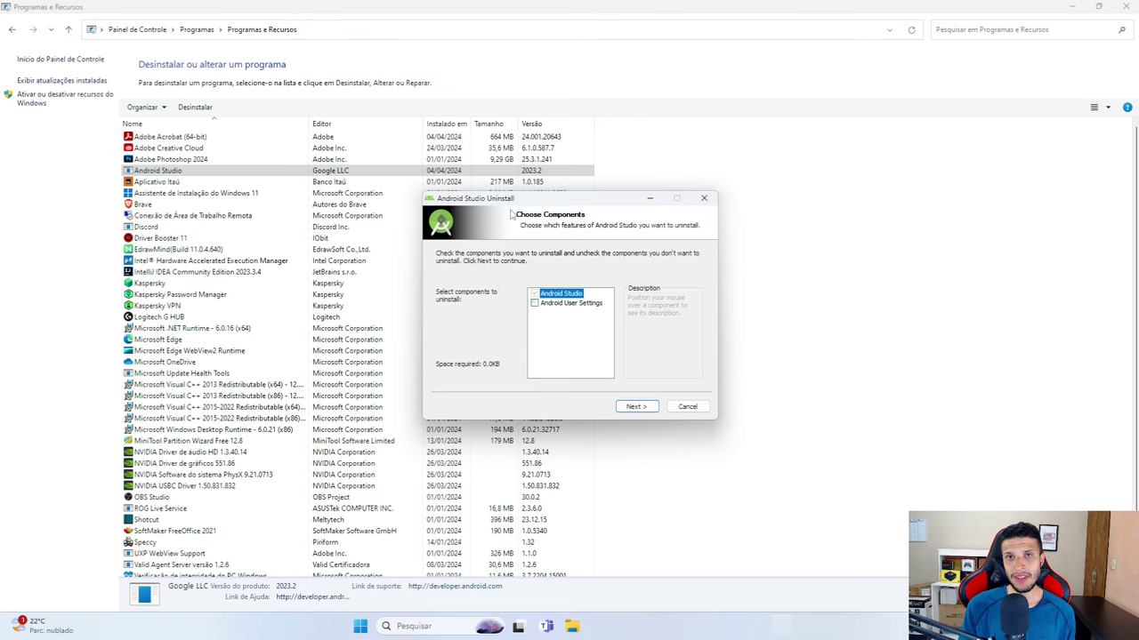
- Include Android User Settings in the uninstall, advance to the final uninstall page, and cancel the wizard
click(535, 303)
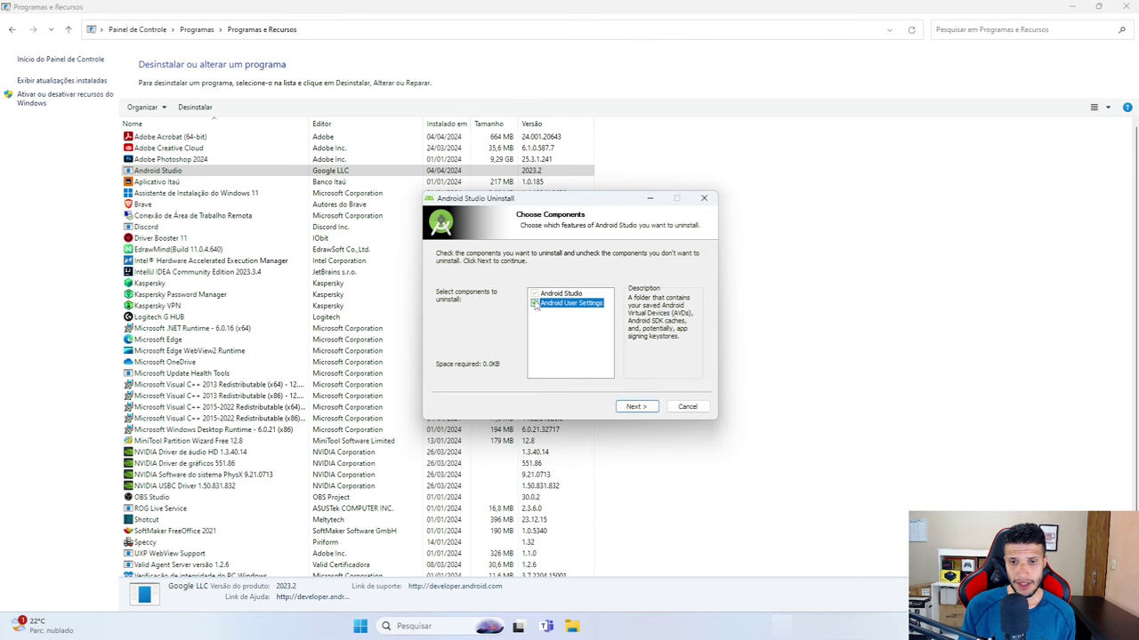
click(637, 407)
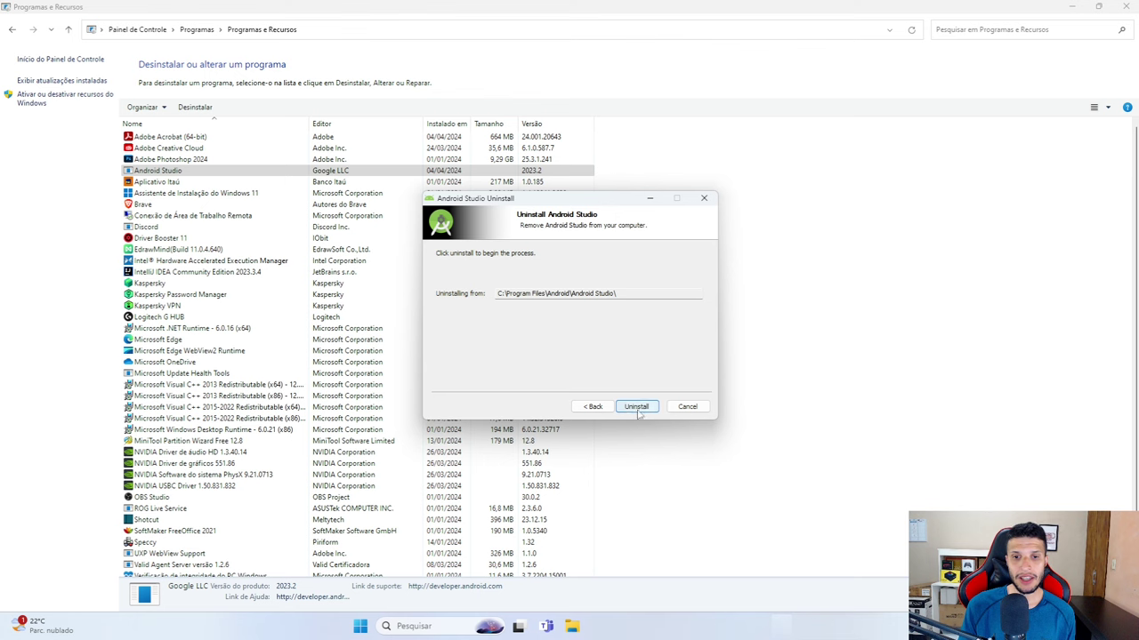
click(687, 406)
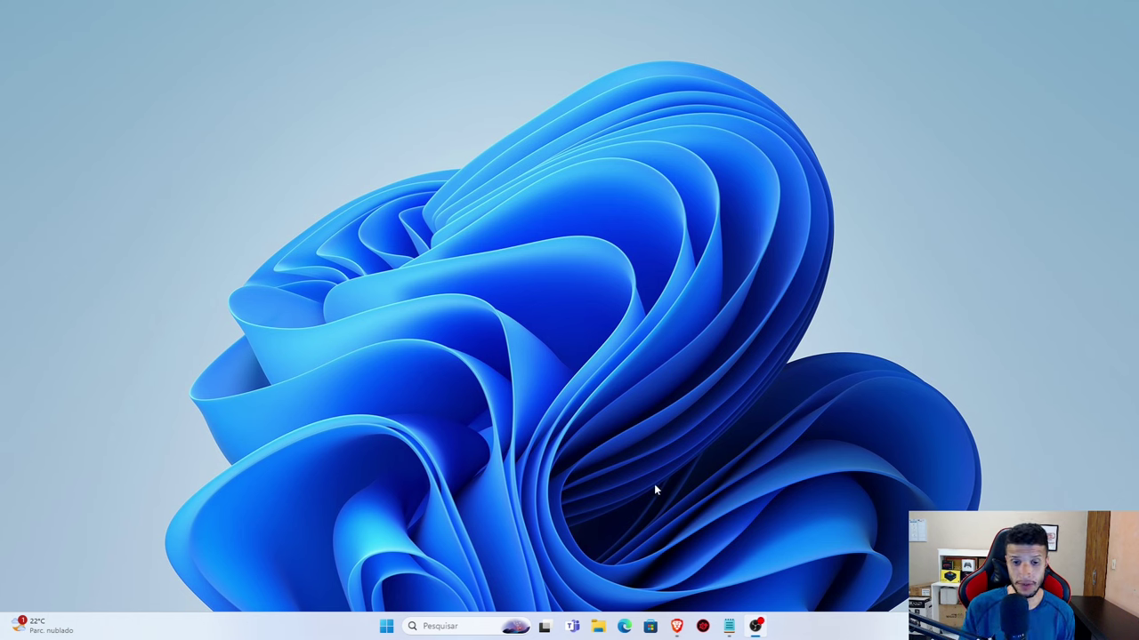
- Set the File Explorer options to show hidden files, folders and drives, and apply the change
click(465, 622)
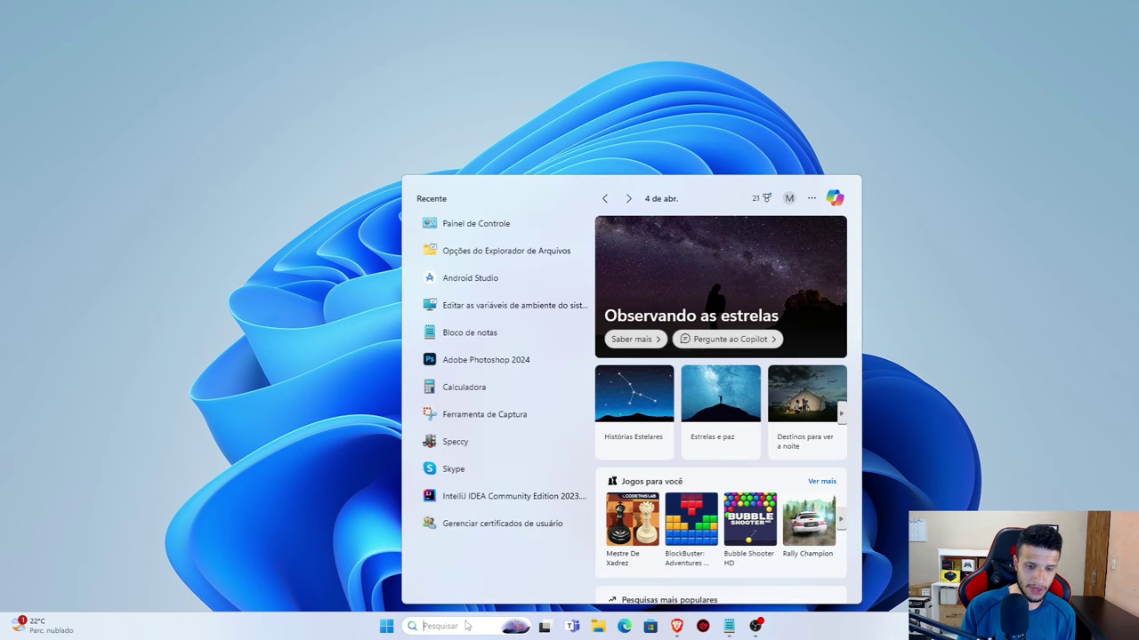
text(pastas)
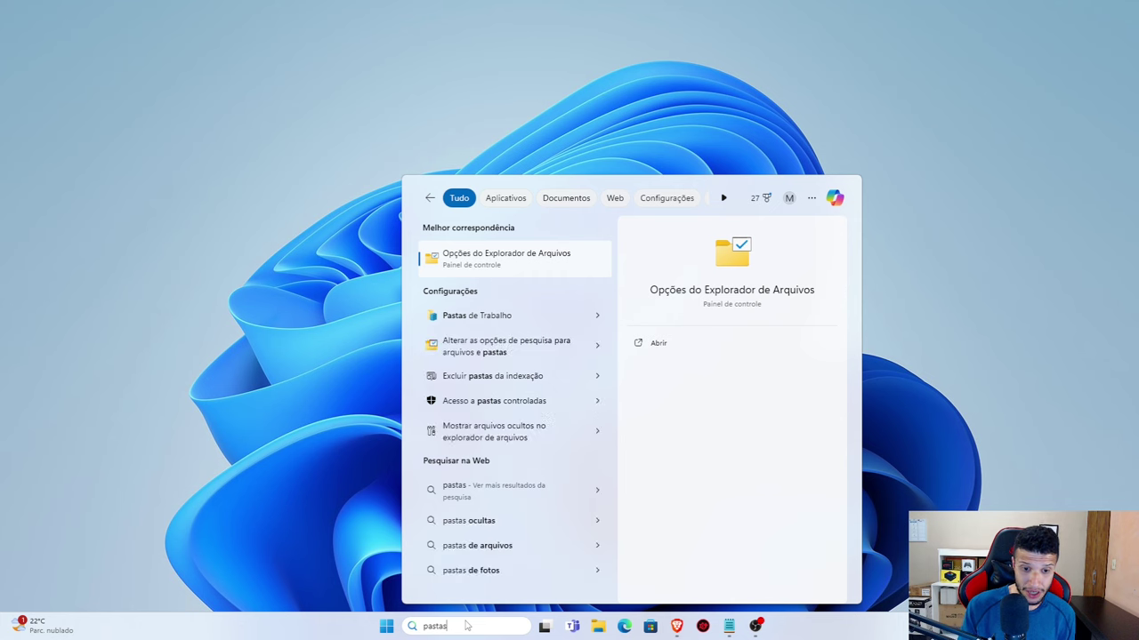
click(469, 264)
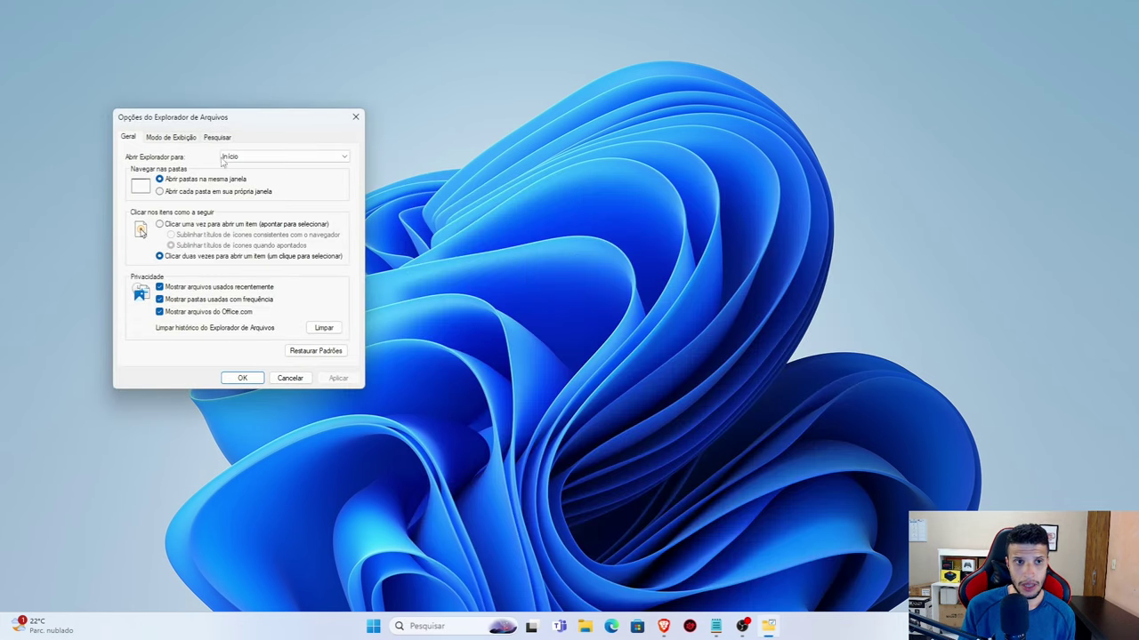
click(174, 138)
drag(318, 242, 320, 283)
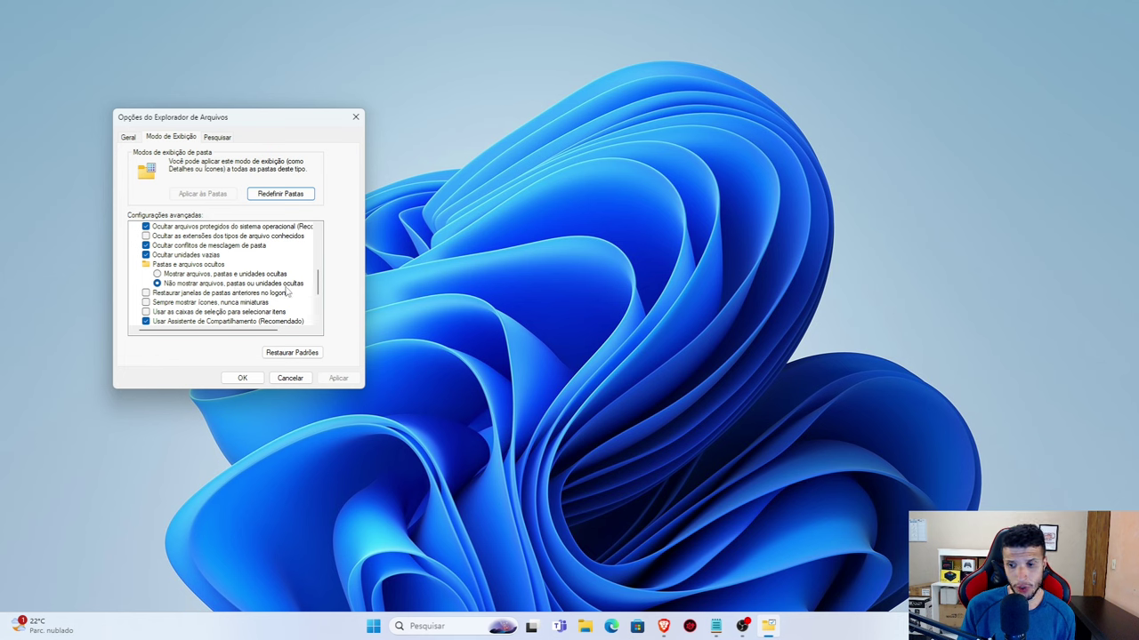
click(159, 275)
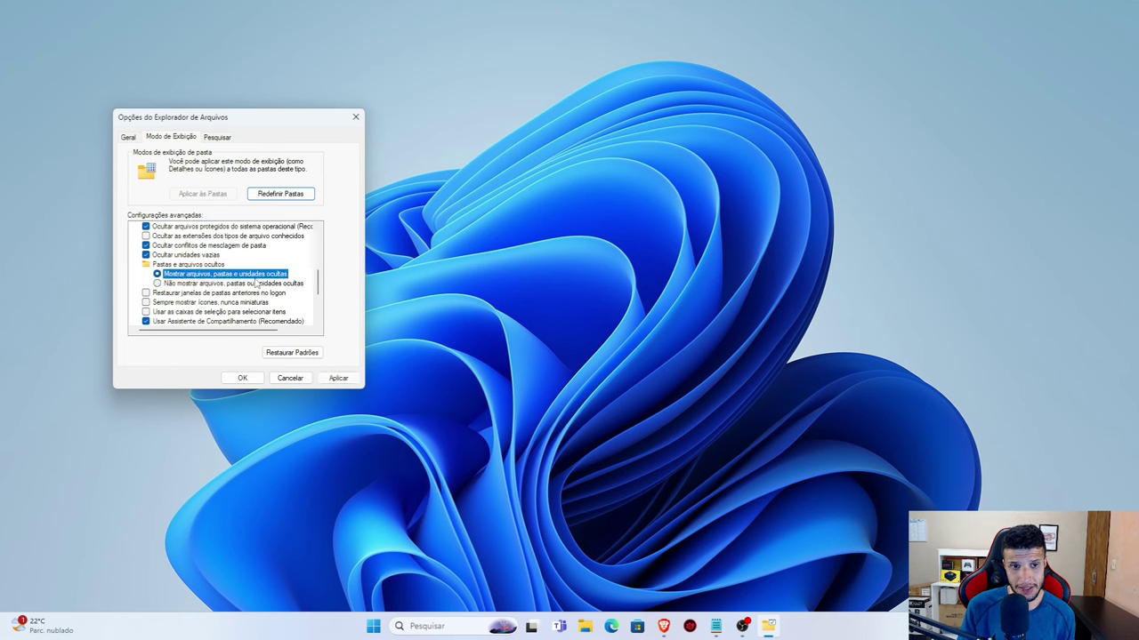
click(339, 378)
click(242, 378)
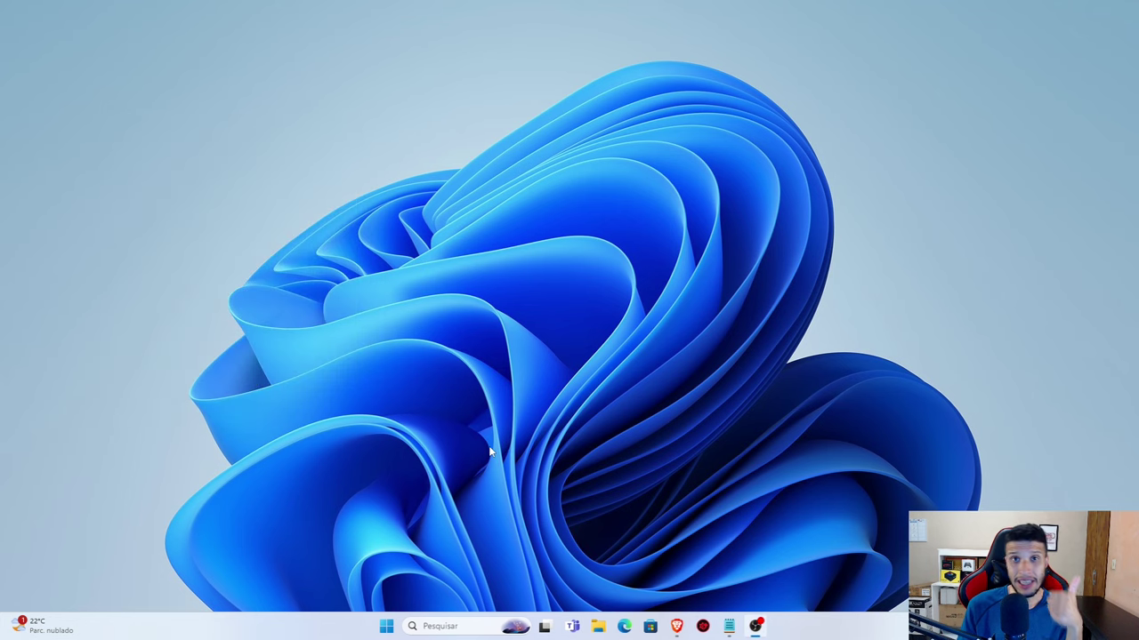
- Browse in File Explorer to Arquivos de Programas on the C: drive and locate the Android folder
click(600, 627)
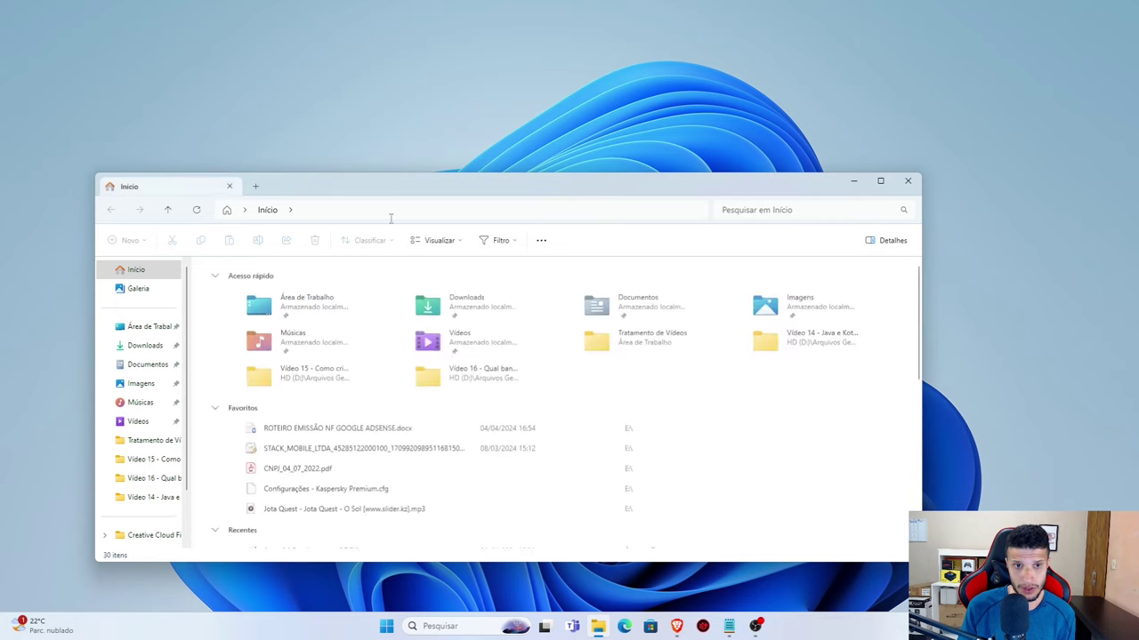
scroll(229, 477, down, 2)
click(222, 469)
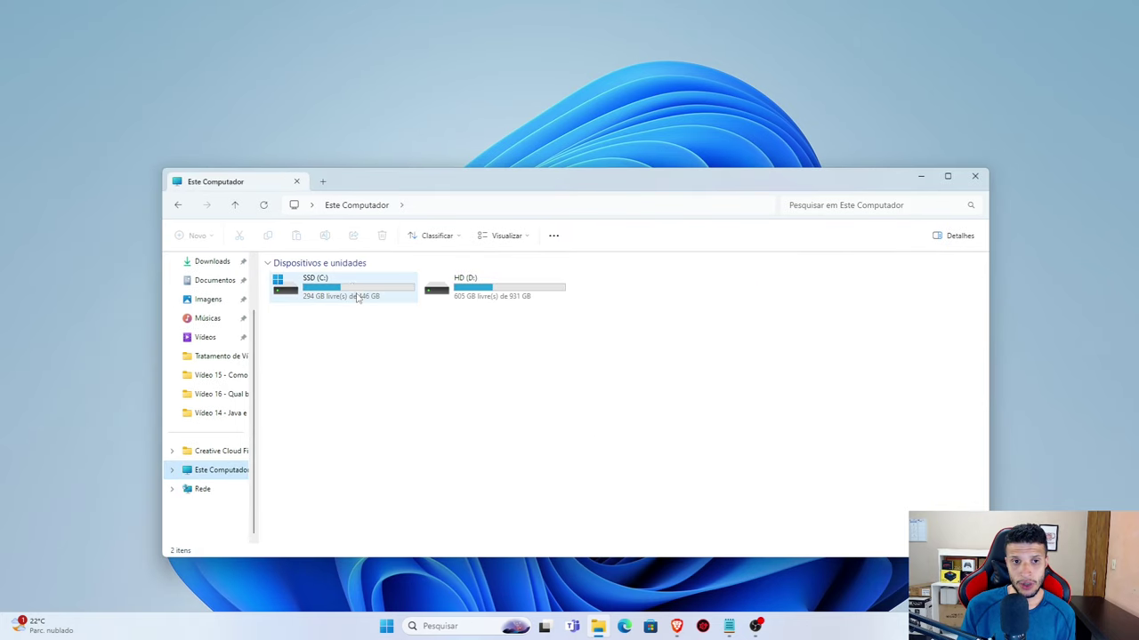
double_click(357, 298)
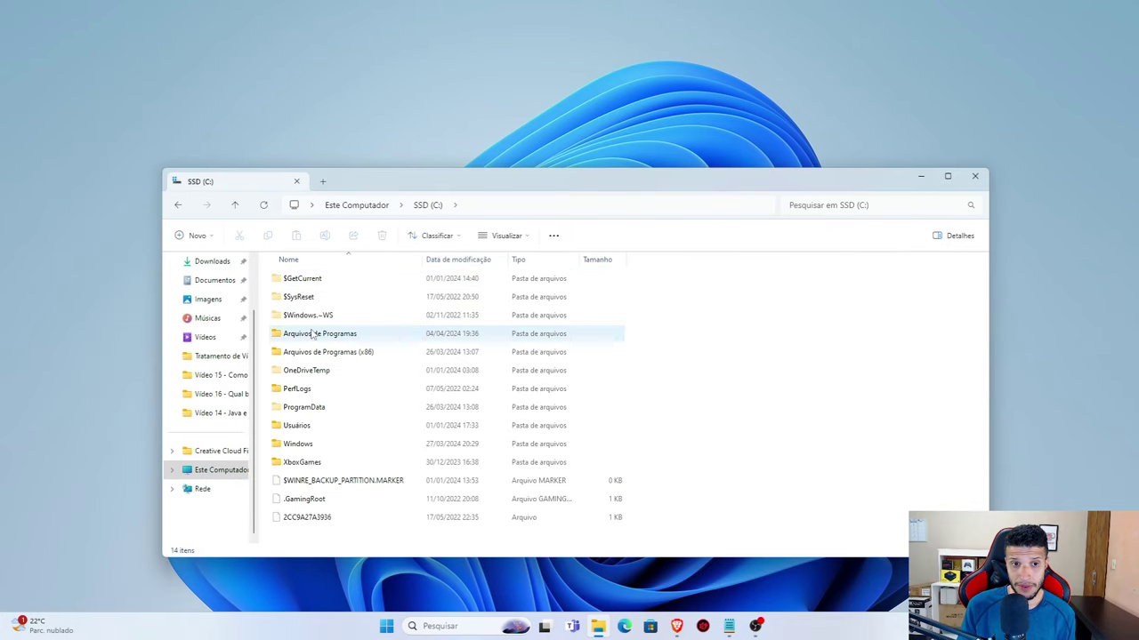
double_click(316, 334)
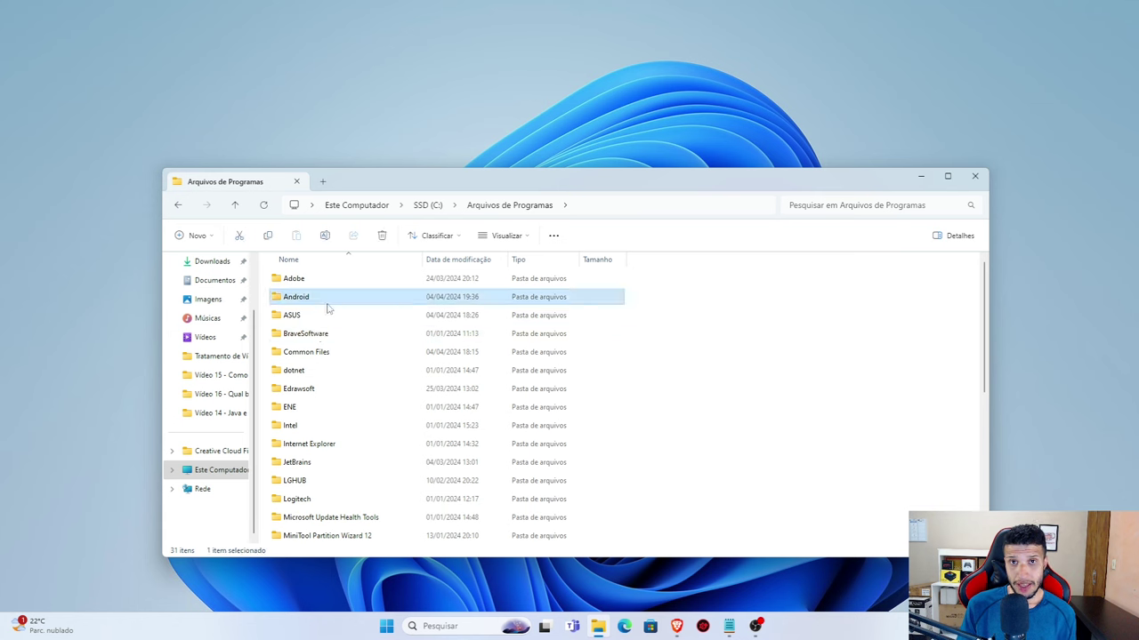
click(295, 316)
click(299, 301)
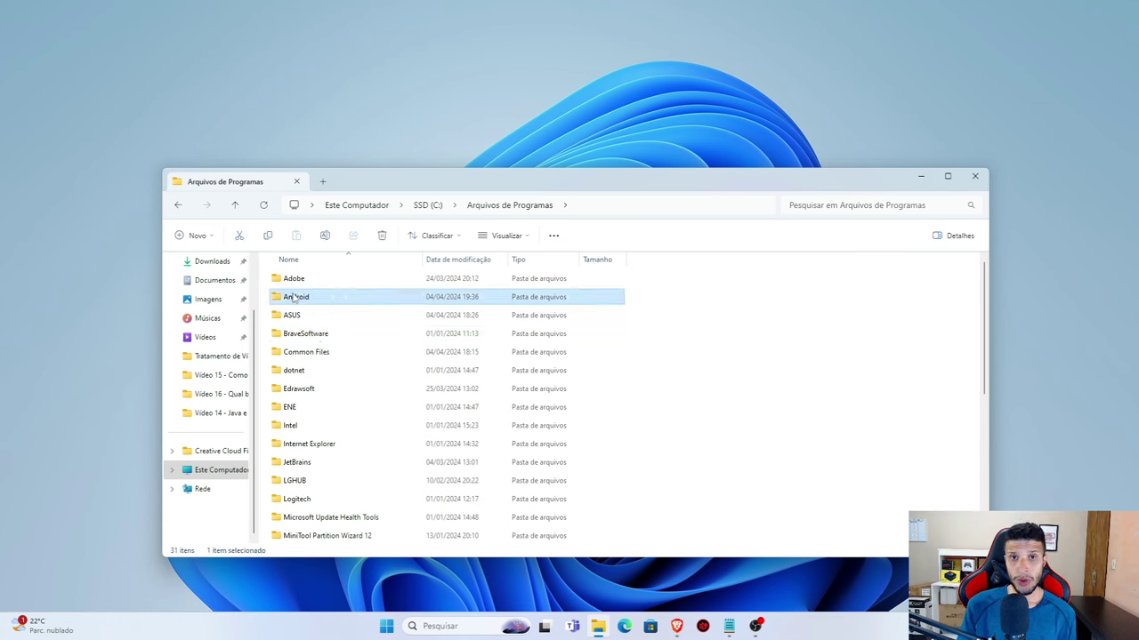
- Browse to the .android folder inside the user's profile folder under Usuários and examine its subfolders
click(235, 204)
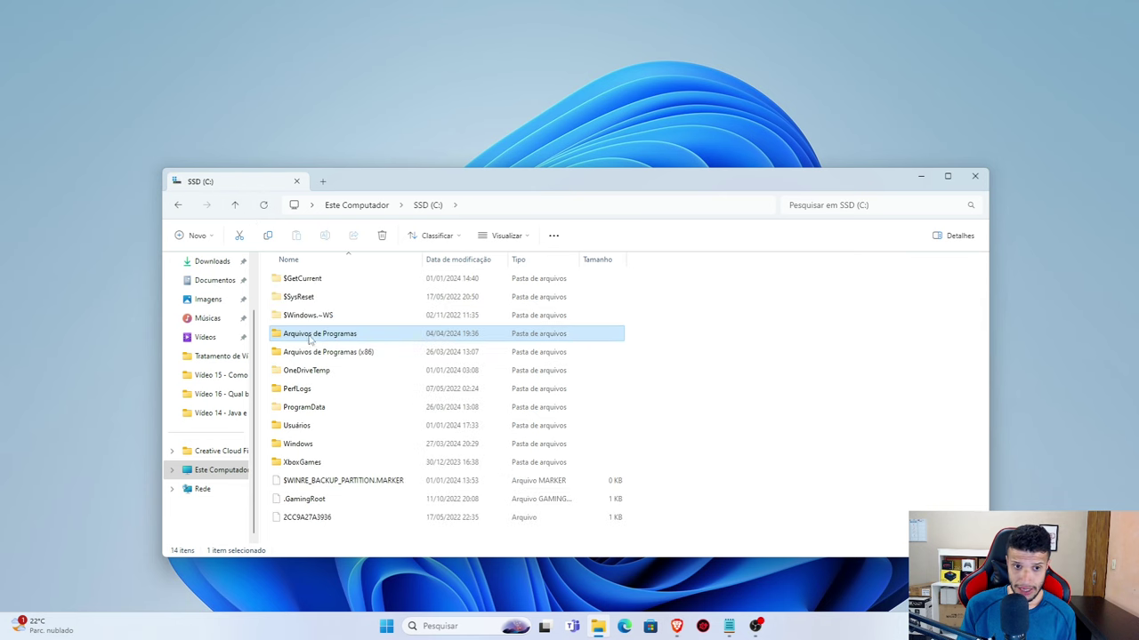
double_click(307, 428)
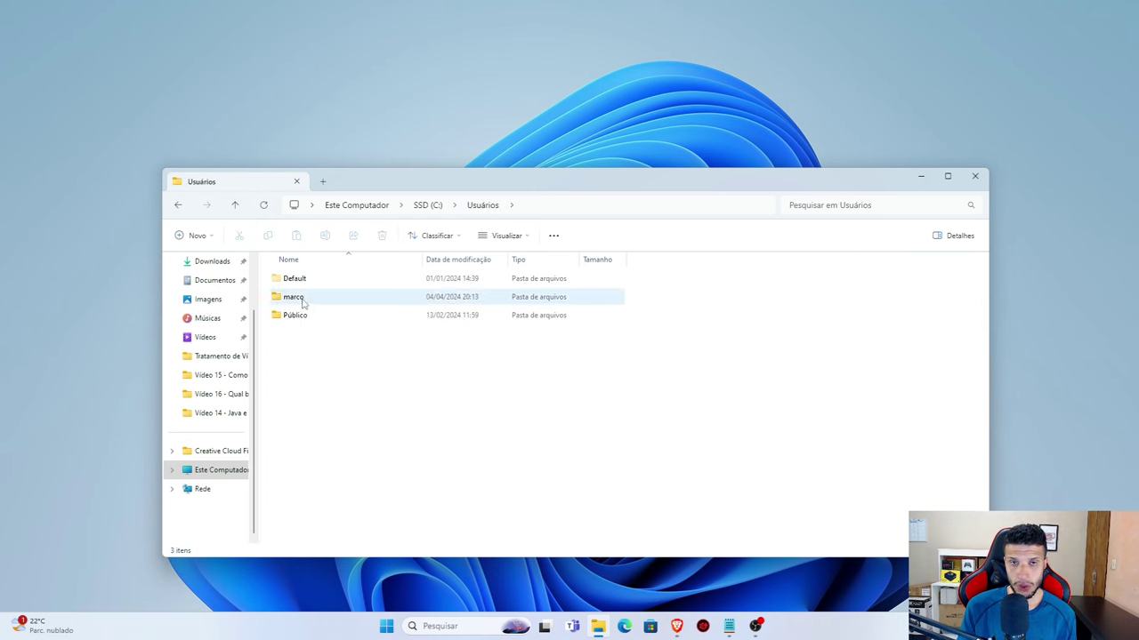
double_click(294, 297)
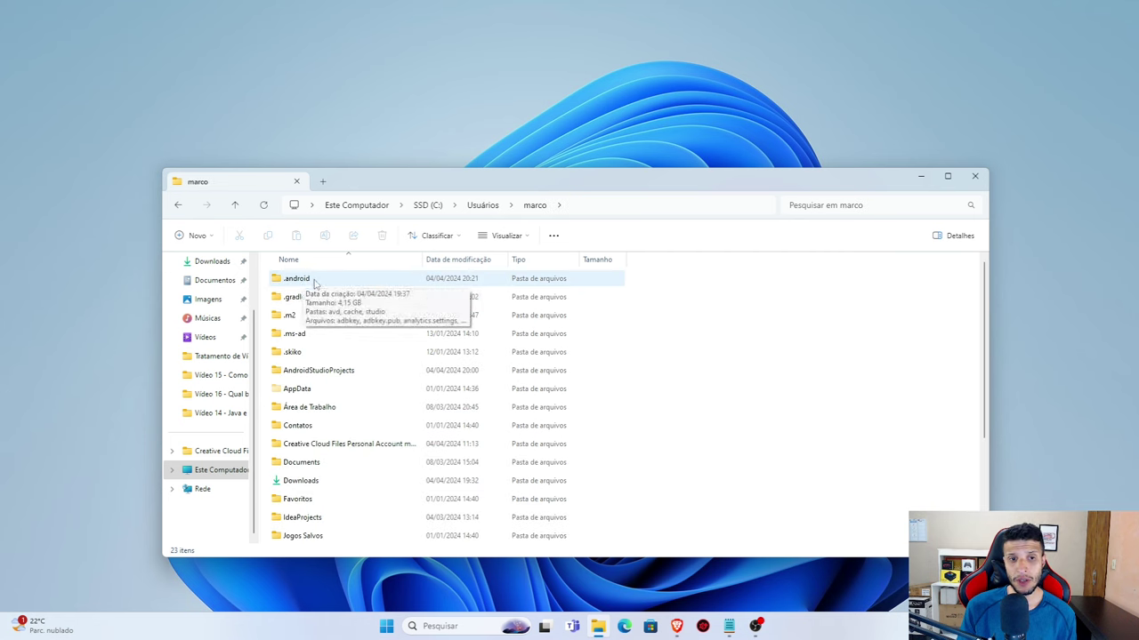
double_click(313, 283)
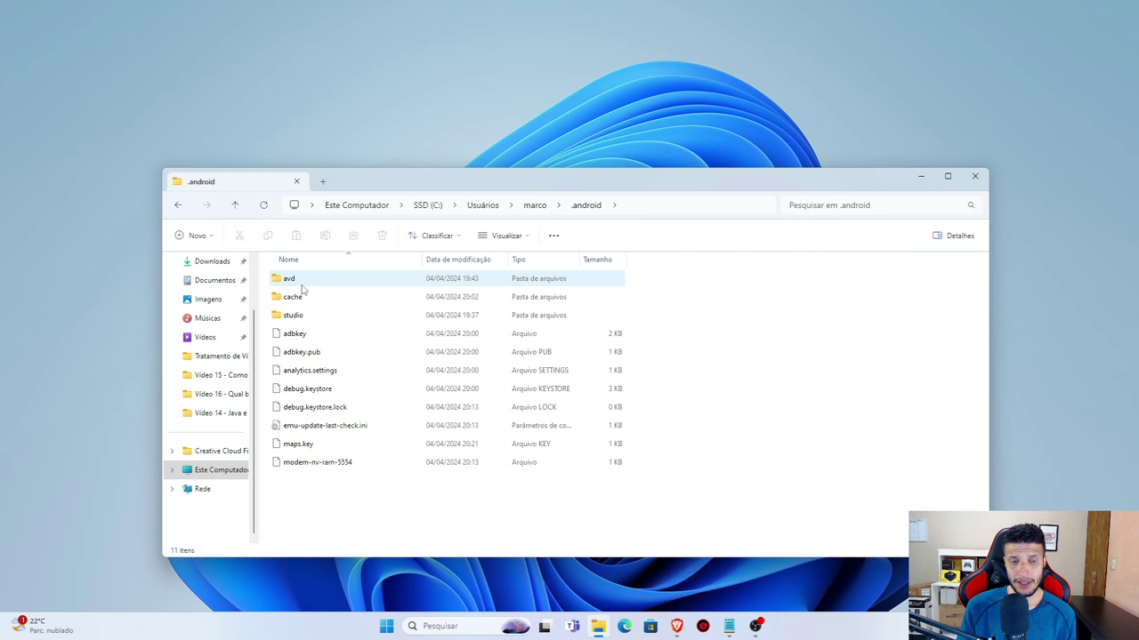
click(302, 279)
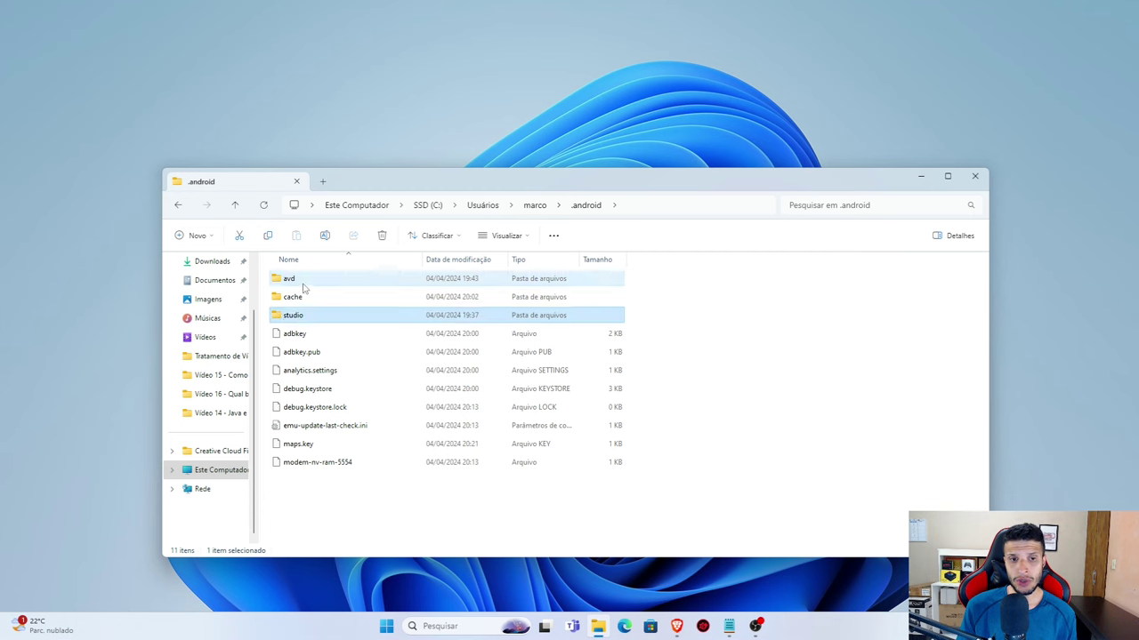
- In the user's profile folder, locate the .gradle folder, the AndroidStudioProjects folder and the .emulator_console_auth_token file
click(235, 205)
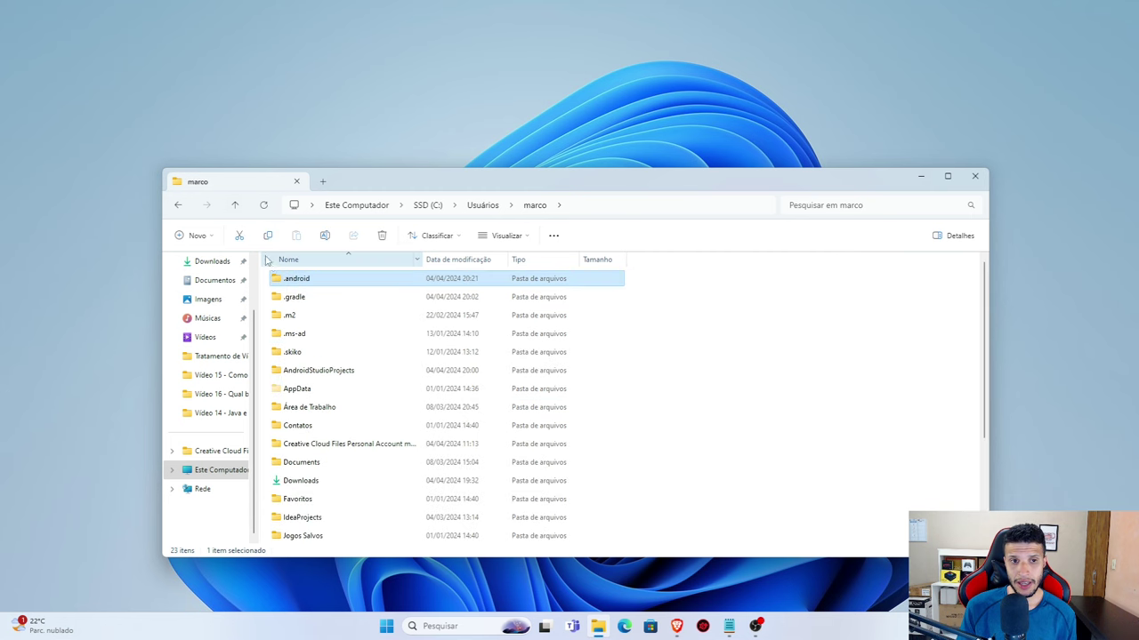
click(321, 298)
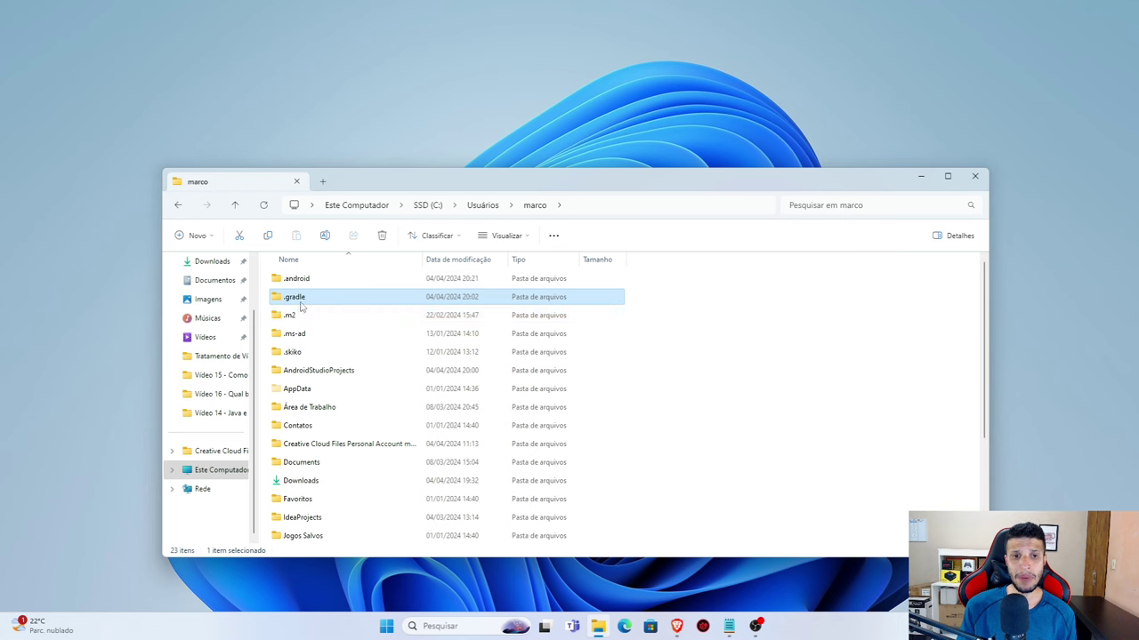
mouse_move(301, 307)
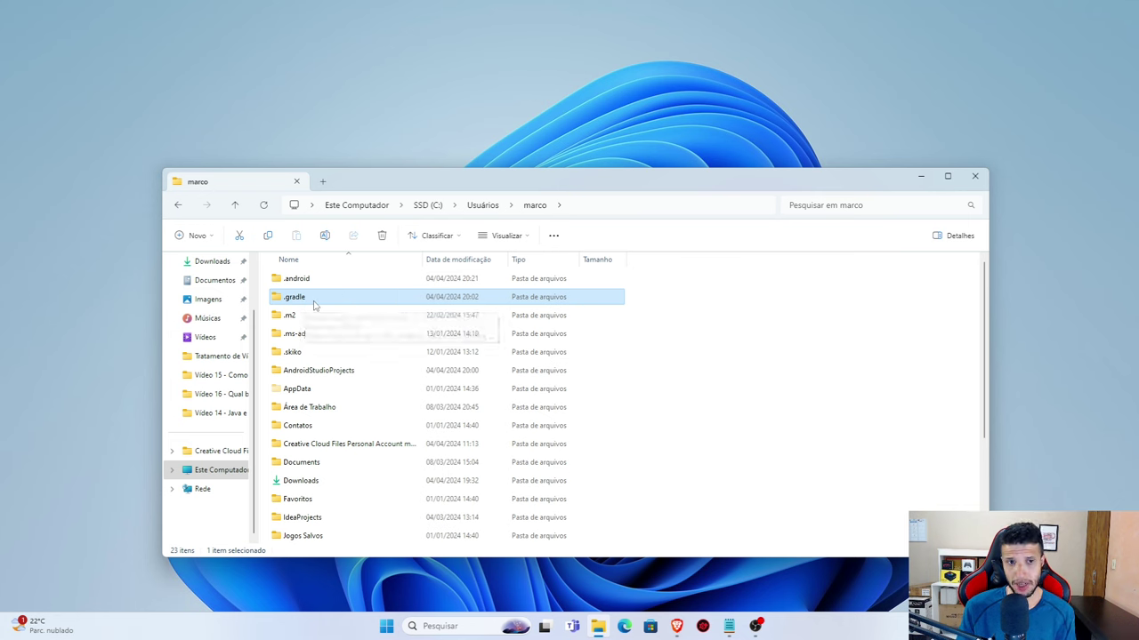
click(333, 368)
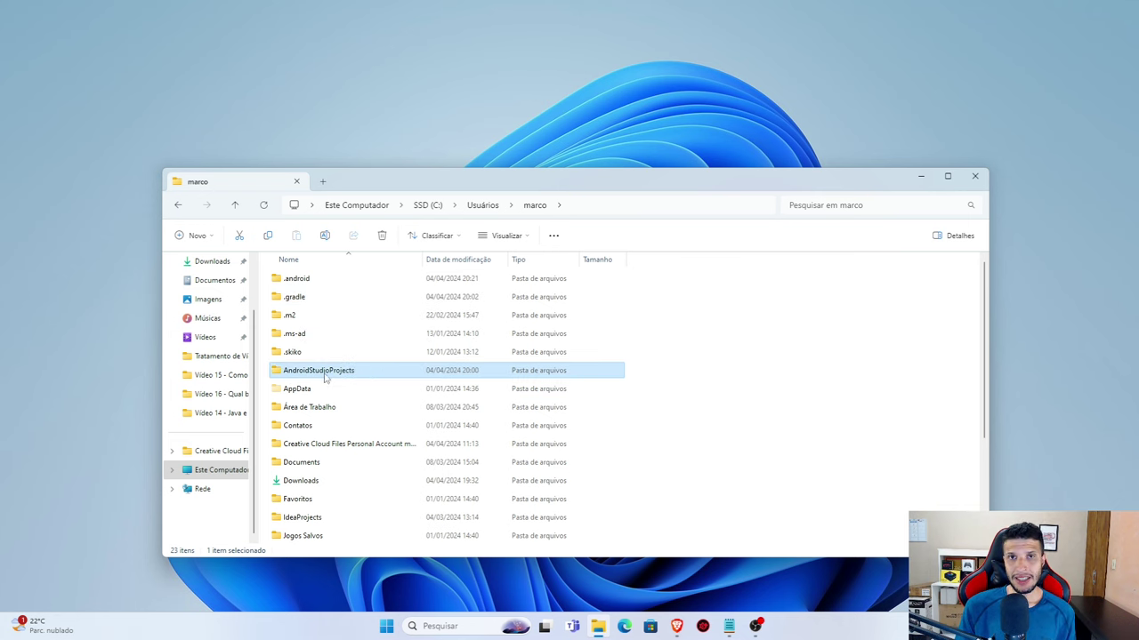
mouse_move(319, 377)
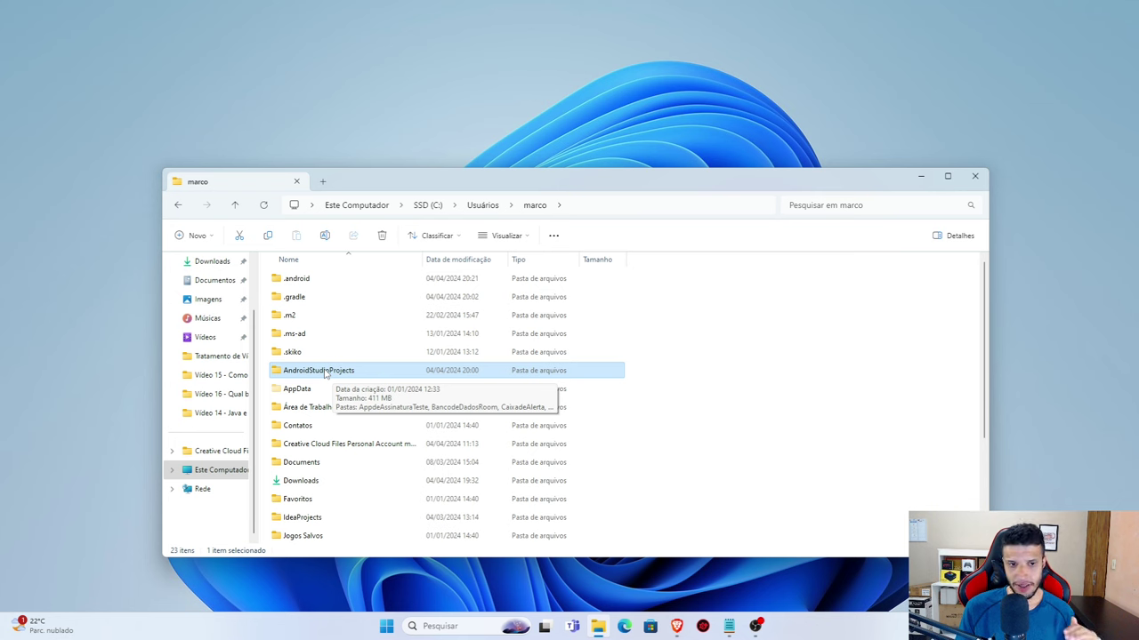
scroll(326, 463, down, 3)
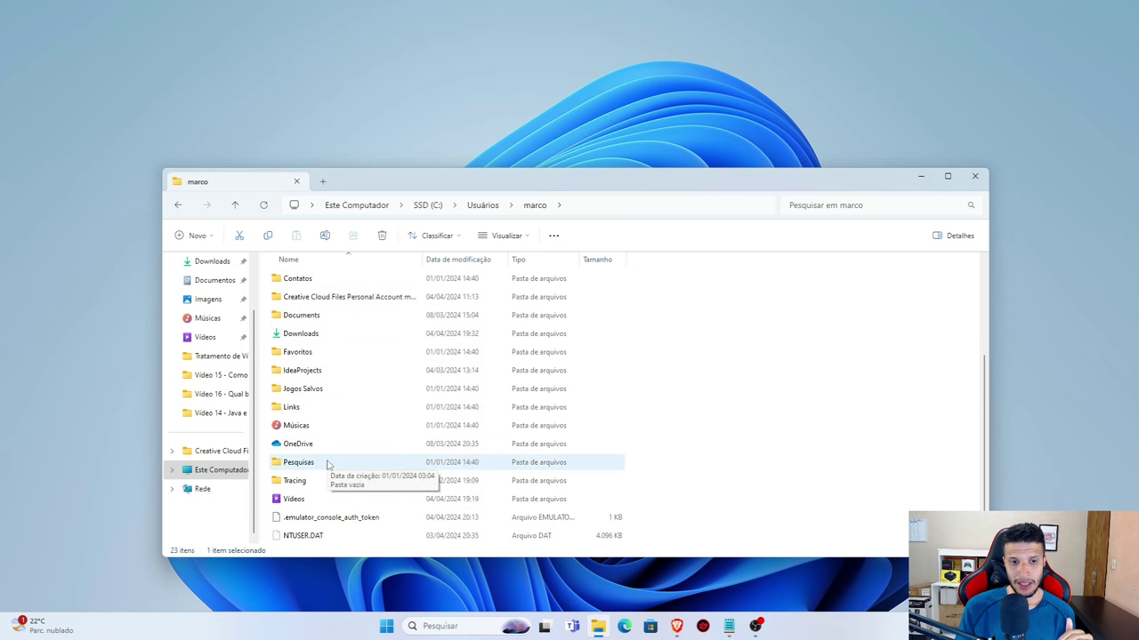
click(303, 523)
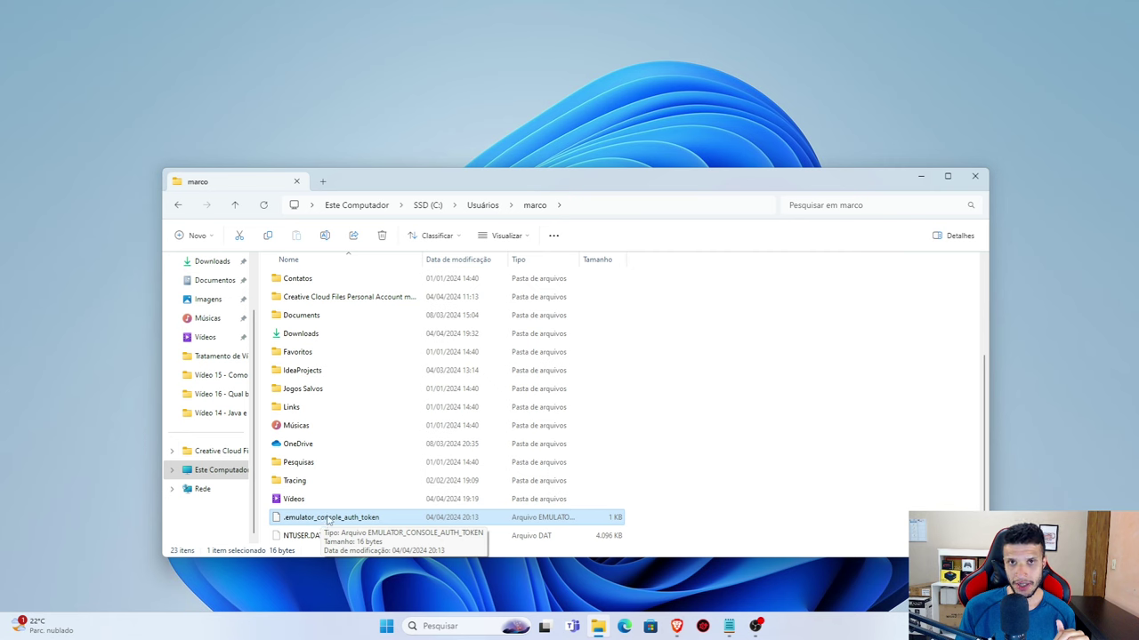
- Browse from the user's profile folder to AppData > Local > Android and open the Sdk folder
scroll(347, 498, up, 3)
click(313, 391)
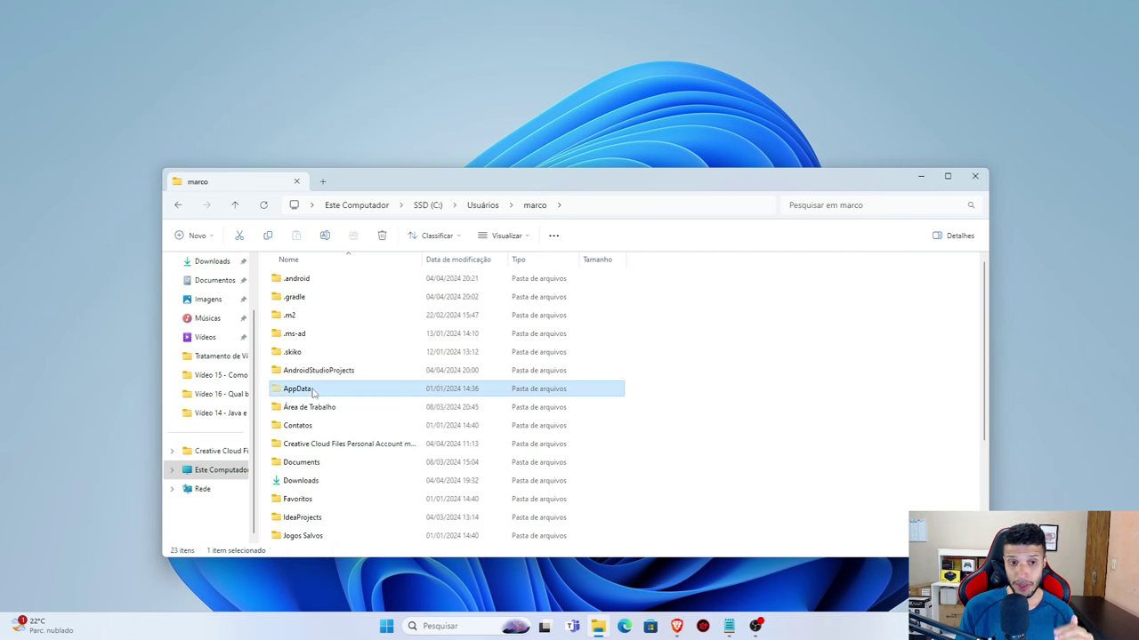
double_click(313, 393)
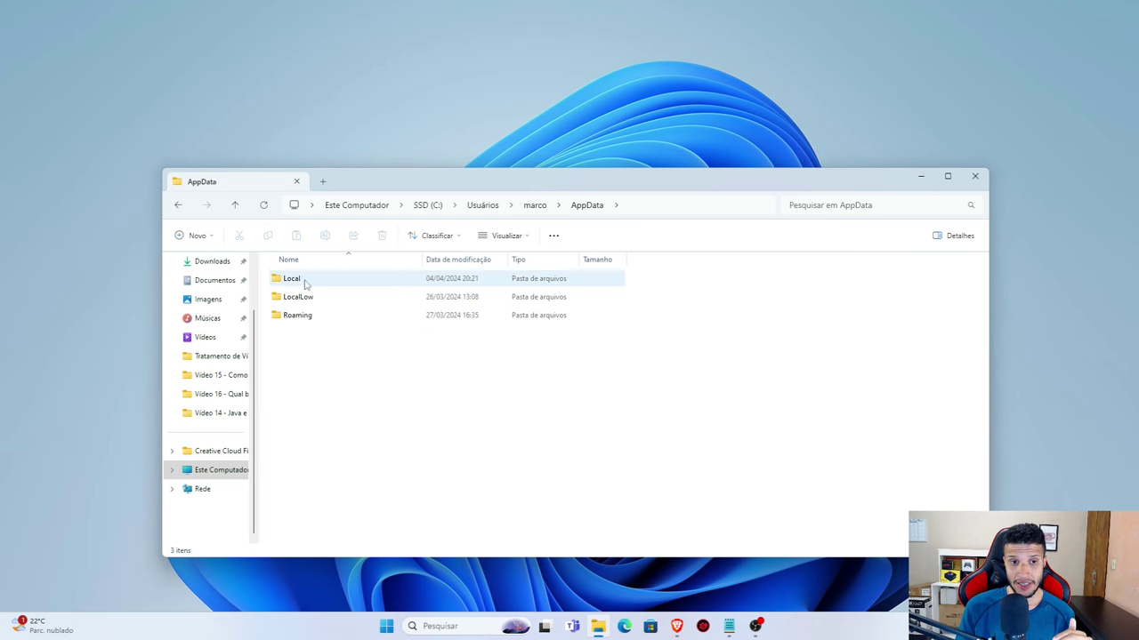
double_click(305, 280)
click(298, 318)
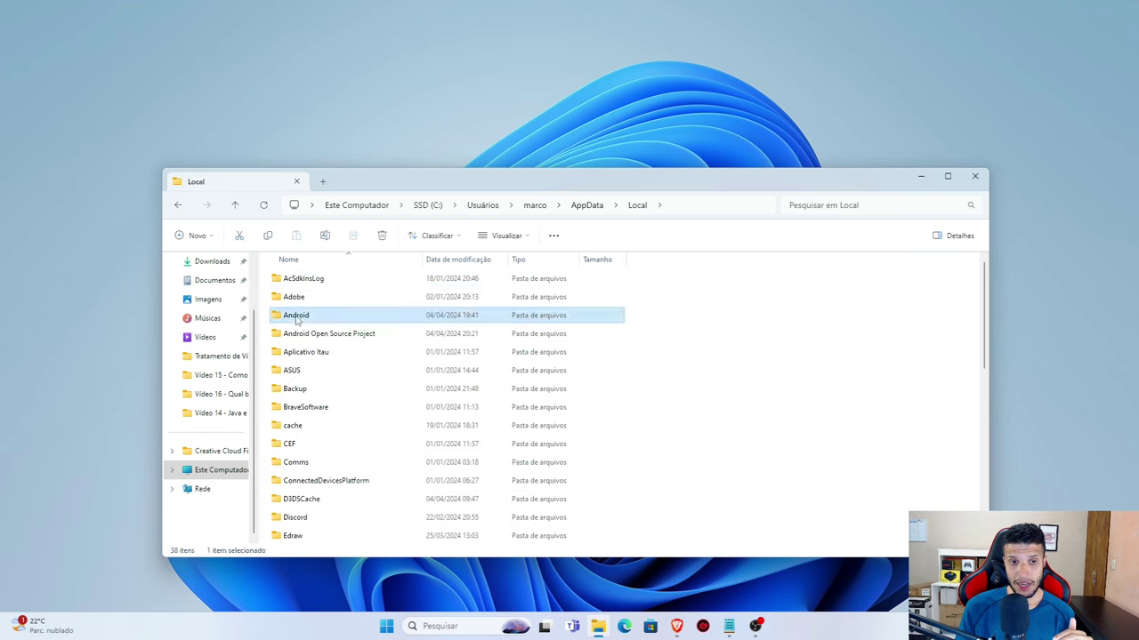
double_click(308, 319)
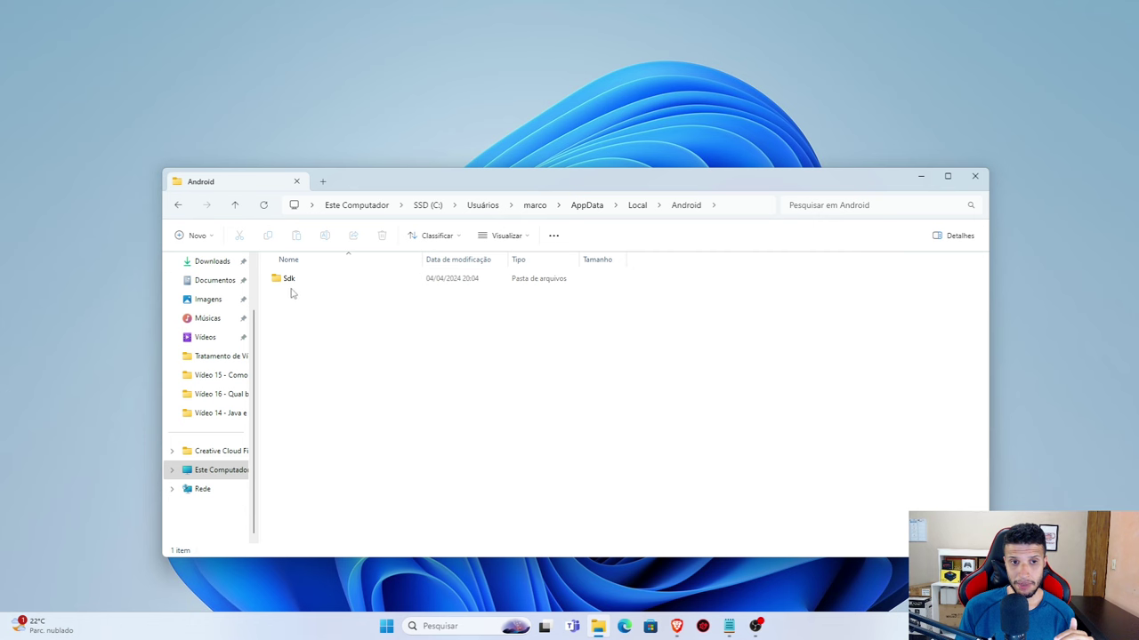
double_click(302, 279)
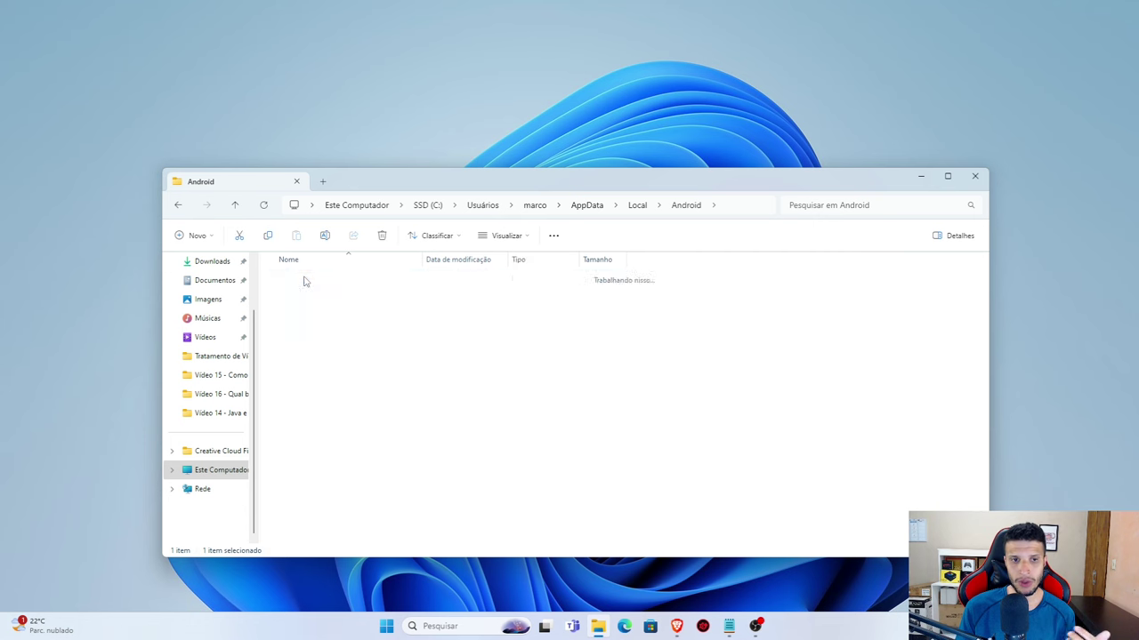
- Return to the AppData Local folder and locate the Android Open Source Project folder
click(237, 205)
click(237, 206)
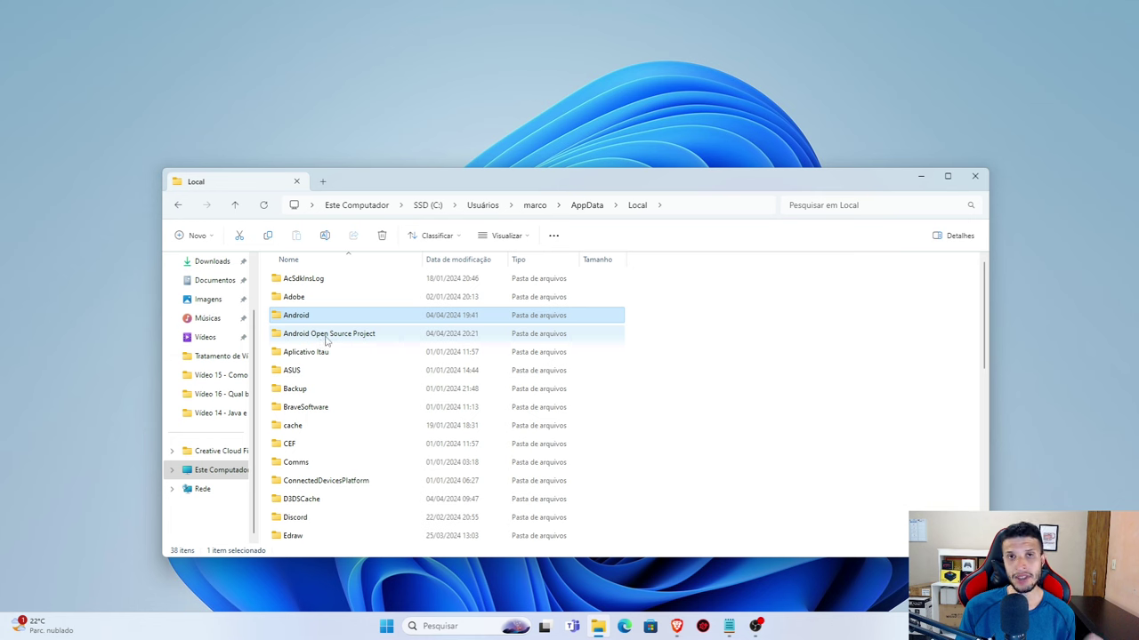
click(313, 339)
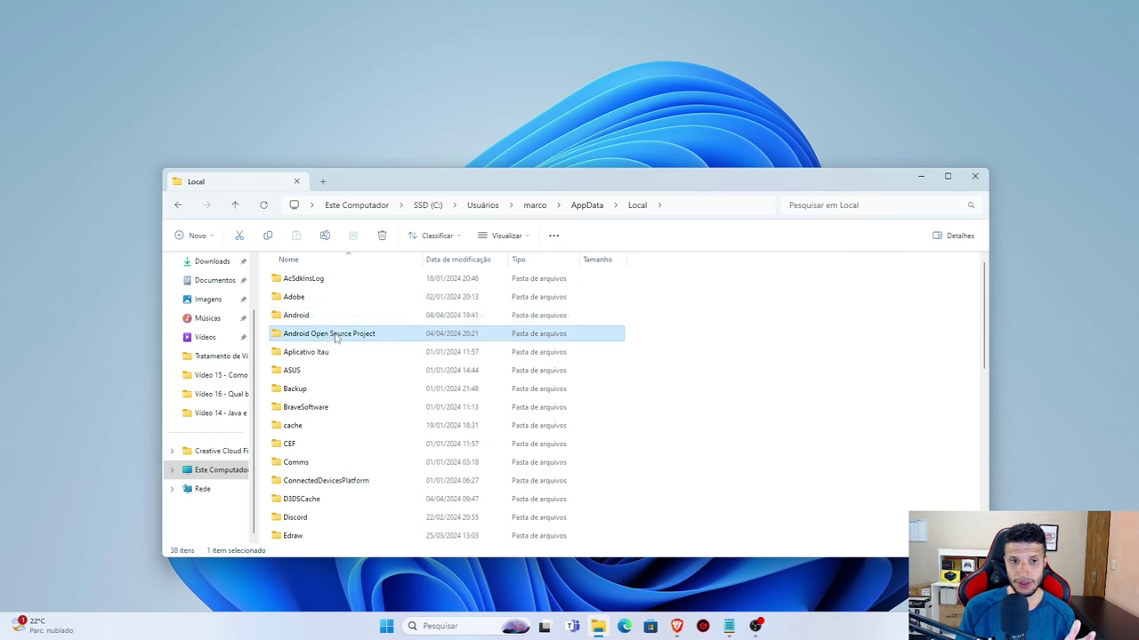
right_click(353, 336)
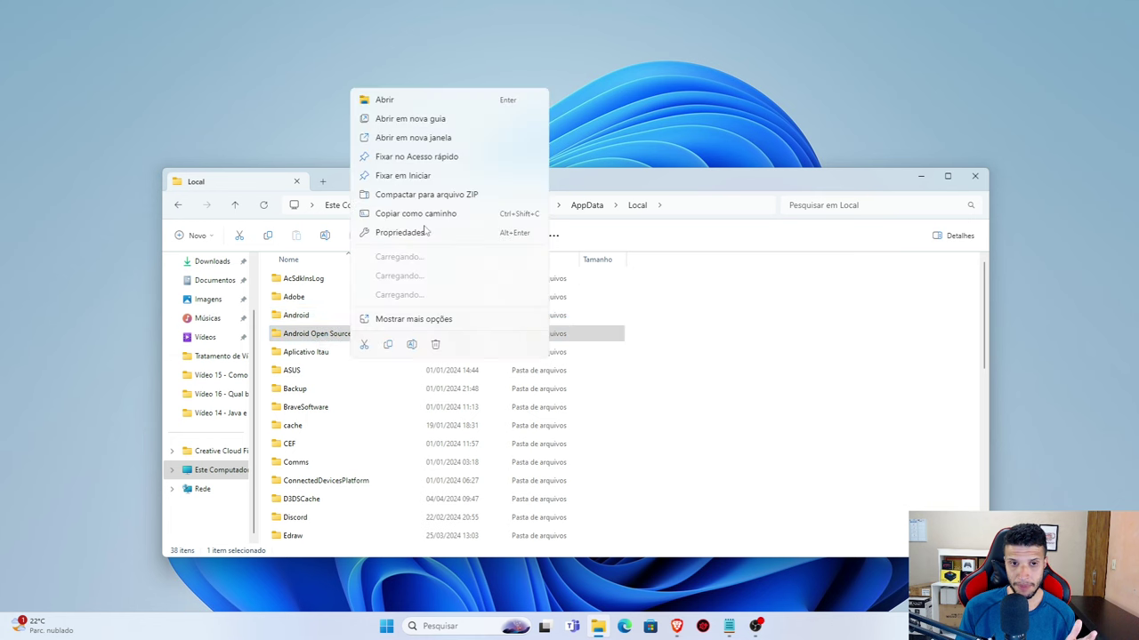
- Open the Google folder inside AppData > Local and select its AndroidStudio2023.2 folder
scroll(326, 415, down, 1)
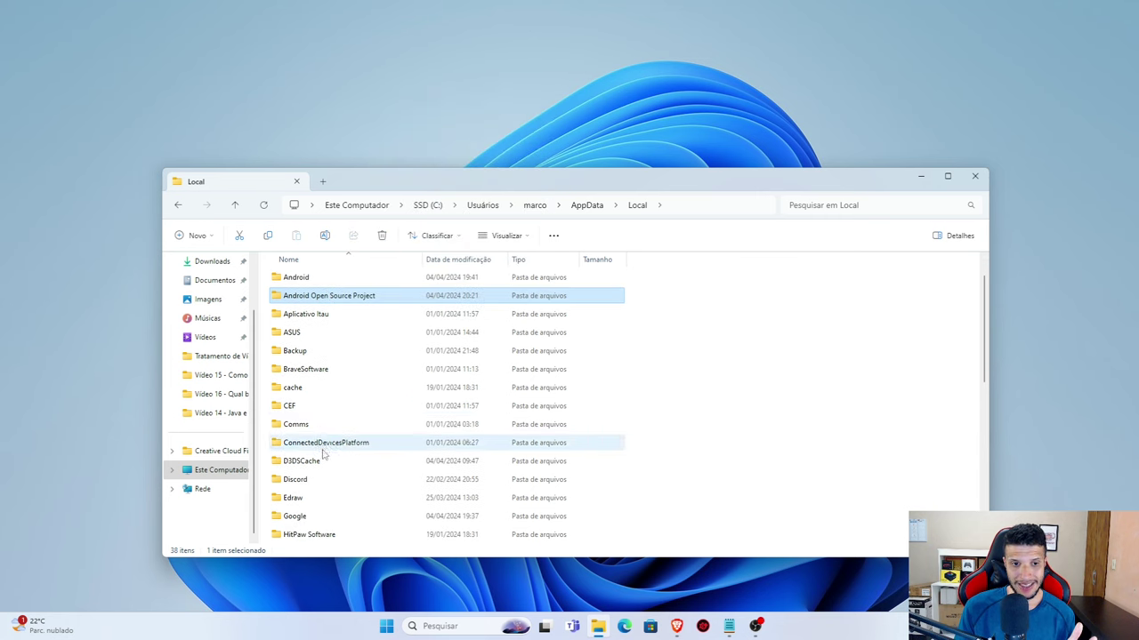
scroll(323, 455, down, 1)
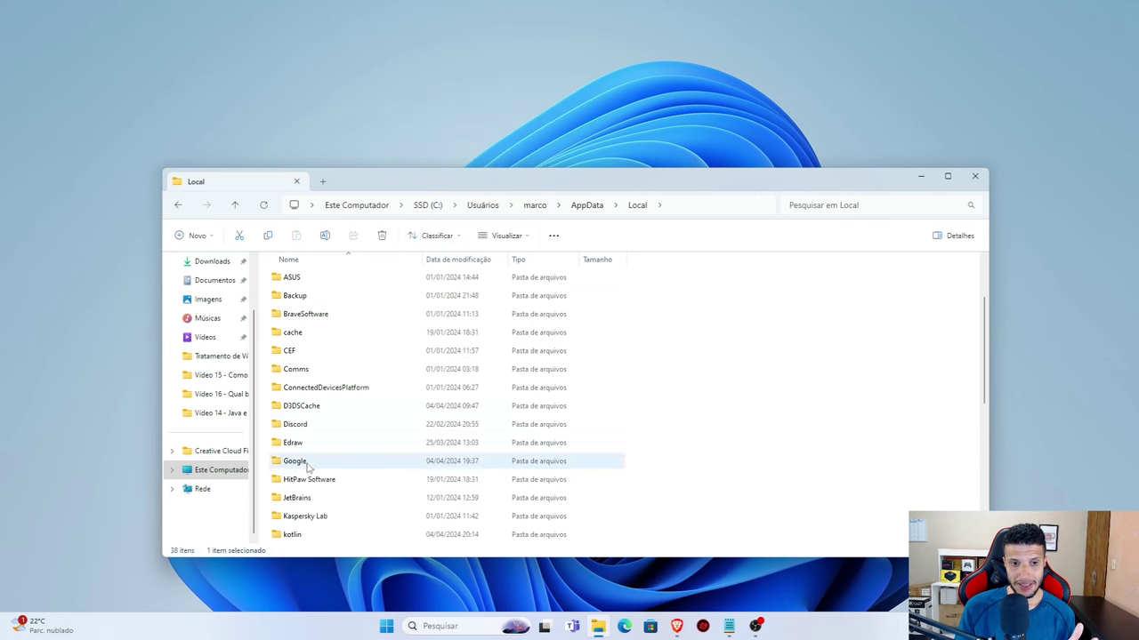
double_click(307, 462)
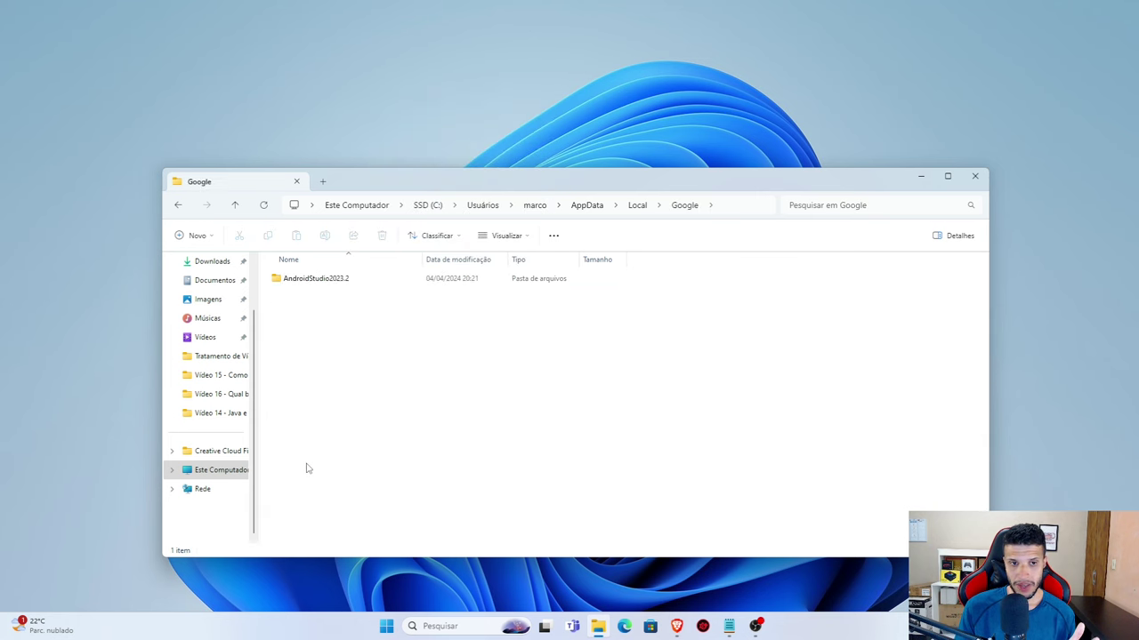
click(314, 278)
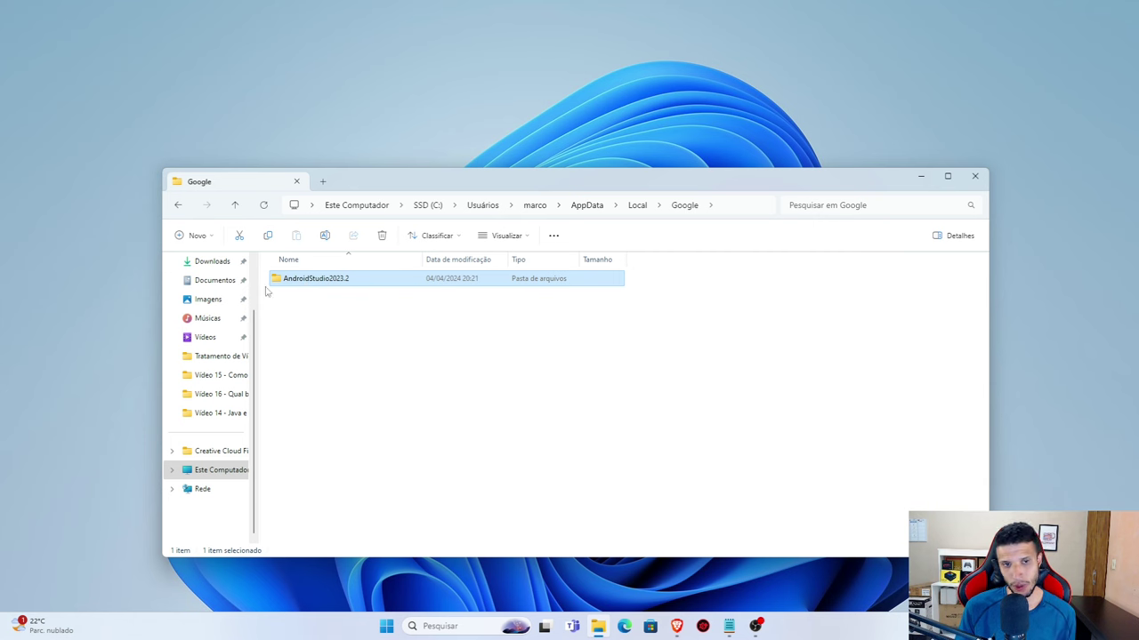
- Go back to the Local folder and locate the kotlin and main.kts.compiled.cache folders
click(235, 207)
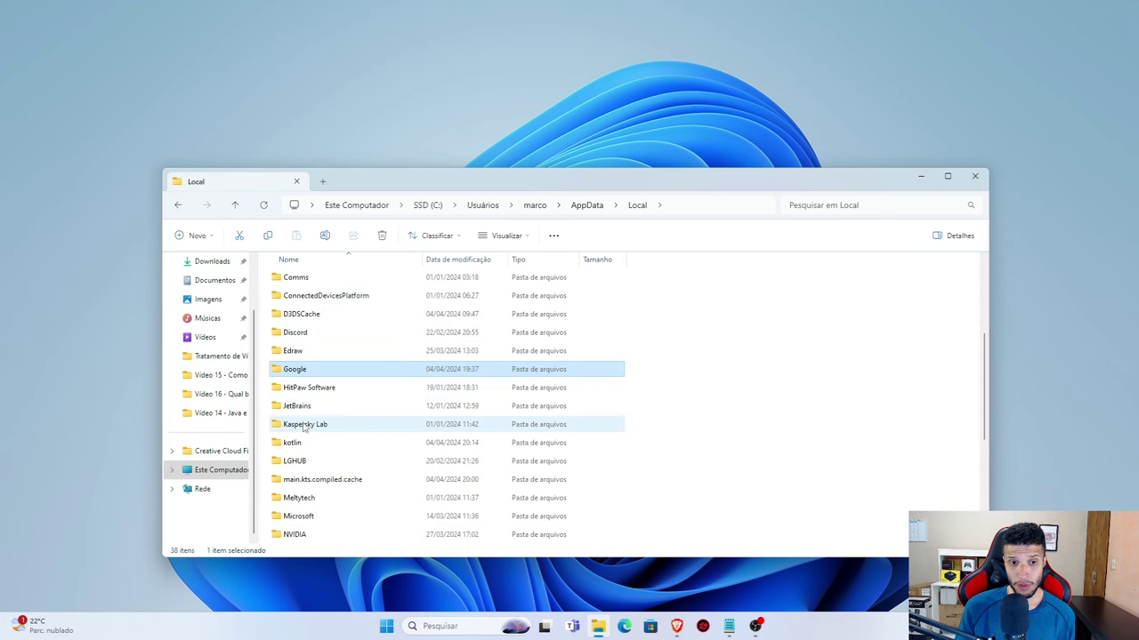
click(304, 448)
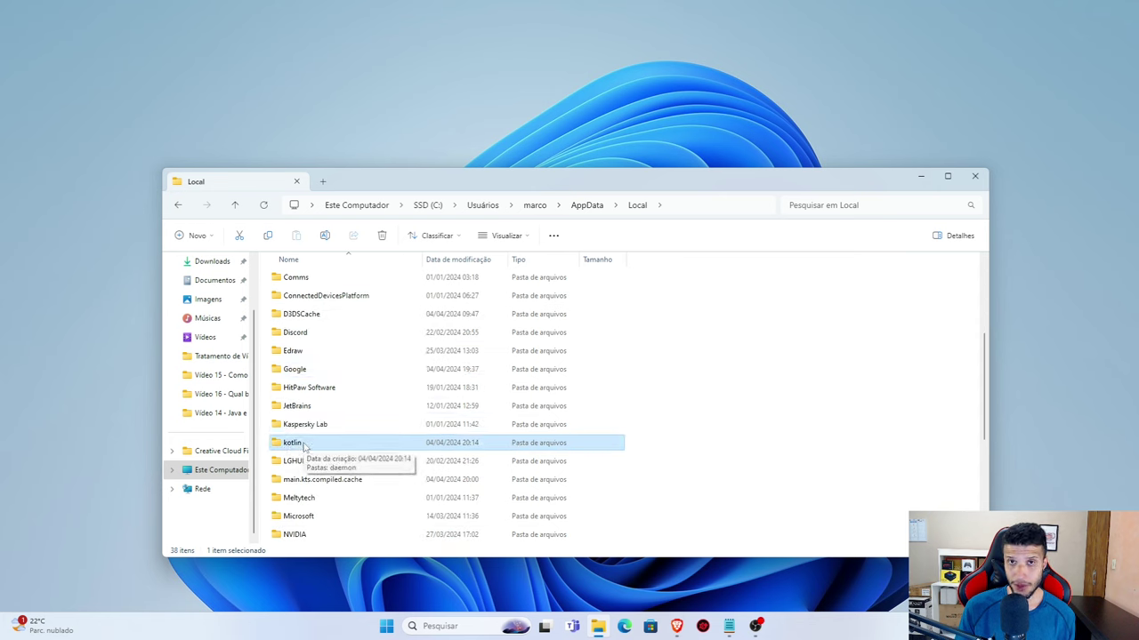
click(300, 483)
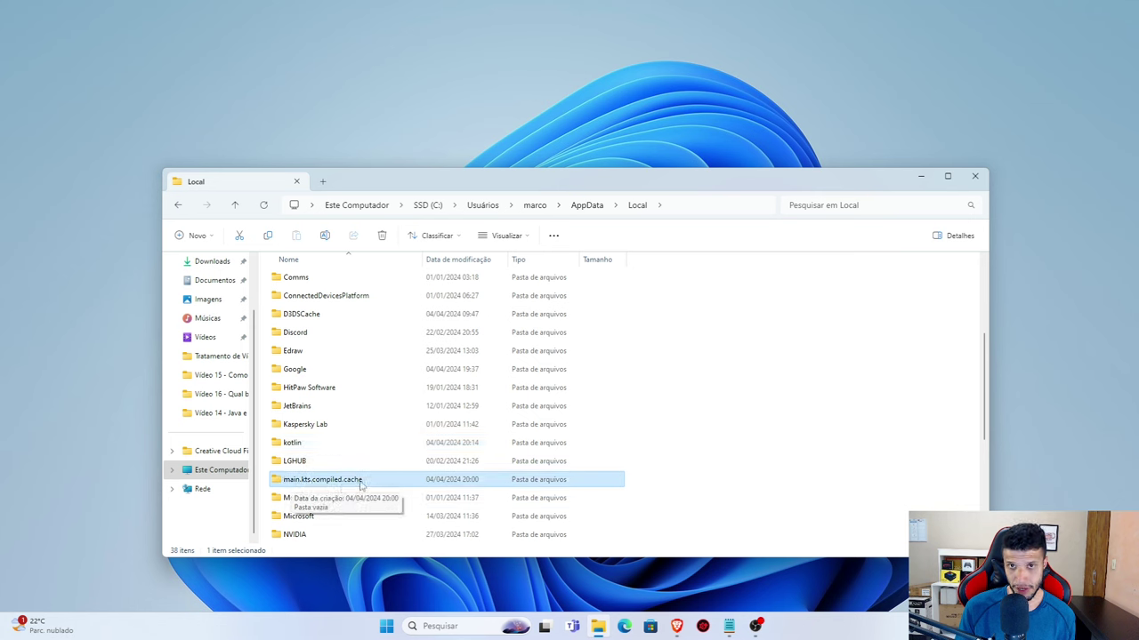
- Browse to AppData > Roaming > Google, locate the AndroidStudio2023.2 folder, and close the File Explorer window
click(234, 204)
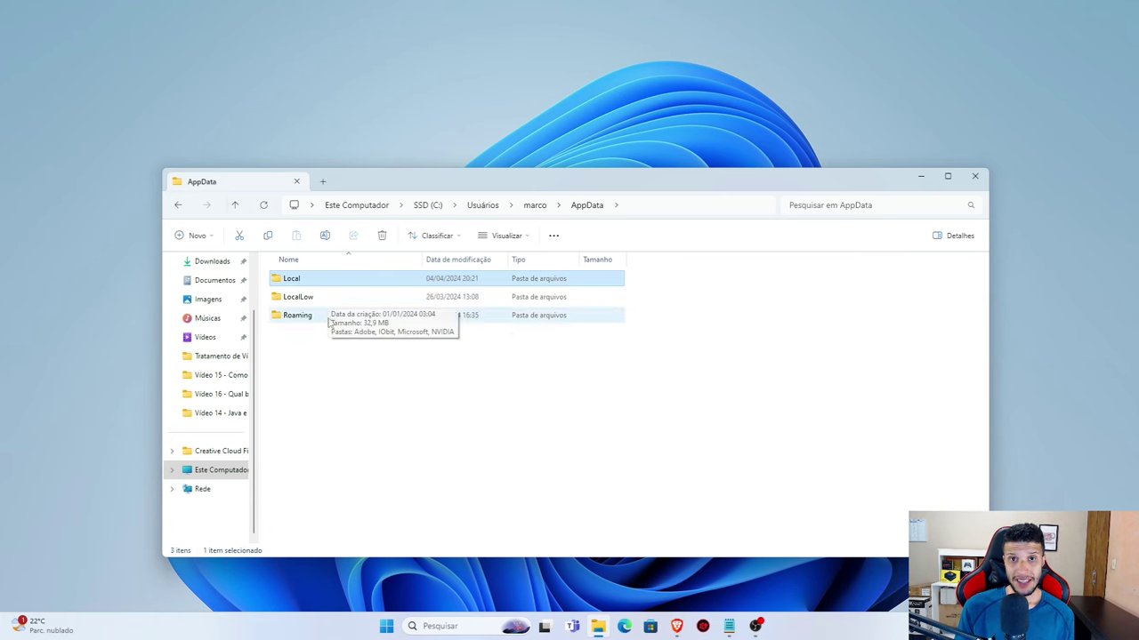
double_click(303, 318)
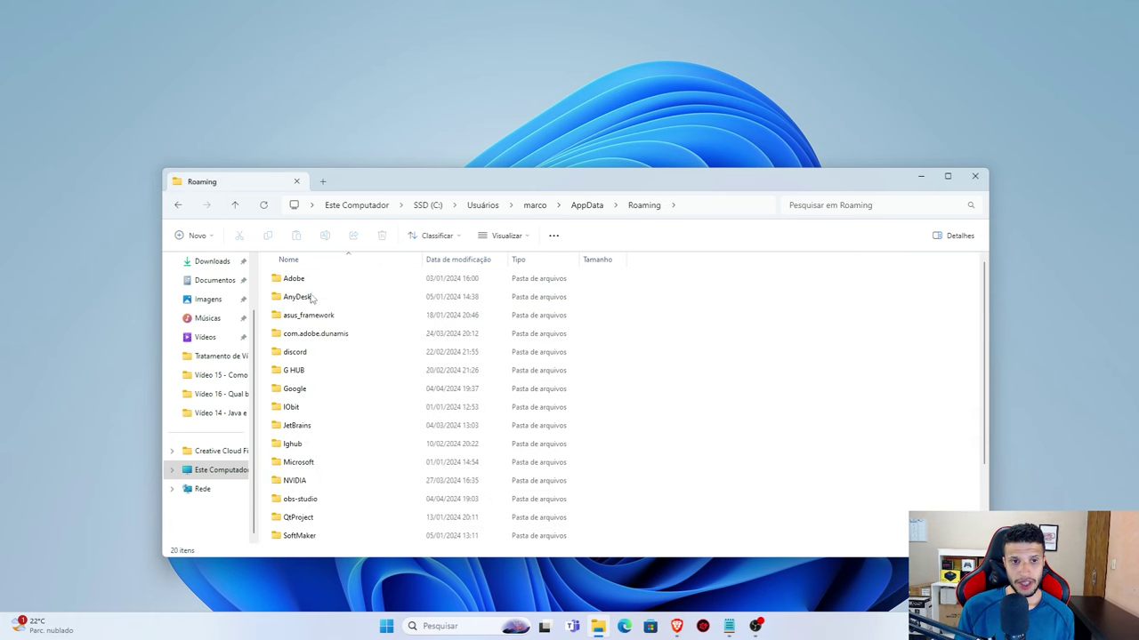
double_click(309, 394)
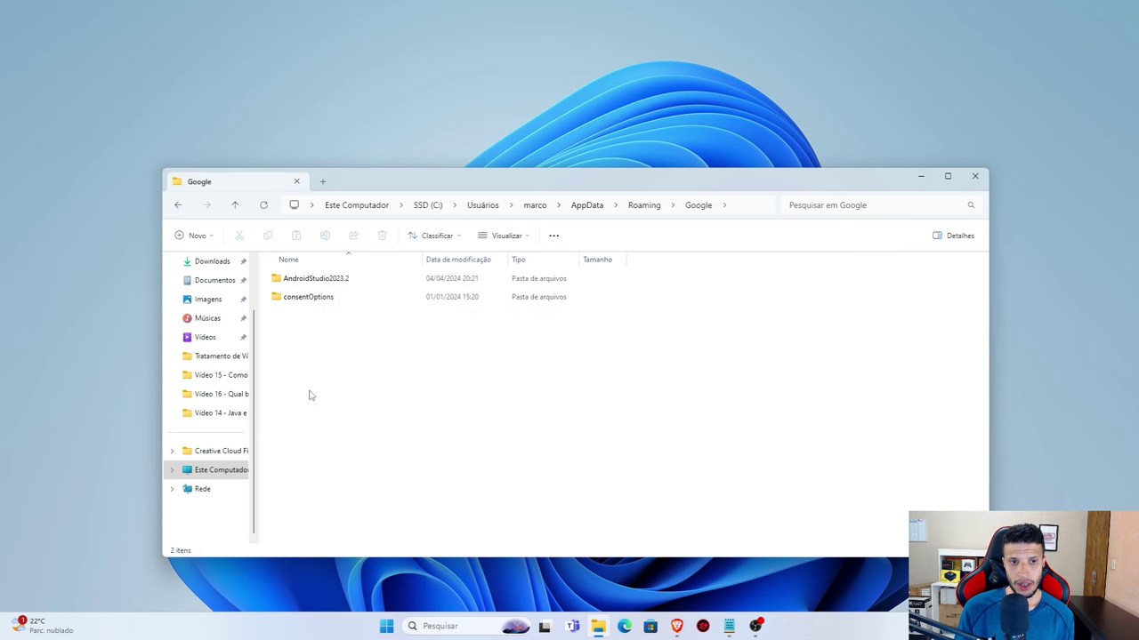
click(310, 283)
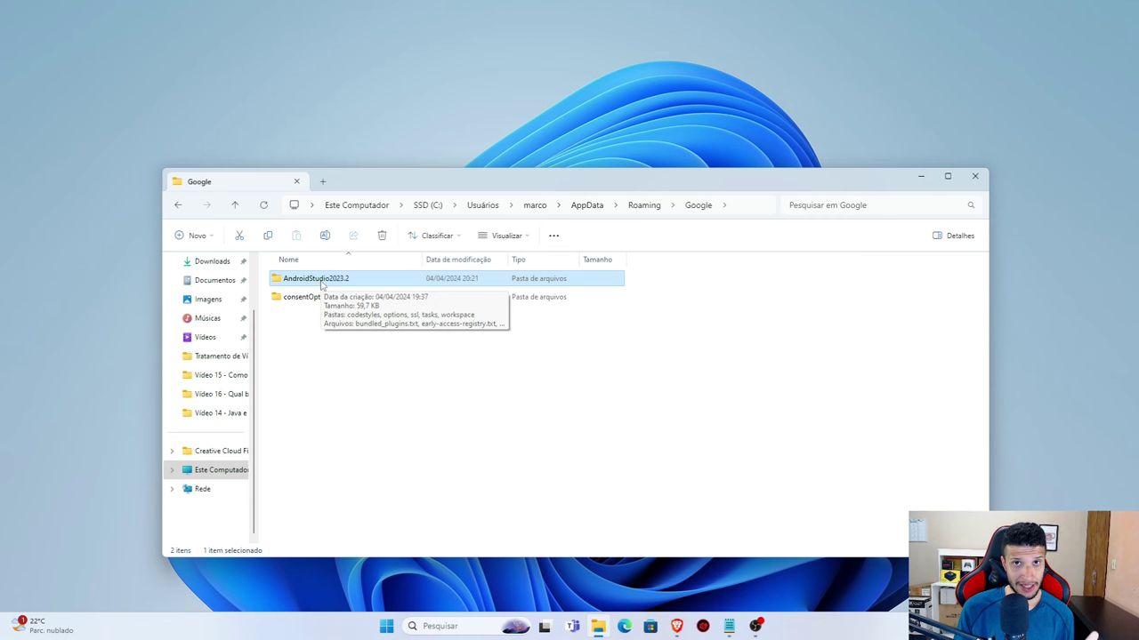
right_click(322, 285)
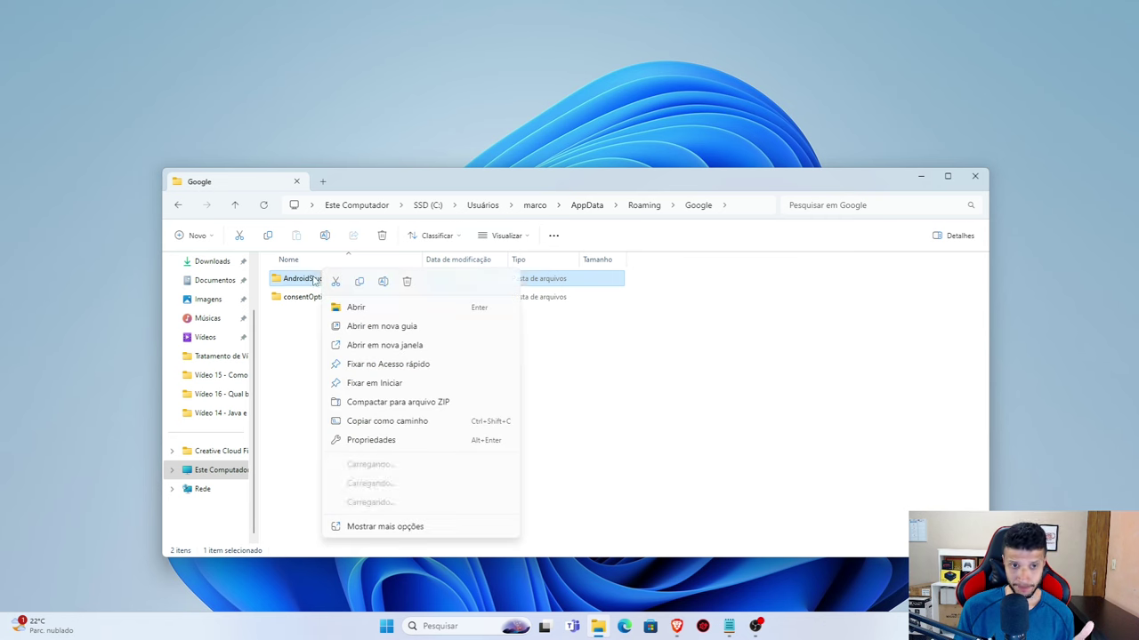
click(233, 205)
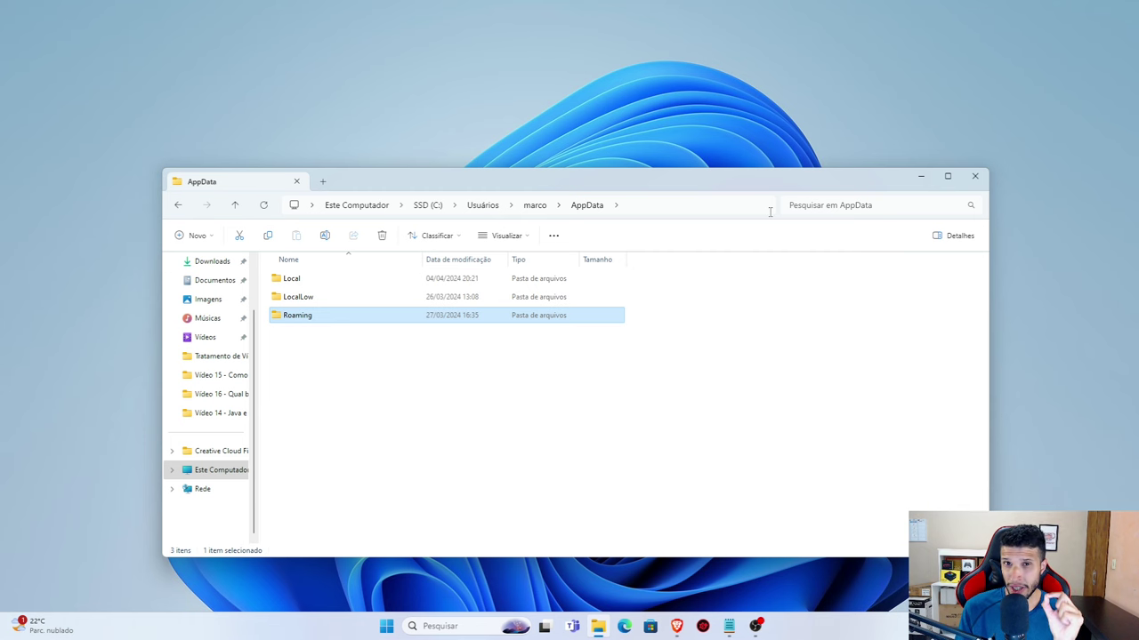
click(975, 176)
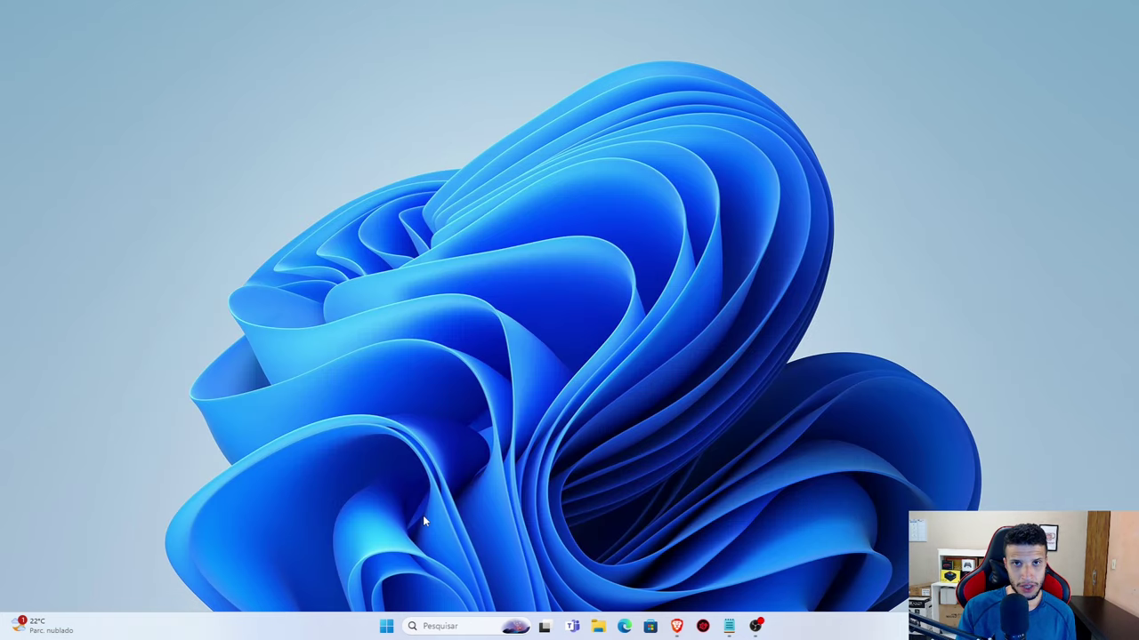
- Open the temporary files folder by running %temp% from the Windows Run (Executar) dialog
key(super)
key(super)
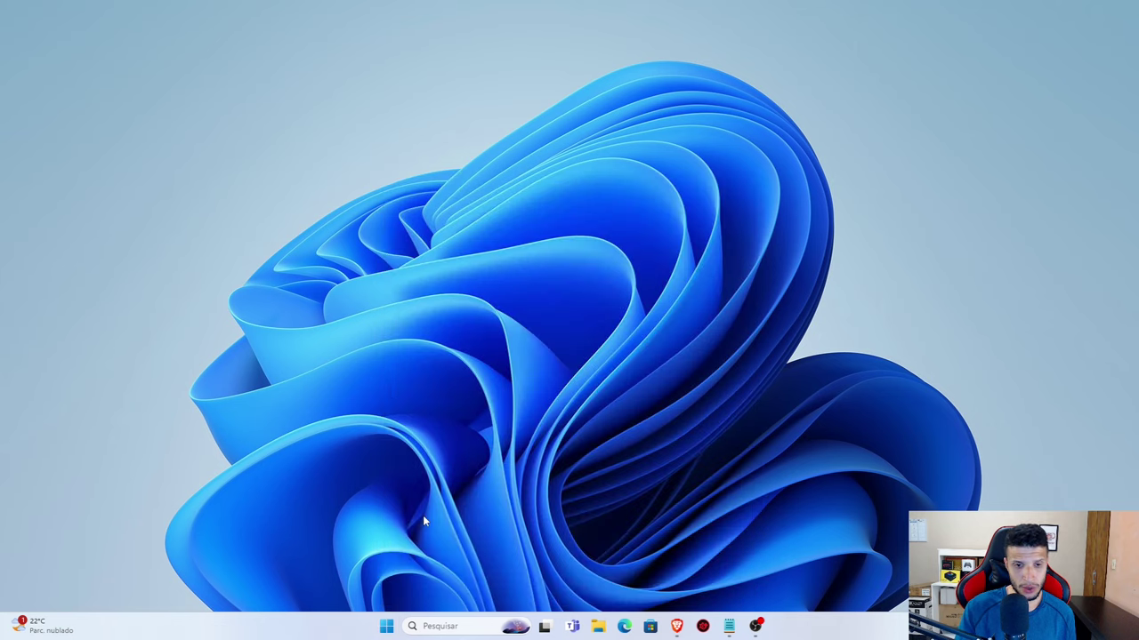
key(super+r)
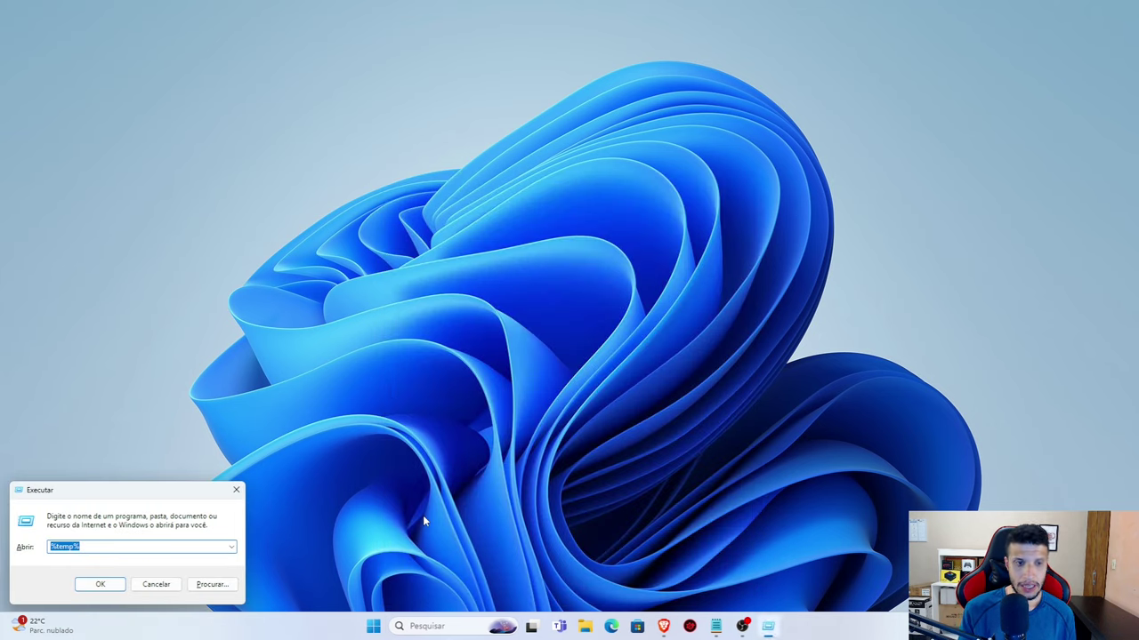
click(51, 547)
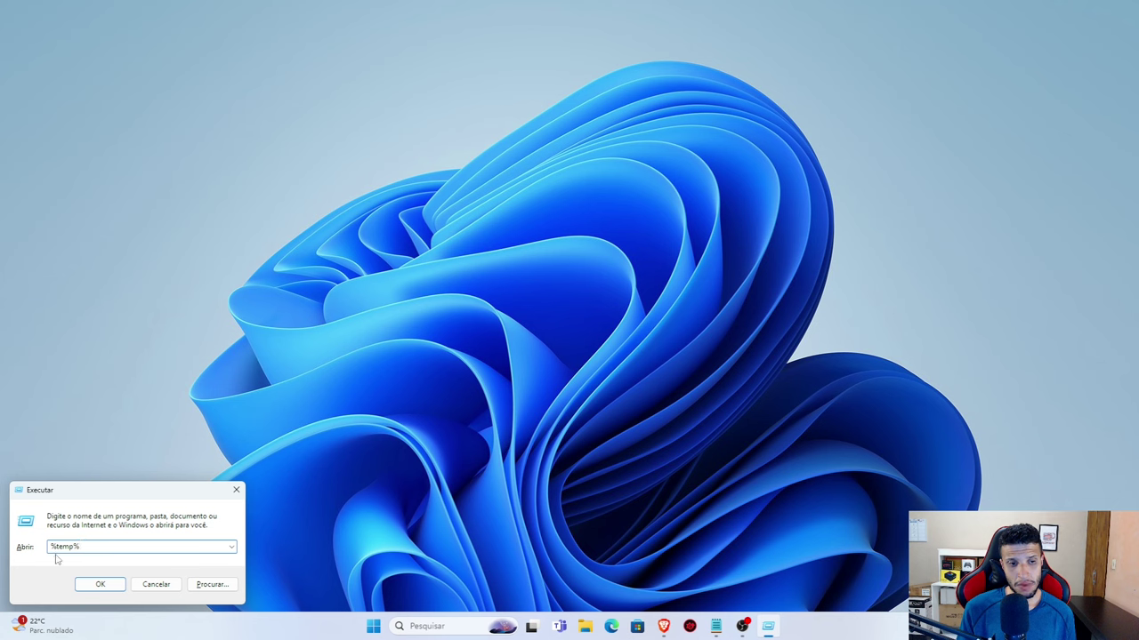
double_click(74, 549)
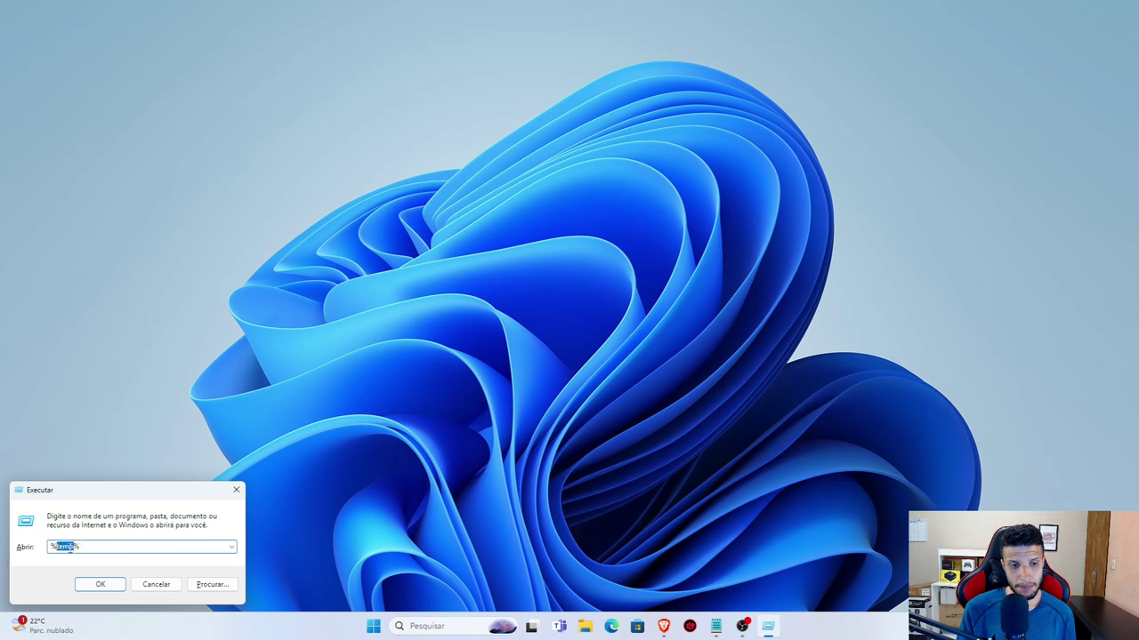
click(63, 550)
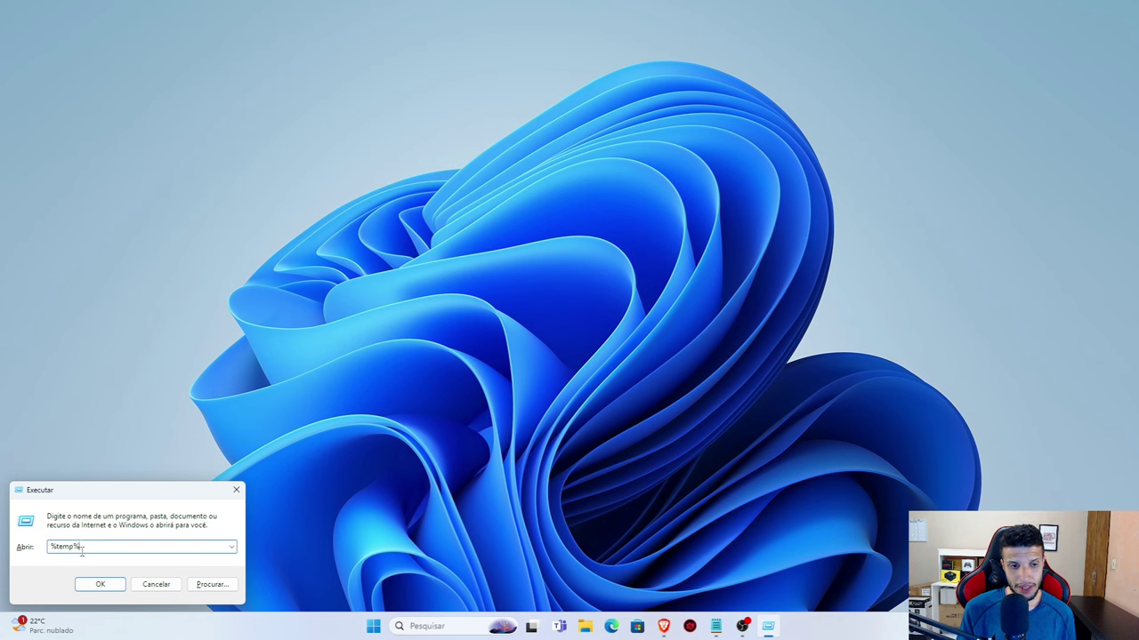
key(Return)
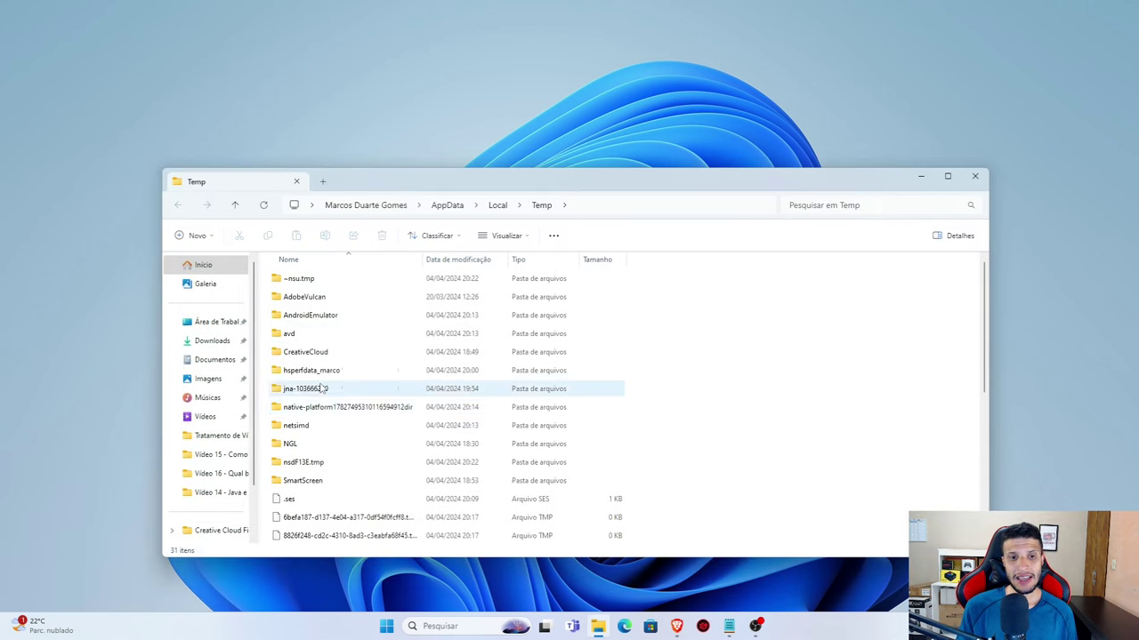
- Delete all files and folders in the Temp folder, skip the item in use, and close the window
scroll(325, 445, down, 5)
scroll(325, 423, up, 1)
scroll(325, 423, up, 3)
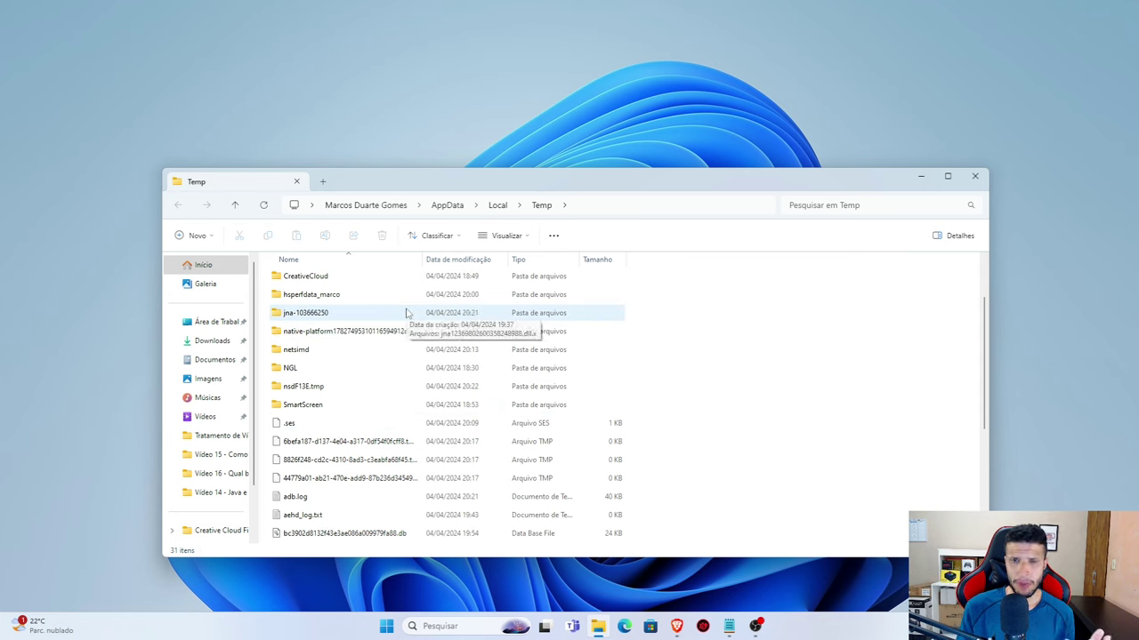
scroll(413, 374, down, 4)
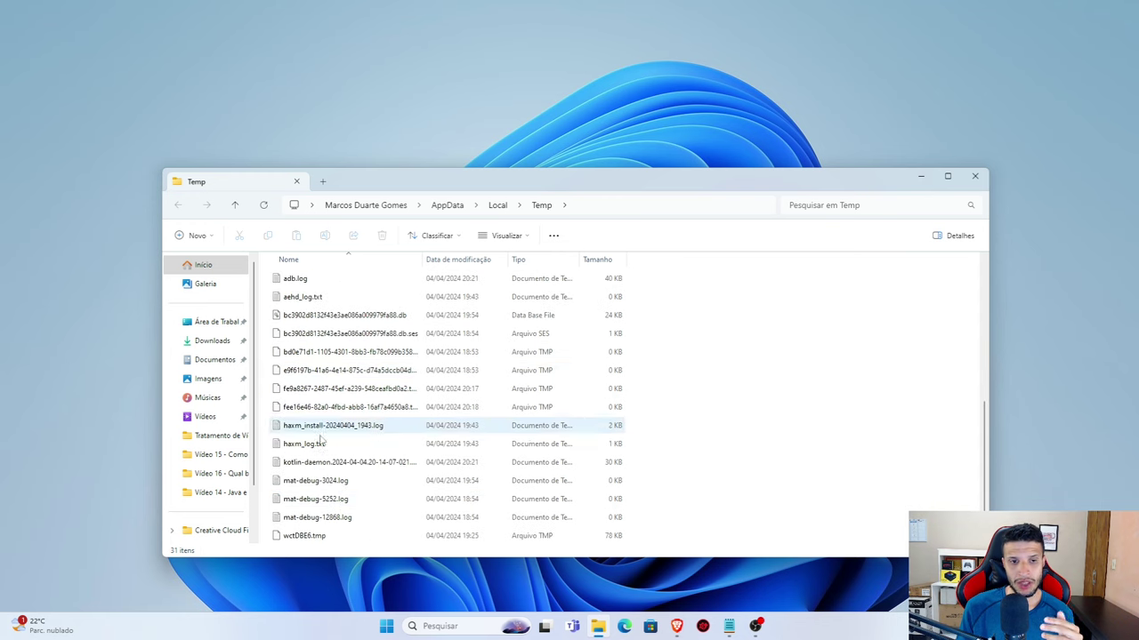
scroll(326, 453, up, 5)
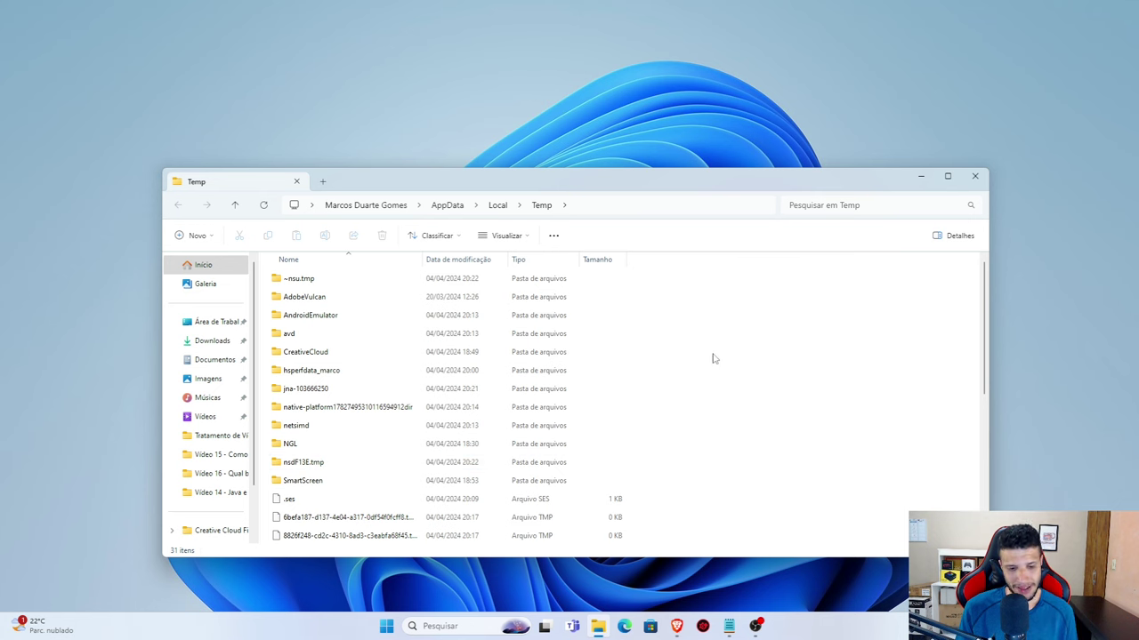
key(ctrl+a)
right_click(600, 391)
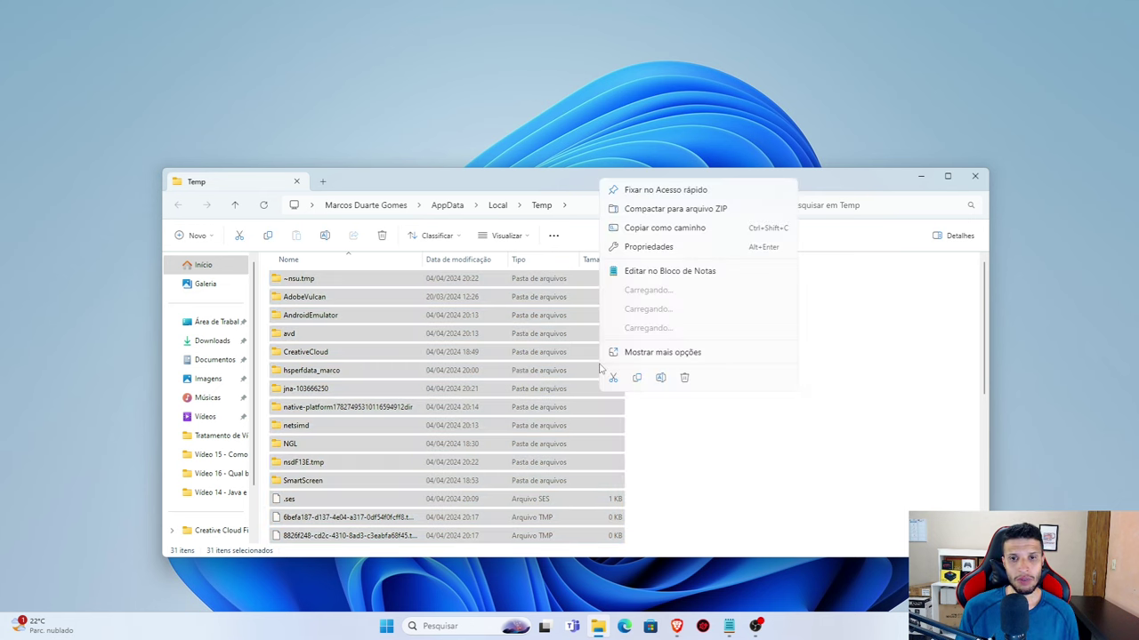
click(684, 380)
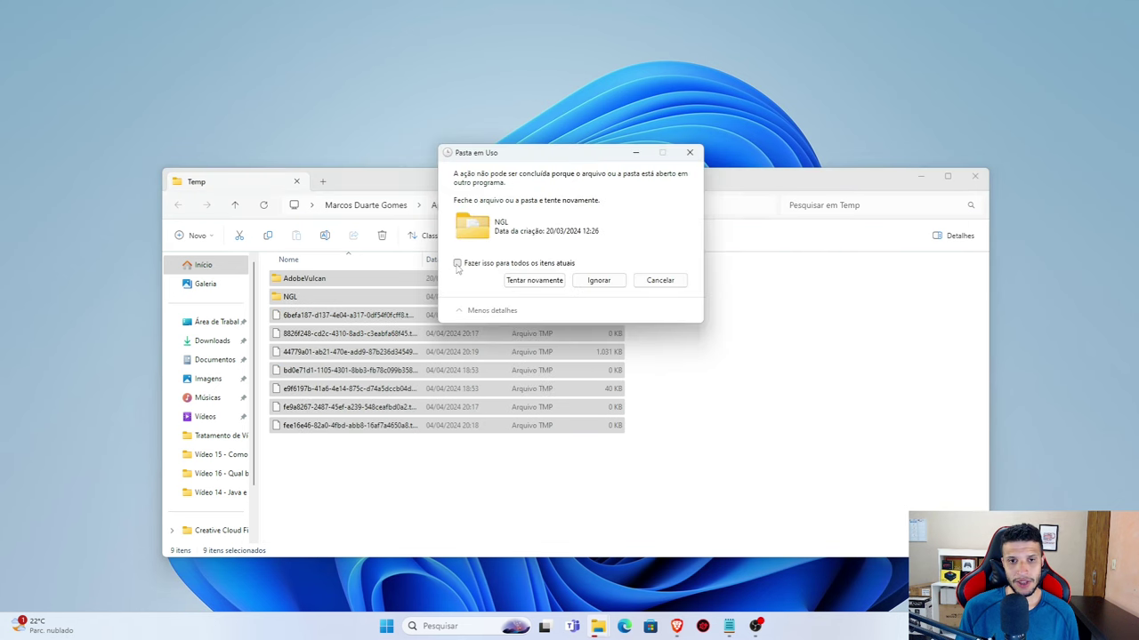
click(593, 281)
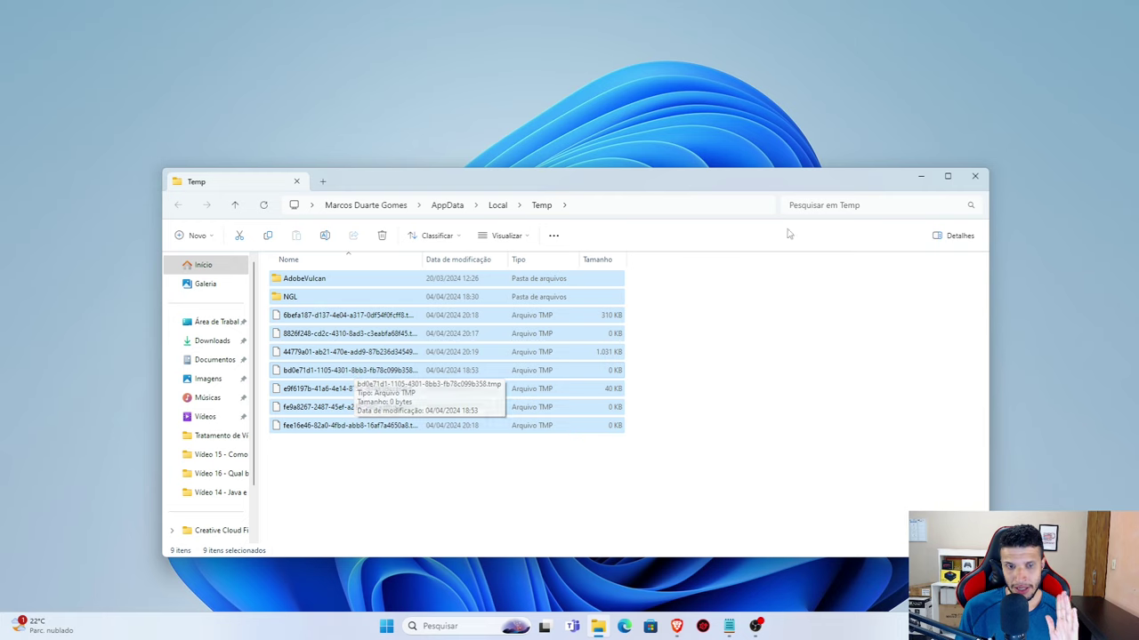
key(alt+F4)
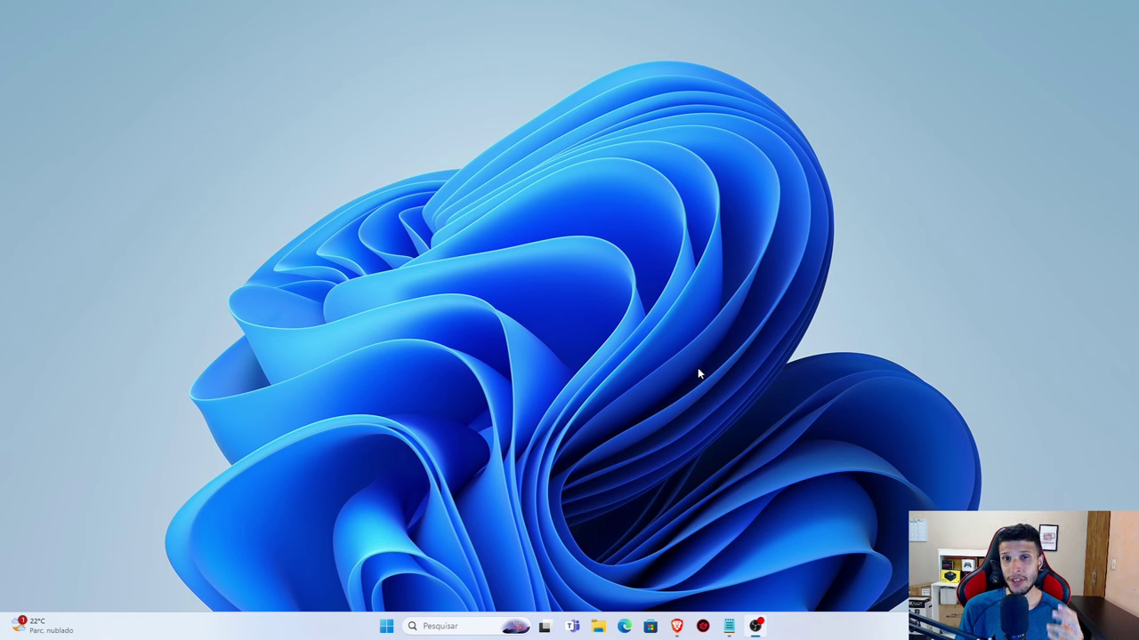
- Open the Windows Update page in the Windows Settings (Configurações)
click(387, 626)
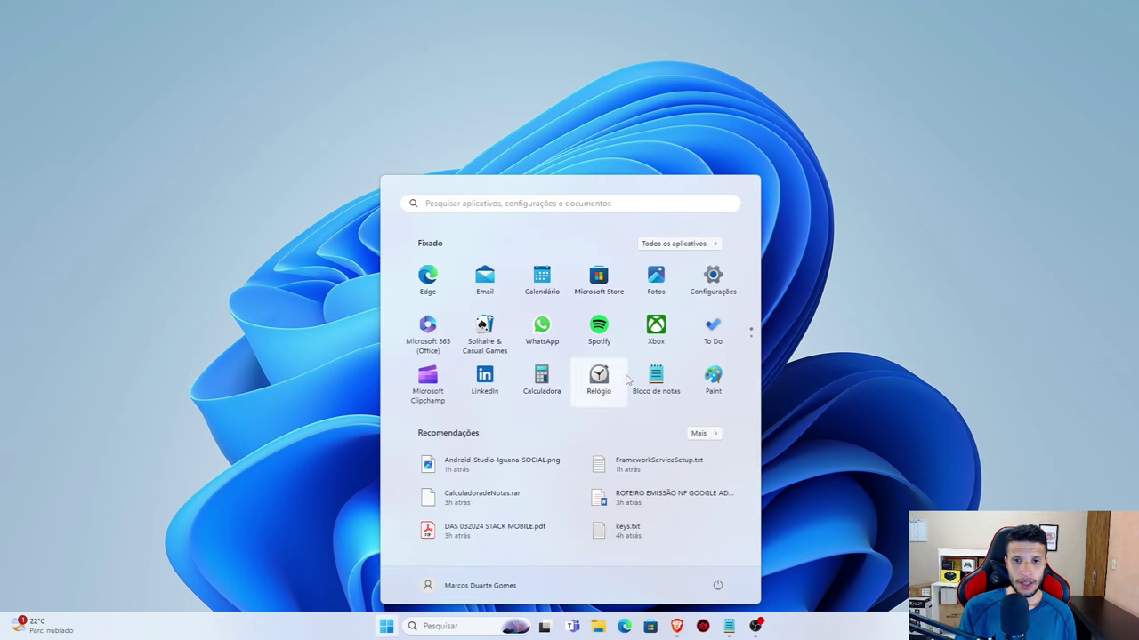
click(713, 280)
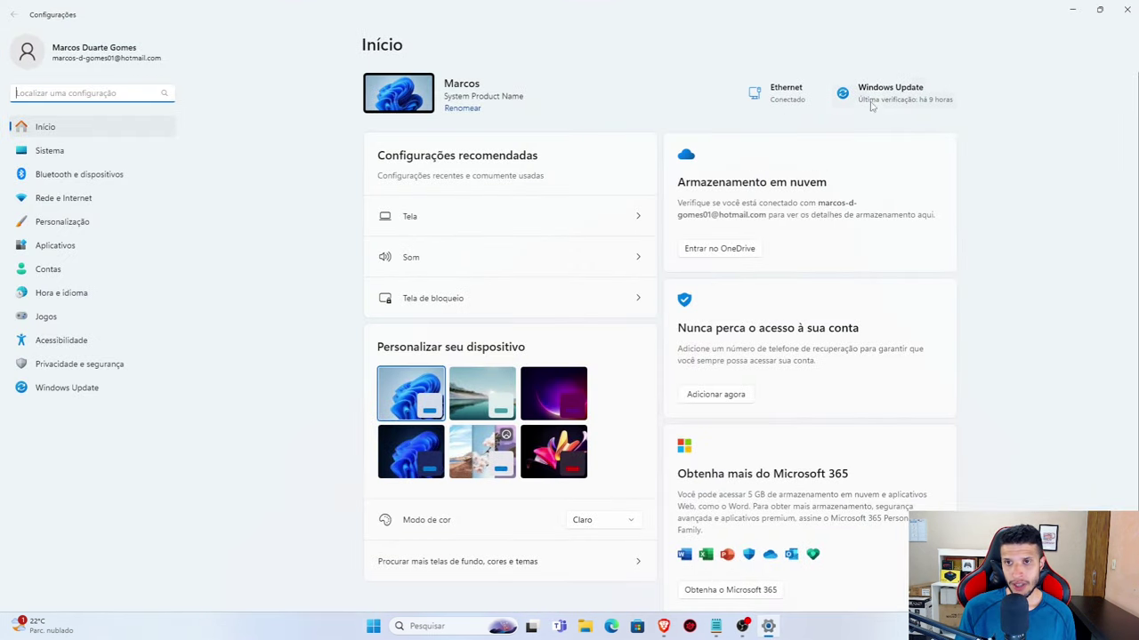
click(876, 96)
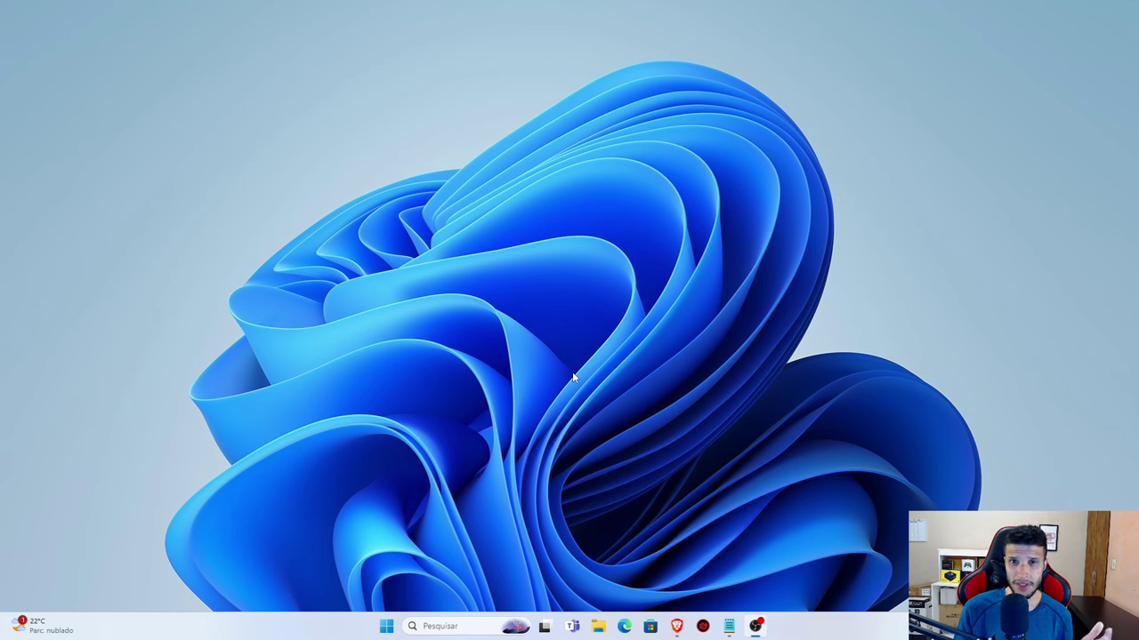
- Search Windows for drivers, launch Driver Booster 11 and run a driver scan
click(460, 628)
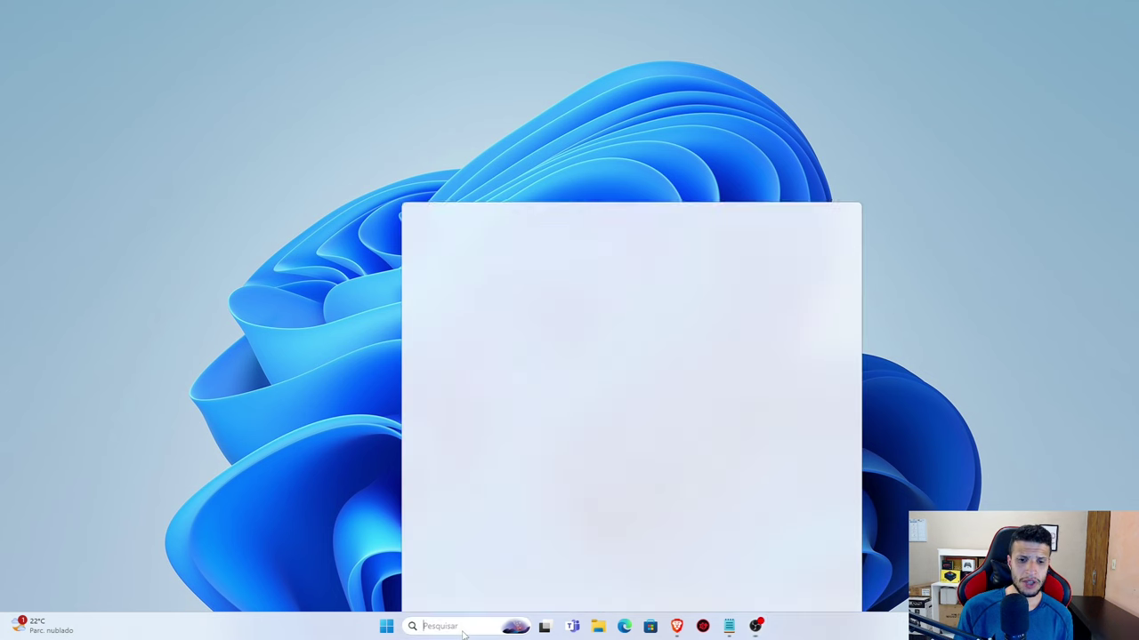
text(drivers)
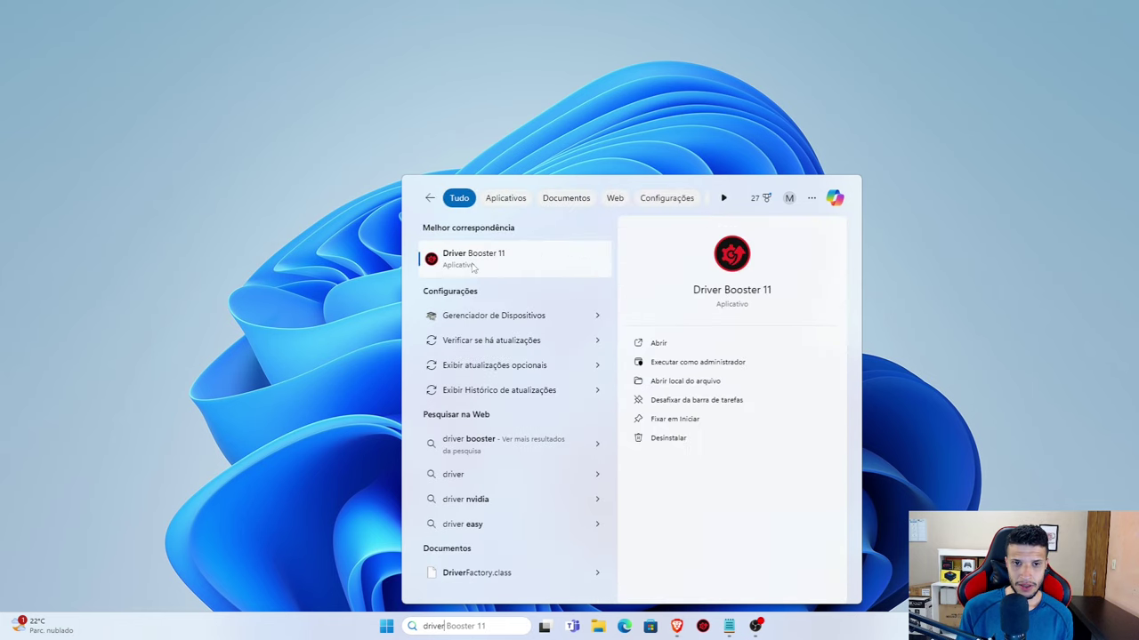
click(491, 257)
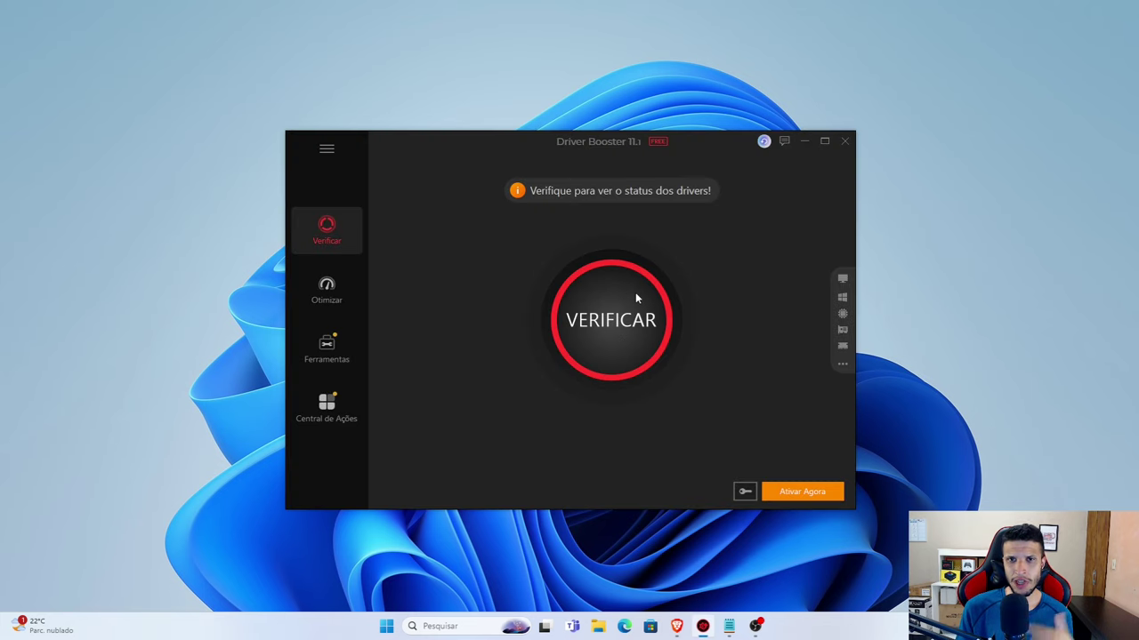
click(635, 298)
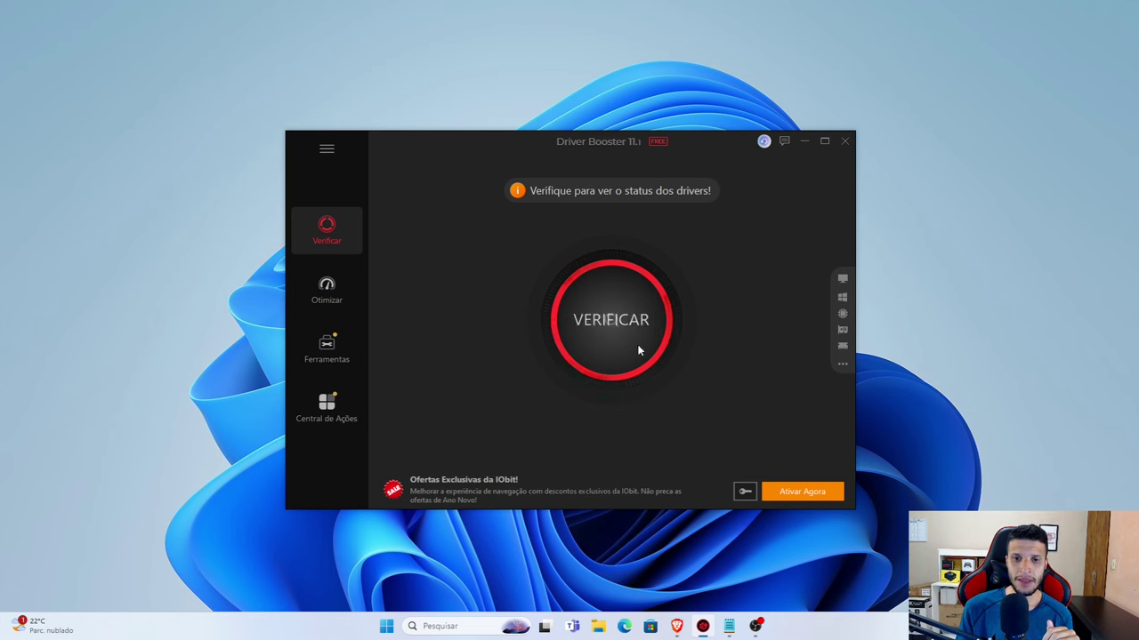
click(622, 312)
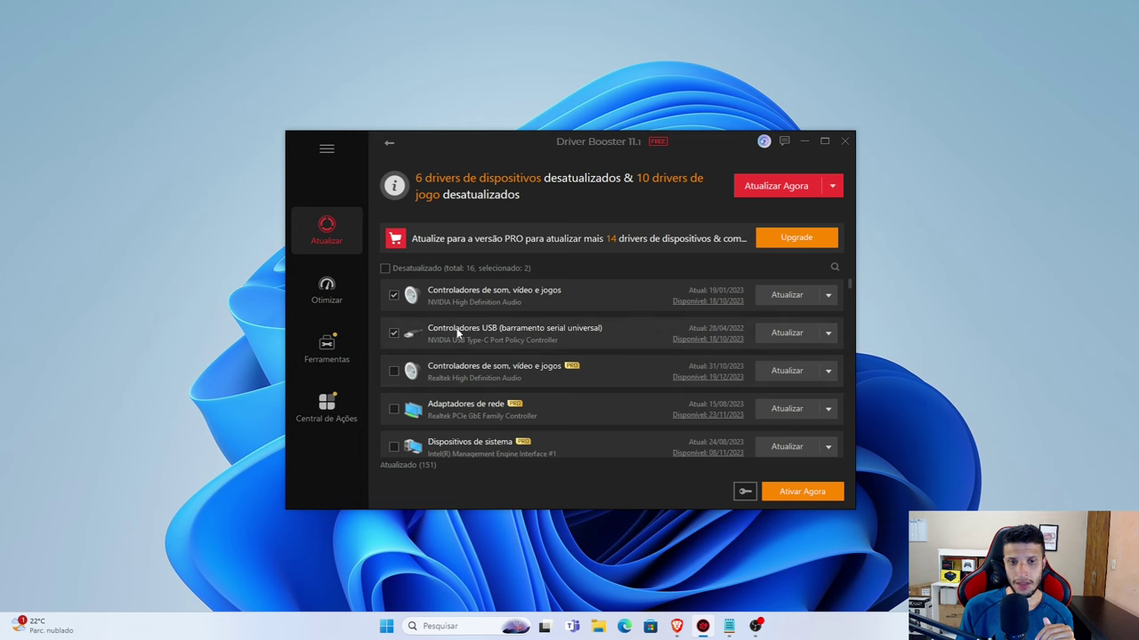
- Review the list of outdated device and game drivers, and close Driver Booster without updating
scroll(483, 376, down, 5)
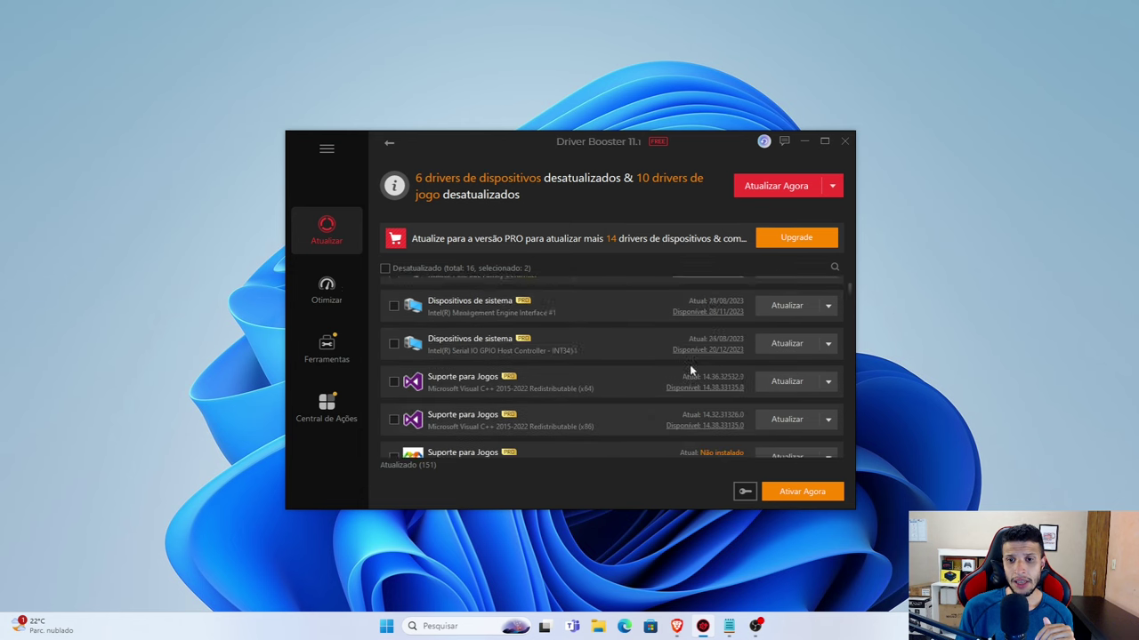
scroll(689, 365, up, 4)
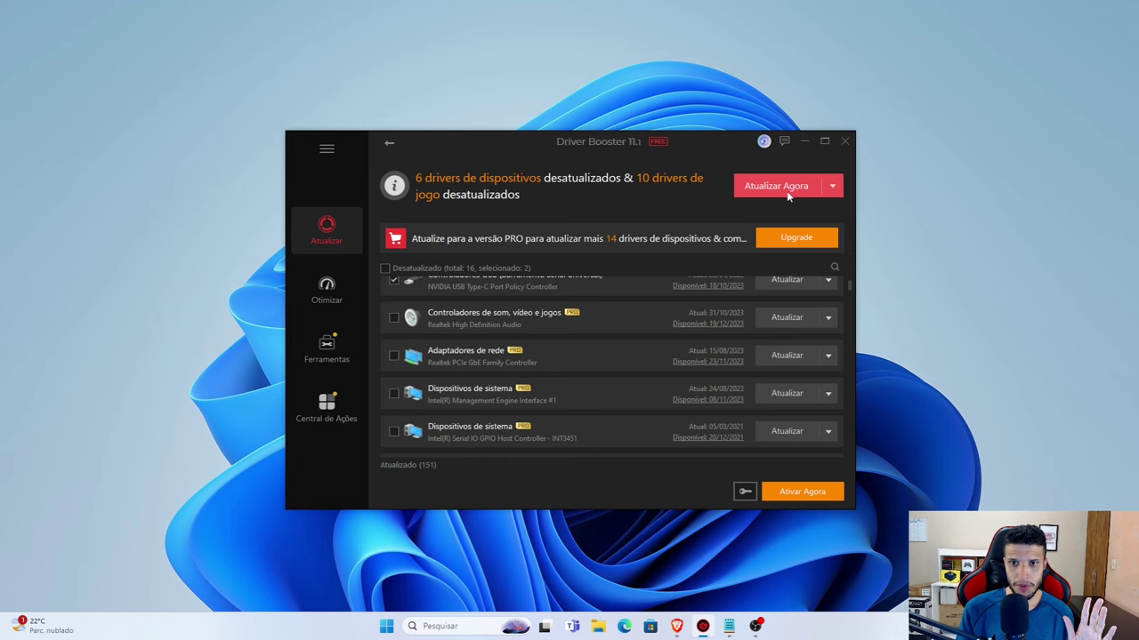
click(779, 241)
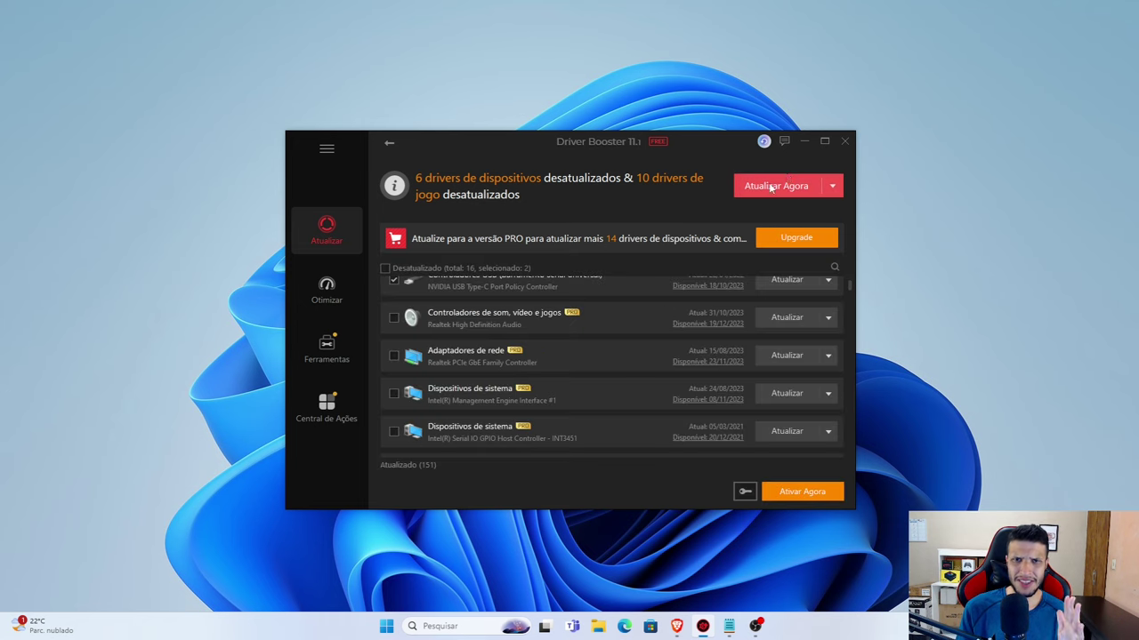
click(844, 141)
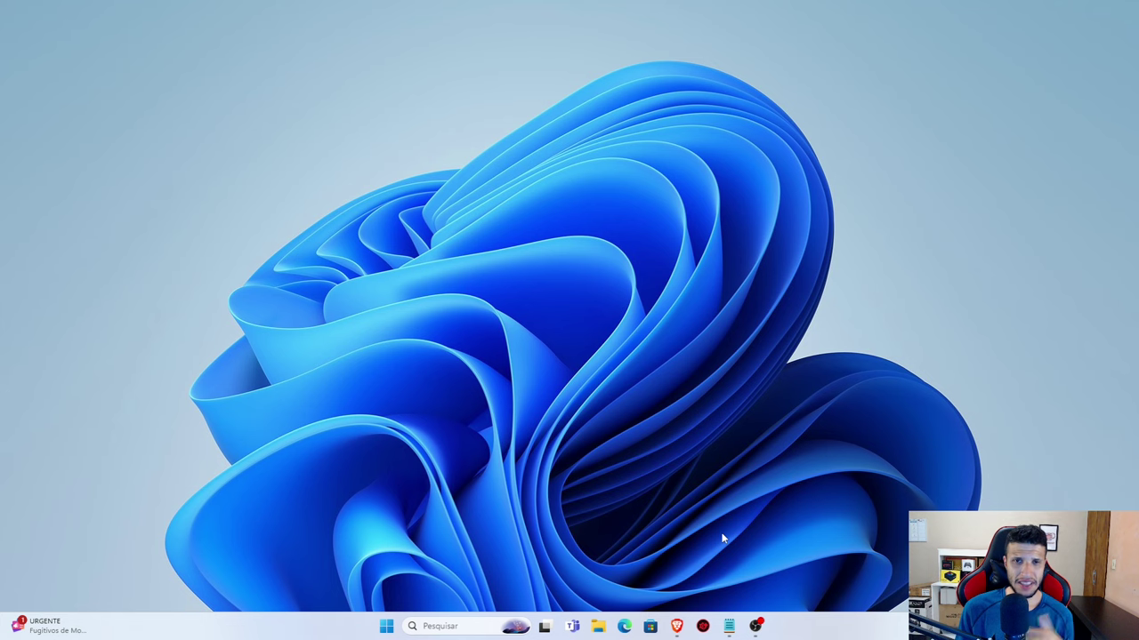
- Open the properties of the HD (D:) drive from Este Computador in File Explorer
click(600, 628)
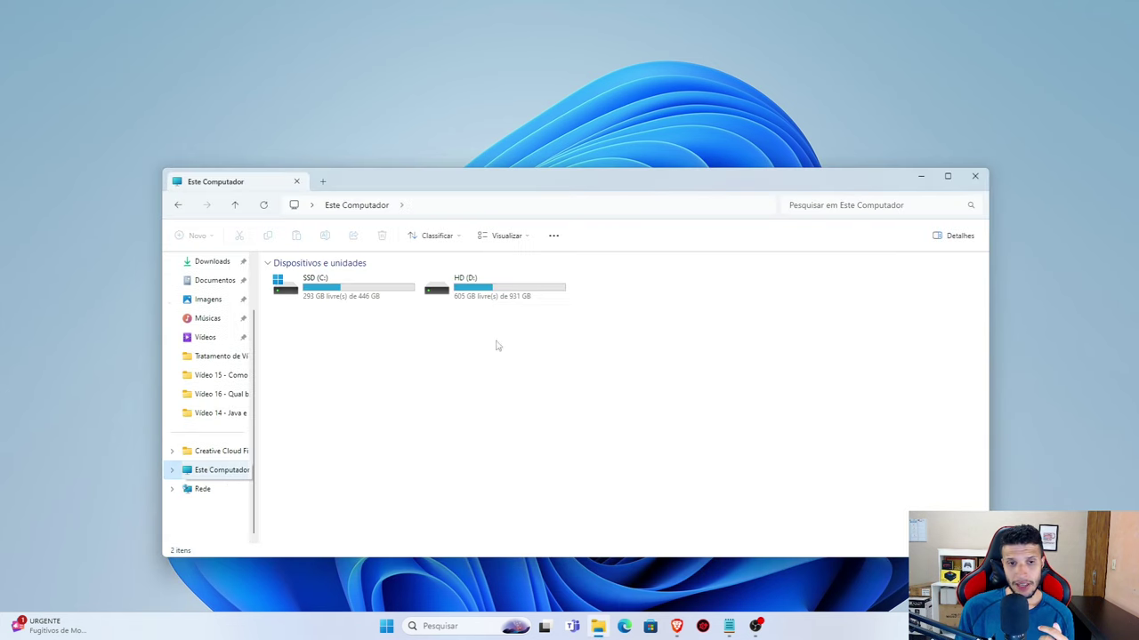
click(401, 301)
key(Right)
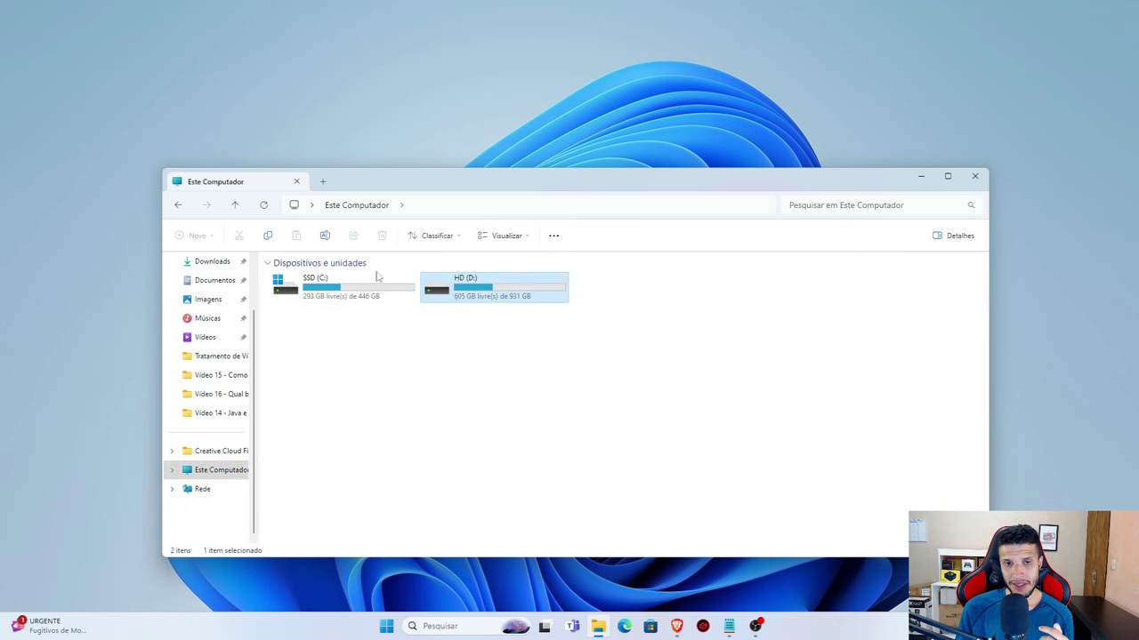
right_click(465, 286)
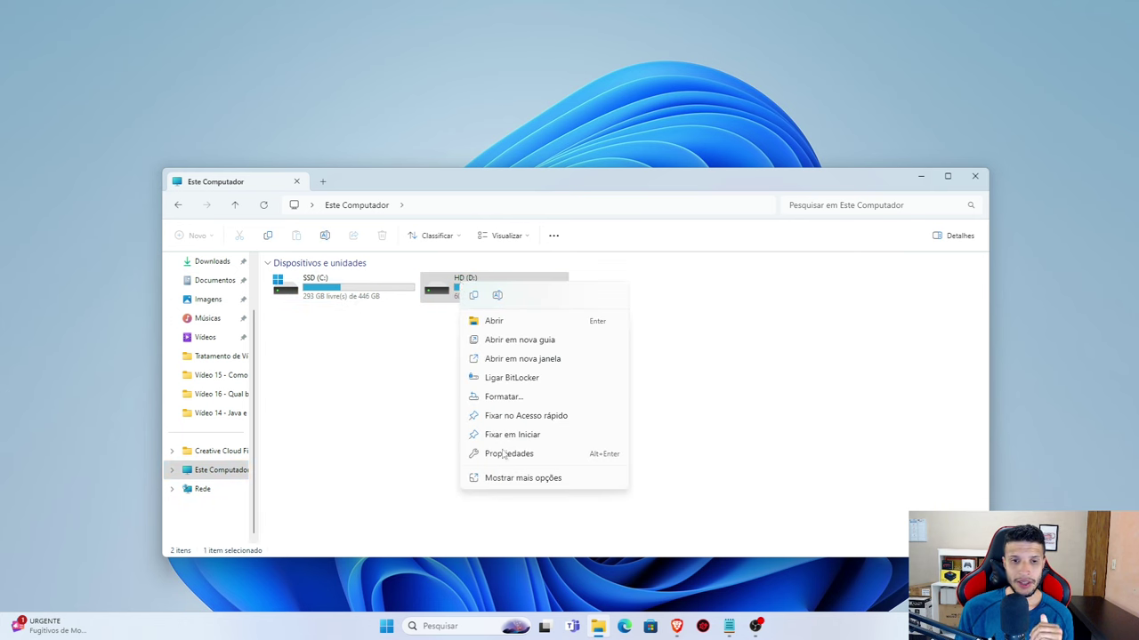
click(523, 478)
click(492, 508)
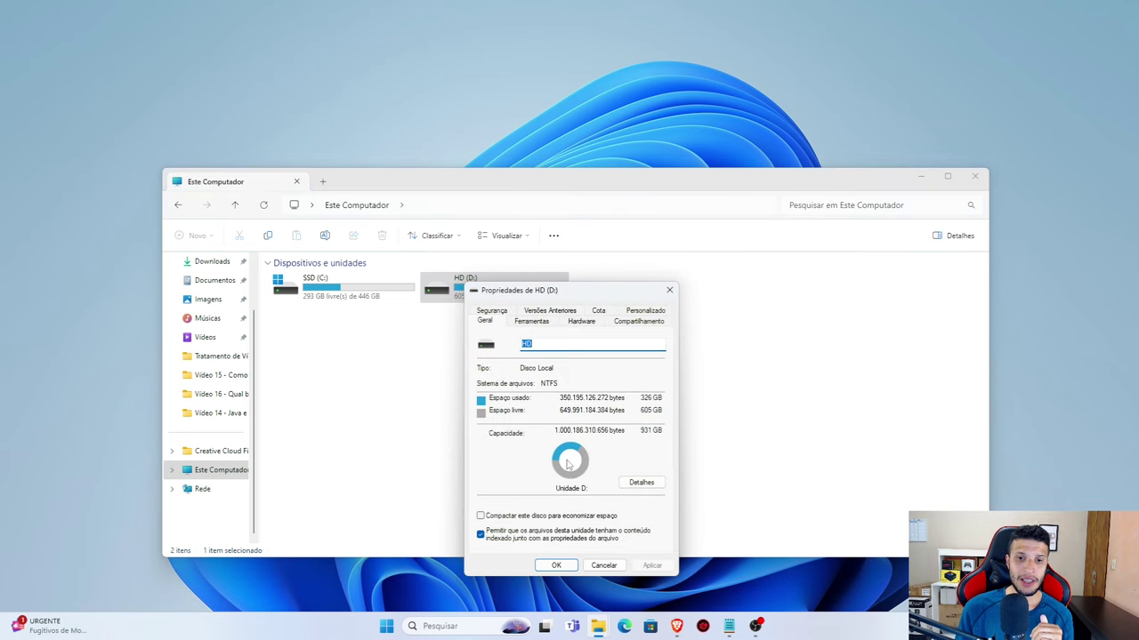
- Open the drive optimization tool (Otimizar Unidades), select the HD (D:) drive, and close File Explorer
click(535, 324)
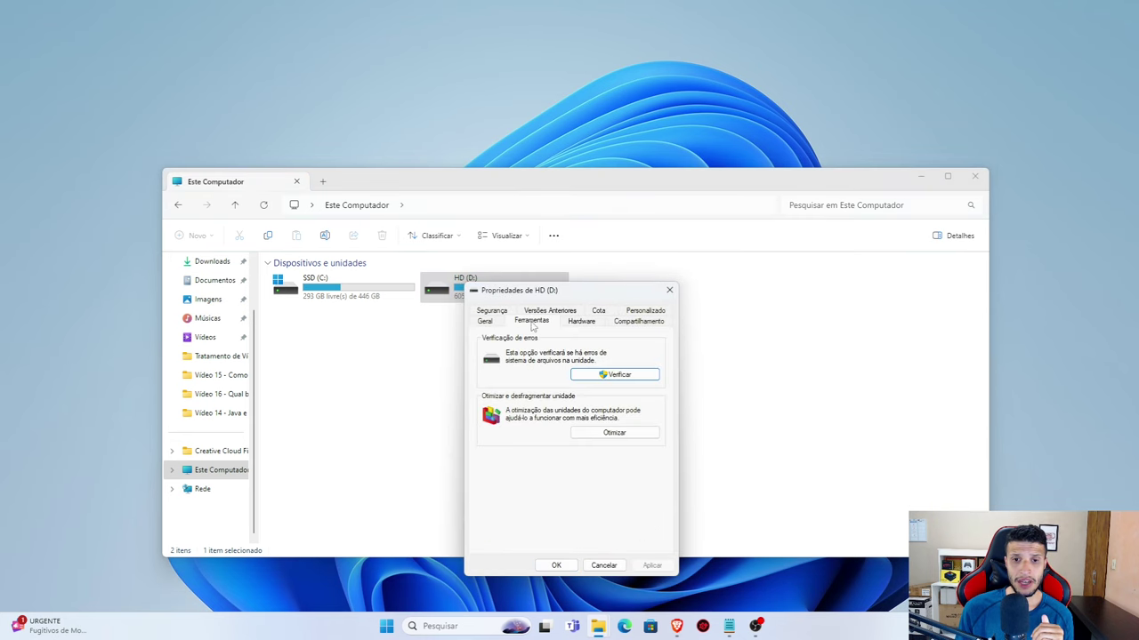
click(610, 433)
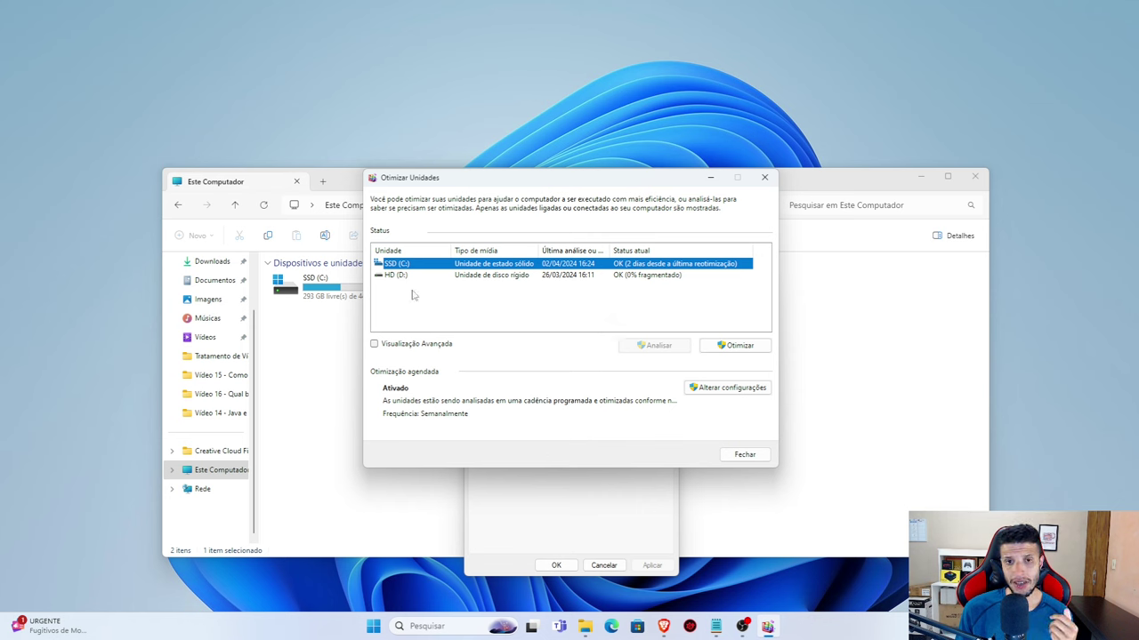
click(410, 279)
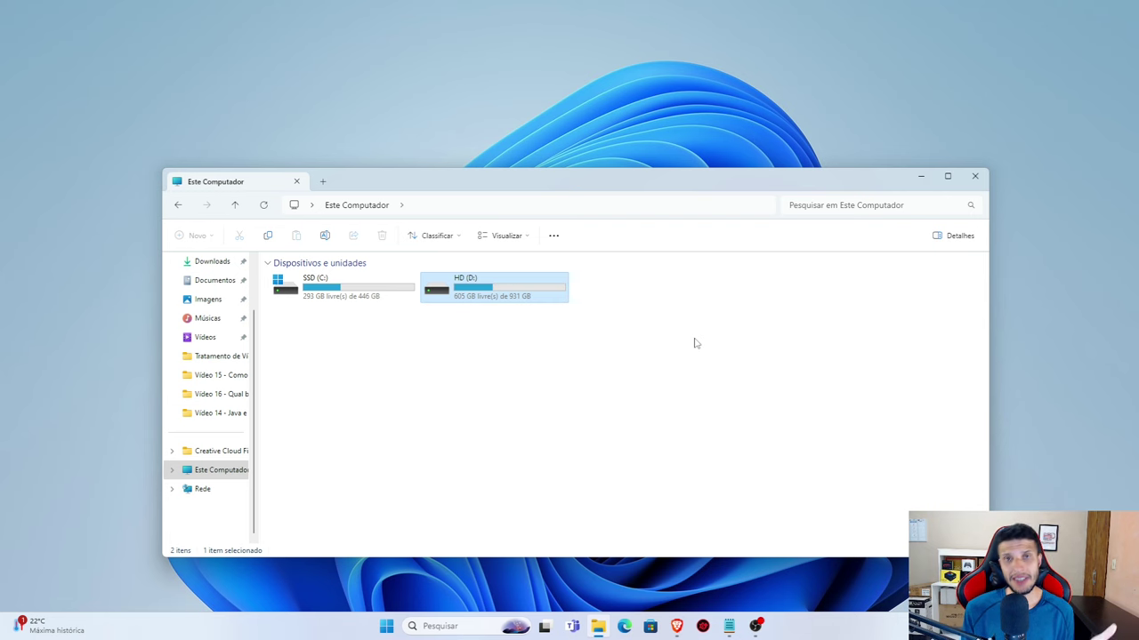
click(974, 177)
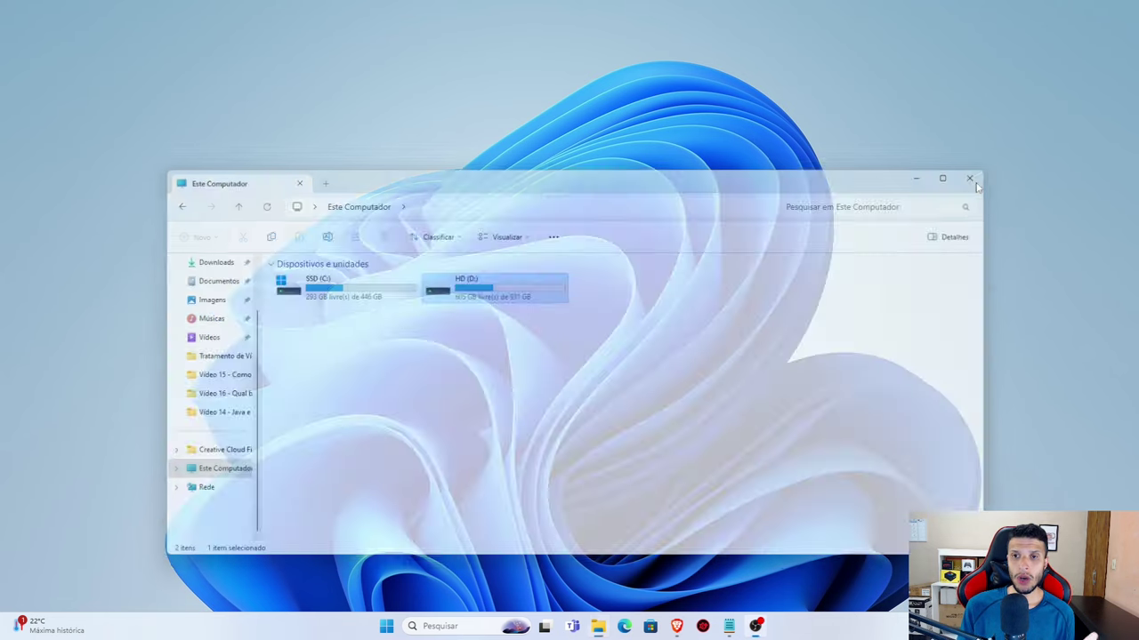